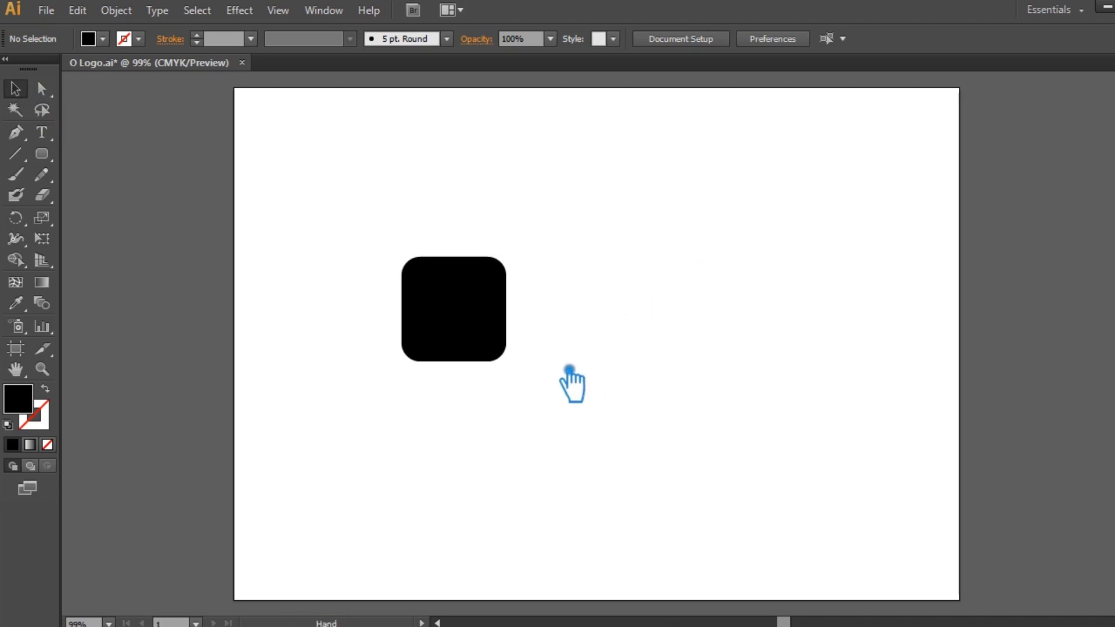
- Draw a black circle slightly larger than the rounded square, on the blank area to the square's right
{"action": "key", "text": "ctrl+shift+a"}
{"action": "key", "text": "ctrl+1"}
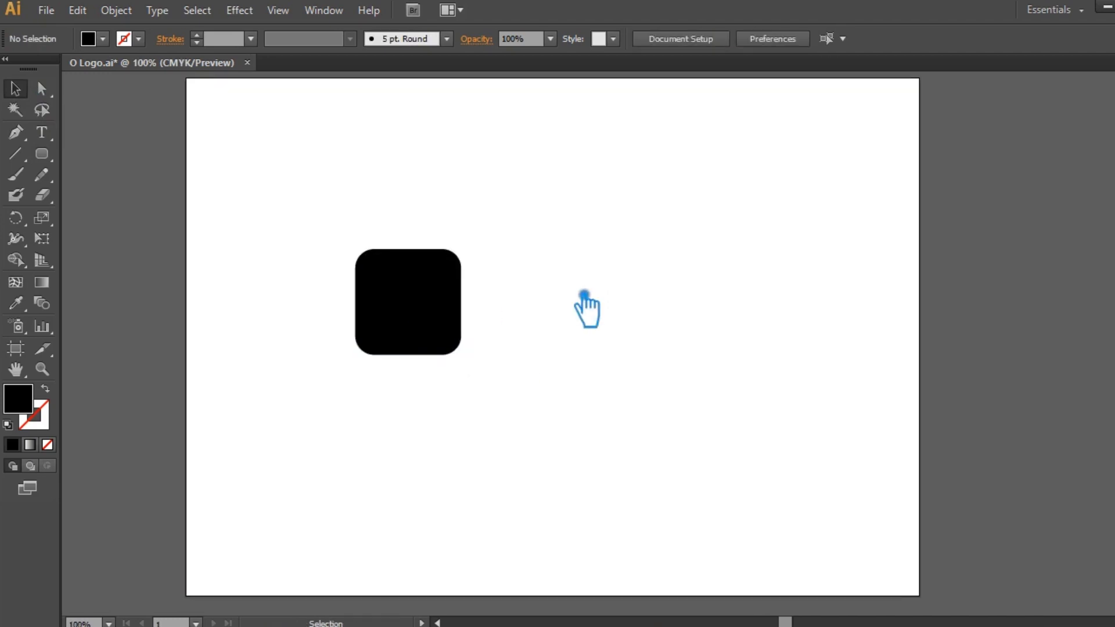
{"action": "left_click_drag", "start_coordinate": [41, 153], "coordinate": [112, 192]}
{"action": "left_click_drag", "start_coordinate": [552, 276], "coordinate": [667, 390]}
{"action": "left_click", "coordinate": [16, 88]}
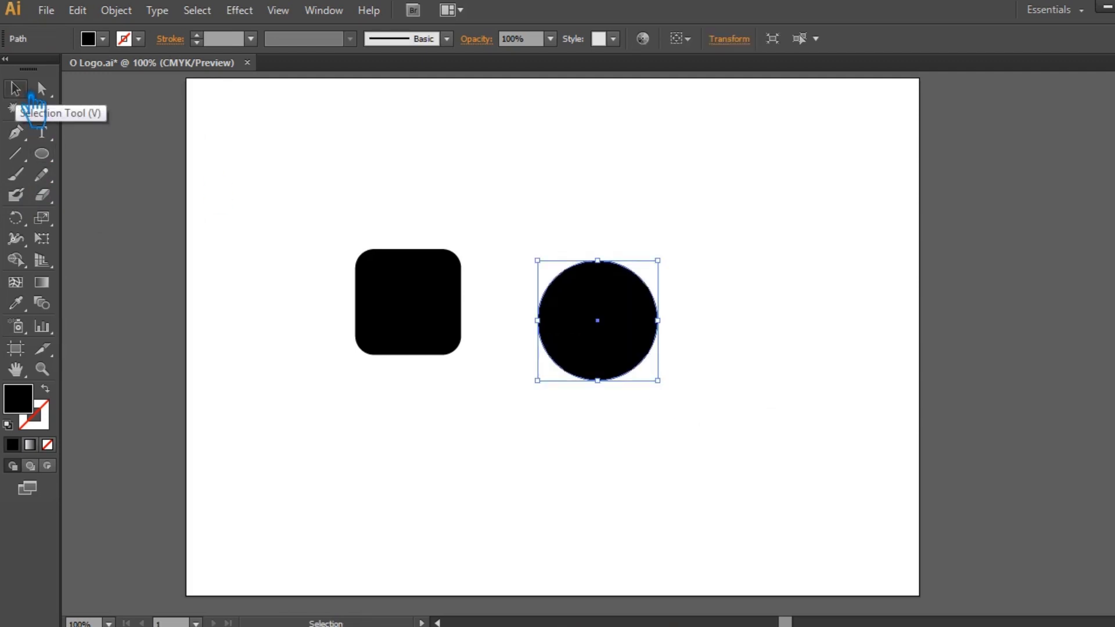
- Duplicate the circle with its top edge slightly lower, then subtract the front copy to leave a thin crescent arc
{"action": "left_click_drag", "start_coordinate": [608, 262], "coordinate": [615, 283]}
{"action": "left_click_drag", "start_coordinate": [676, 418], "coordinate": [516, 178]}
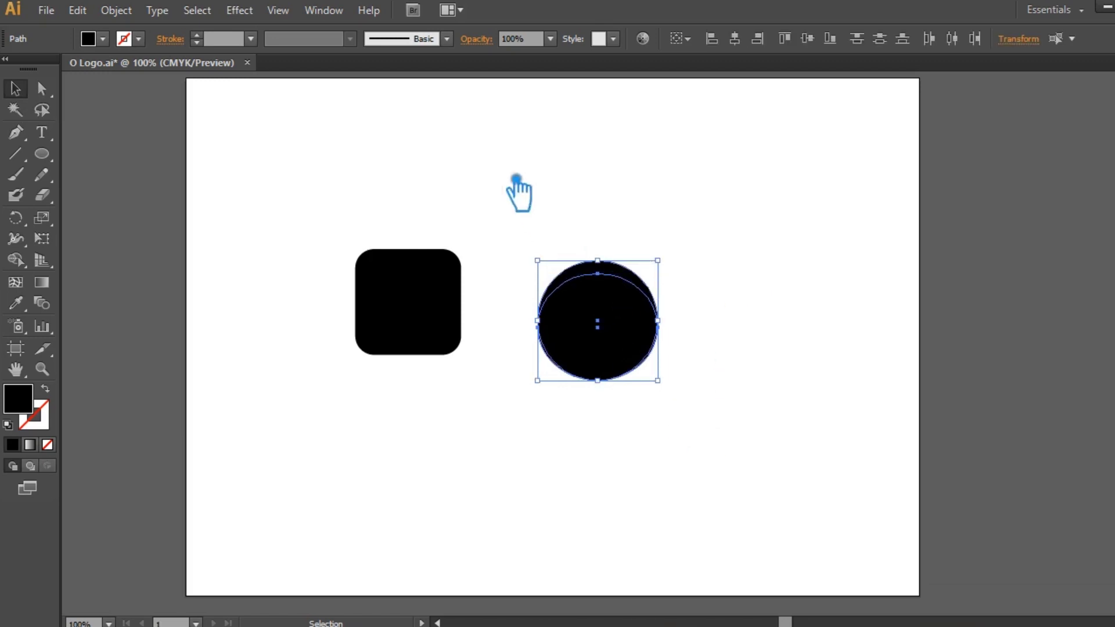
{"action": "key", "text": "shift+ctrl+F9"}
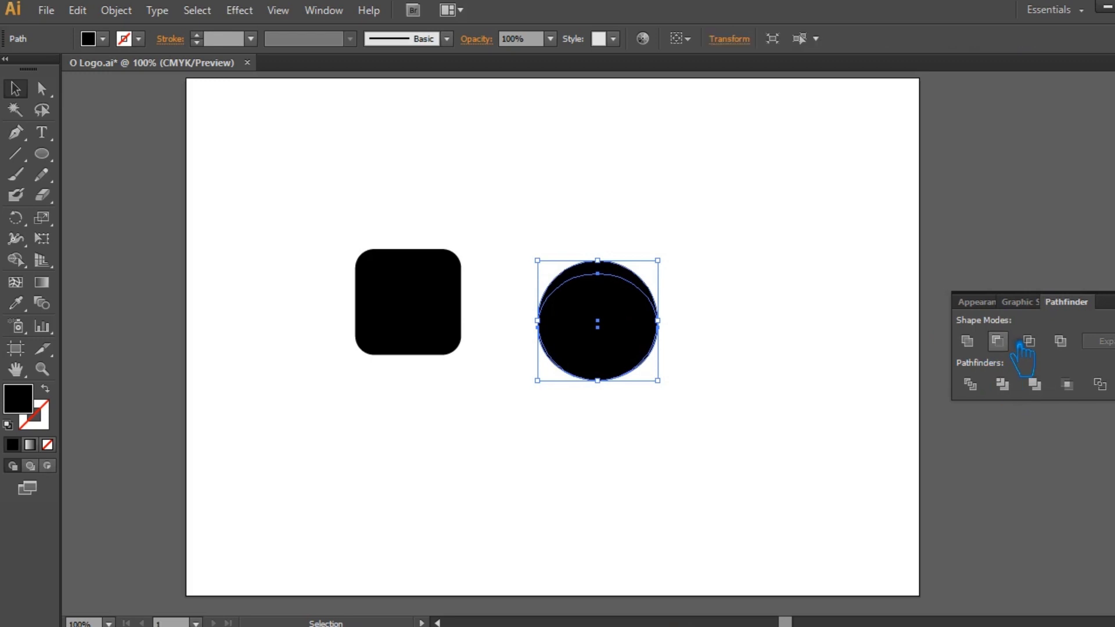
{"action": "left_click", "coordinate": [998, 341]}
{"action": "key", "text": "shift+ctrl+F9"}
{"action": "left_click", "coordinate": [748, 334]}
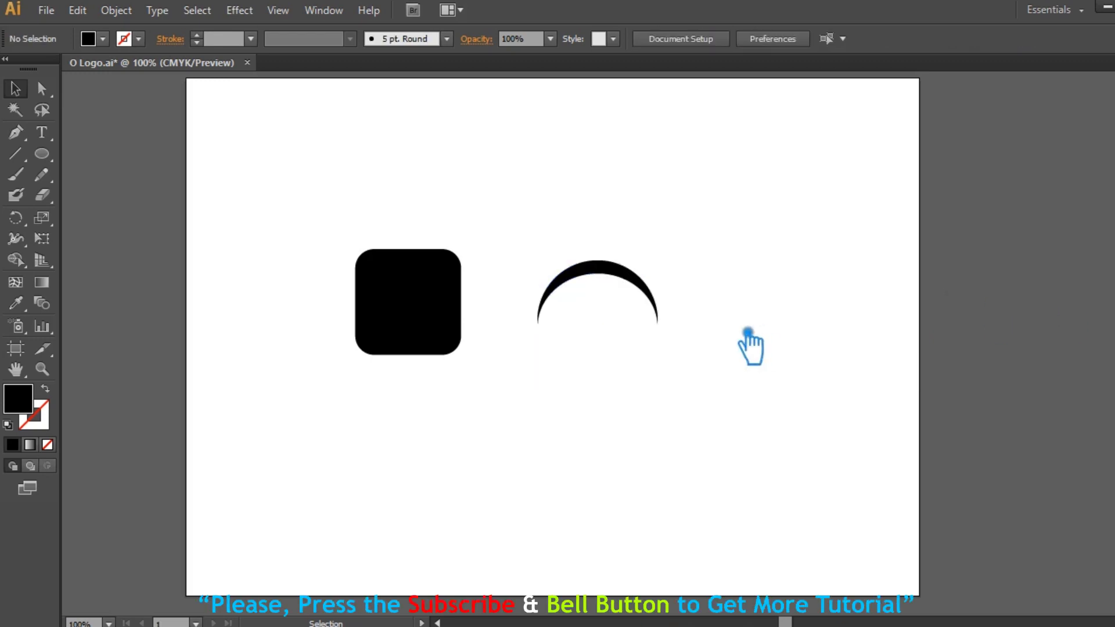
- Draw a small black circle centred on the peak of the crescent arc
{"action": "mouse_move", "coordinate": [597, 267]}
{"action": "left_mouse_down"}
{"action": "mouse_move", "coordinate": [610, 287]}
{"action": "mouse_move", "coordinate": [630, 285]}
{"action": "left_mouse_up"}
{"action": "left_click", "coordinate": [15, 88]}
{"action": "left_click", "coordinate": [267, 165]}
- Split the small circle and the crescent arc at their overlaps with the Pathfinder Divide operation
{"action": "left_click", "coordinate": [609, 268]}
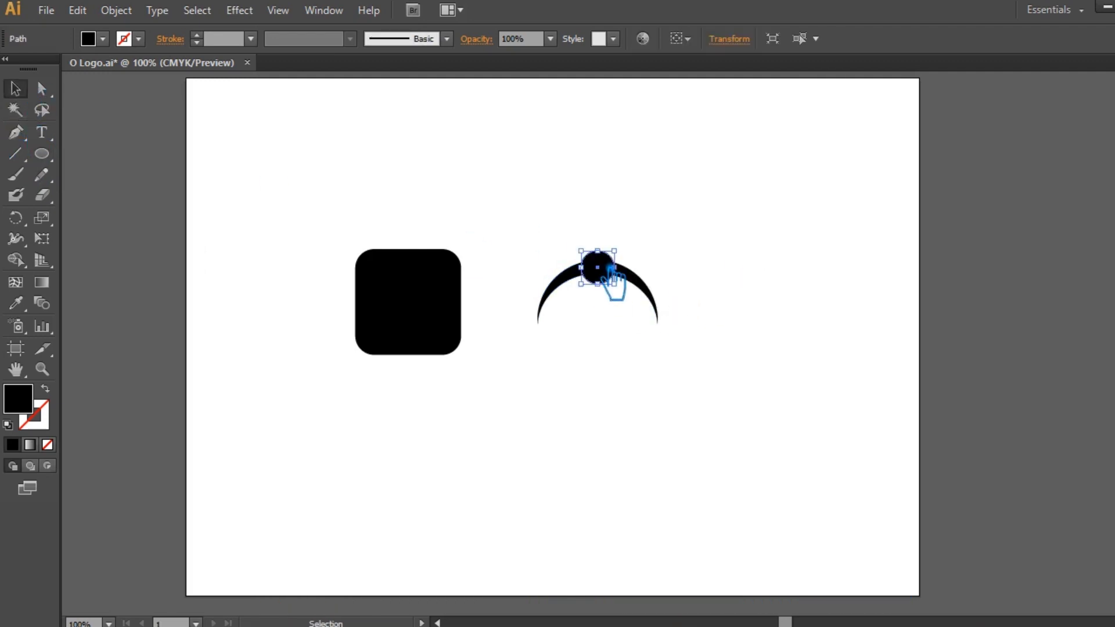
{"action": "left_click", "coordinate": [651, 286], "text": "shift"}
{"action": "key", "text": "shift+ctrl+F9"}
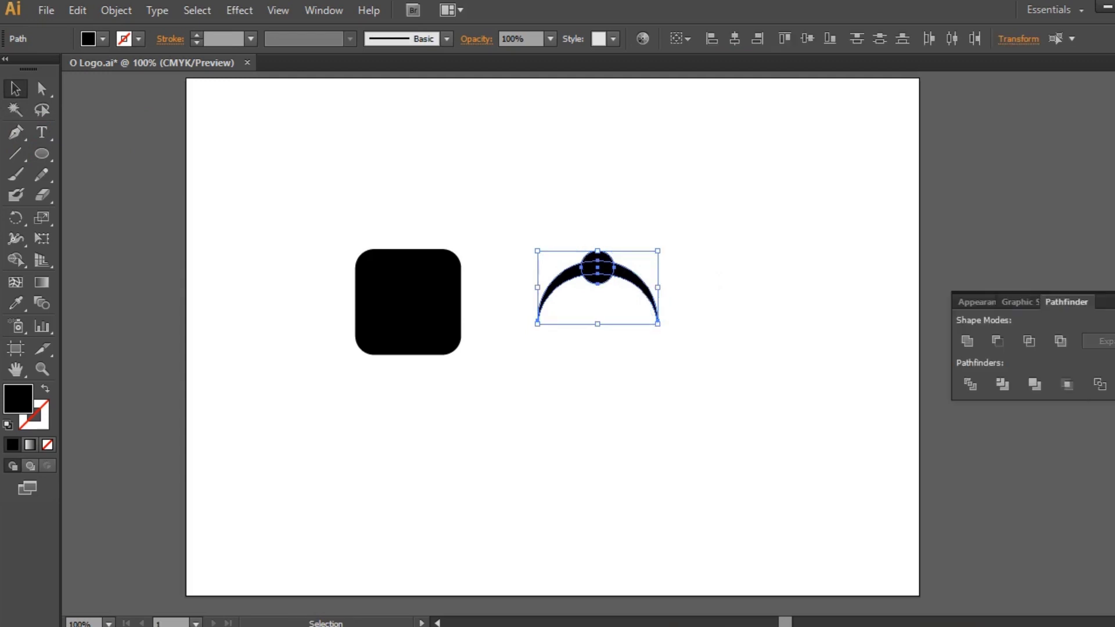
{"action": "left_click", "coordinate": [971, 385]}
{"action": "key", "text": "shift+ctrl+F9"}
{"action": "left_click", "coordinate": [796, 306]}
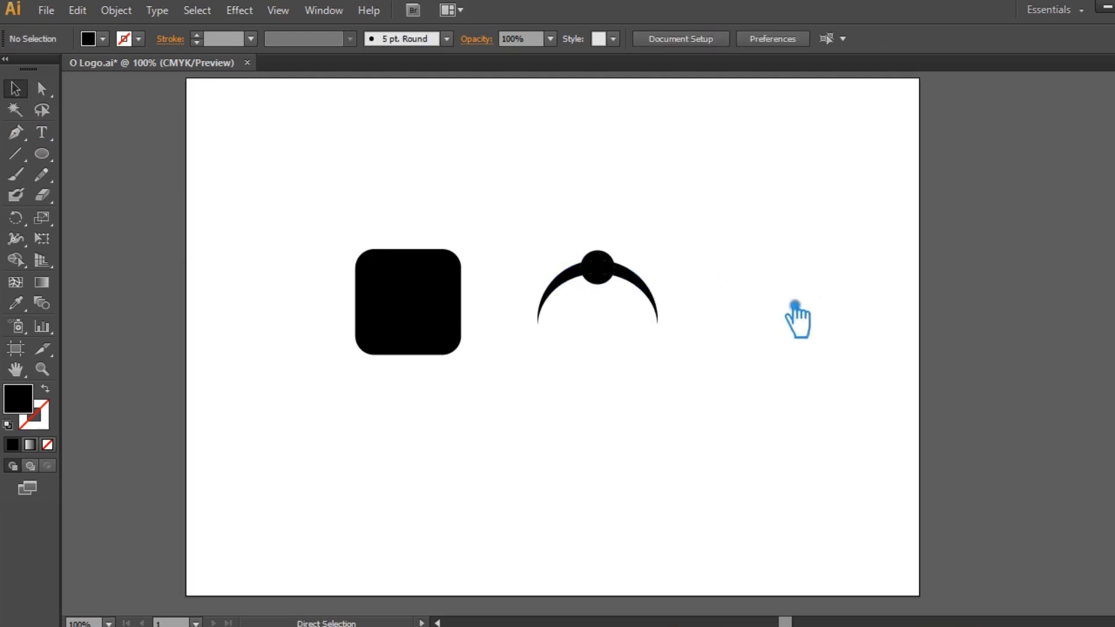
- Ungroup the divided pieces and delete the crescent's left half
{"action": "key", "text": "ctrl+plus"}
{"action": "key", "text": "z"}
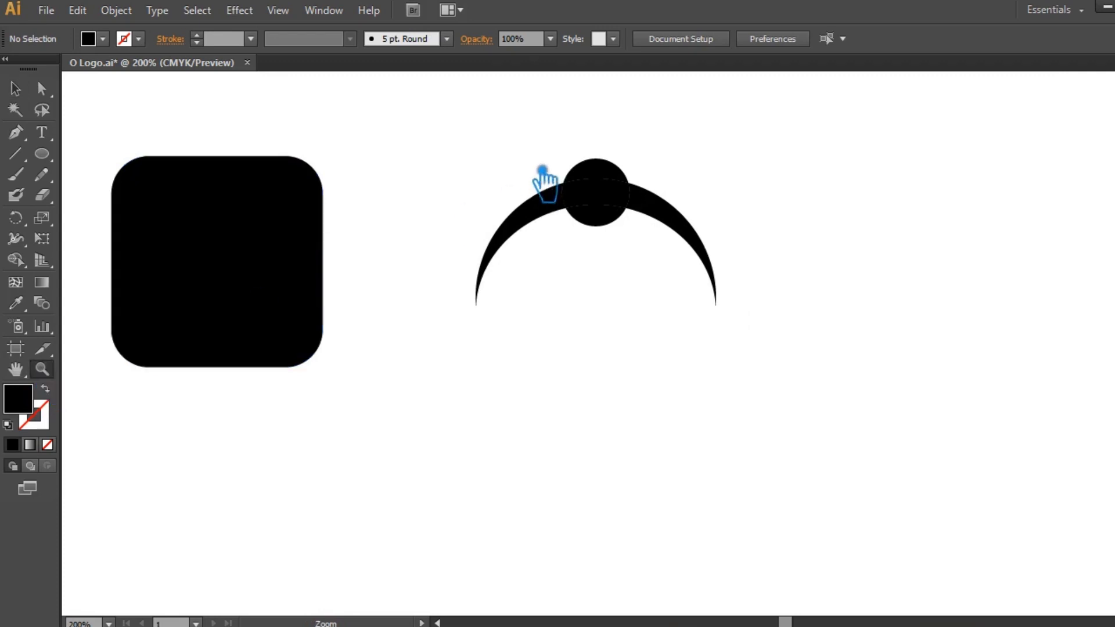
{"action": "left_click_drag", "start_coordinate": [510, 145], "coordinate": [704, 282]}
{"action": "left_click", "coordinate": [15, 88]}
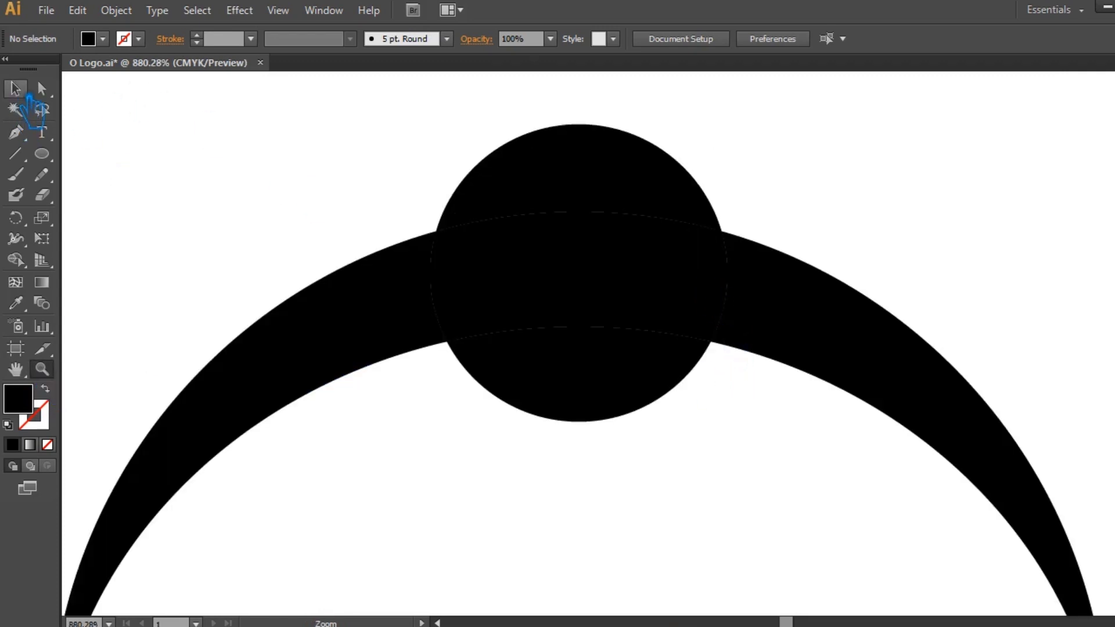
{"action": "left_click", "coordinate": [535, 304]}
{"action": "right_click", "coordinate": [553, 288]}
{"action": "left_click", "coordinate": [592, 382]}
{"action": "left_click", "coordinate": [391, 343]}
{"action": "key", "text": "Delete"}
- Unite the three slices inside the small circle into a single circle shape
{"action": "left_click_drag", "start_coordinate": [619, 444], "coordinate": [473, 192]}
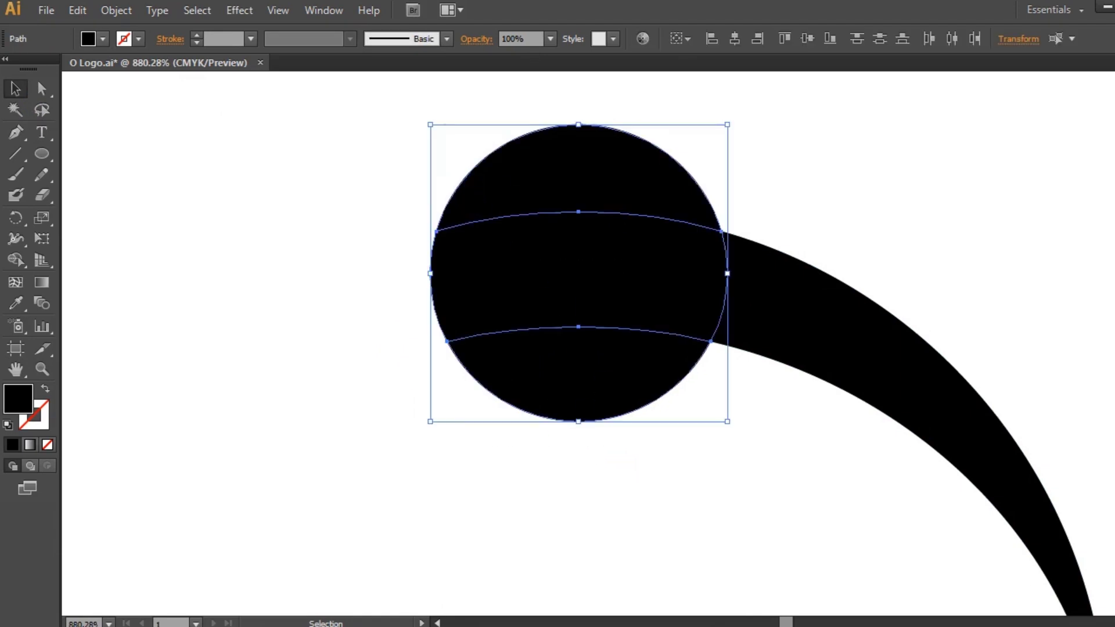
{"action": "key", "text": "shift+ctrl+F9"}
{"action": "left_click", "coordinate": [973, 343]}
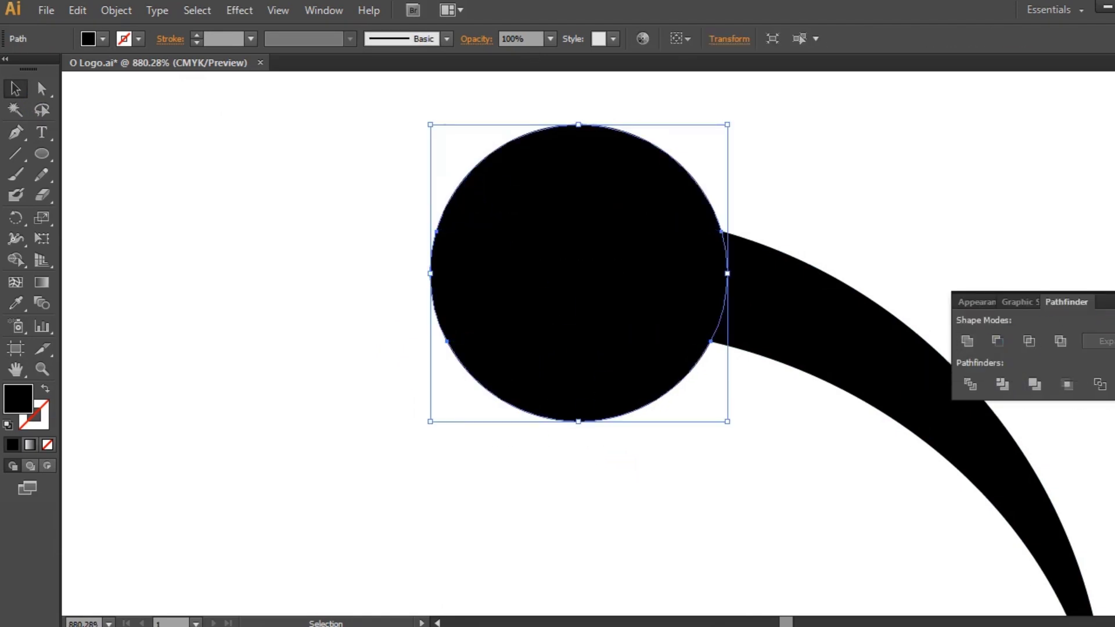
{"action": "key", "text": "shift+ctrl+F9"}
{"action": "left_click", "coordinate": [981, 265]}
- Offset the small circle's path outward by 0.07 in with mitered joins
{"action": "key", "text": "ctrl+minus"}
{"action": "key", "text": "ctrl+minus"}
{"action": "key", "text": "ctrl+minus"}
{"action": "key", "text": "ctrl+minus"}
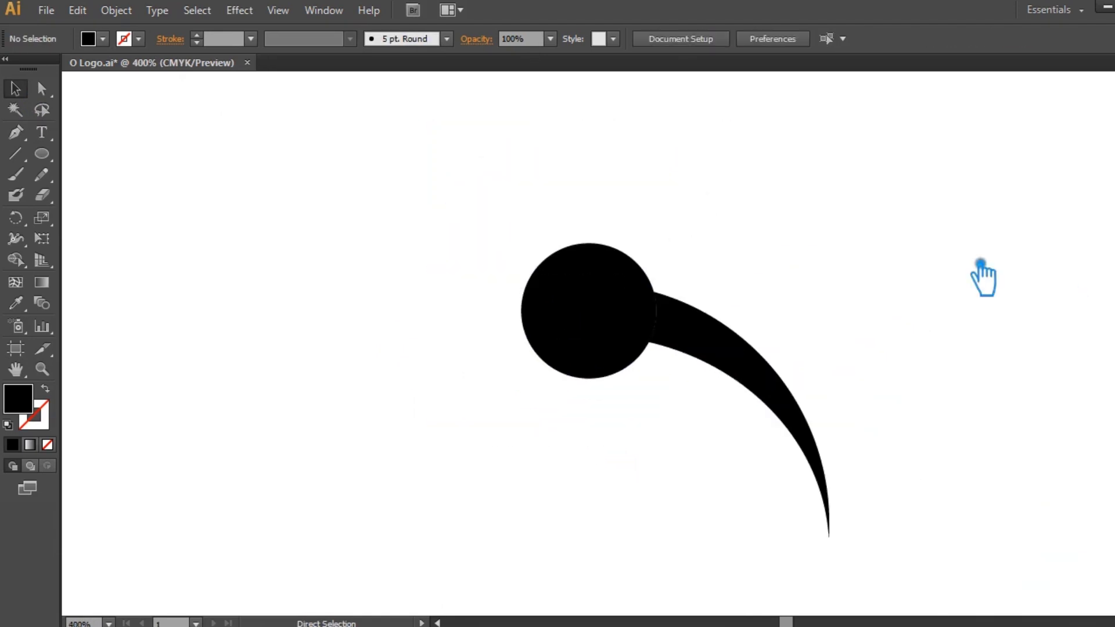
{"action": "left_click", "coordinate": [598, 335]}
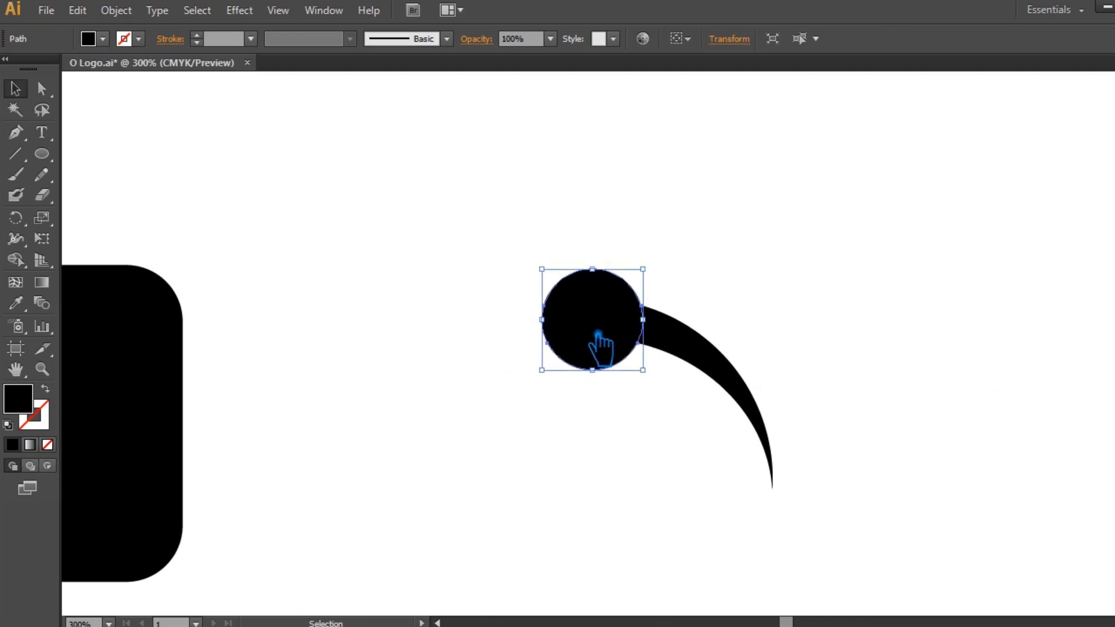
{"action": "left_click", "coordinate": [116, 10]}
{"action": "mouse_move", "coordinate": [177, 365]}
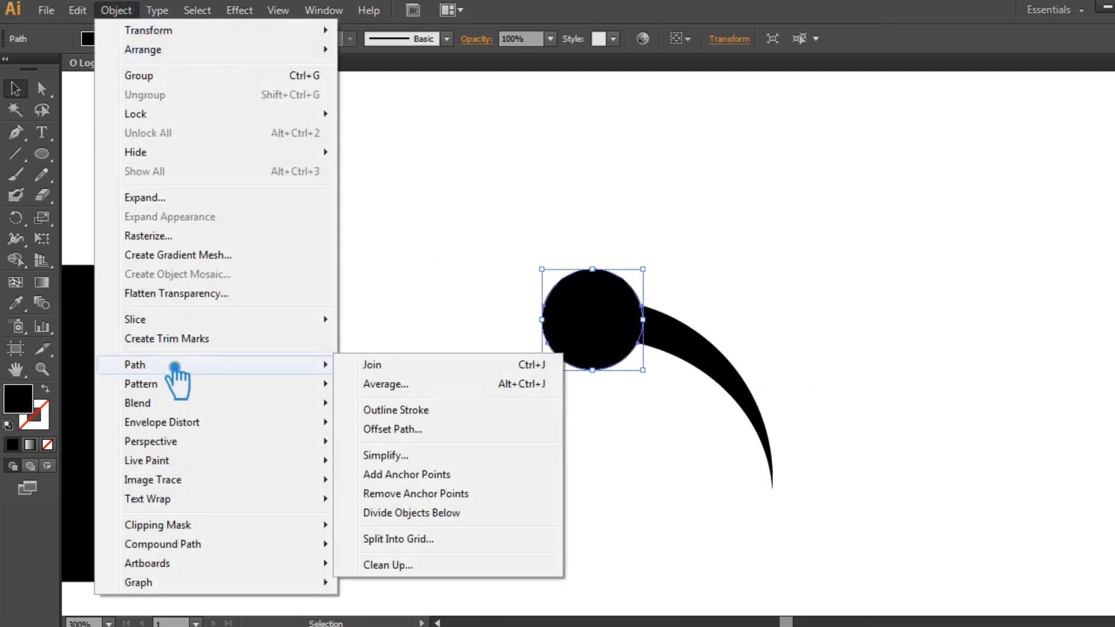
{"action": "left_click", "coordinate": [450, 428]}
{"action": "left_click", "coordinate": [817, 345]}
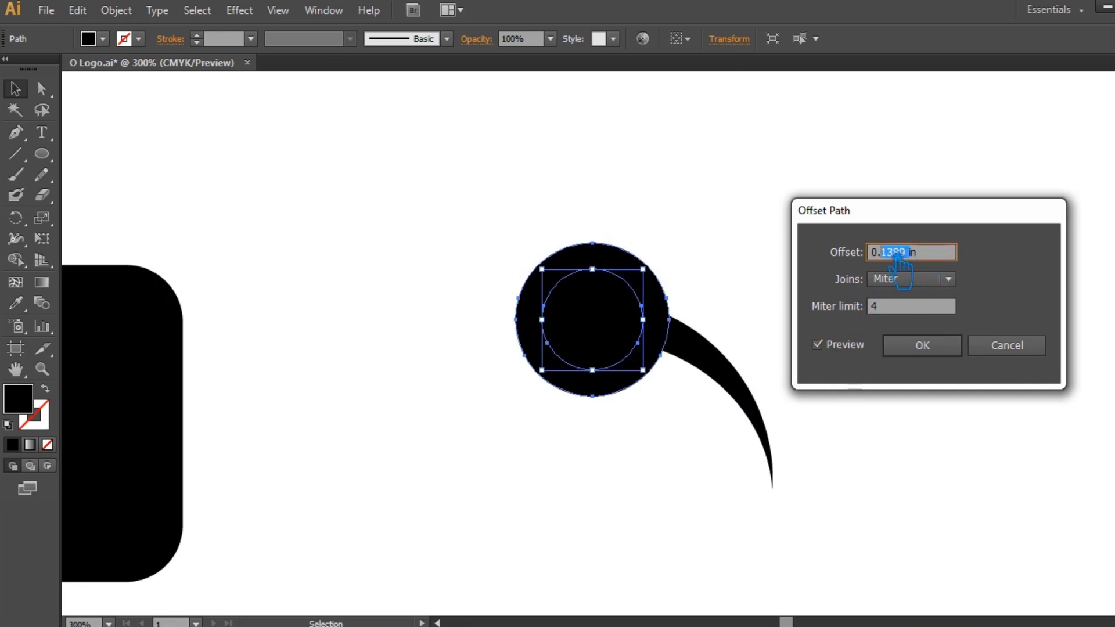
{"action": "type", "text": "08"}
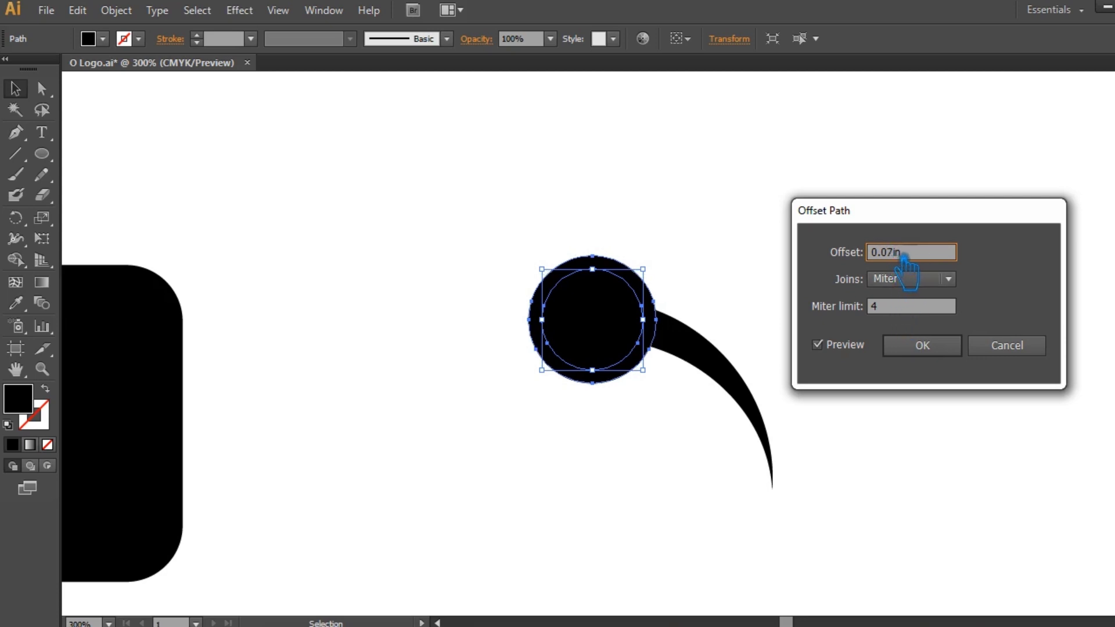
{"action": "left_click", "coordinate": [944, 346]}
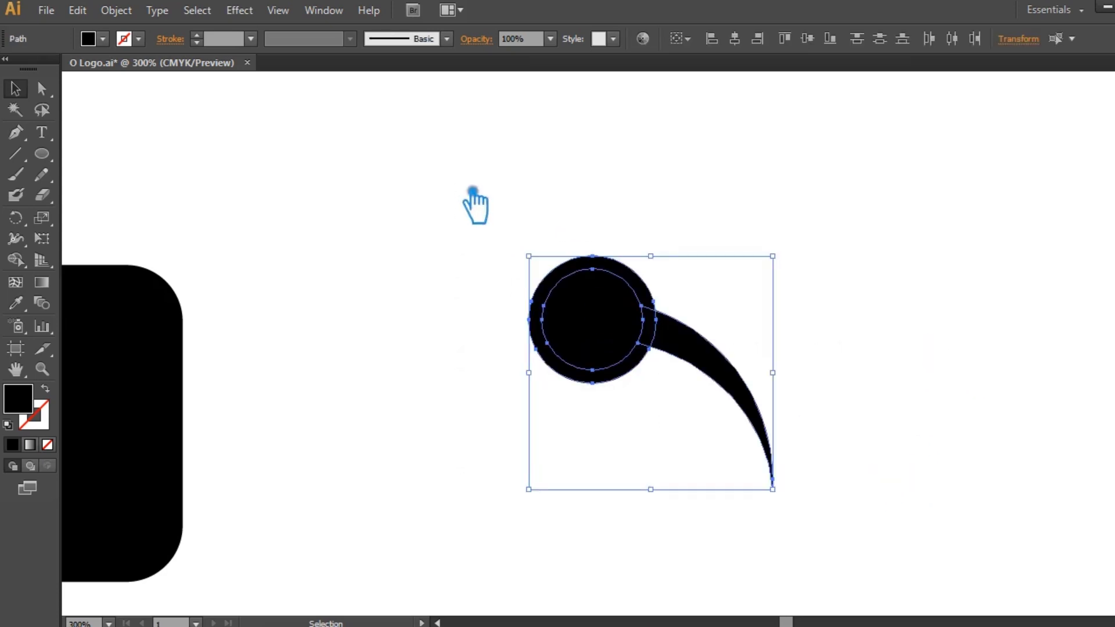
- Divide the circle, its offset outline and the curved tail, ungroup the result and remove the outer ring, keeping the connecting band
{"action": "key", "text": "ctrl+shift+F9"}
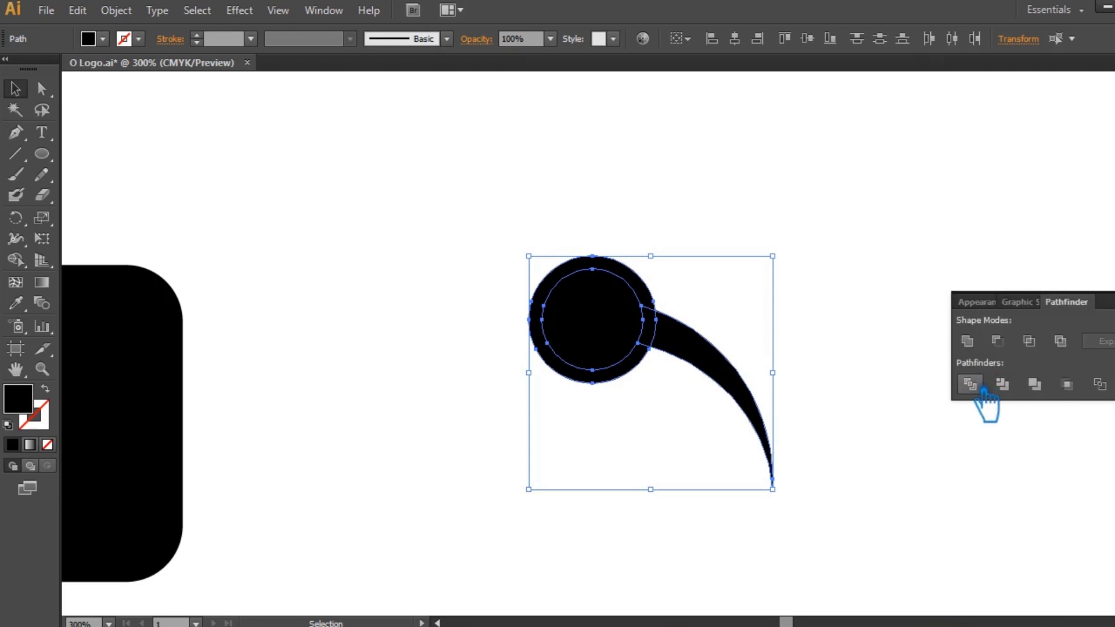
{"action": "left_click", "coordinate": [967, 383]}
{"action": "left_click", "coordinate": [842, 348]}
{"action": "right_click", "coordinate": [611, 264]}
{"action": "left_click", "coordinate": [611, 266]}
{"action": "left_click", "coordinate": [755, 273]}
{"action": "left_click", "coordinate": [624, 287]}
{"action": "left_click", "coordinate": [648, 296]}
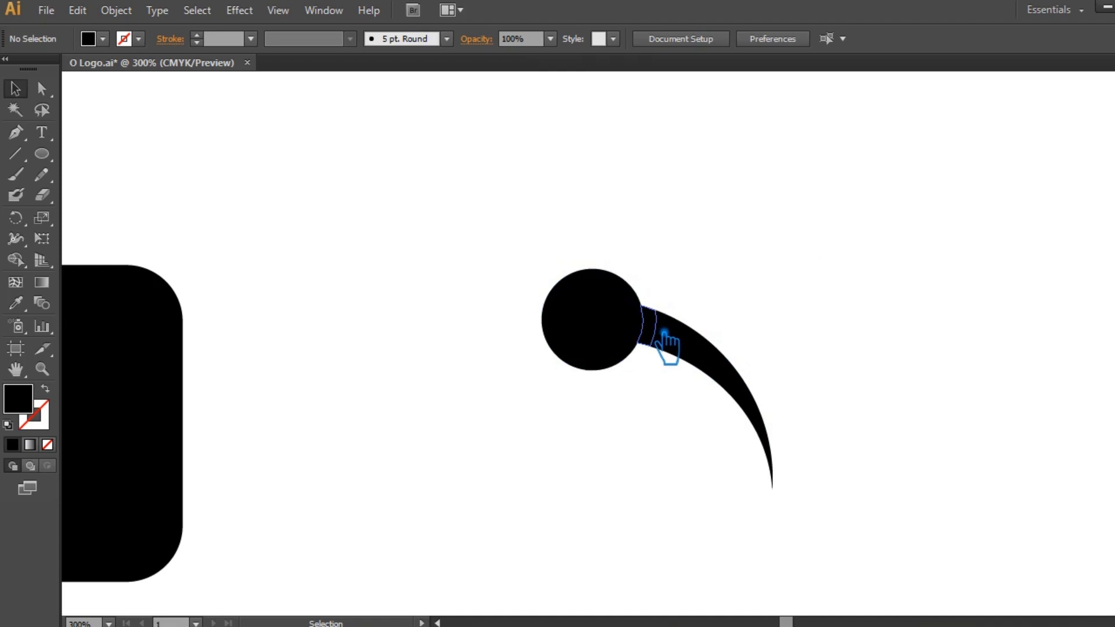
{"action": "left_click", "coordinate": [658, 334]}
{"action": "left_click", "coordinate": [759, 300]}
{"action": "left_click", "coordinate": [609, 309]}
{"action": "left_click", "coordinate": [746, 293]}
{"action": "left_click", "coordinate": [617, 314]}
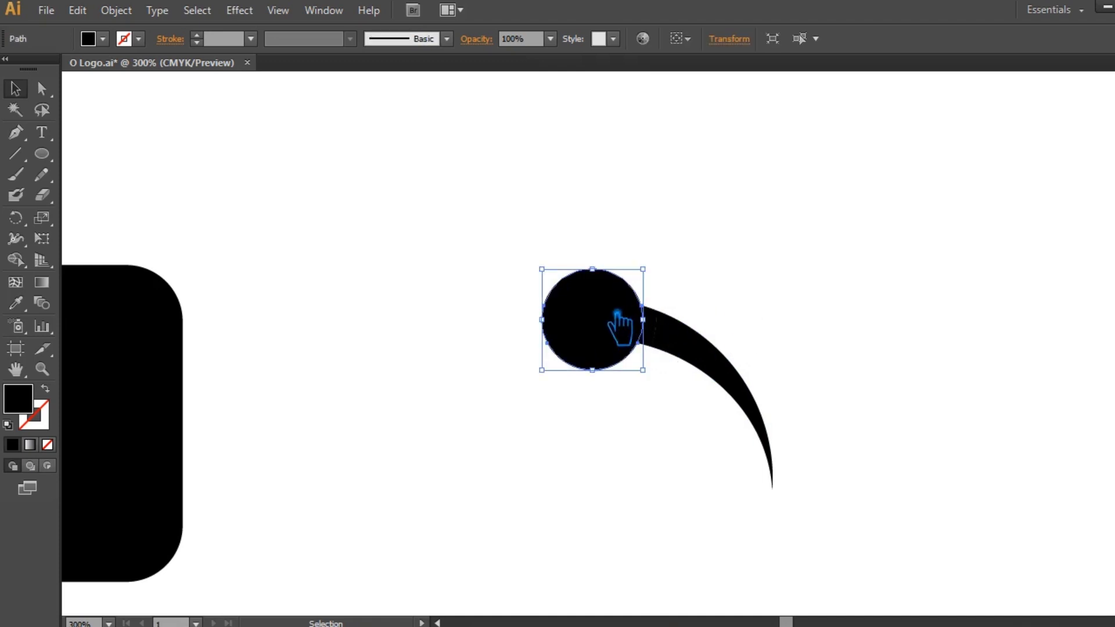
{"action": "left_click", "coordinate": [316, 256]}
- Fill the rounded square with dark green #417216
{"action": "left_click", "coordinate": [107, 390]}
{"action": "double_click", "coordinate": [26, 400]}
{"action": "mouse_move", "coordinate": [711, 322]}
{"action": "left_mouse_down"}
{"action": "mouse_move", "coordinate": [726, 307]}
{"action": "mouse_move", "coordinate": [731, 317]}
{"action": "left_mouse_up"}
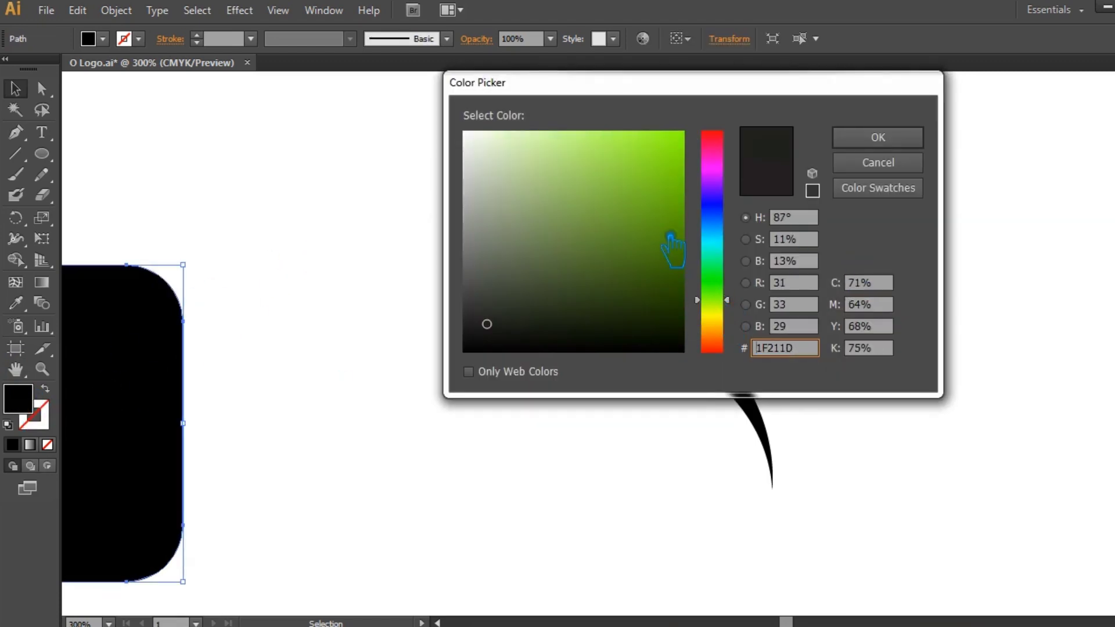
{"action": "left_click", "coordinate": [651, 246]}
{"action": "left_click_drag", "start_coordinate": [650, 246], "coordinate": [640, 249]}
{"action": "left_click", "coordinate": [878, 138]}
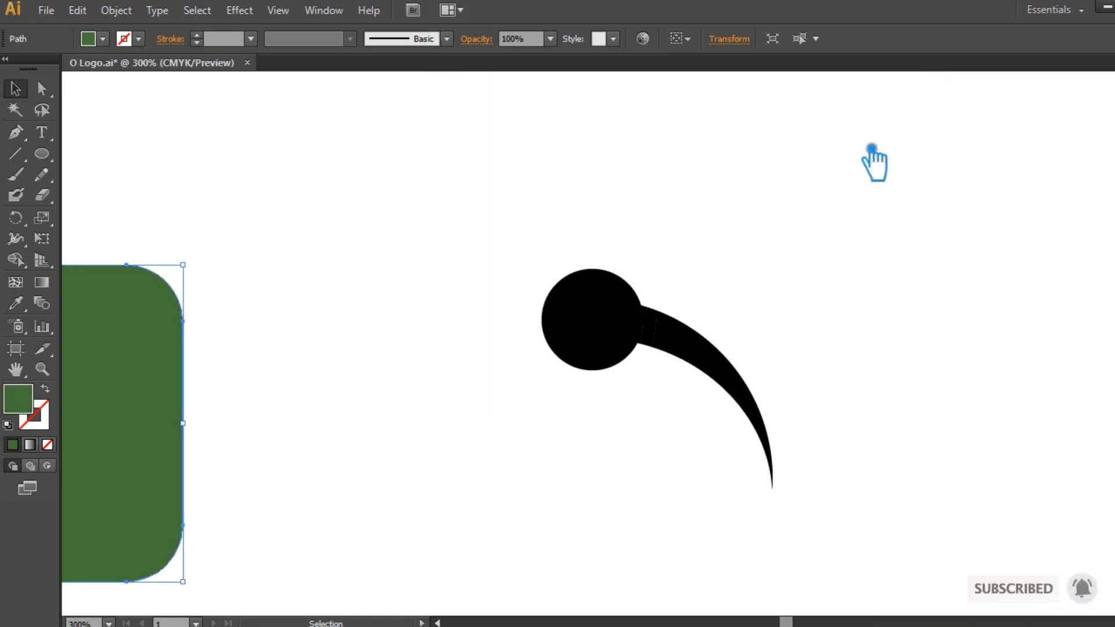
{"action": "left_click", "coordinate": [730, 229]}
- Adjust the rounded square's fill to a slightly brighter medium green
{"action": "left_click", "coordinate": [157, 391]}
{"action": "double_click", "coordinate": [25, 407]}
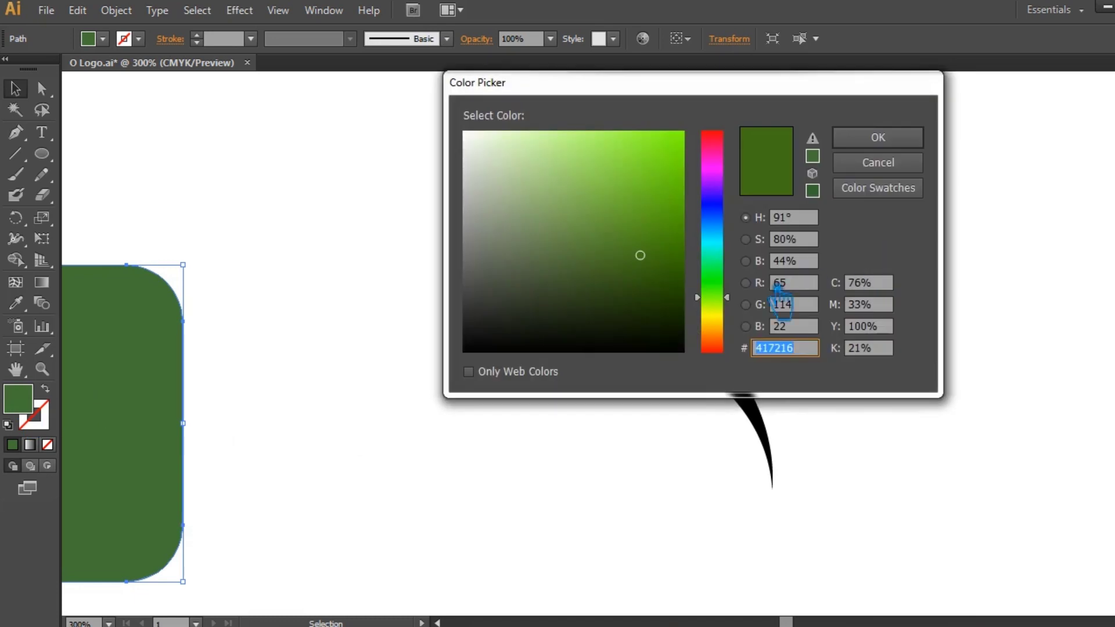
{"action": "left_click_drag", "start_coordinate": [739, 298], "coordinate": [743, 302]}
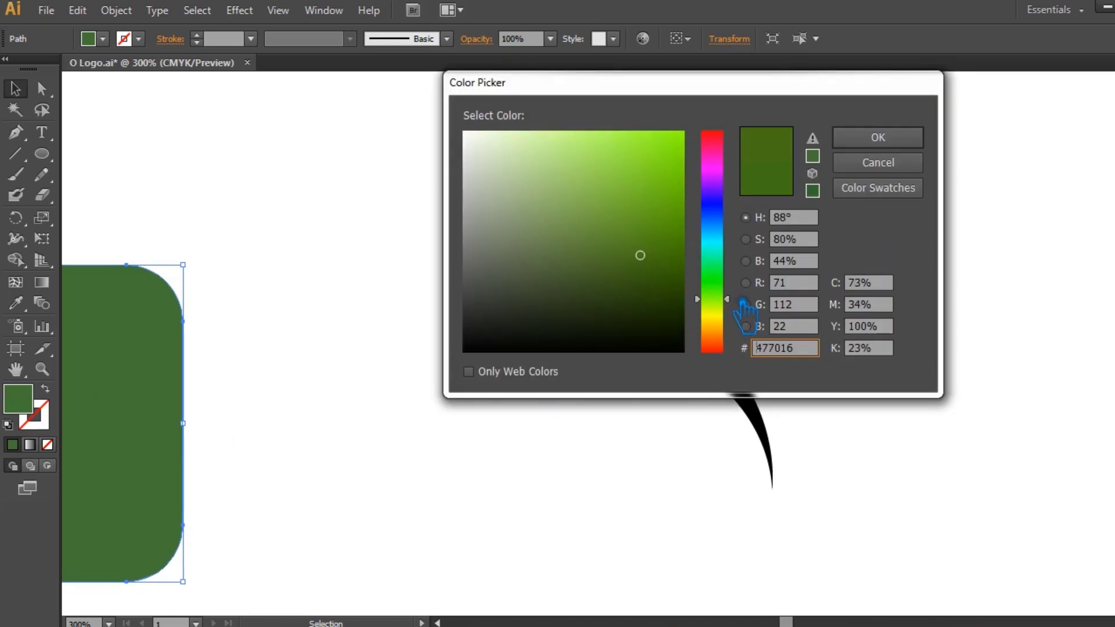
{"action": "left_click", "coordinate": [658, 265]}
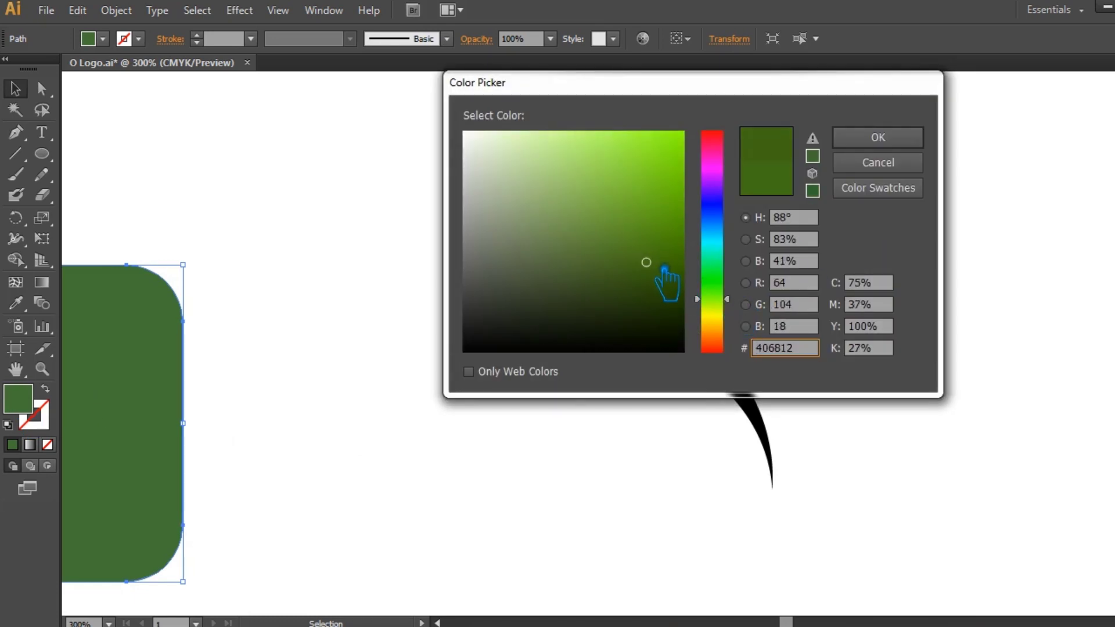
{"action": "left_click", "coordinate": [888, 141]}
{"action": "double_click", "coordinate": [33, 405]}
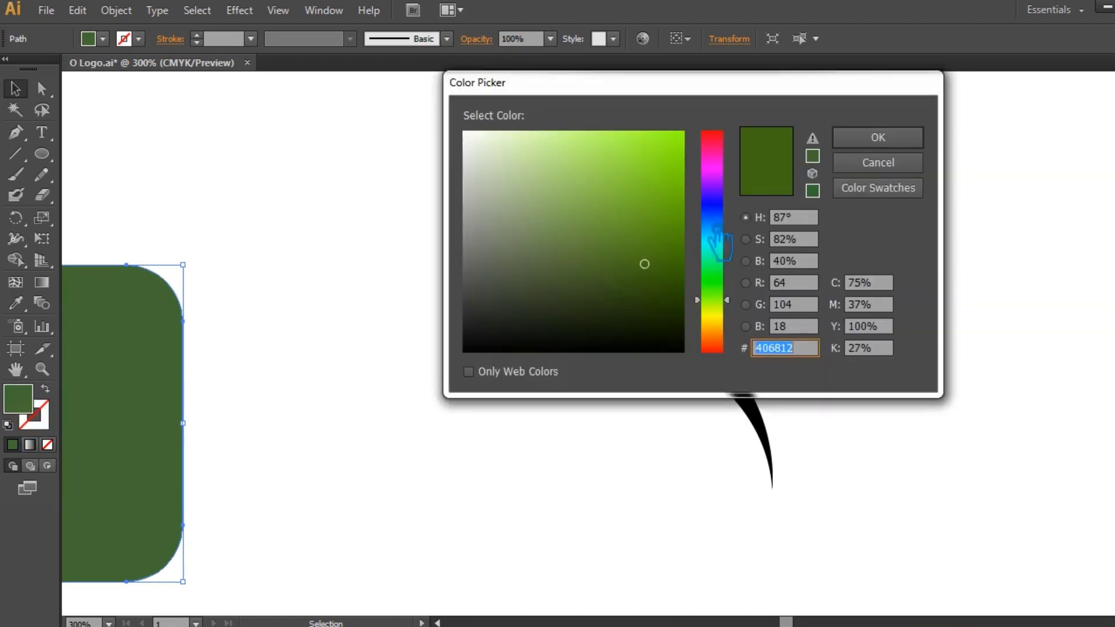
{"action": "left_click", "coordinate": [648, 243]}
{"action": "left_click", "coordinate": [878, 139]}
{"action": "left_click", "coordinate": [821, 190]}
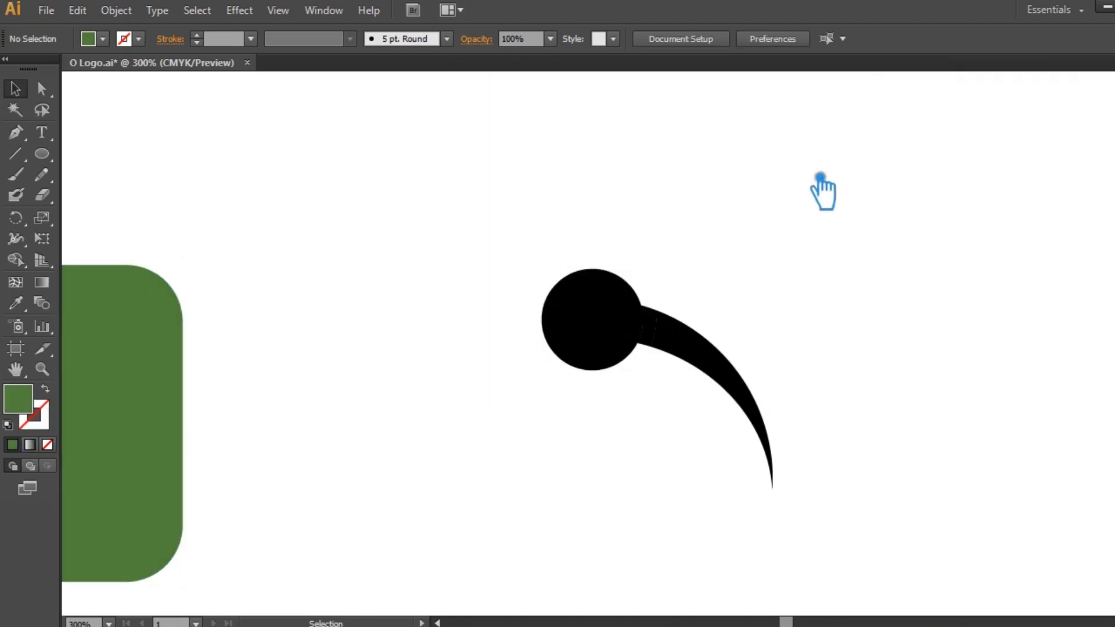
- Apply the rounded square's green to the small circle using the Eyedropper
{"action": "left_click", "coordinate": [624, 337]}
{"action": "key", "text": "i"}
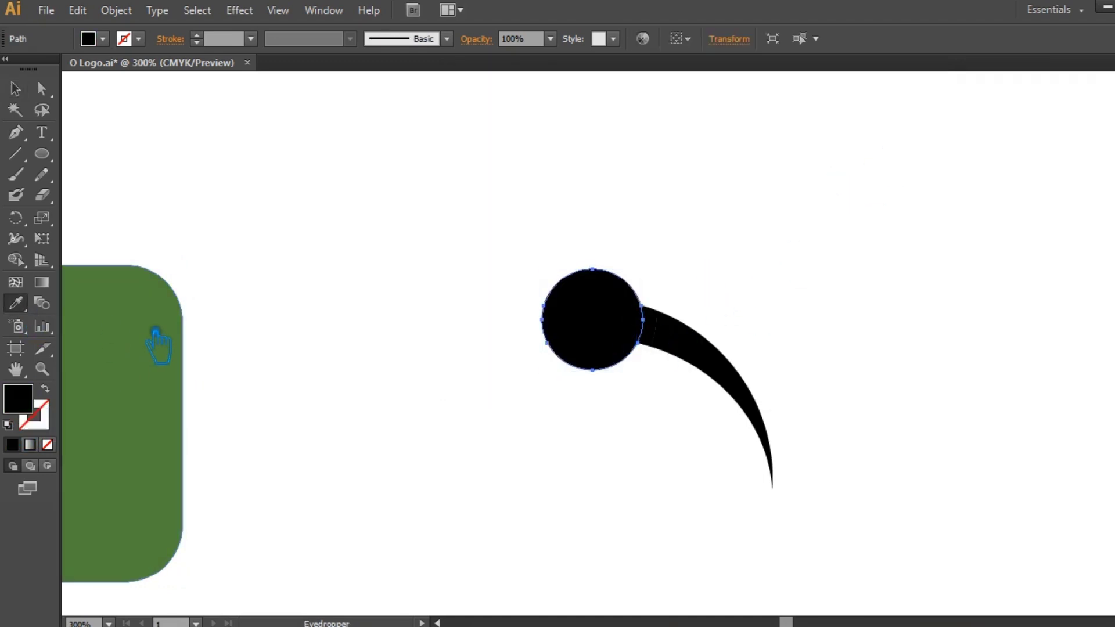
{"action": "left_click", "coordinate": [159, 342]}
{"action": "key", "text": "v"}
{"action": "left_click", "coordinate": [352, 202]}
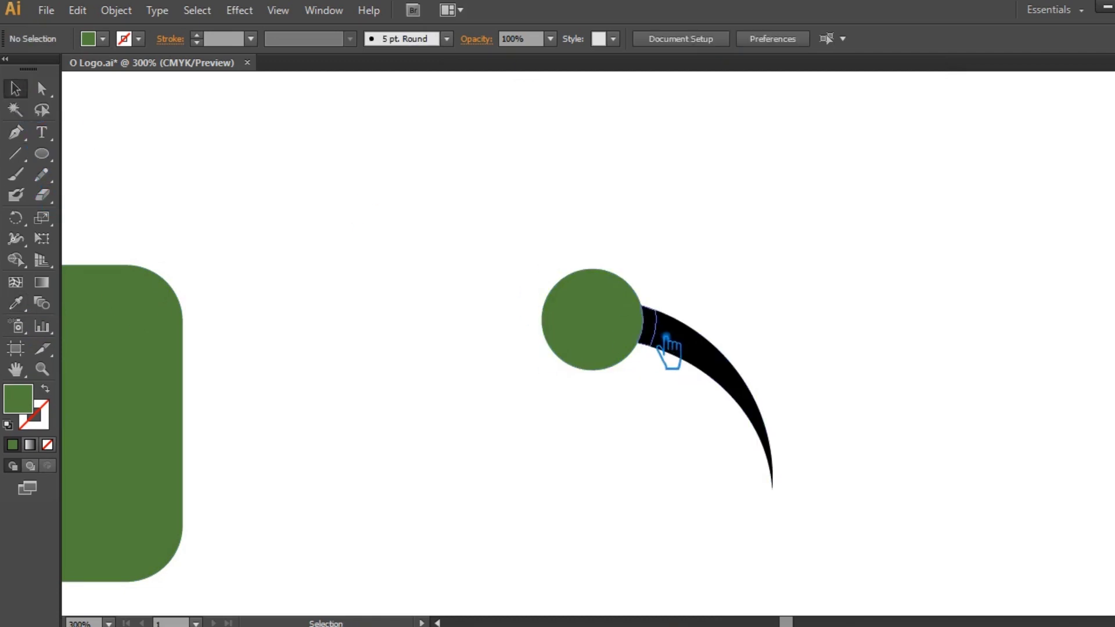
- Fill the narrow band between the circle and the tail with a darker shade of the square's green, #385110
{"action": "left_click", "coordinate": [648, 326]}
{"action": "key", "text": "i"}
{"action": "left_click", "coordinate": [152, 381]}
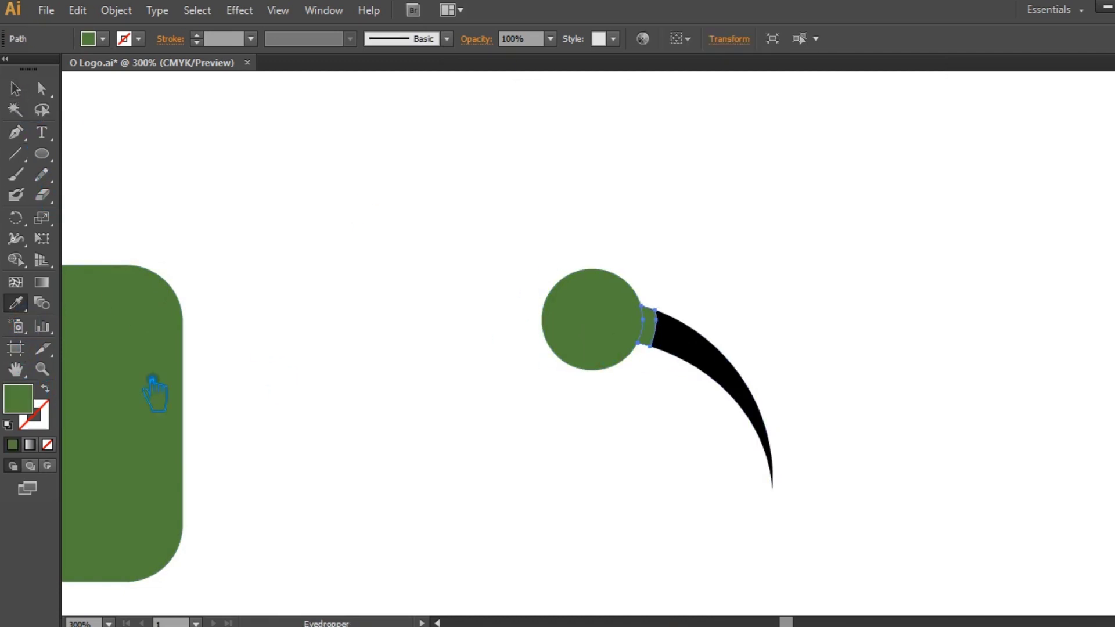
{"action": "double_click", "coordinate": [32, 407]}
{"action": "left_click", "coordinate": [659, 270]}
{"action": "left_click", "coordinate": [889, 138]}
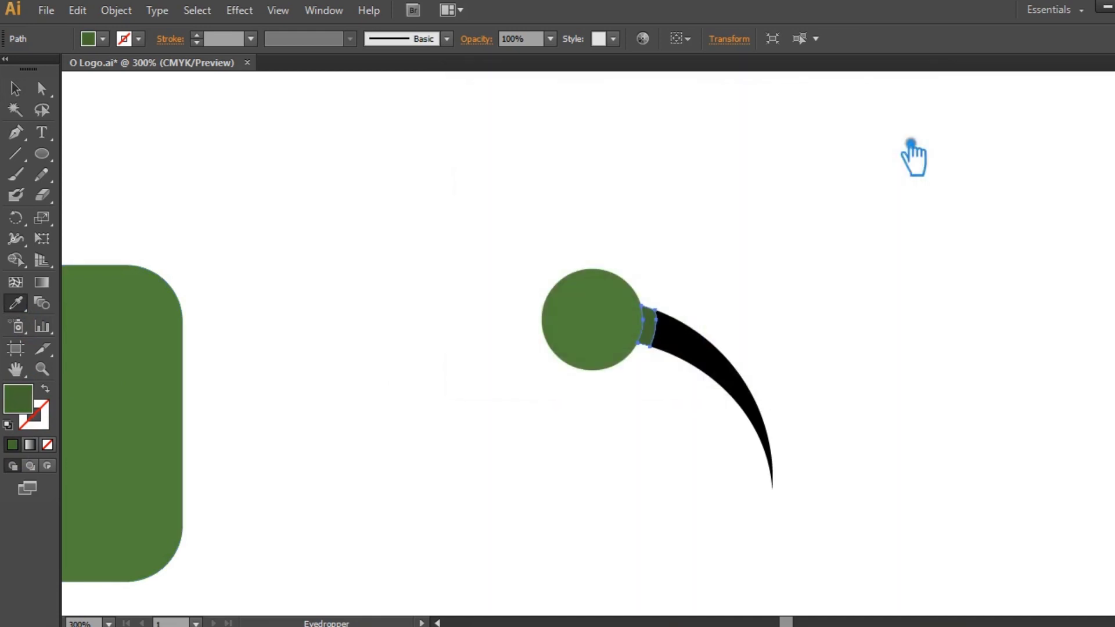
{"action": "double_click", "coordinate": [21, 401]}
{"action": "left_click", "coordinate": [643, 281]}
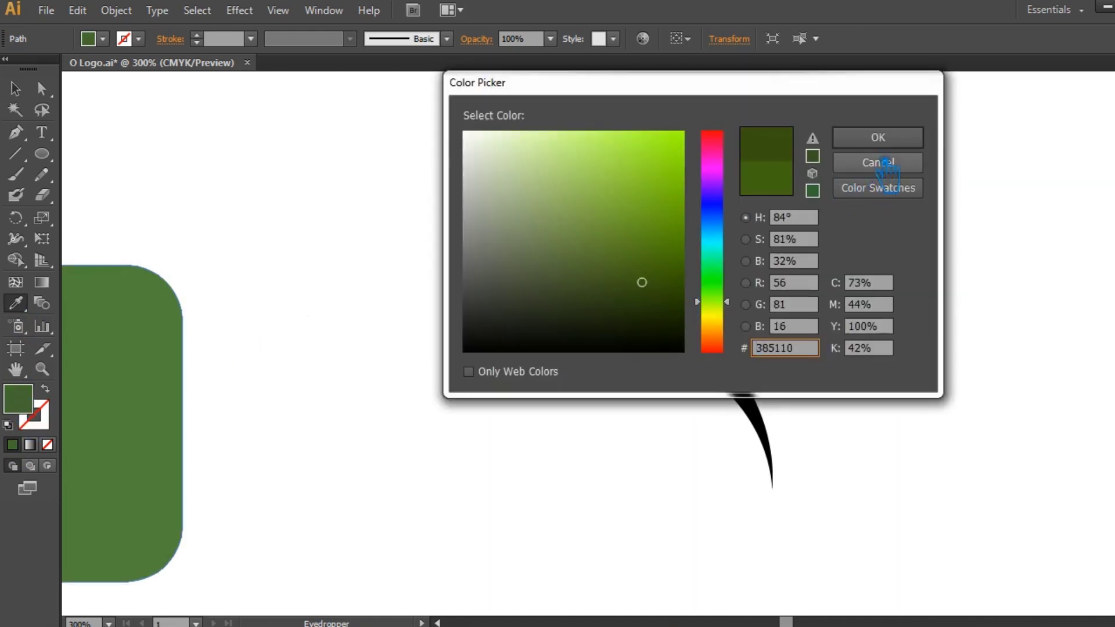
{"action": "left_click", "coordinate": [876, 138]}
- Copy the small circle's green fill onto the curved tail with the Eyedropper
{"action": "left_click", "coordinate": [17, 89]}
{"action": "left_click", "coordinate": [726, 378]}
{"action": "left_click", "coordinate": [731, 381]}
{"action": "left_click", "coordinate": [15, 302]}
{"action": "left_click", "coordinate": [588, 330]}
{"action": "left_click", "coordinate": [16, 89]}
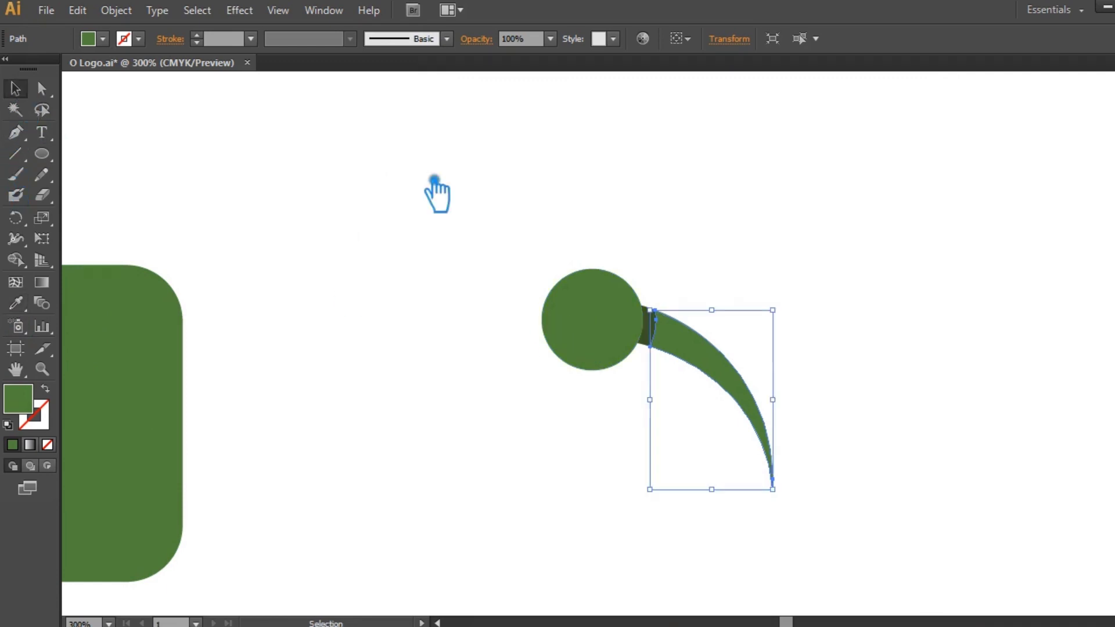
{"action": "left_click", "coordinate": [439, 195]}
- Change the small circle's fill to a brighter green, #69B230
{"action": "left_click", "coordinate": [628, 348]}
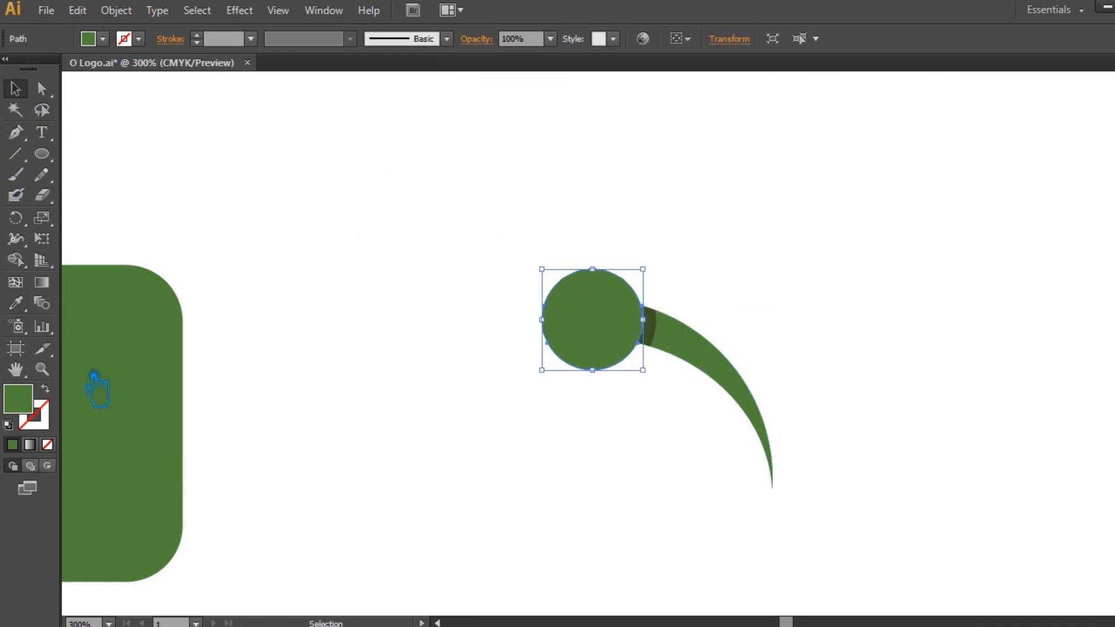
{"action": "double_click", "coordinate": [29, 405]}
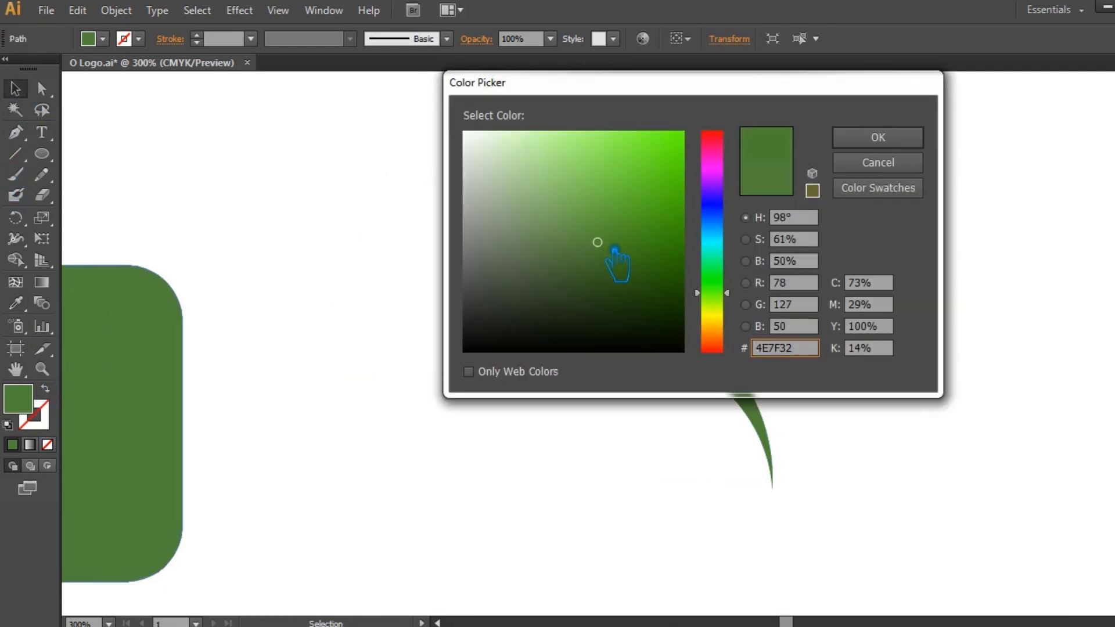
{"action": "left_click_drag", "start_coordinate": [627, 265], "coordinate": [641, 204]}
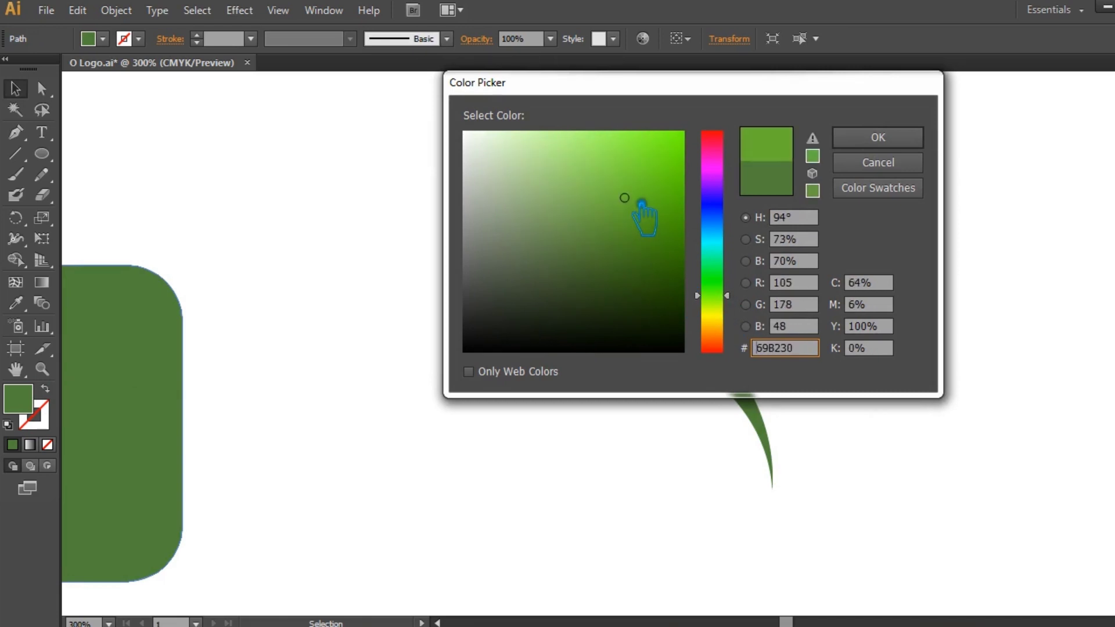
{"action": "left_click", "coordinate": [878, 139]}
{"action": "left_click", "coordinate": [801, 250]}
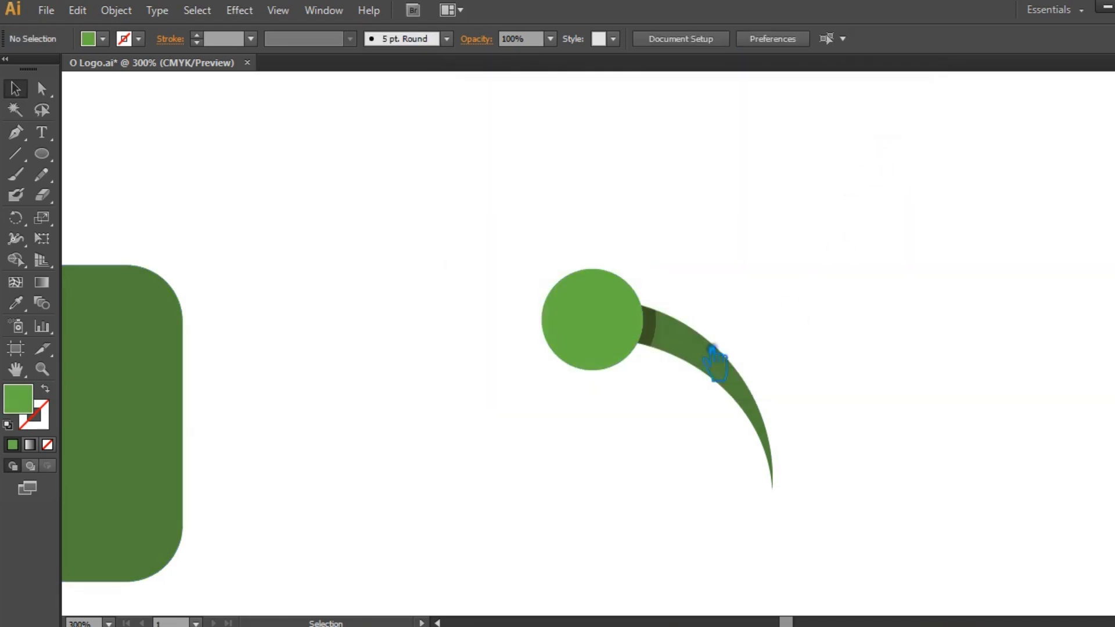
- Recolor the narrow band between circle and tail by sampling a neighboring green with the Eyedropper and choosing a darker shade
{"action": "left_click", "coordinate": [650, 340]}
{"action": "key", "text": "i"}
{"action": "left_click", "coordinate": [628, 318]}
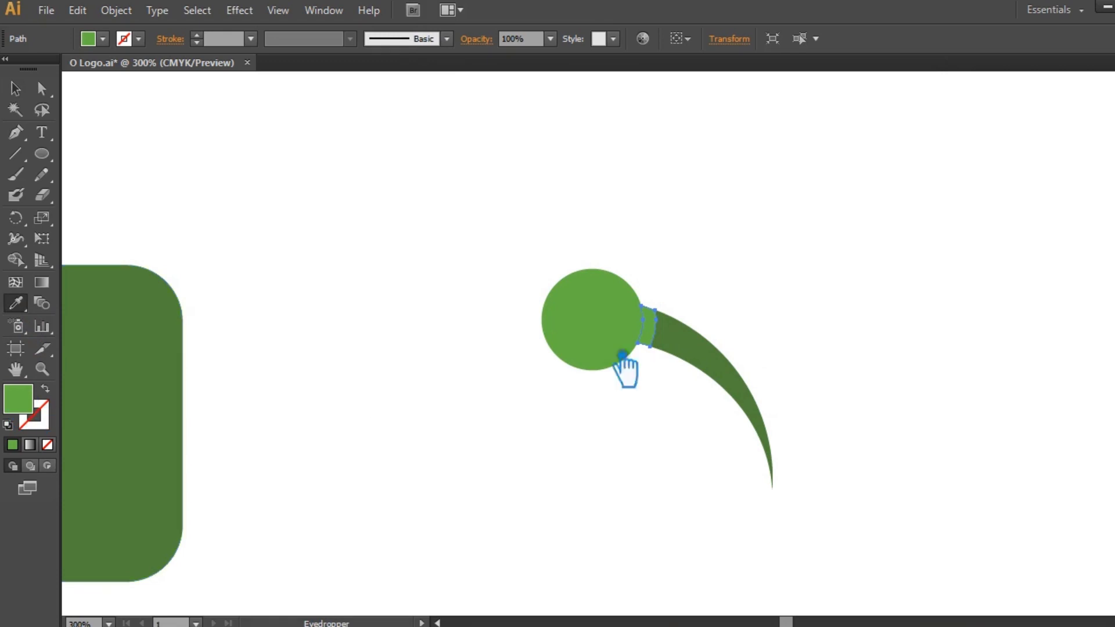
{"action": "left_click", "coordinate": [719, 362]}
{"action": "double_click", "coordinate": [40, 402]}
{"action": "left_click", "coordinate": [590, 264]}
{"action": "left_click", "coordinate": [877, 139]}
{"action": "left_click", "coordinate": [25, 93]}
{"action": "left_click", "coordinate": [286, 131]}
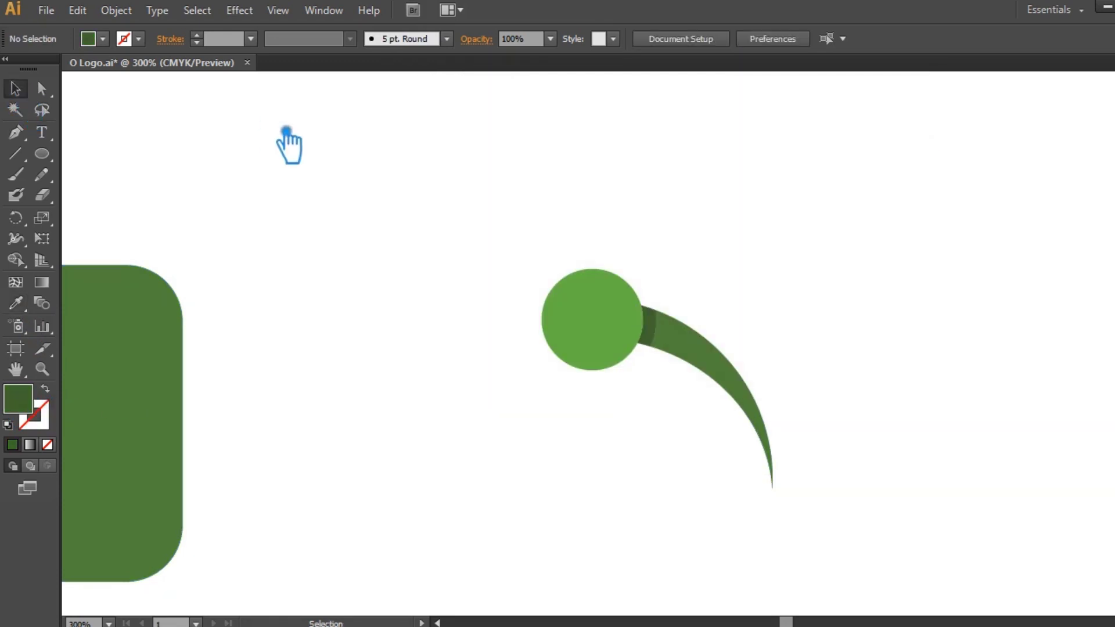
- Adjust the small circle's fill to a slightly deeper green
{"action": "left_click", "coordinate": [727, 368]}
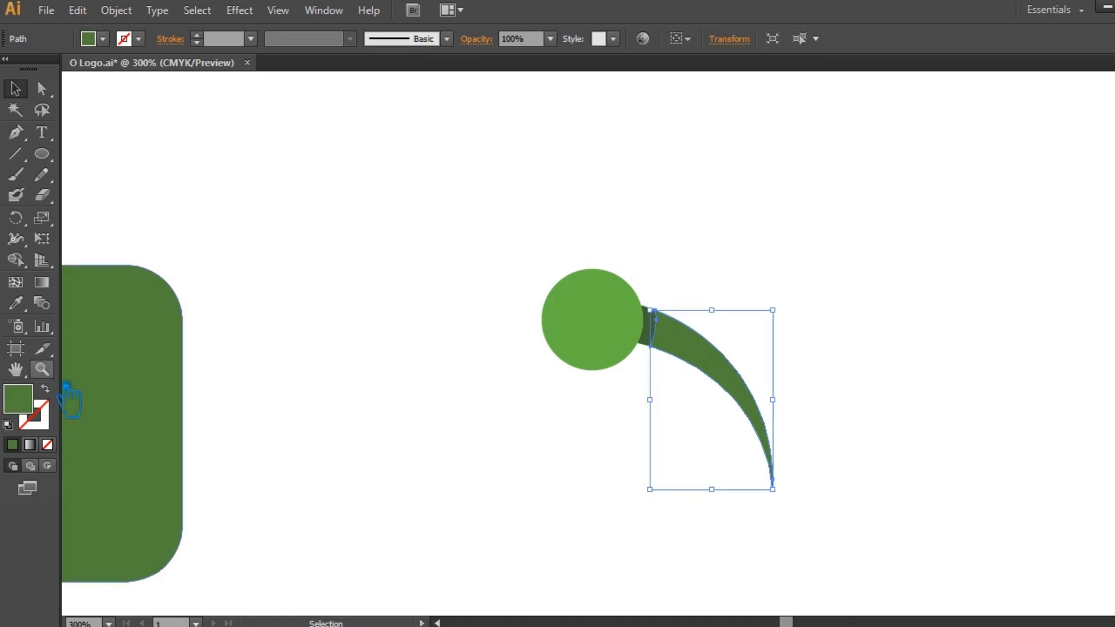
{"action": "left_click", "coordinate": [599, 320]}
{"action": "double_click", "coordinate": [30, 405]}
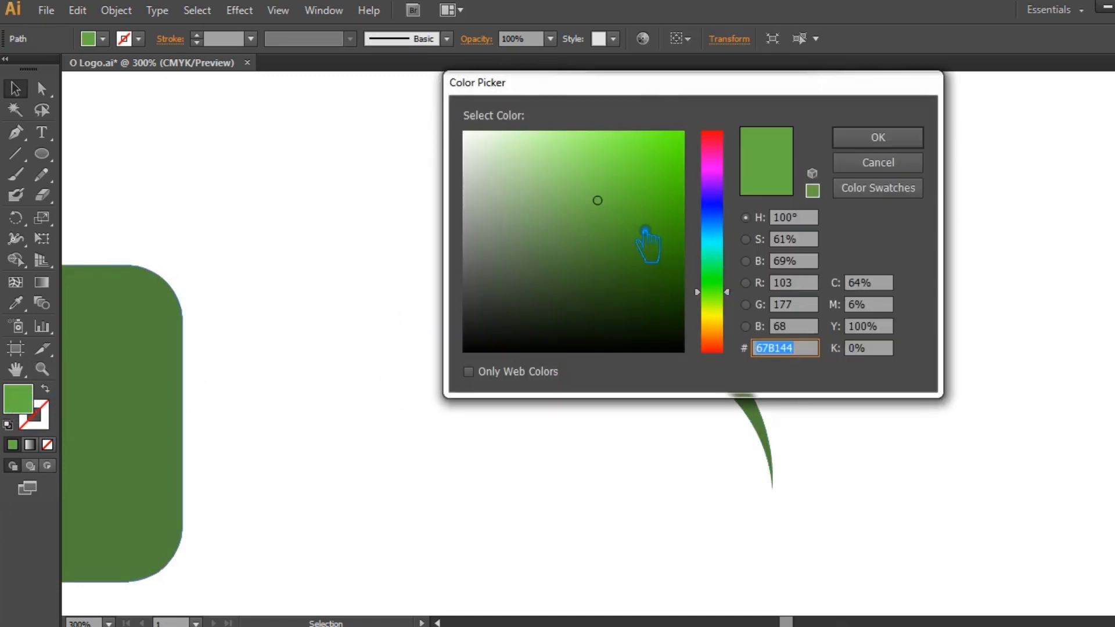
{"action": "left_click", "coordinate": [624, 220]}
{"action": "left_click", "coordinate": [877, 137]}
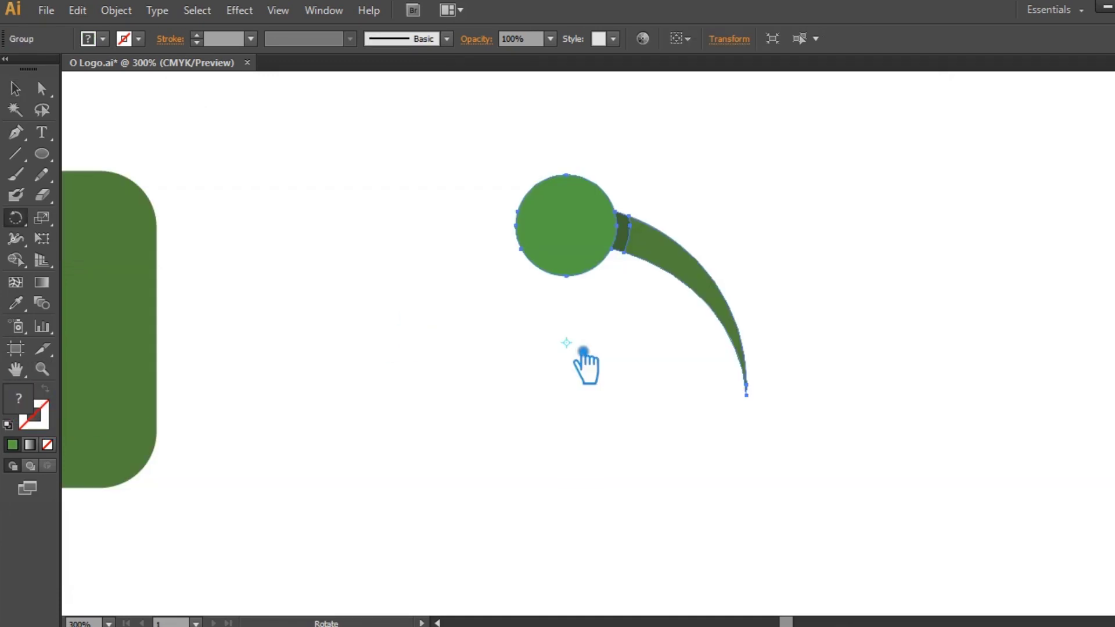
- Try a copy of the circle-and-tail group rotated 120° about a point below the circle, and undo it
{"action": "left_click", "coordinate": [572, 348]}
{"action": "left_click", "coordinate": [27, 221]}
{"action": "left_click", "coordinate": [574, 362], "text": "alt"}
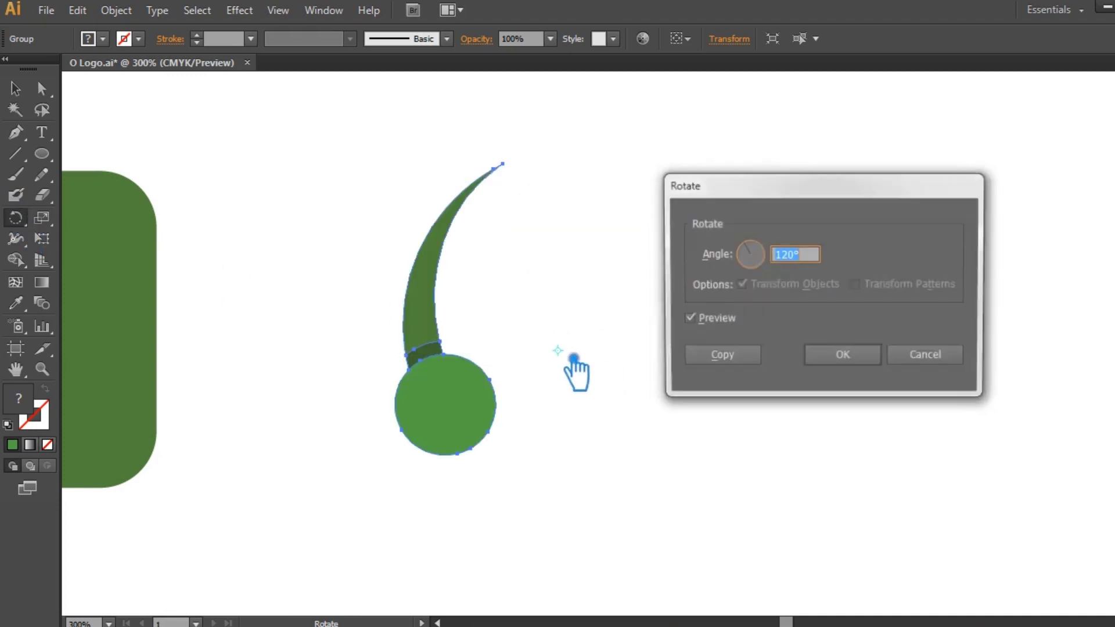
{"action": "left_click", "coordinate": [748, 357]}
{"action": "key", "text": "ctrl+z"}
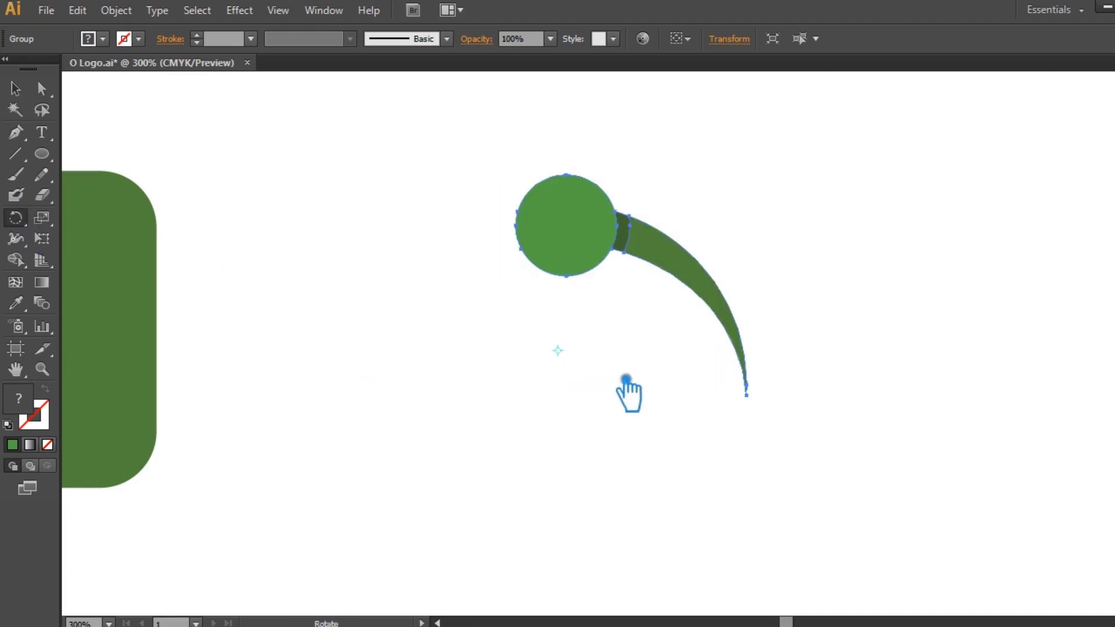
- Copy the circle-and-tail group rotated 120° about a slightly lower pivot and repeat the transformation to complete a three-part ring
{"action": "left_click", "coordinate": [586, 388], "text": "alt"}
{"action": "left_click", "coordinate": [749, 357]}
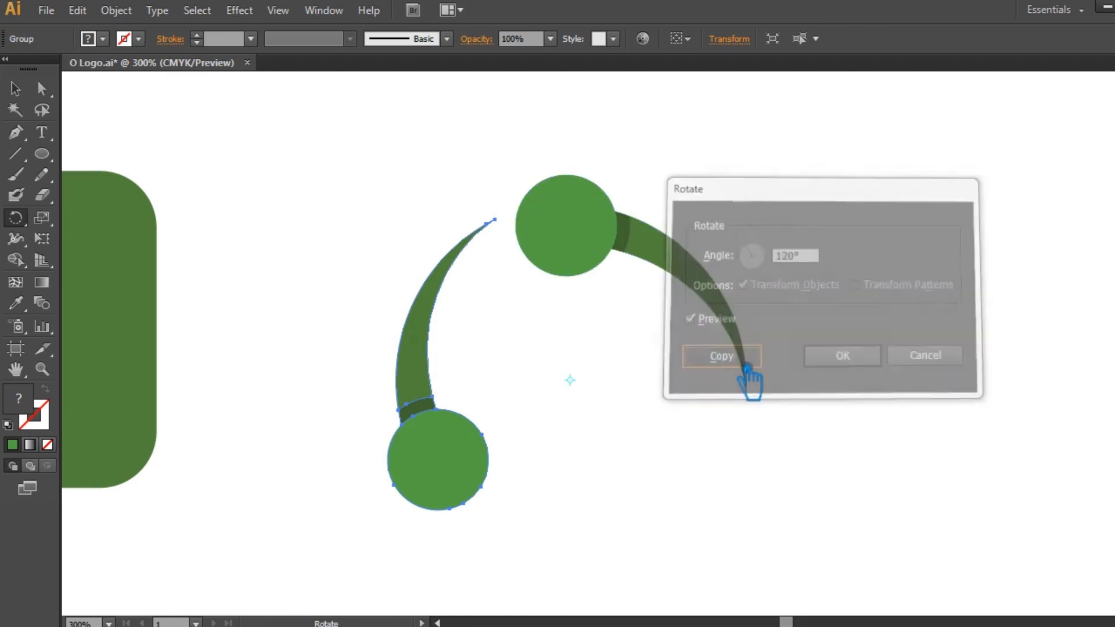
{"action": "key", "text": "ctrl+d"}
{"action": "left_click", "coordinate": [16, 88]}
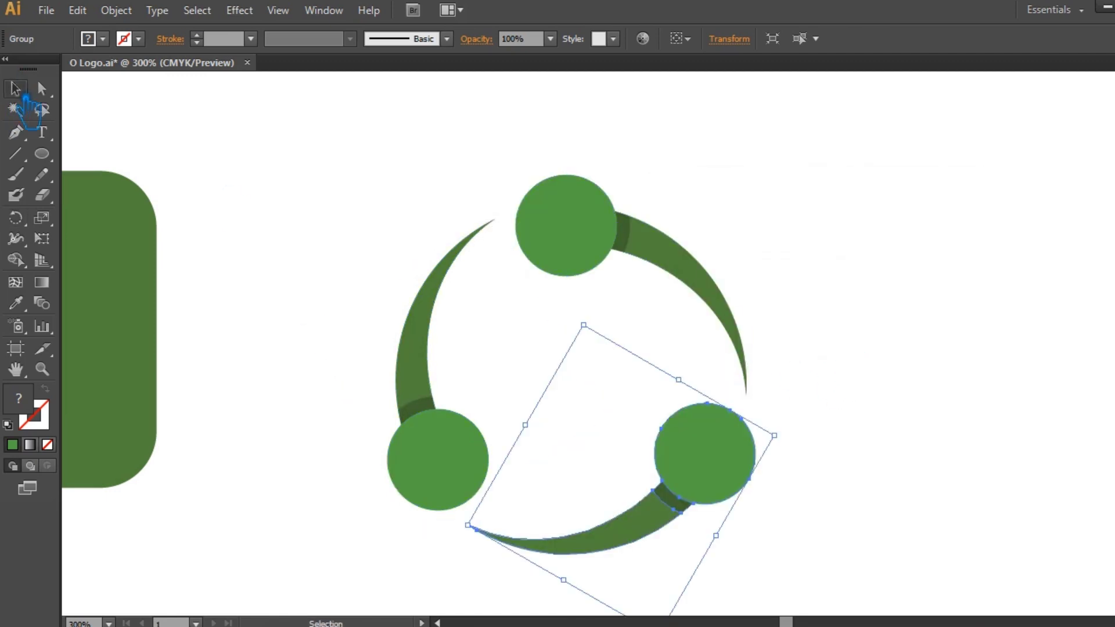
{"action": "left_click", "coordinate": [849, 299]}
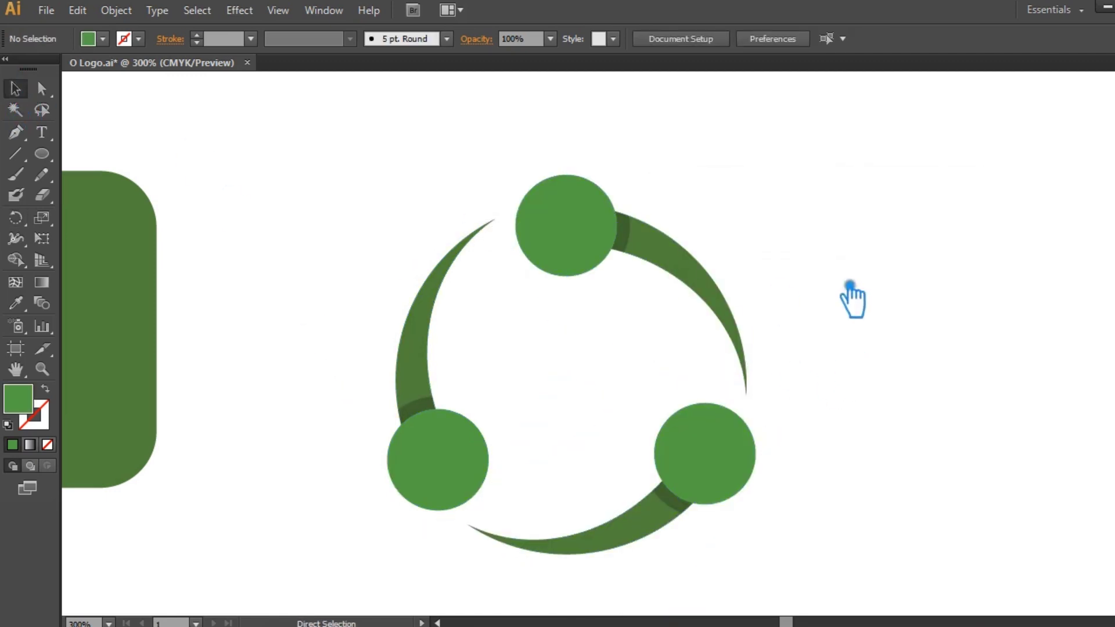
- Group the three circle-and-tail pieces into a single ring
{"action": "key", "text": "ctrl+minus"}
{"action": "key", "text": "ctrl+minus"}
{"action": "key", "text": "ctrl+minus"}
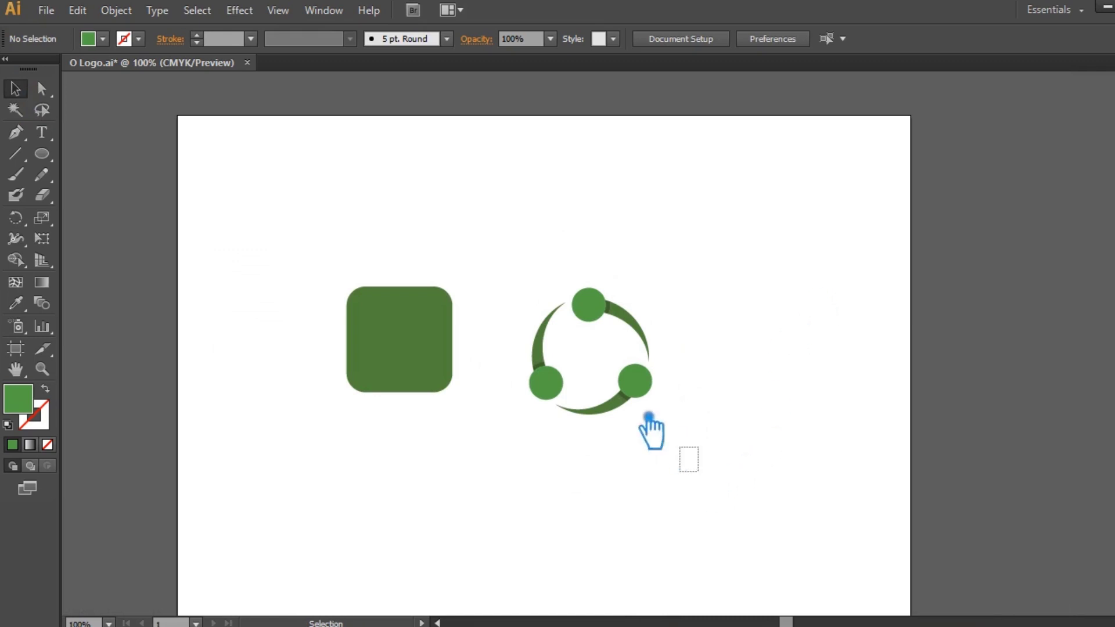
{"action": "left_click_drag", "start_coordinate": [675, 451], "coordinate": [509, 269]}
{"action": "left_click", "coordinate": [749, 296]}
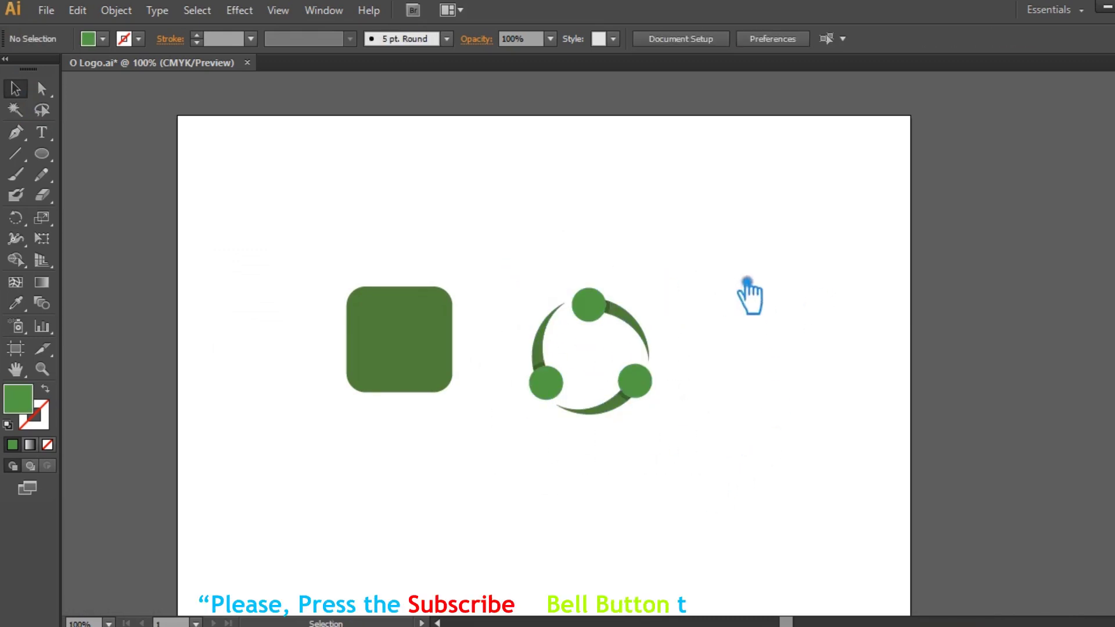
- Scale the ring down from its center and place it inside the rounded square
{"action": "key", "text": "ctrl+plus"}
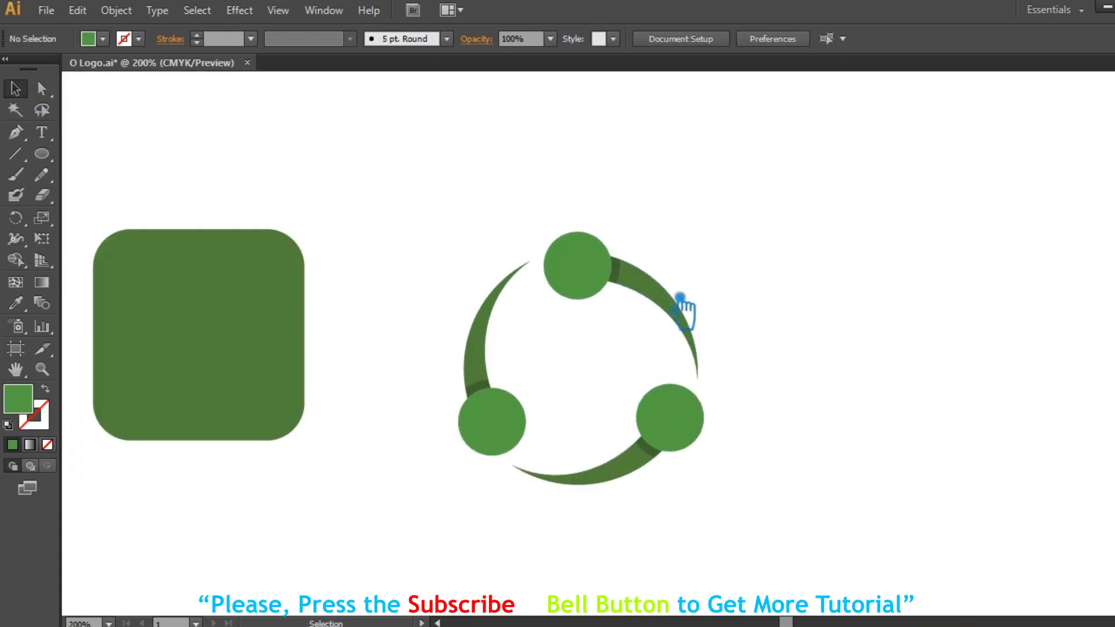
{"action": "left_click", "coordinate": [607, 274]}
{"action": "left_click_drag", "start_coordinate": [704, 486], "coordinate": [662, 446]}
{"action": "left_click", "coordinate": [730, 417]}
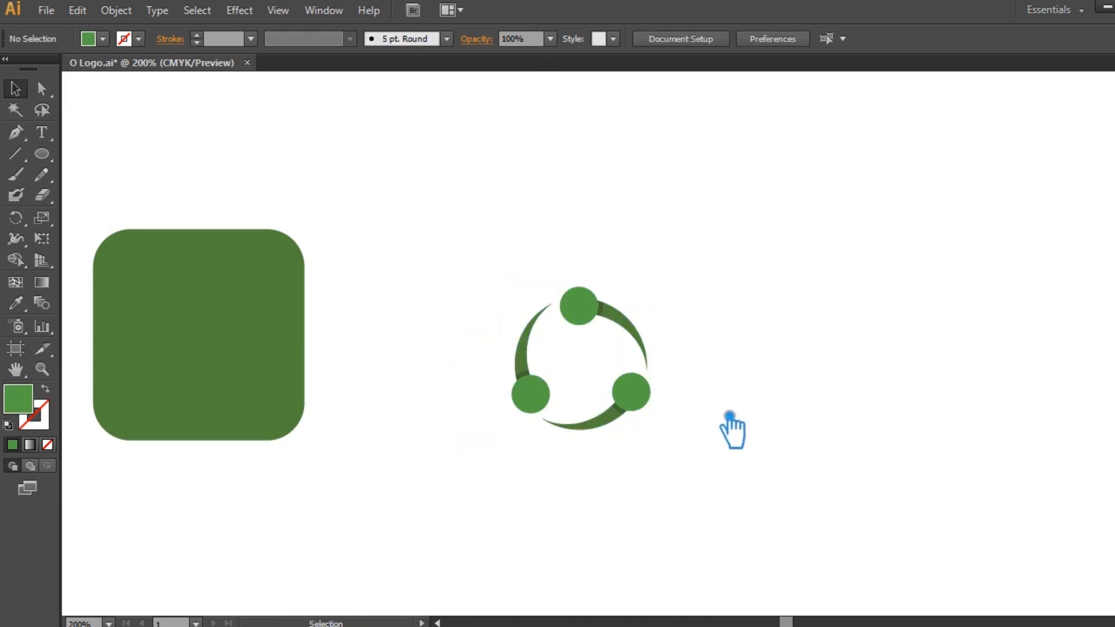
{"action": "left_click_drag", "start_coordinate": [644, 400], "coordinate": [283, 370]}
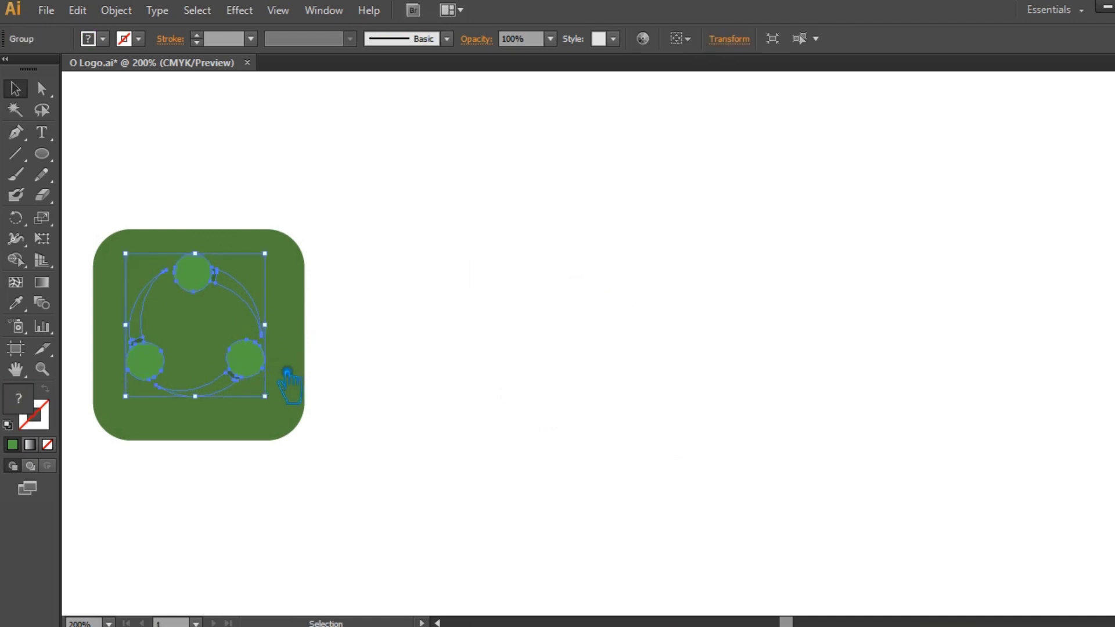
- Change the rounded square's fill to a bright yellow-green
{"action": "left_click", "coordinate": [312, 275]}
{"action": "double_click", "coordinate": [29, 406]}
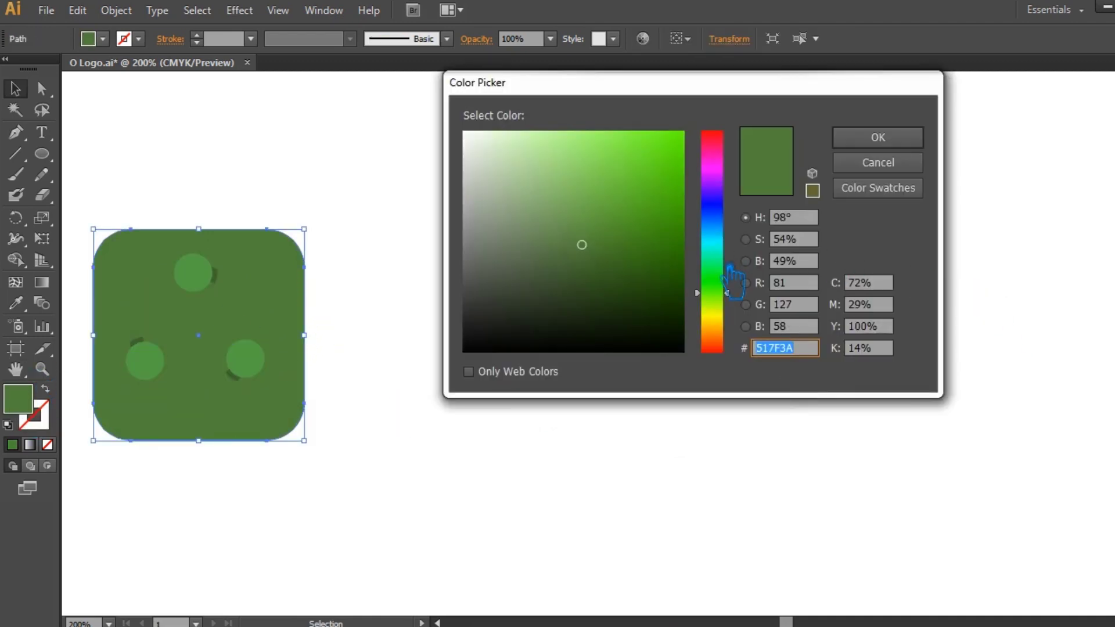
{"action": "mouse_move", "coordinate": [668, 255]}
{"action": "left_mouse_down"}
{"action": "mouse_move", "coordinate": [654, 149]}
{"action": "mouse_move", "coordinate": [609, 169]}
{"action": "mouse_move", "coordinate": [638, 167]}
{"action": "left_mouse_up"}
{"action": "left_click", "coordinate": [909, 139]}
{"action": "left_click", "coordinate": [620, 293]}
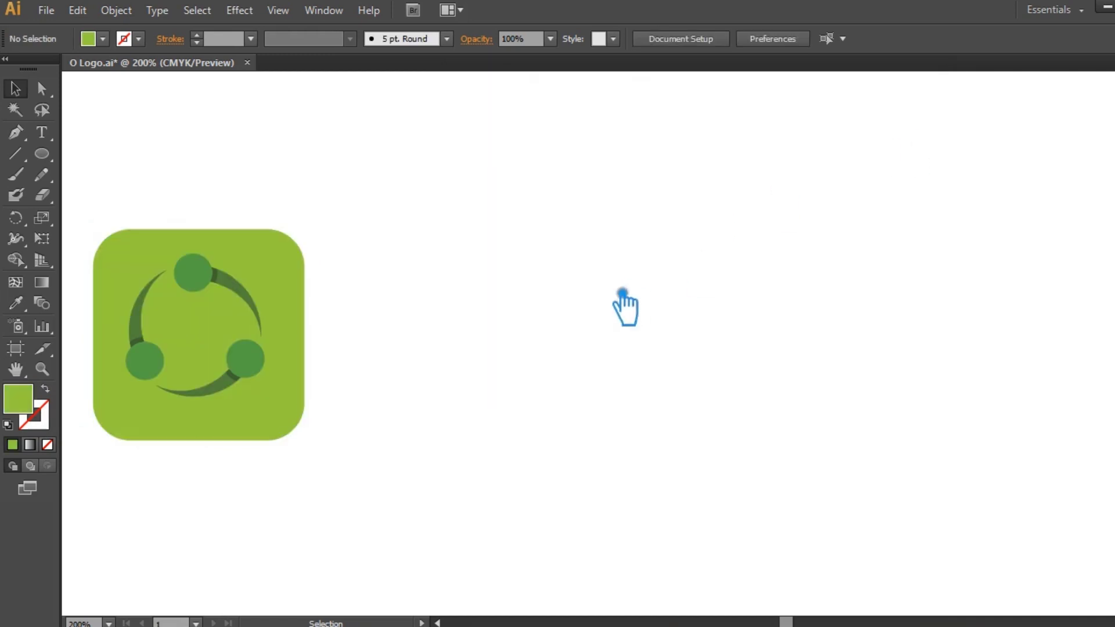
- Enlarge the ring from its center to nearly fill the rounded square, leaving a small margin on every side
{"action": "left_click_drag", "start_coordinate": [376, 336], "coordinate": [512, 318]}
{"action": "key", "text": "ctrl+equal"}
{"action": "key", "text": "ctrl+equal"}
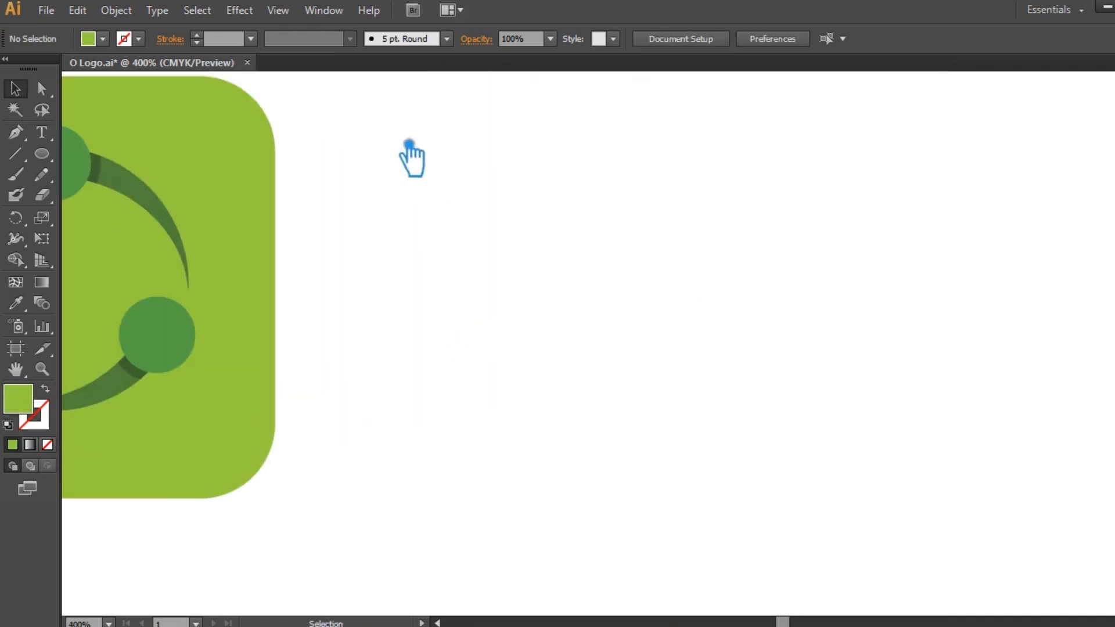
{"action": "left_click_drag", "start_coordinate": [411, 157], "coordinate": [796, 269]}
{"action": "left_click", "coordinate": [620, 314]}
{"action": "left_click", "coordinate": [399, 231], "text": "shift"}
{"action": "left_click", "coordinate": [552, 437], "text": "shift"}
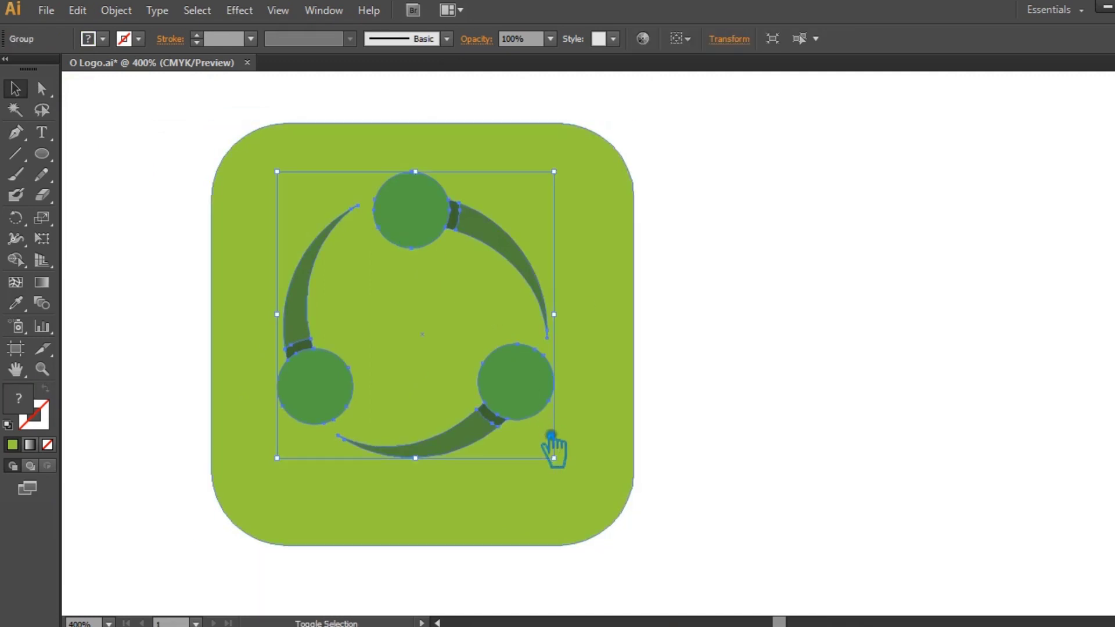
{"action": "left_click", "coordinate": [568, 465], "text": "shift"}
{"action": "left_click", "coordinate": [739, 397]}
{"action": "left_click", "coordinate": [528, 390]}
{"action": "left_click_drag", "start_coordinate": [555, 459], "coordinate": [615, 515]}
- Center the ring horizontally and vertically with the rounded square
{"action": "left_click_drag", "start_coordinate": [709, 385], "coordinate": [239, 169]}
{"action": "left_click", "coordinate": [747, 39]}
{"action": "left_click", "coordinate": [811, 38]}
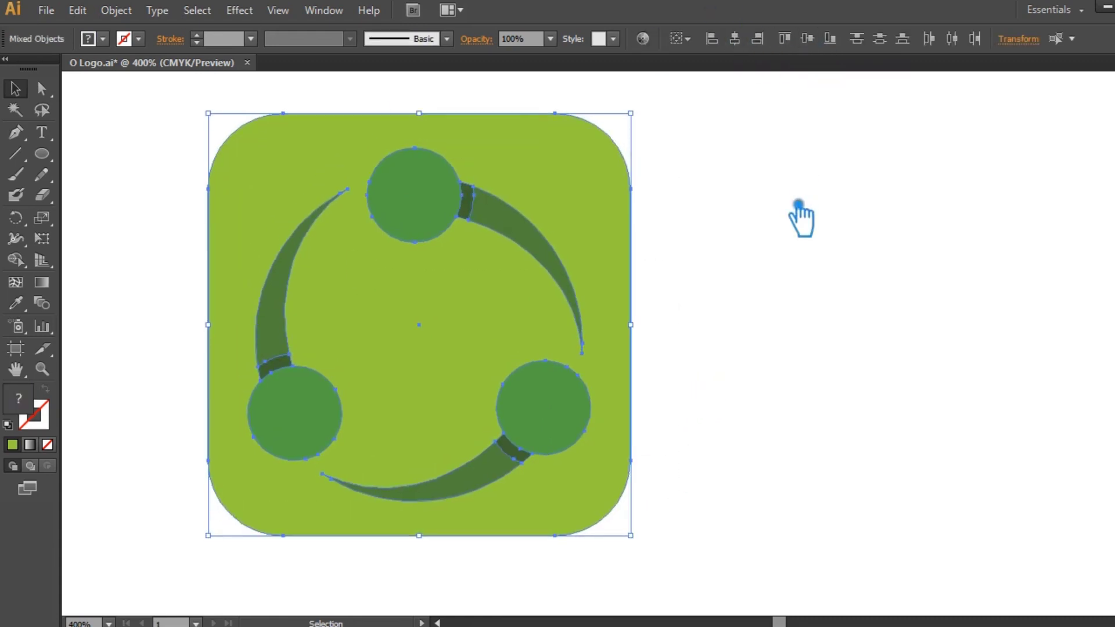
{"action": "left_click", "coordinate": [795, 226]}
- Try to offset the paths of the centered ring
{"action": "left_click", "coordinate": [431, 212]}
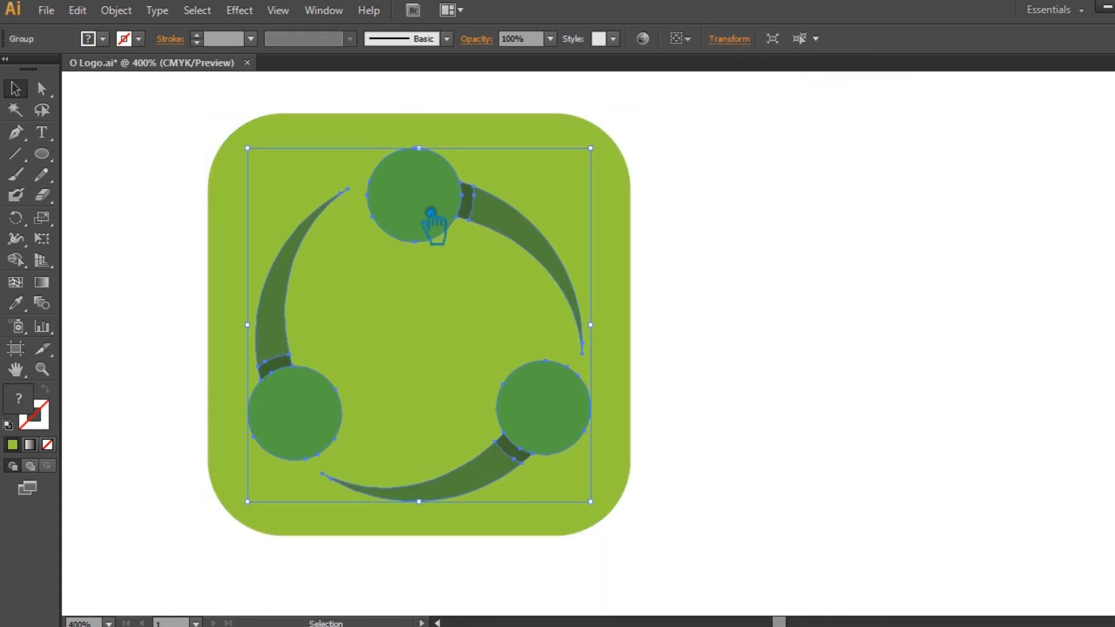
{"action": "left_click", "coordinate": [116, 10]}
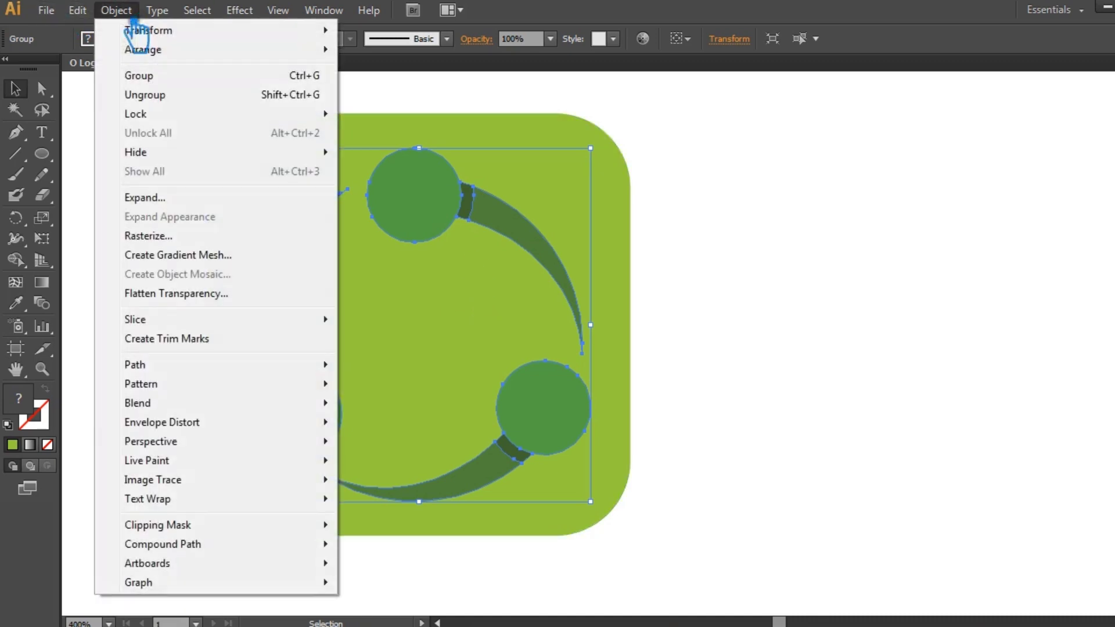
{"action": "mouse_move", "coordinate": [143, 365]}
{"action": "left_click", "coordinate": [439, 430]}
{"action": "left_click", "coordinate": [921, 344]}
- Offset the ring's paths by 0.07 in with miter joins, trying miter limits of 50 and 40
{"action": "left_click", "coordinate": [125, 12]}
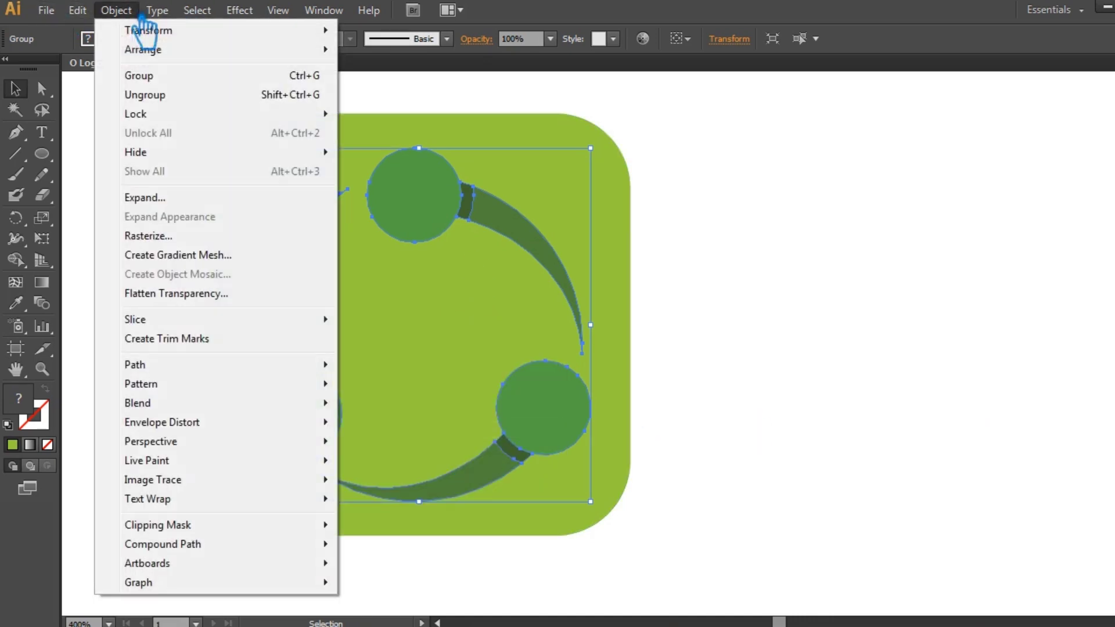
{"action": "mouse_move", "coordinate": [143, 365]}
{"action": "left_click", "coordinate": [459, 431]}
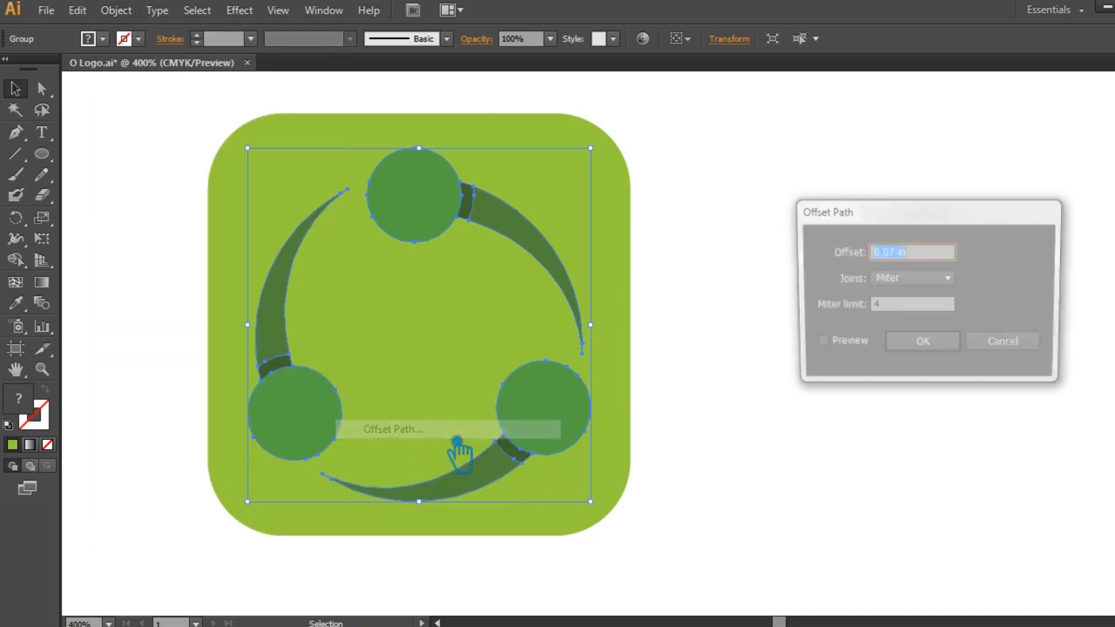
{"action": "left_click", "coordinate": [817, 344]}
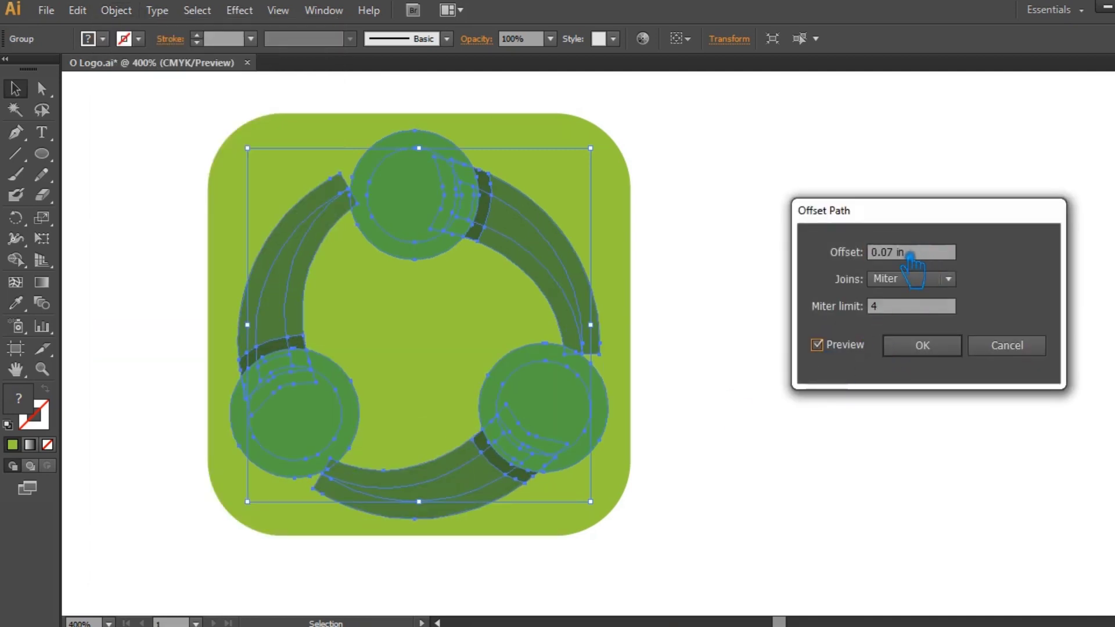
{"action": "key", "text": "Tab"}
{"action": "left_click", "coordinate": [905, 253]}
{"action": "double_click", "coordinate": [875, 304]}
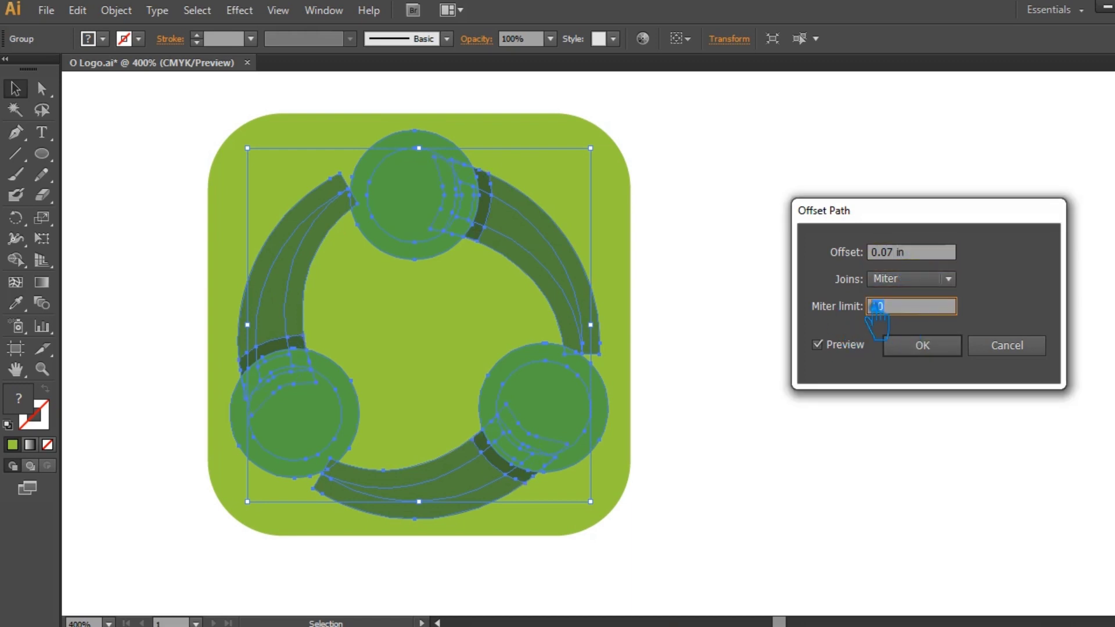
{"action": "type", "text": "50"}
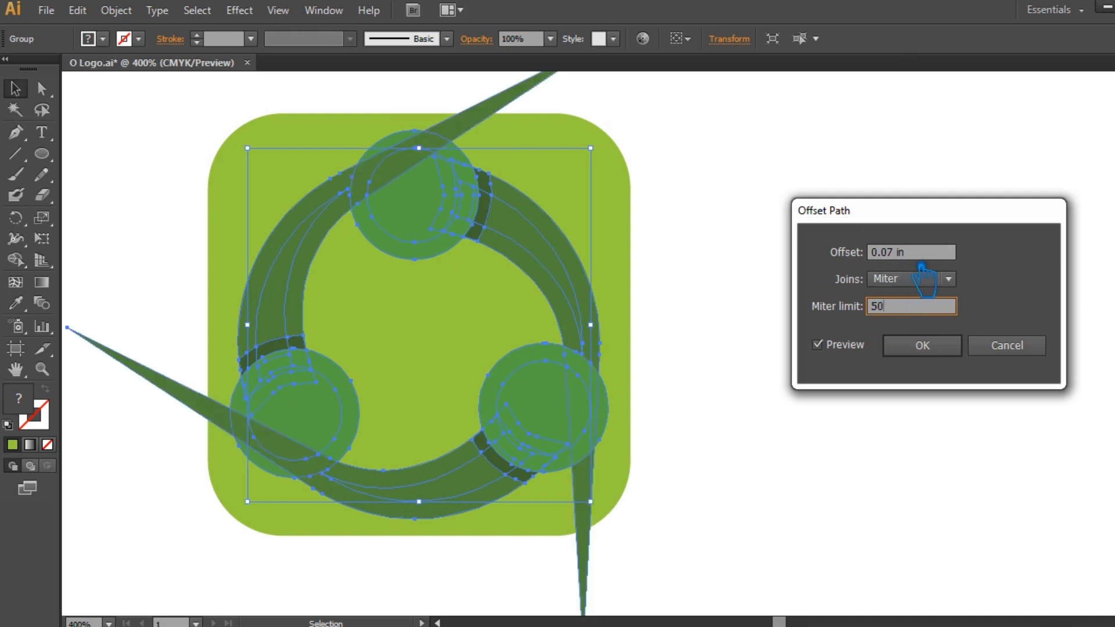
{"action": "type", "text": "40"}
{"action": "left_click", "coordinate": [897, 347]}
{"action": "left_click", "coordinate": [916, 368]}
- Ungroup the offset ring, leaving the rounded square out of the selection
{"action": "key", "text": "ctrl+a"}
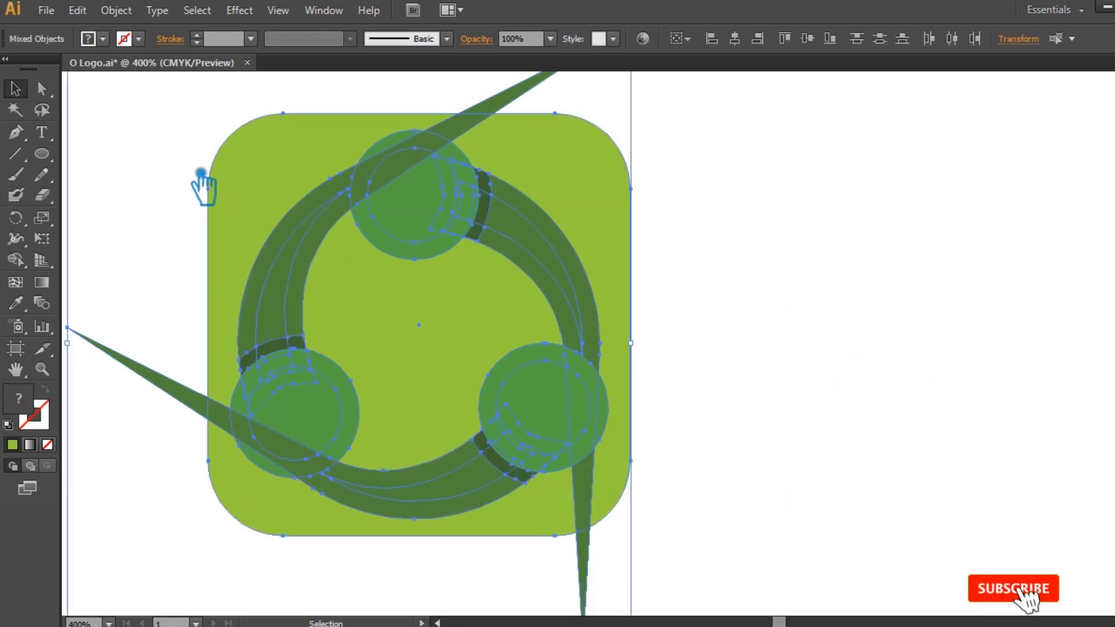
{"action": "left_click", "coordinate": [980, 404]}
{"action": "left_click", "coordinate": [435, 218]}
{"action": "right_click", "coordinate": [418, 200]}
{"action": "left_click", "coordinate": [705, 249]}
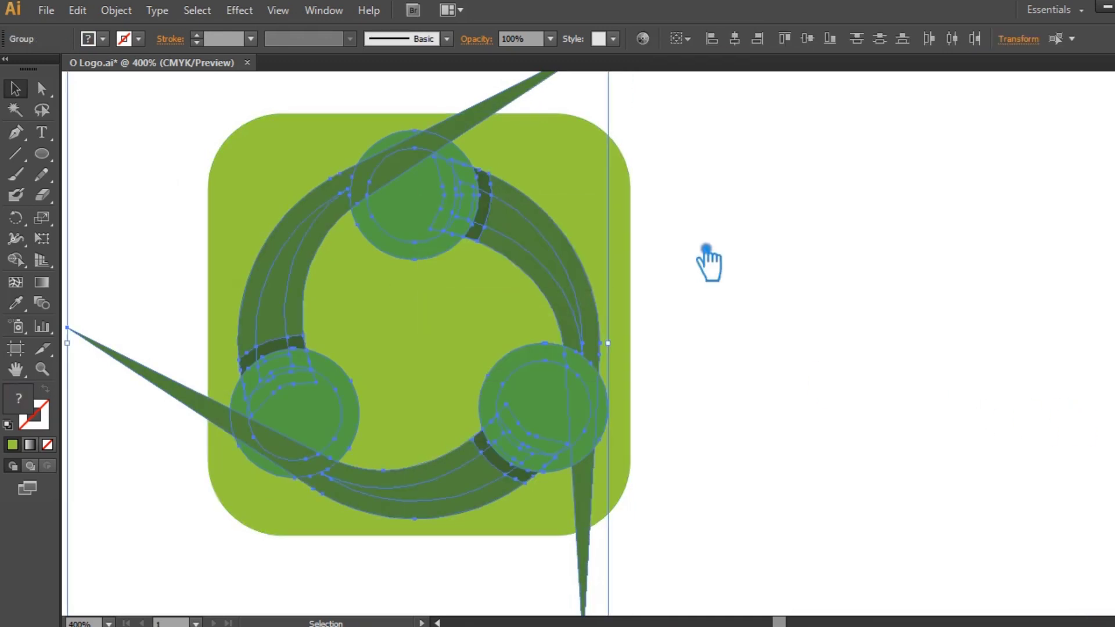
- Split the ring pieces and the rounded square at their overlaps with Pathfinder Divide, and ungroup the resulting parts
{"action": "left_click", "coordinate": [419, 325], "text": "shift"}
{"action": "left_click", "coordinate": [1114, 342]}
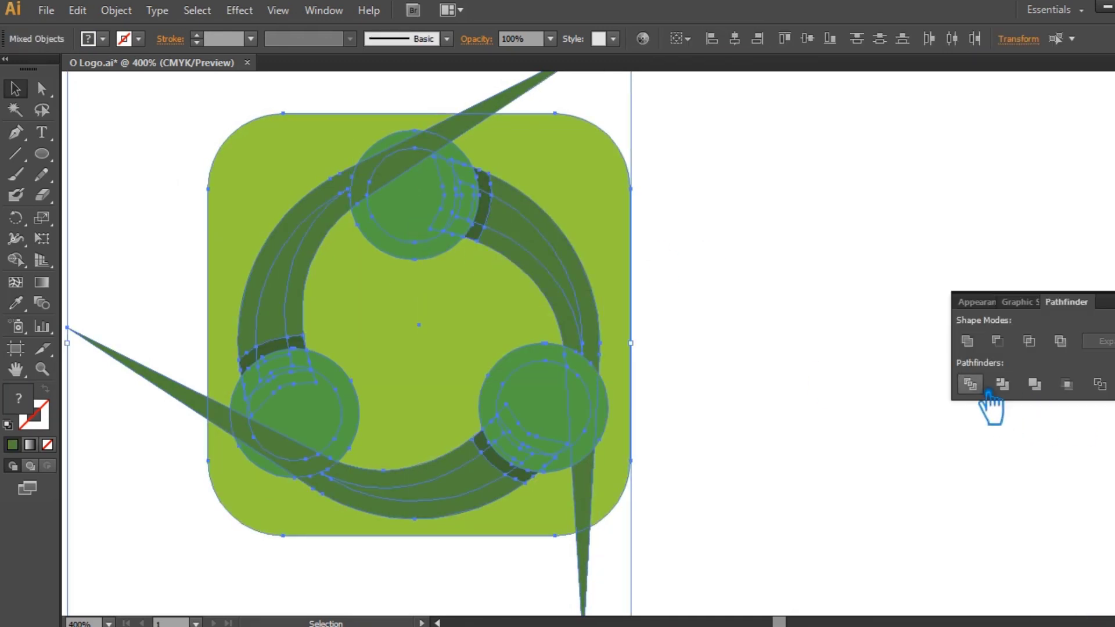
{"action": "left_click", "coordinate": [972, 386]}
{"action": "left_click", "coordinate": [657, 288]}
{"action": "right_click", "coordinate": [510, 240]}
{"action": "left_click", "coordinate": [653, 256]}
- Delete the divided pieces around the top circle to cut a gap around it, including the spike tip above the square
{"action": "left_click", "coordinate": [461, 158], "text": "alt"}
{"action": "left_click", "coordinate": [526, 100], "text": "alt"}
{"action": "left_click", "coordinate": [379, 186], "text": "alt"}
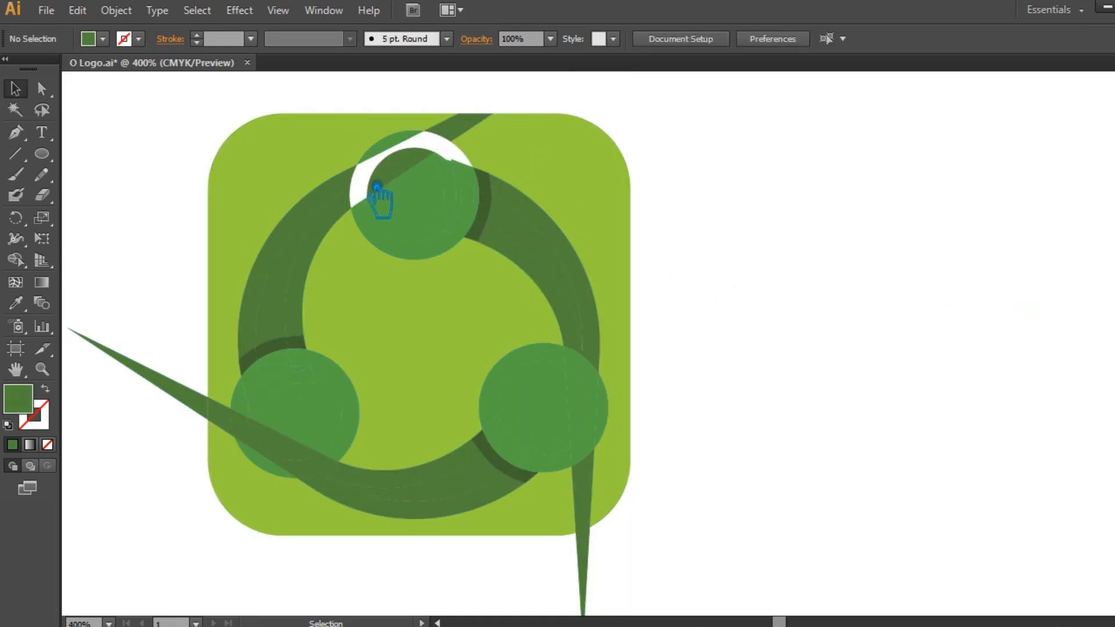
{"action": "left_click", "coordinate": [398, 160], "text": "alt"}
{"action": "left_click", "coordinate": [380, 232], "text": "alt"}
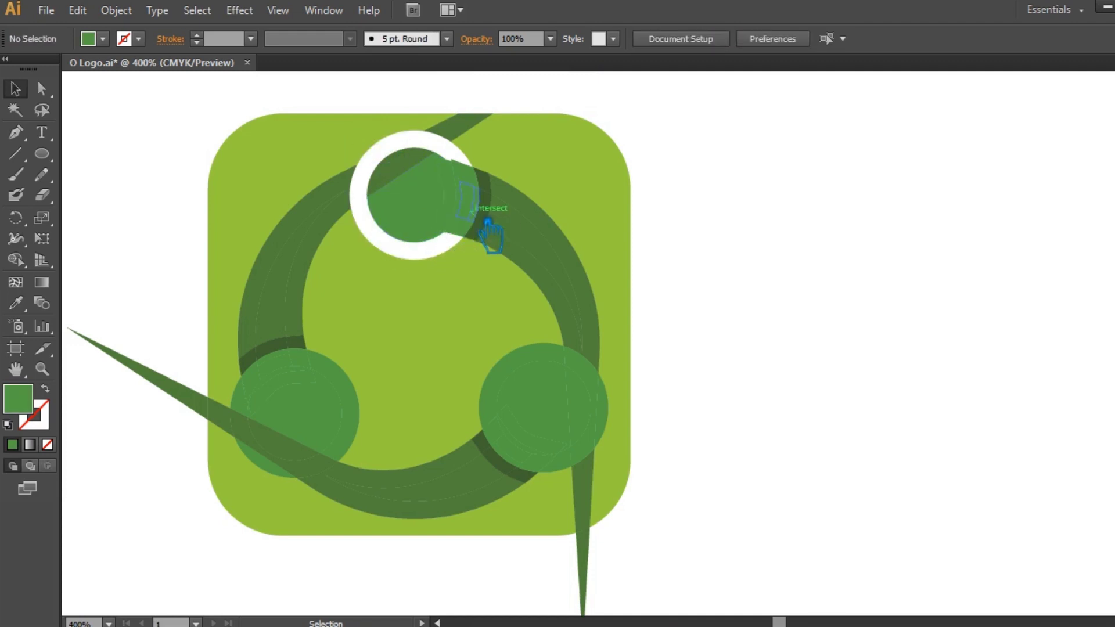
{"action": "left_click", "coordinate": [476, 244], "text": "alt"}
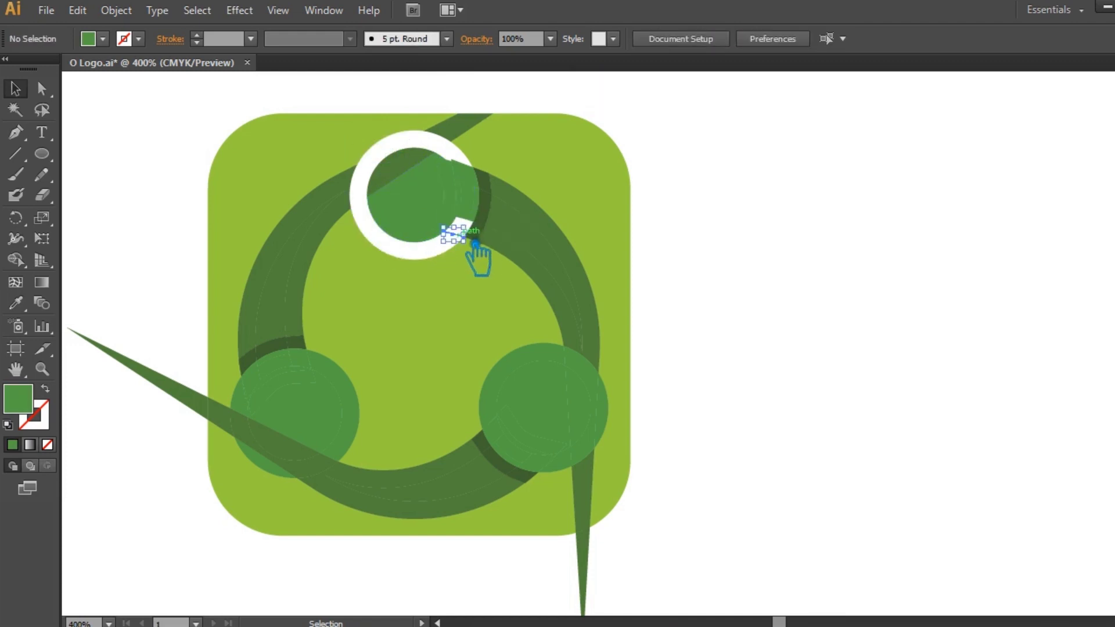
- Delete the outer and inner edge strips along the right-hand and left-hand tails, including the dark strips at the left-hand tail's base
{"action": "left_click", "coordinate": [508, 252], "text": "alt"}
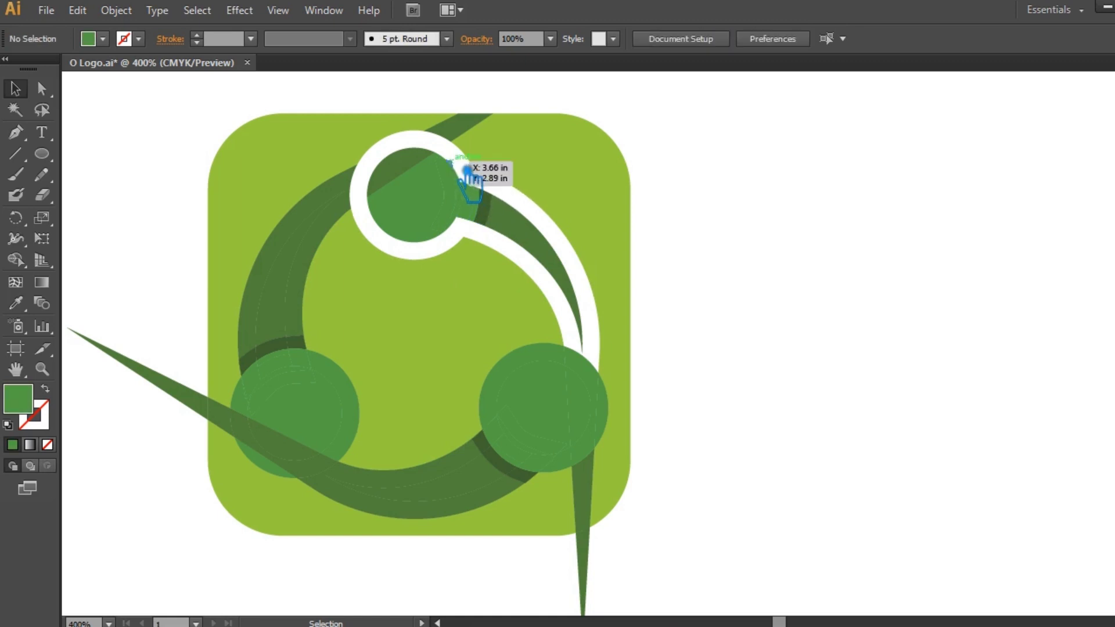
{"action": "left_click", "coordinate": [342, 200]}
{"action": "left_click", "coordinate": [740, 206]}
{"action": "left_click", "coordinate": [356, 204], "text": "alt"}
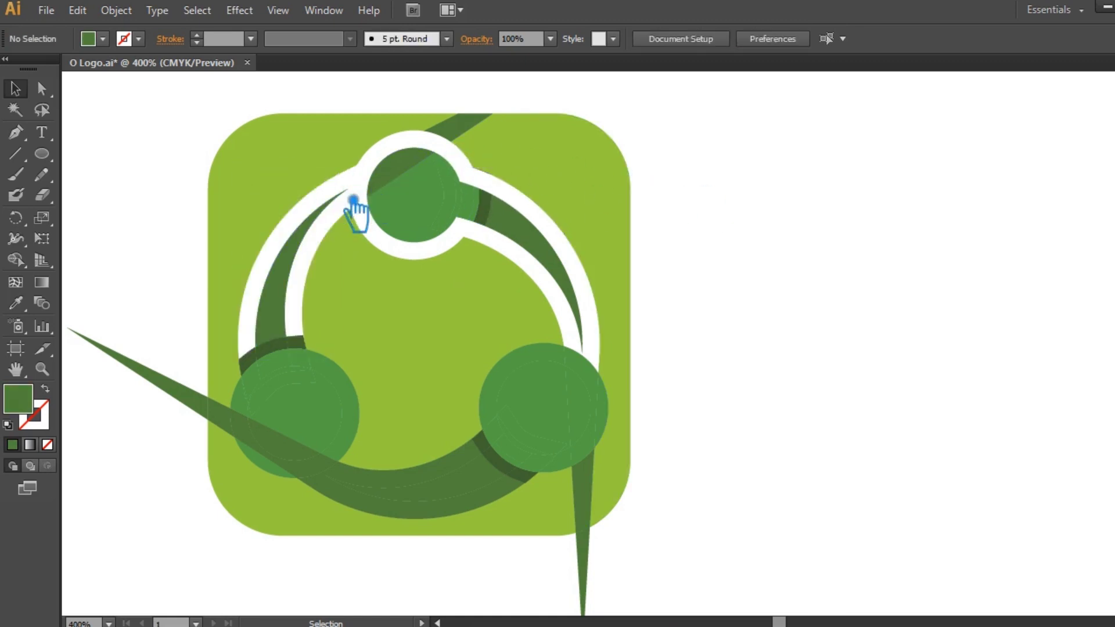
{"action": "left_click", "coordinate": [266, 374]}
{"action": "key", "text": "Delete"}
- Delete the spike pieces that extend past the left and lower edges of the rounded square
{"action": "left_click", "coordinate": [191, 399]}
{"action": "key", "text": "Delete"}
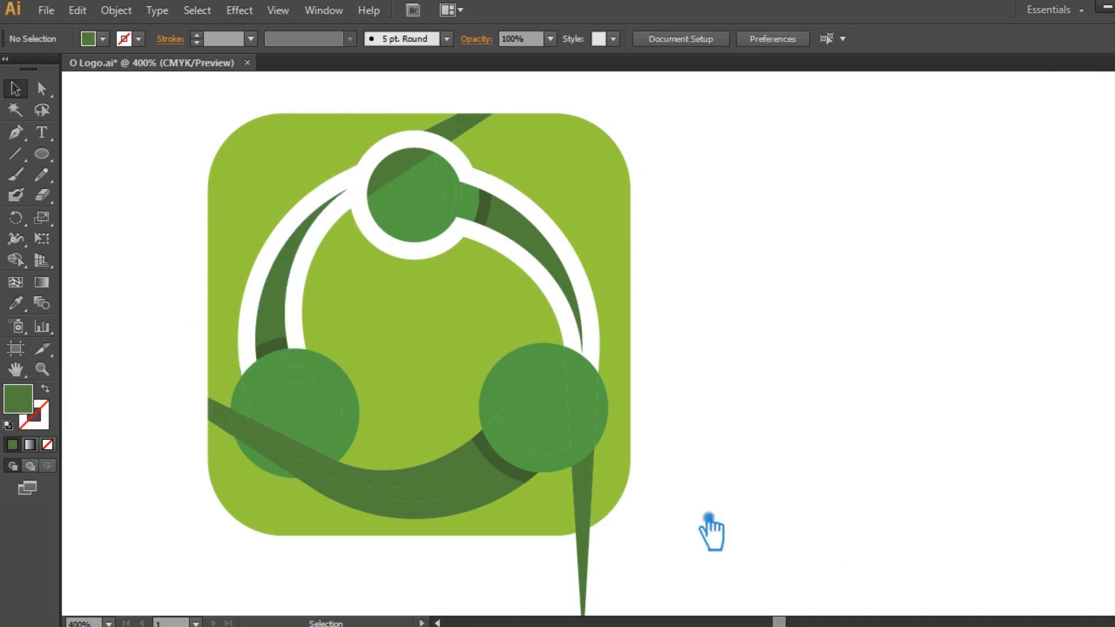
{"action": "left_click", "coordinate": [602, 557]}
{"action": "key", "text": "Delete"}
- Delete the divided pieces and small slivers surrounding the lower-left circle to cut a gap around it
{"action": "left_click", "coordinate": [231, 437]}
{"action": "key", "text": "Delete"}
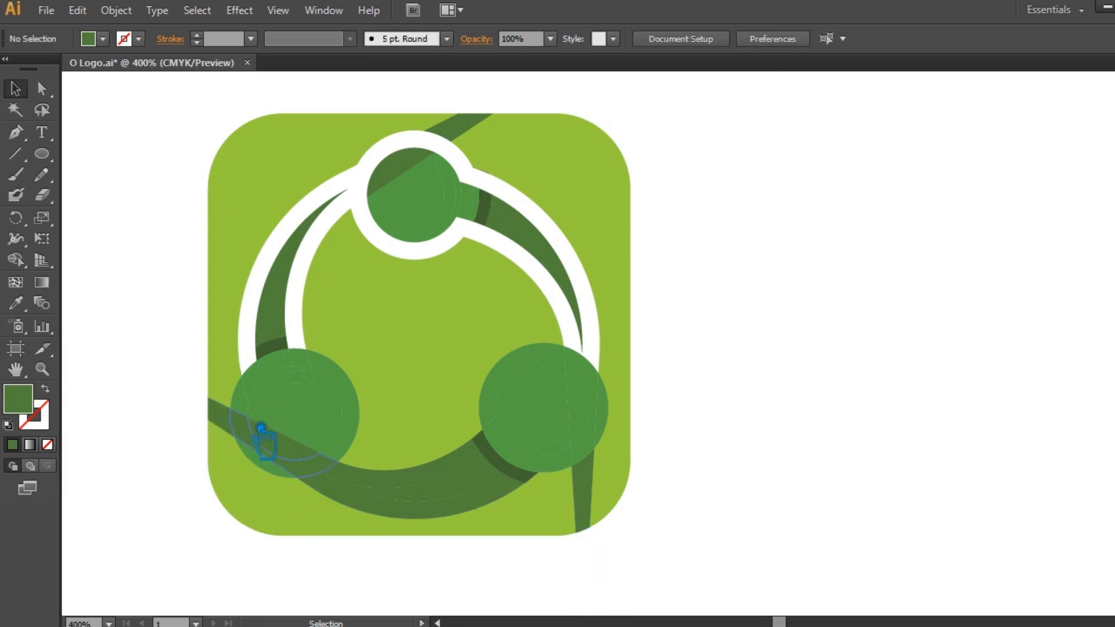
{"action": "left_click", "coordinate": [264, 389]}
{"action": "key", "text": "Delete"}
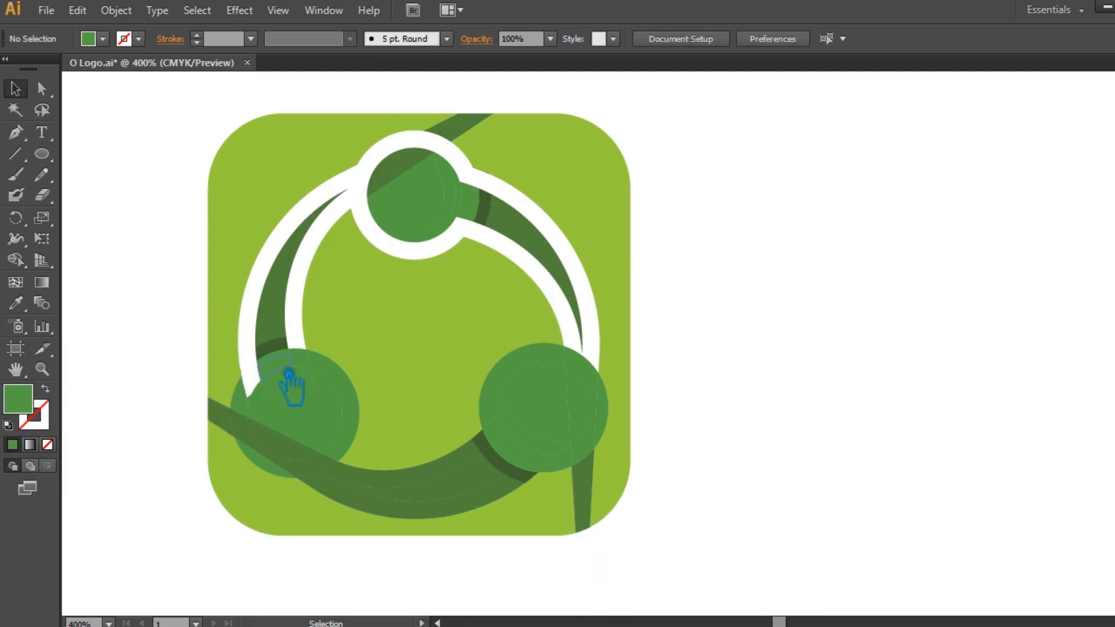
{"action": "left_click", "coordinate": [331, 369]}
{"action": "key", "text": "Delete"}
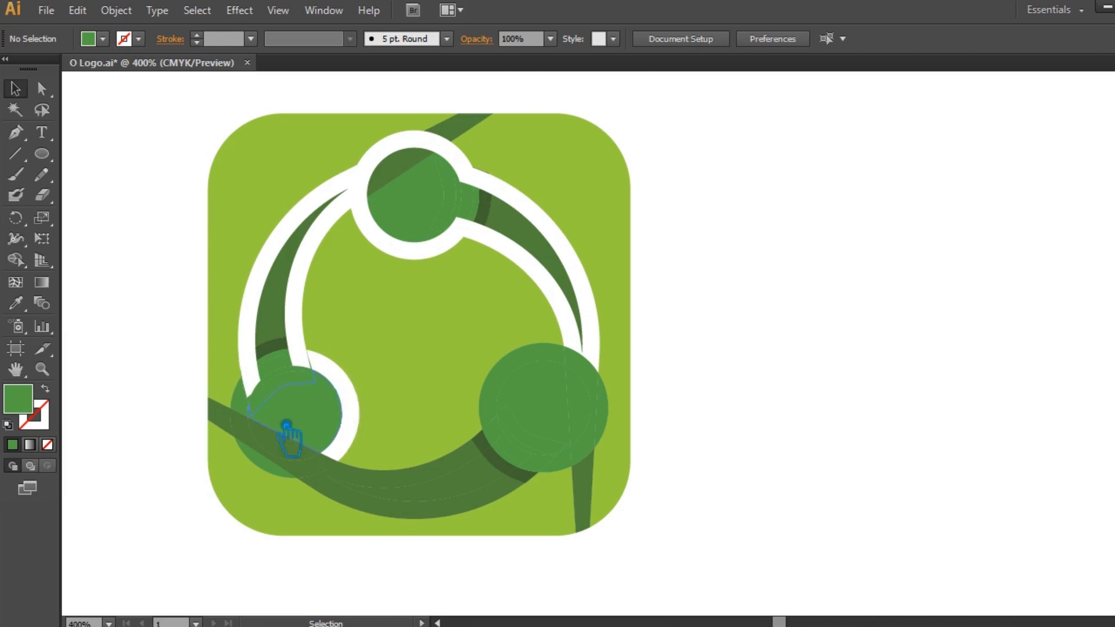
{"action": "left_click", "coordinate": [325, 367]}
{"action": "key", "text": "Delete"}
{"action": "left_click", "coordinate": [249, 410]}
{"action": "key", "text": "Delete"}
{"action": "left_click", "coordinate": [253, 435]}
{"action": "key", "text": "Delete"}
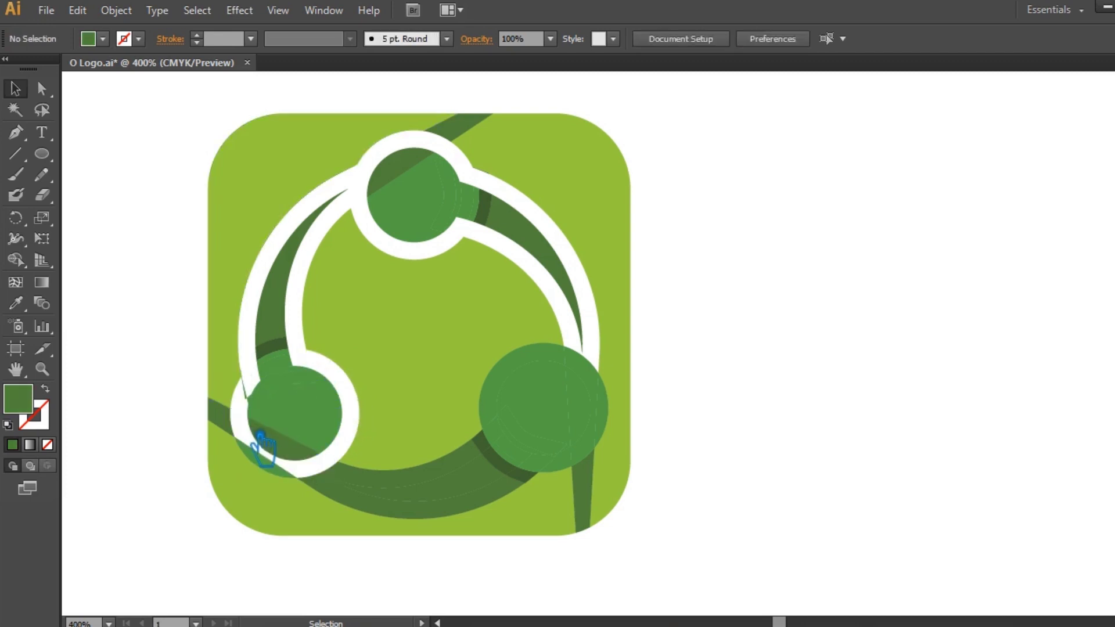
{"action": "left_click", "coordinate": [260, 403]}
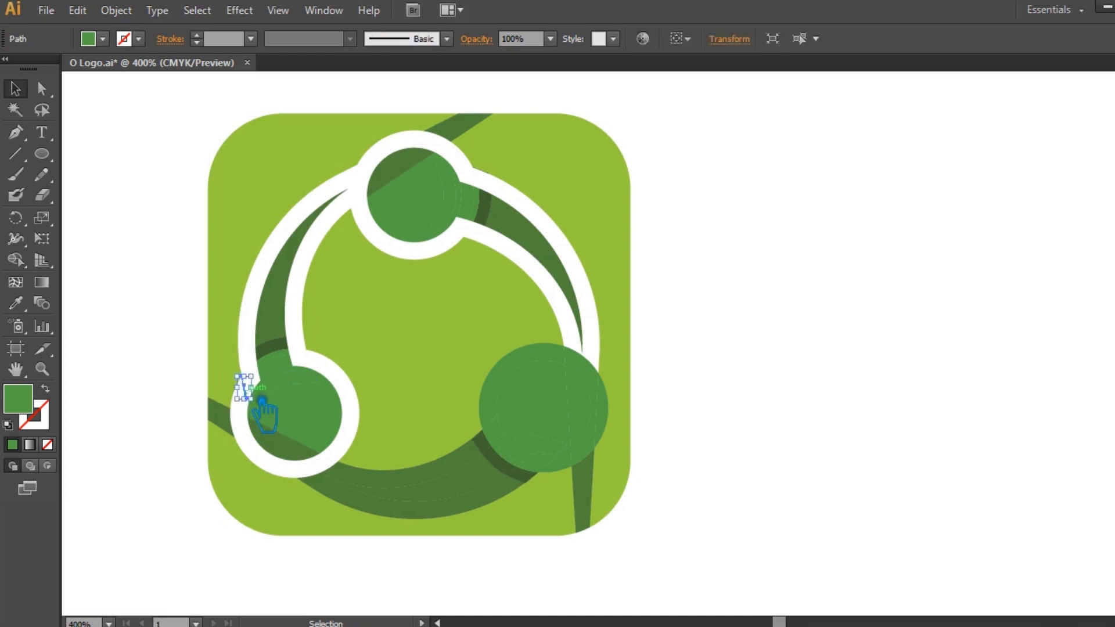
{"action": "key", "text": "Delete"}
- Delete the edge strips along the lower tail, including the dark pieces at its base
{"action": "left_click", "coordinate": [463, 521]}
{"action": "key", "text": "Delete"}
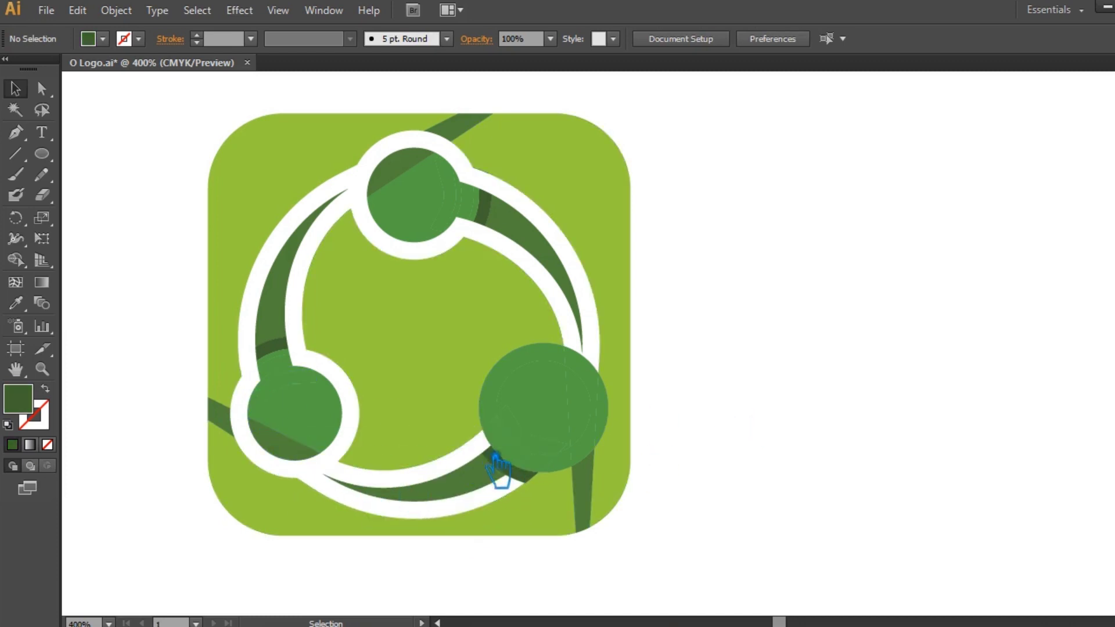
{"action": "key", "text": "Delete"}
- Delete the divided pieces surrounding the lower-right circle to cut a gap around it
{"action": "left_click", "coordinate": [585, 364]}
{"action": "key", "text": "Delete"}
{"action": "left_click", "coordinate": [569, 372]}
{"action": "key", "text": "Delete"}
{"action": "left_click", "coordinate": [509, 428]}
{"action": "key", "text": "Delete"}
{"action": "left_click", "coordinate": [543, 469]}
{"action": "key", "text": "Delete"}
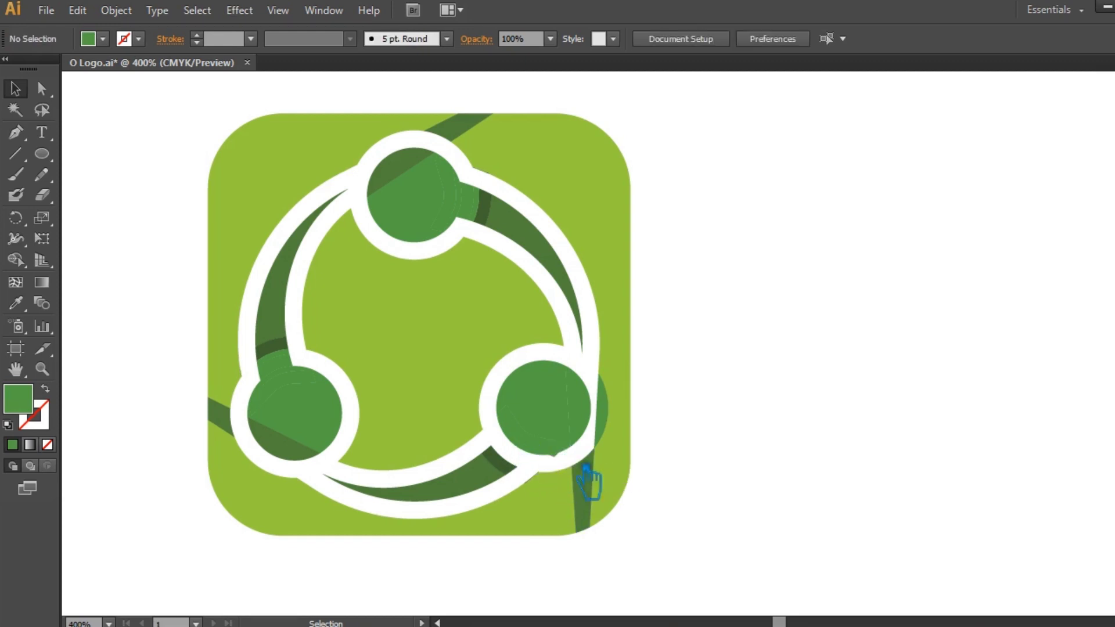
{"action": "left_click", "coordinate": [559, 462]}
{"action": "key", "text": "Delete"}
- Delete the leftover green connector pieces where the tails meet the top and lower-left circles
{"action": "left_click", "coordinate": [350, 416]}
{"action": "key", "text": "Delete"}
{"action": "left_click", "coordinate": [286, 521]}
{"action": "key", "text": "Delete"}
- Recolor the outer background pieces with the square's light green using the Eyedropper, and unite them with Pathfinder
{"action": "left_click_drag", "start_coordinate": [162, 138], "coordinate": [253, 581]}
{"action": "left_click_drag", "start_coordinate": [677, 572], "coordinate": [607, 105]}
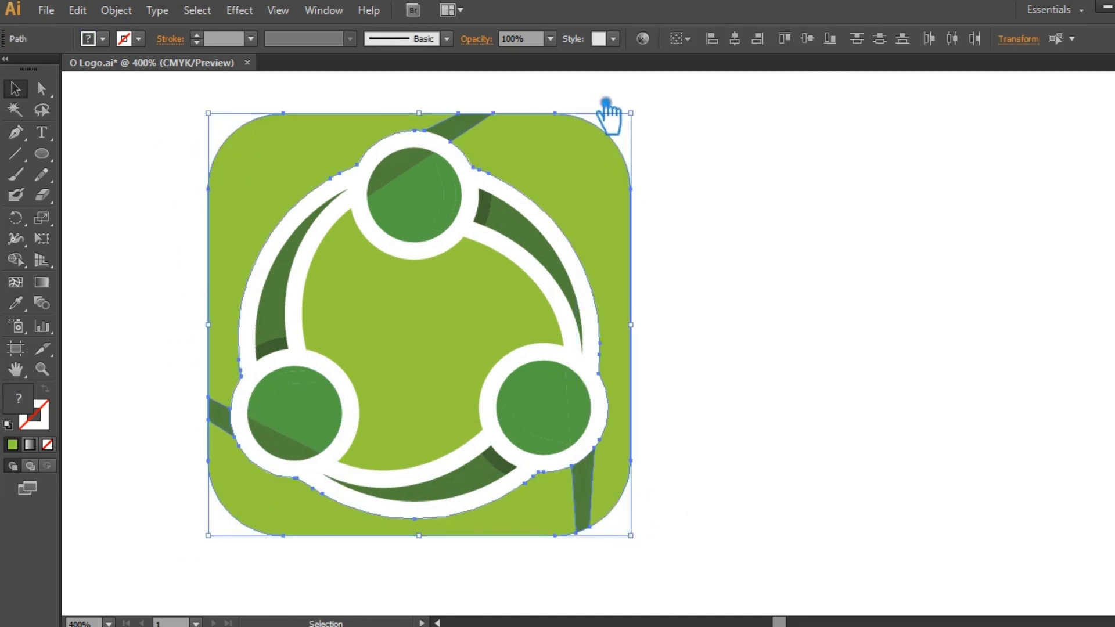
{"action": "key", "text": "i"}
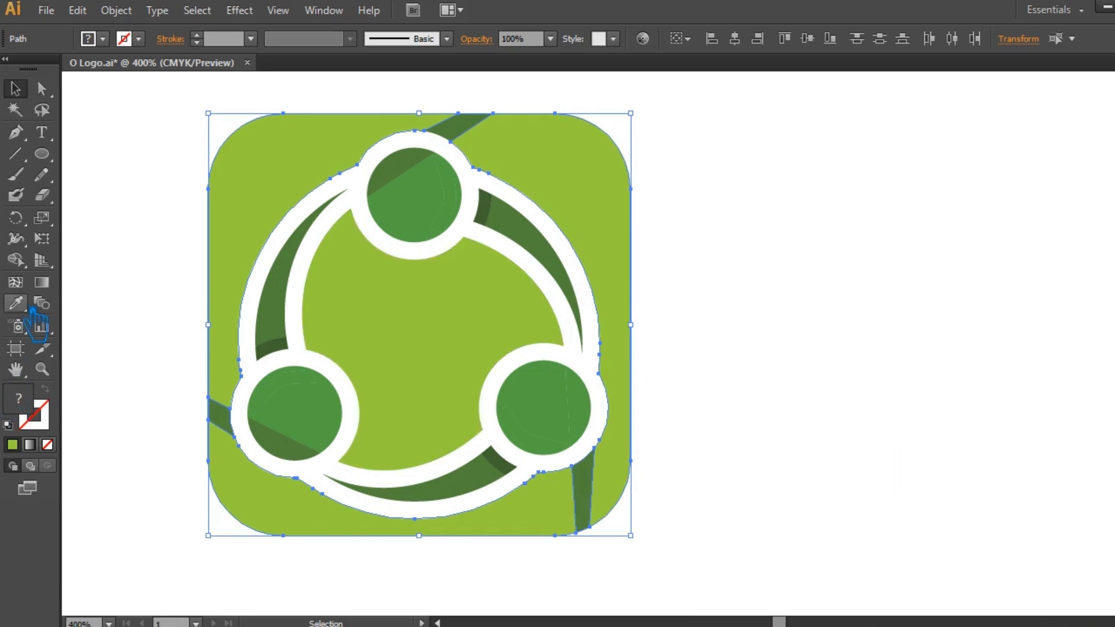
{"action": "left_click", "coordinate": [314, 163]}
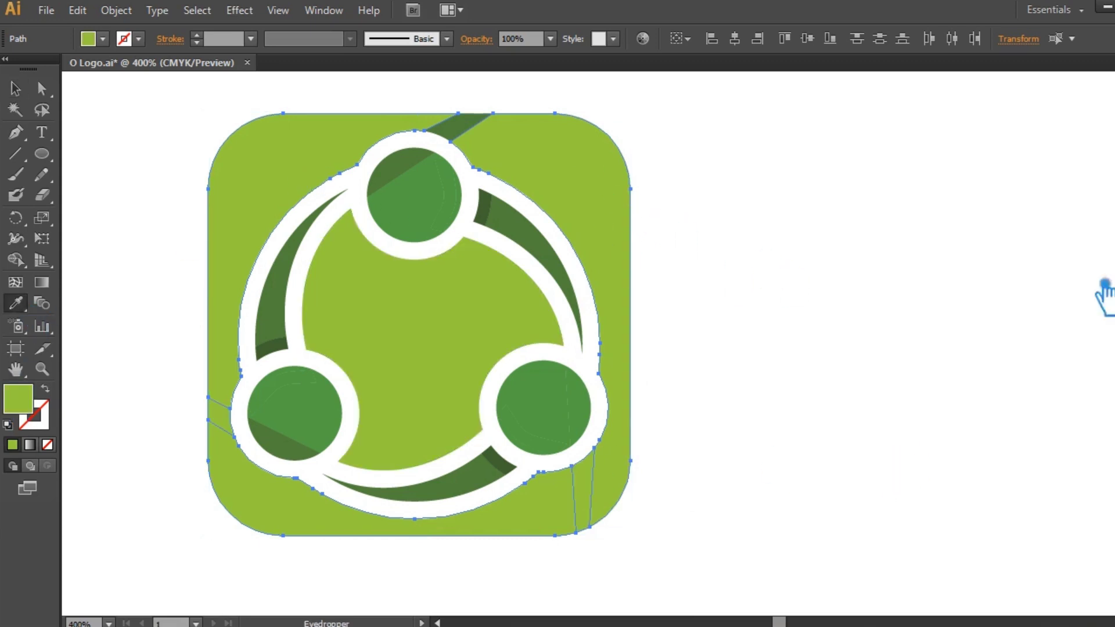
{"action": "mouse_move", "coordinate": [1112, 348]}
{"action": "left_click", "coordinate": [998, 386]}
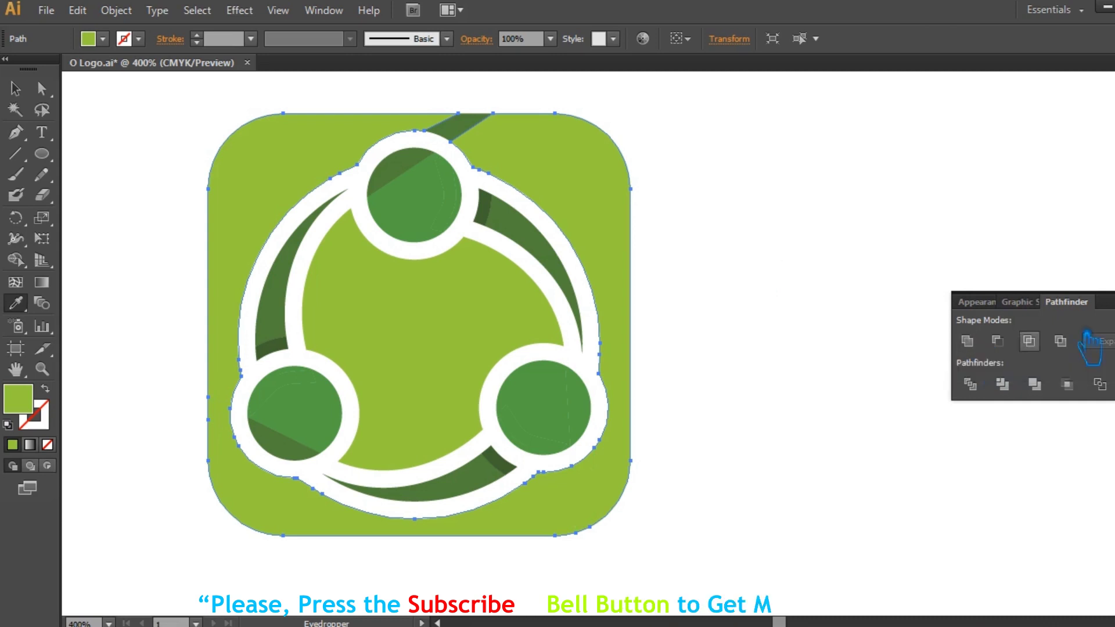
- Unite the dark spike piece above the top circle with the light green background using Pathfinder
{"action": "left_click", "coordinate": [16, 88]}
{"action": "left_click", "coordinate": [679, 180]}
{"action": "left_click", "coordinate": [461, 117]}
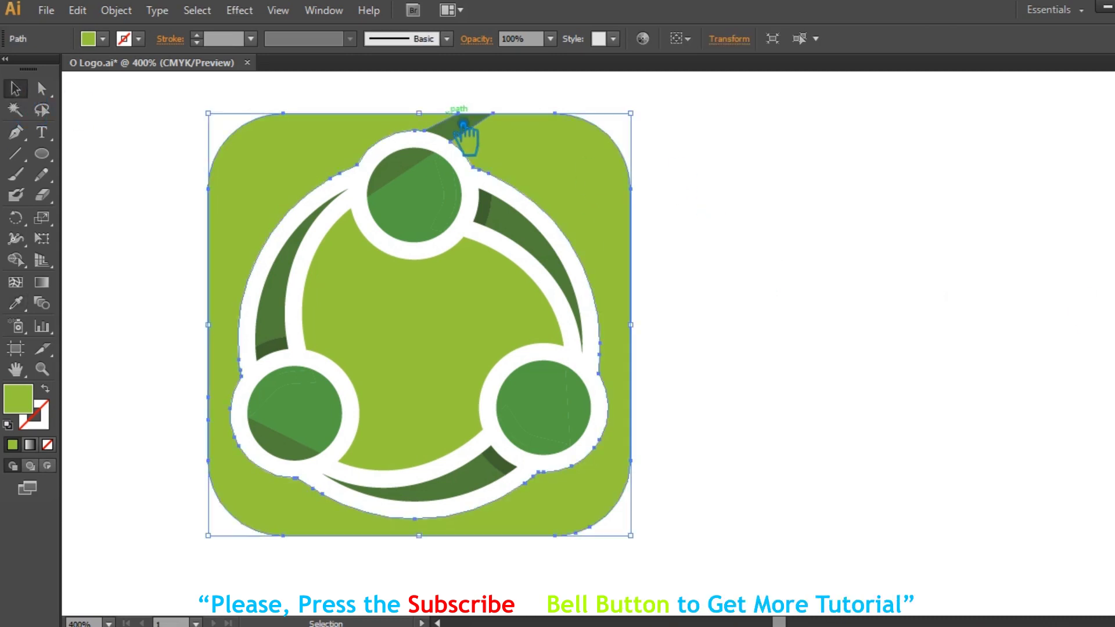
{"action": "key", "text": "ctrl+shift+a"}
{"action": "left_click", "coordinate": [548, 155]}
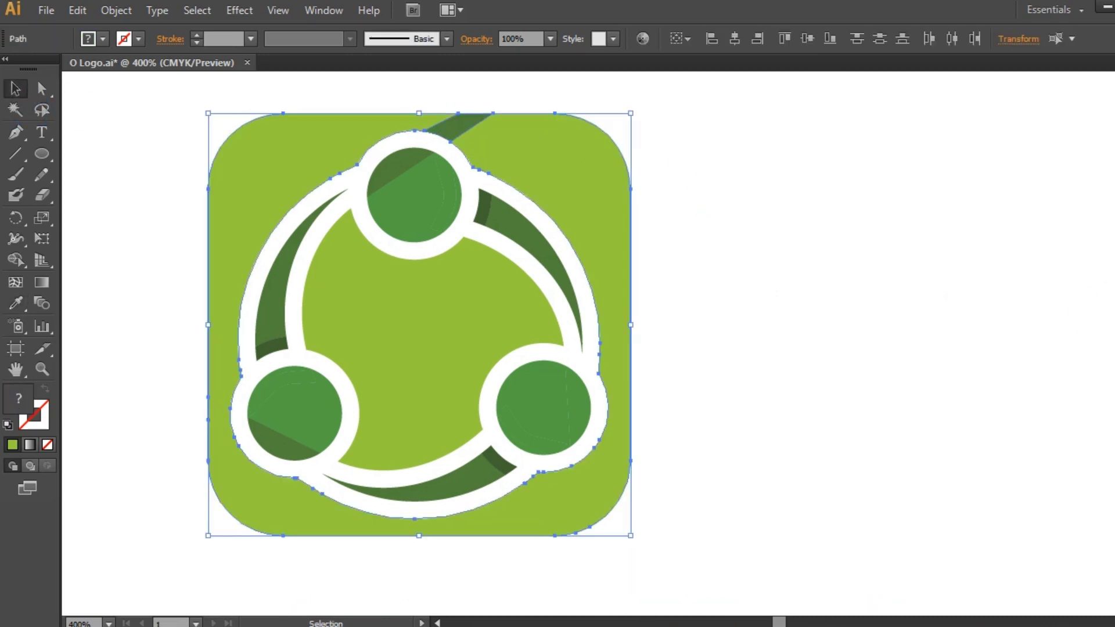
{"action": "mouse_move", "coordinate": [1109, 296]}
{"action": "left_click", "coordinate": [994, 308]}
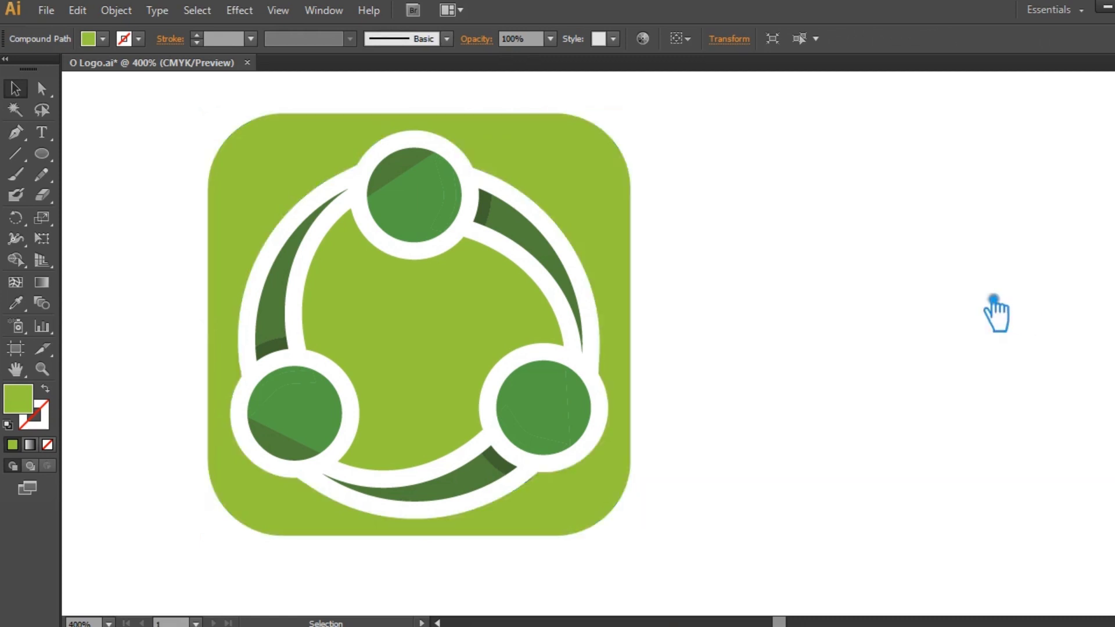
- Unite the divided pieces of the top circle into one shape with Pathfinder
{"action": "left_click", "coordinate": [414, 195]}
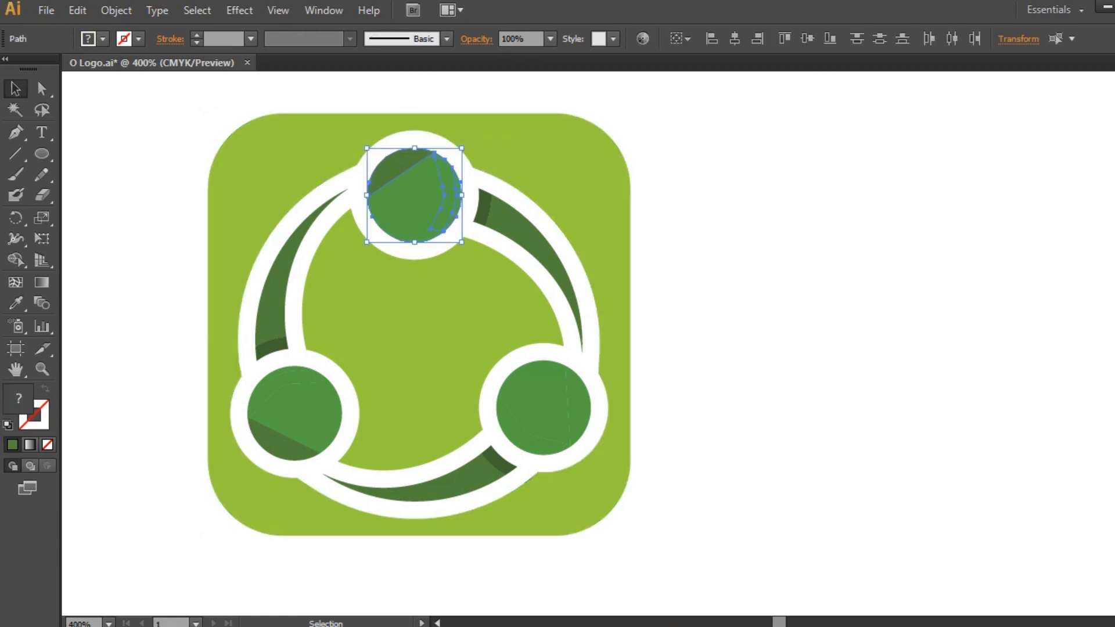
{"action": "mouse_move", "coordinate": [1107, 377]}
{"action": "left_click", "coordinate": [966, 340]}
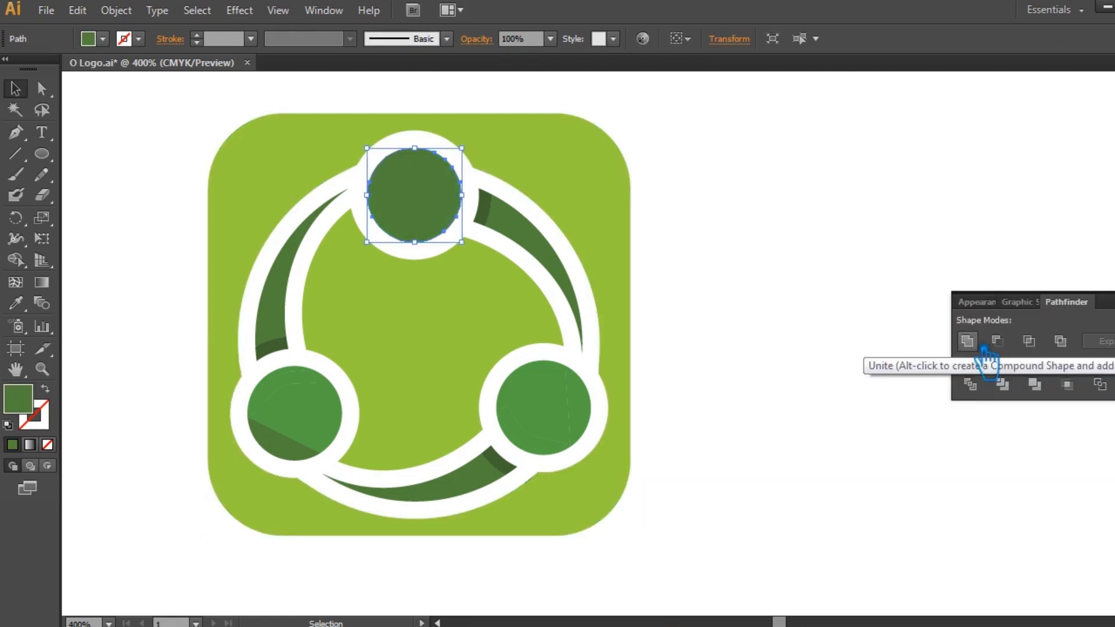
{"action": "left_click", "coordinate": [952, 290]}
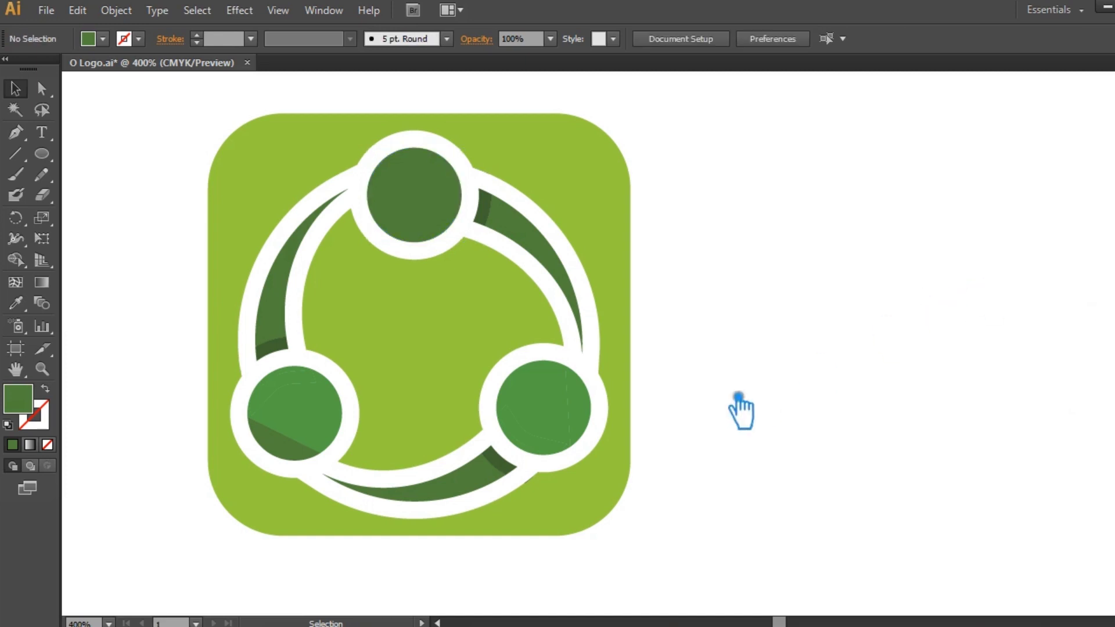
- Unite the divided pieces of the lower-right circle into one shape with Pathfinder
{"action": "left_click", "coordinate": [549, 400]}
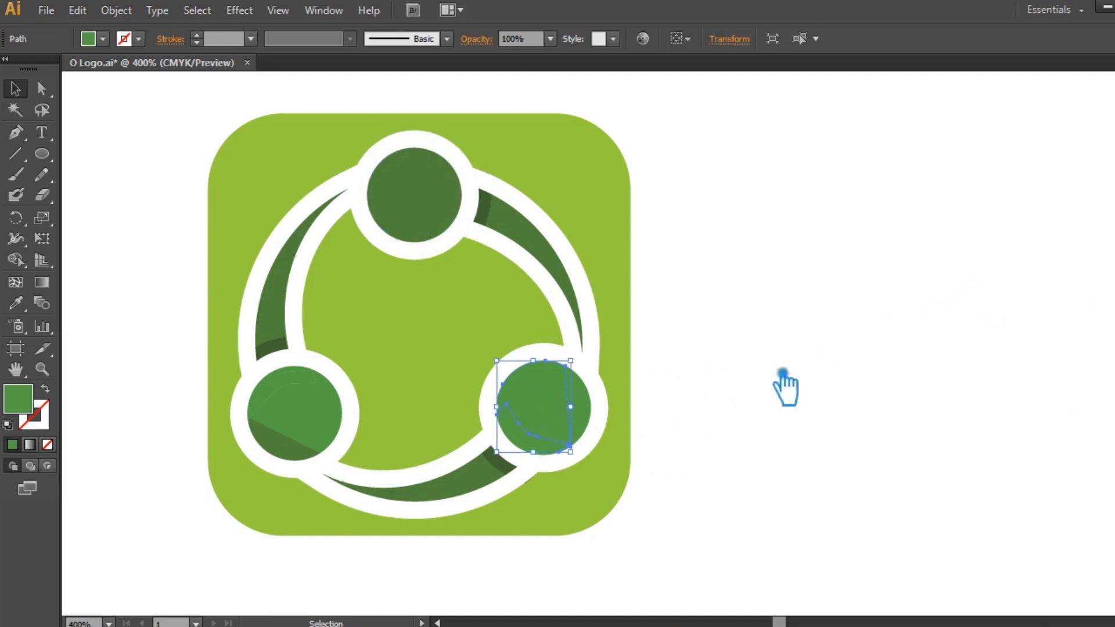
{"action": "left_click", "coordinate": [787, 387]}
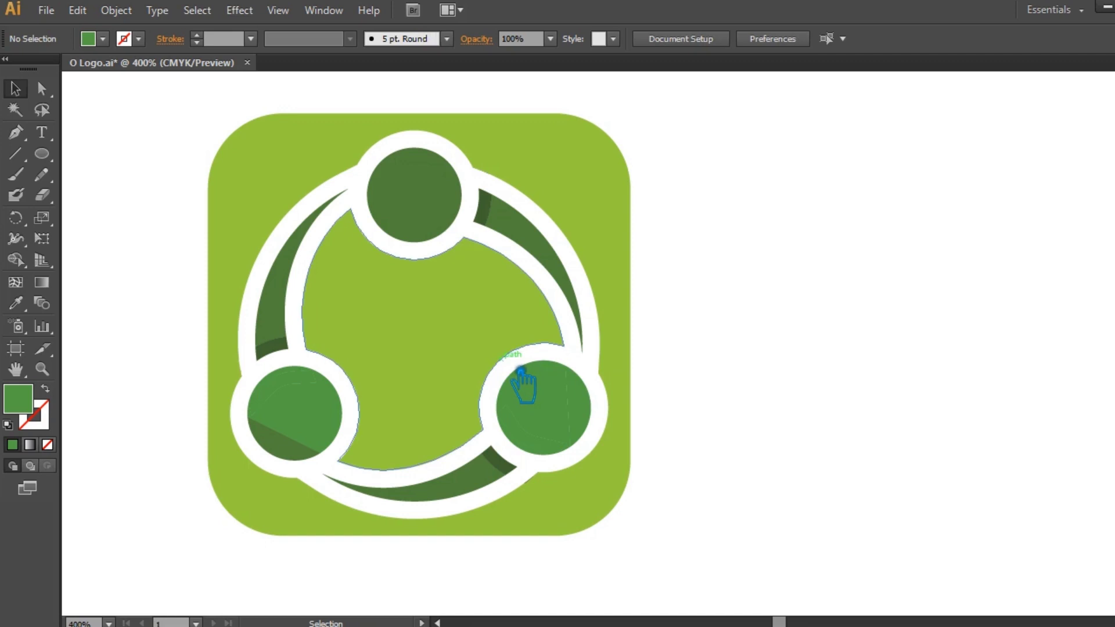
{"action": "left_click_drag", "start_coordinate": [503, 369], "coordinate": [610, 468]}
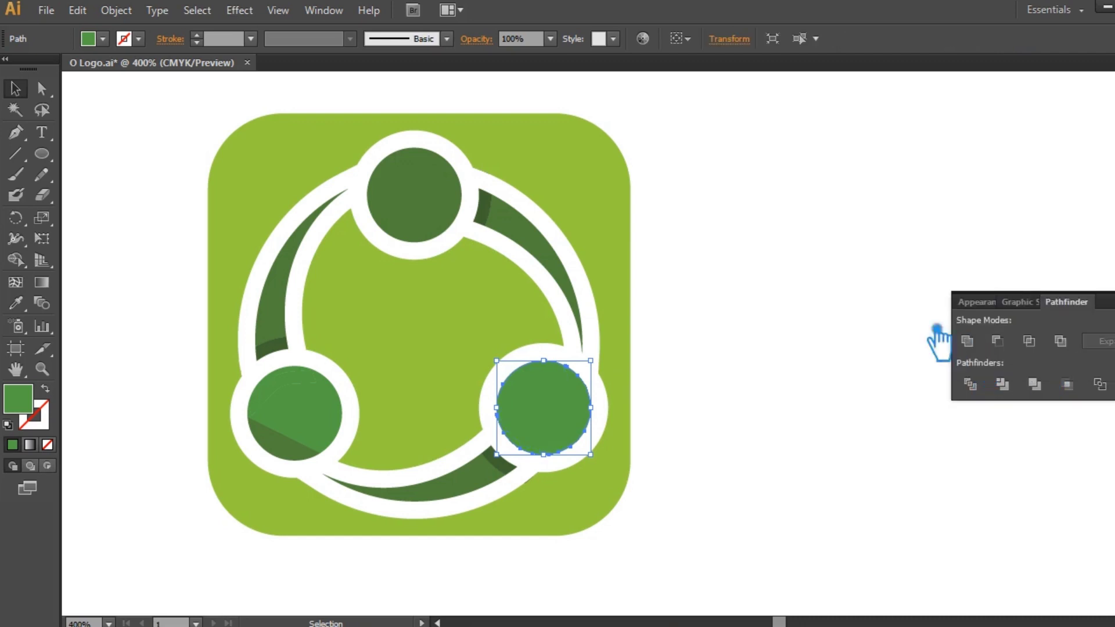
{"action": "left_click", "coordinate": [836, 323]}
- Unite the divided pieces of the lower-left circle into one shape with Pathfinder
{"action": "left_click_drag", "start_coordinate": [249, 379], "coordinate": [357, 464]}
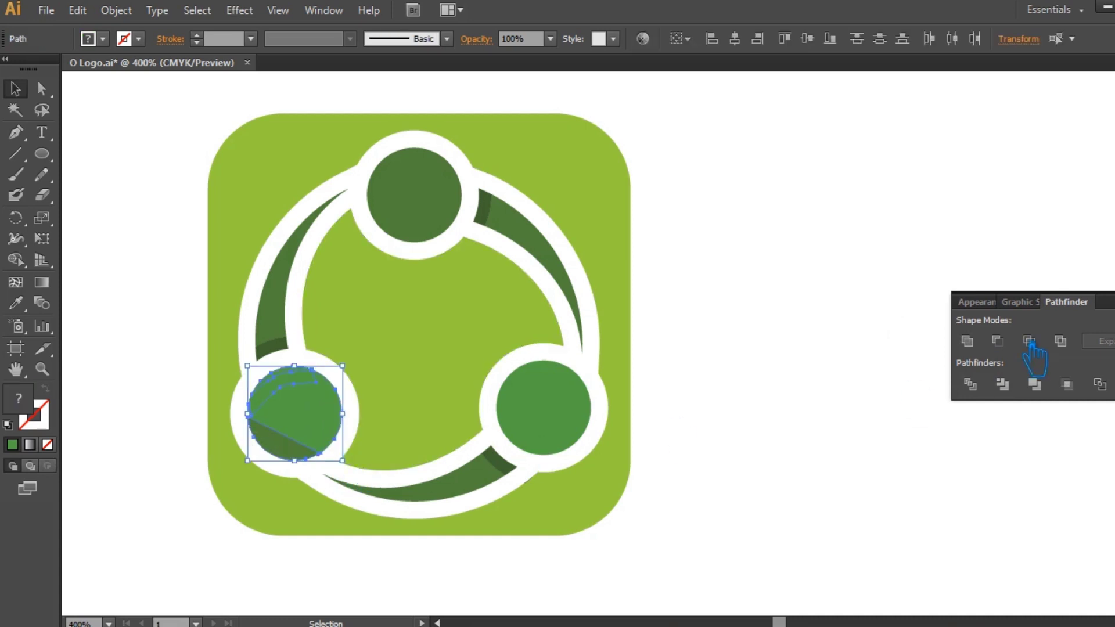
{"action": "left_click", "coordinate": [980, 347]}
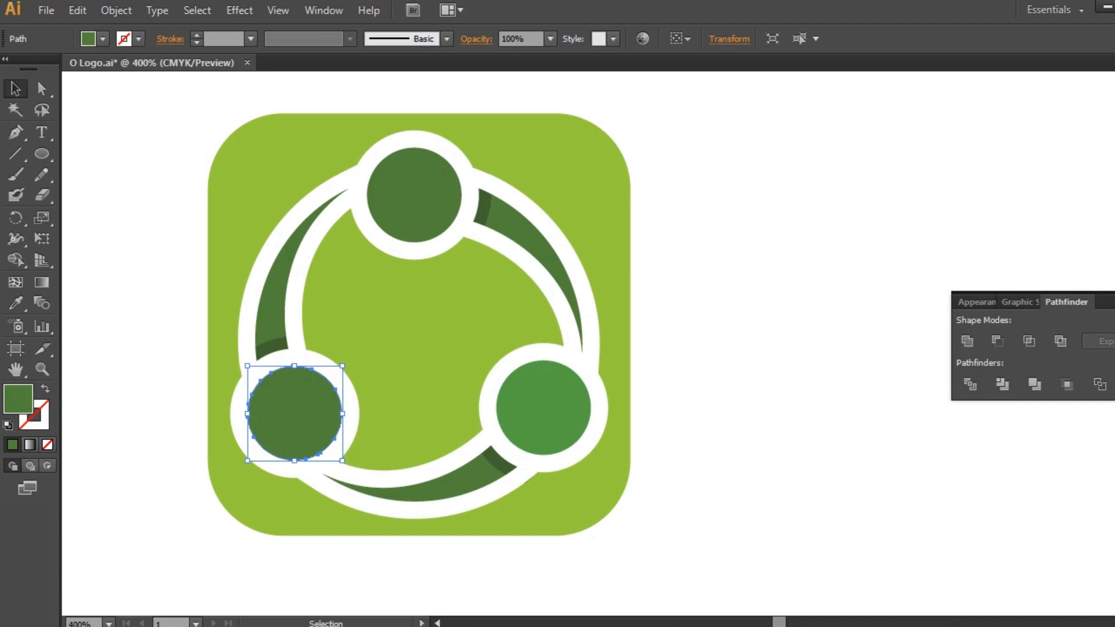
{"action": "left_click", "coordinate": [1071, 304]}
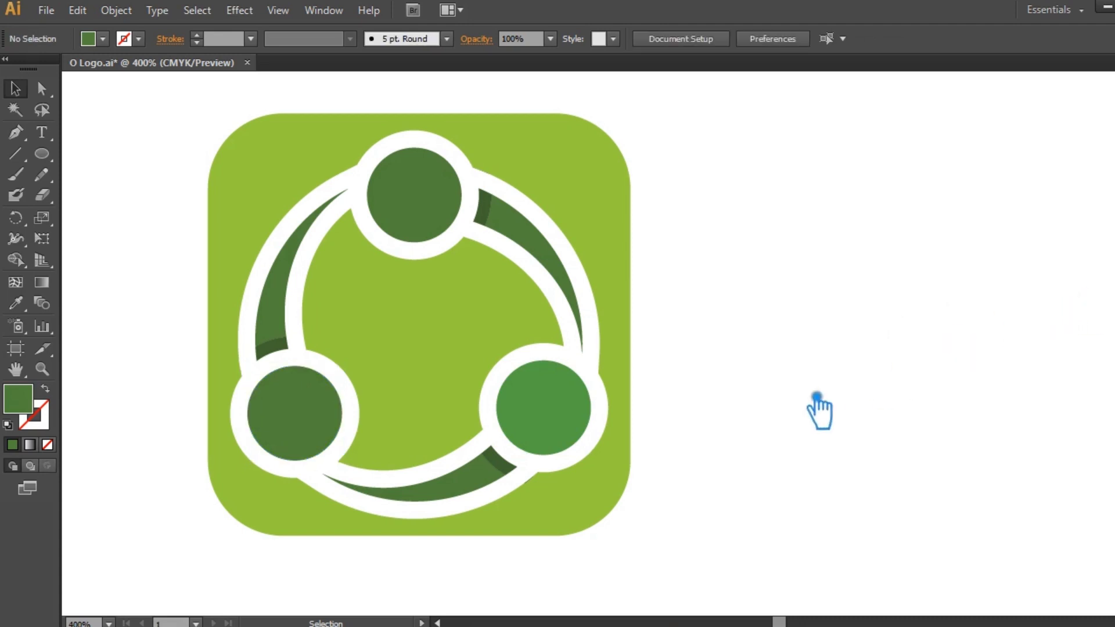
- Try recoloring the lower-right circle with the lower-left circle's dark green using the Eyedropper, and undo it
{"action": "left_click", "coordinate": [554, 422]}
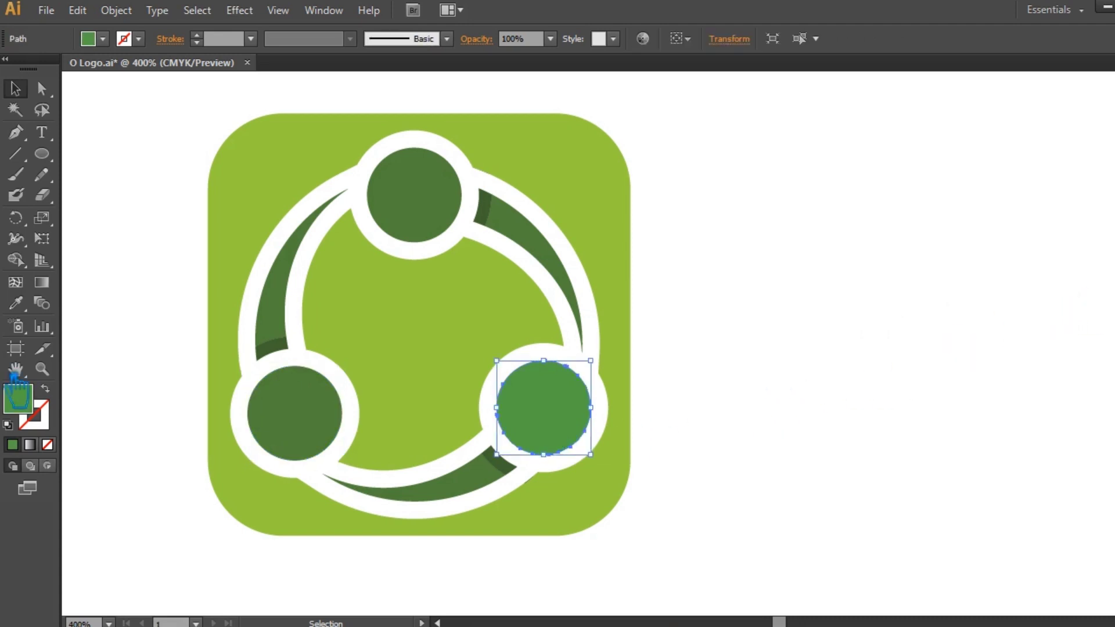
{"action": "left_click", "coordinate": [24, 306]}
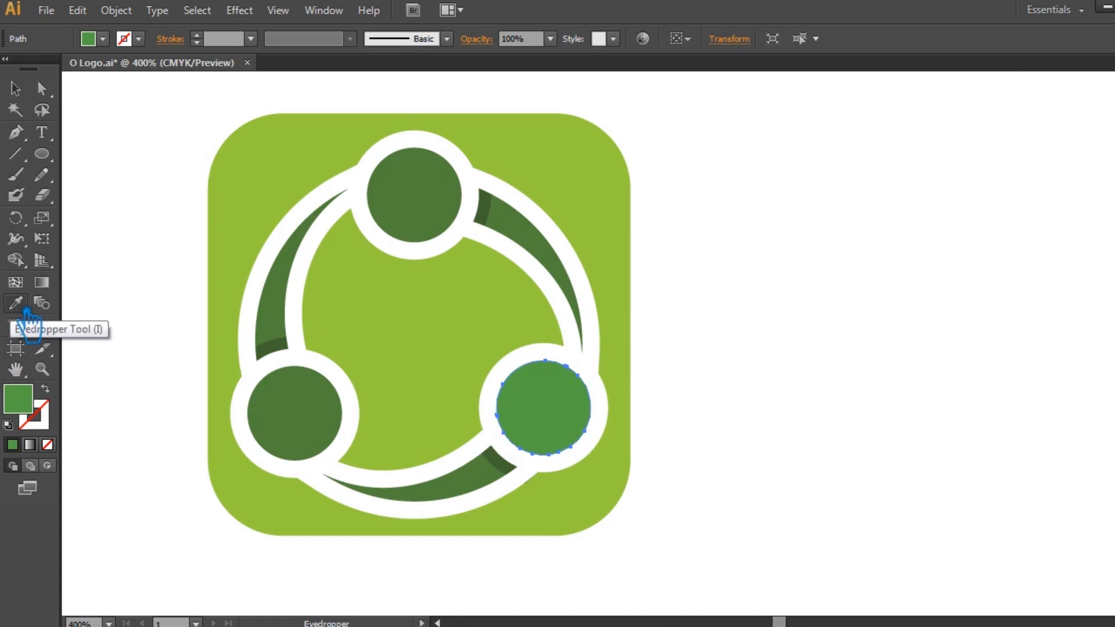
{"action": "left_click", "coordinate": [328, 427]}
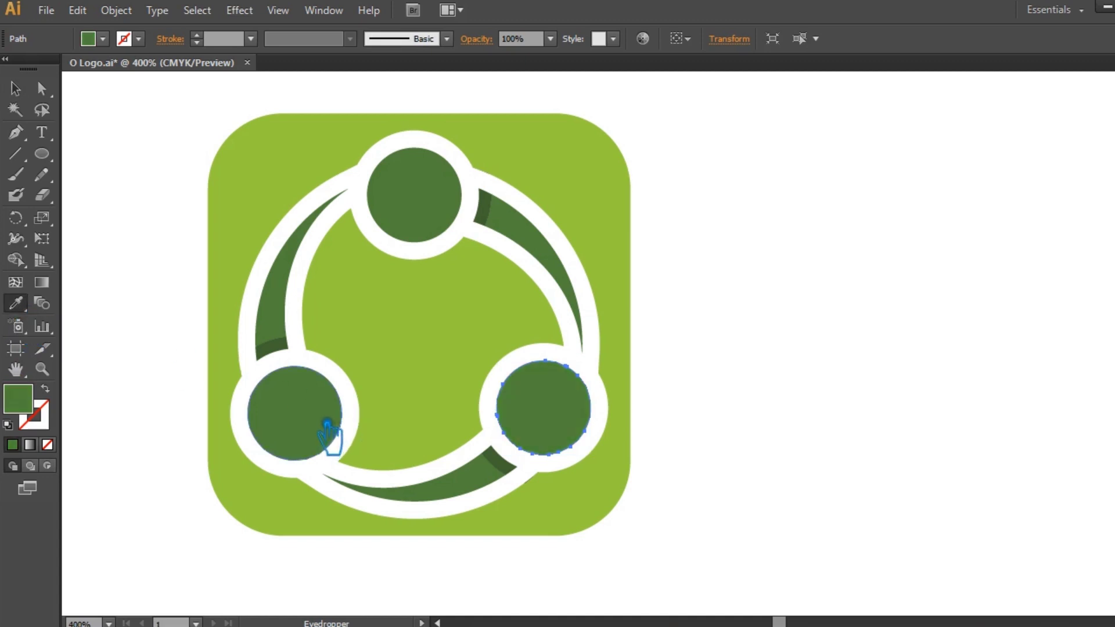
{"action": "key", "text": "ctrl+z"}
- Recolor the top and lower-left circles with the lower-right circle's brighter green using the Eyedropper
{"action": "key", "text": "v"}
{"action": "left_click", "coordinate": [433, 215]}
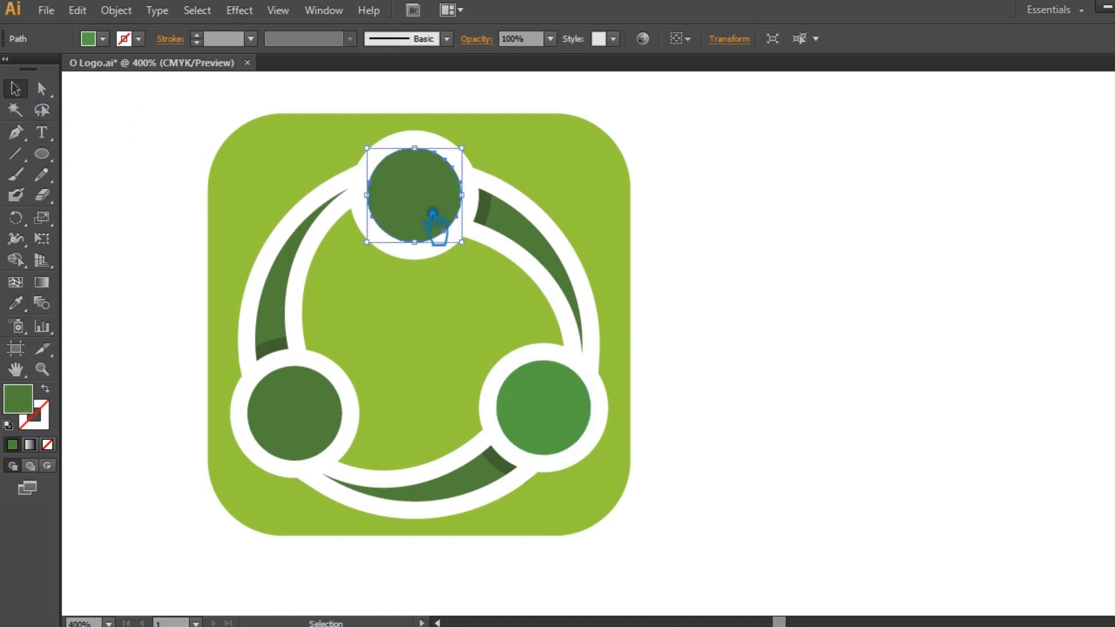
{"action": "left_click", "coordinate": [326, 446], "text": "shift"}
{"action": "left_click", "coordinate": [20, 306]}
{"action": "left_click", "coordinate": [580, 427]}
{"action": "left_click", "coordinate": [15, 88]}
{"action": "left_click", "coordinate": [829, 226]}
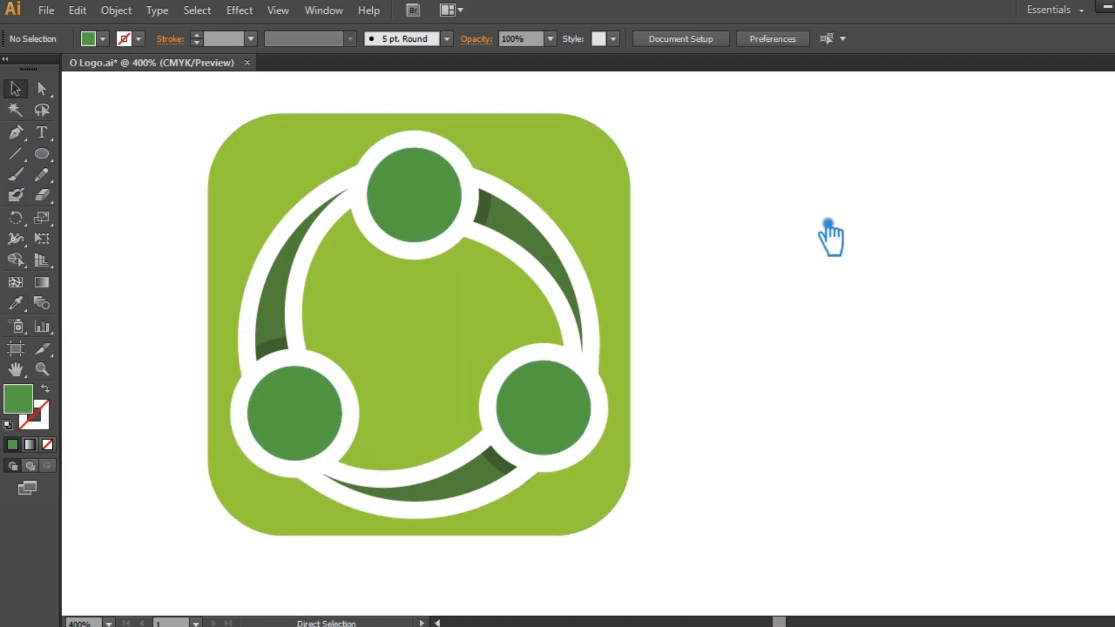
{"action": "key", "text": "ctrl+minus"}
{"action": "key", "text": "ctrl+minus"}
{"action": "key", "text": "ctrl+minus"}
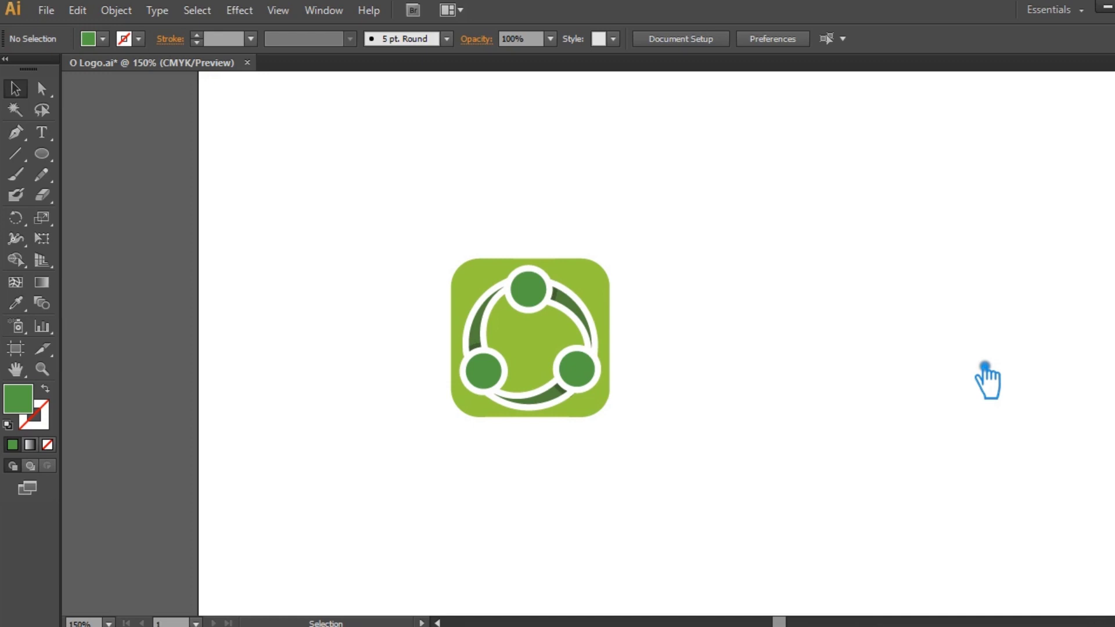
- Try grouping the light green center shape with the outer rounded-square frame, and ungroup them
{"action": "left_click_drag", "start_coordinate": [777, 424], "coordinate": [656, 378]}
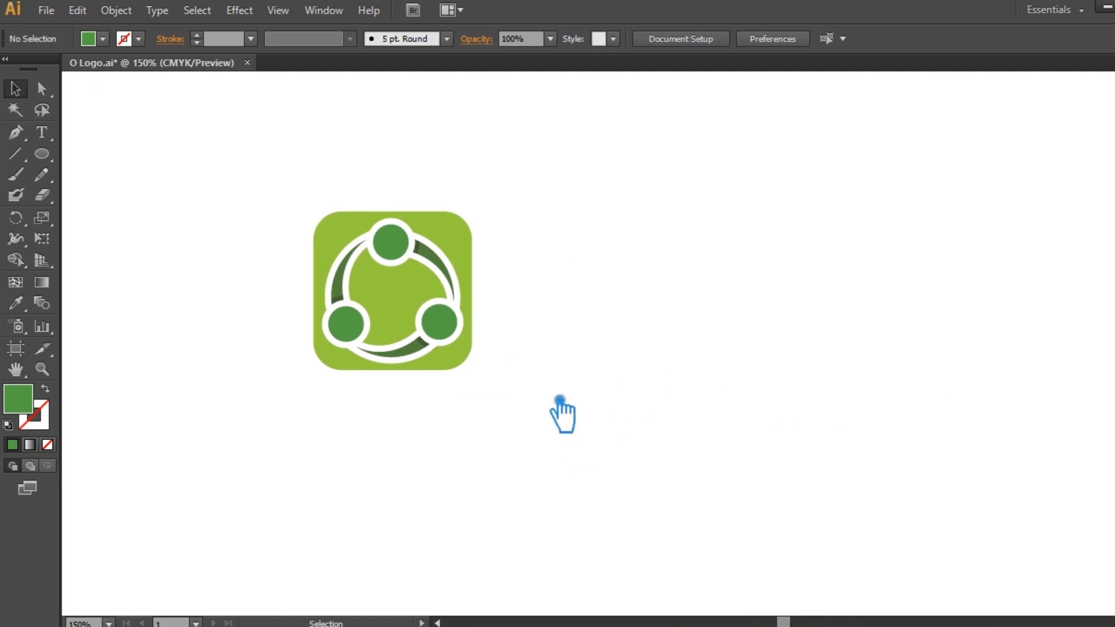
{"action": "left_click", "coordinate": [472, 240]}
{"action": "left_click", "coordinate": [386, 312]}
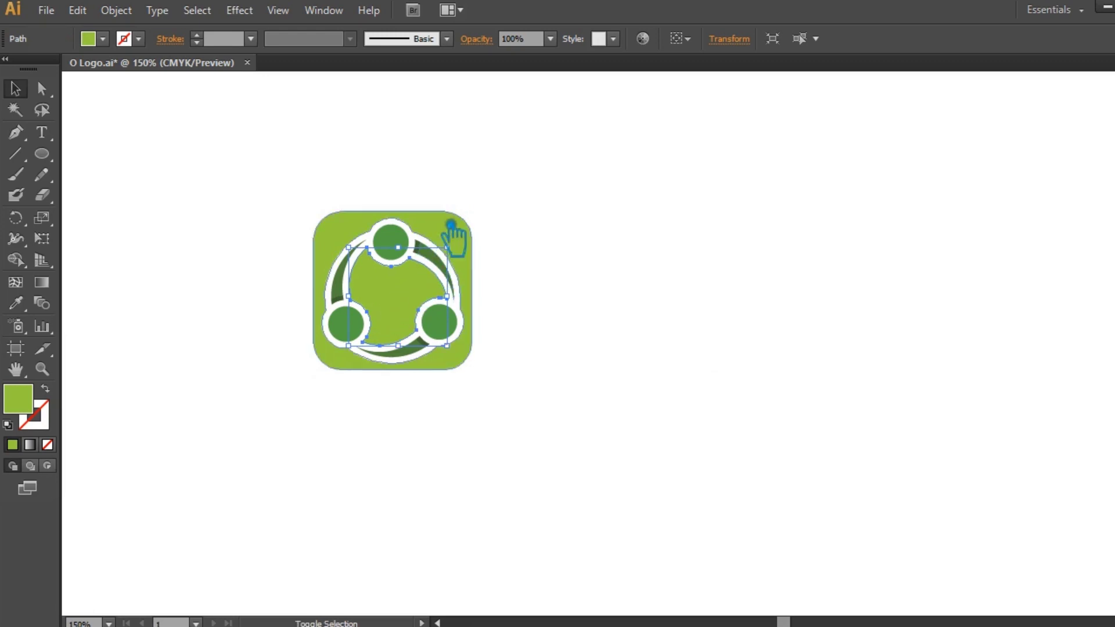
{"action": "left_click", "coordinate": [450, 224], "text": "shift"}
{"action": "left_click", "coordinate": [451, 226]}
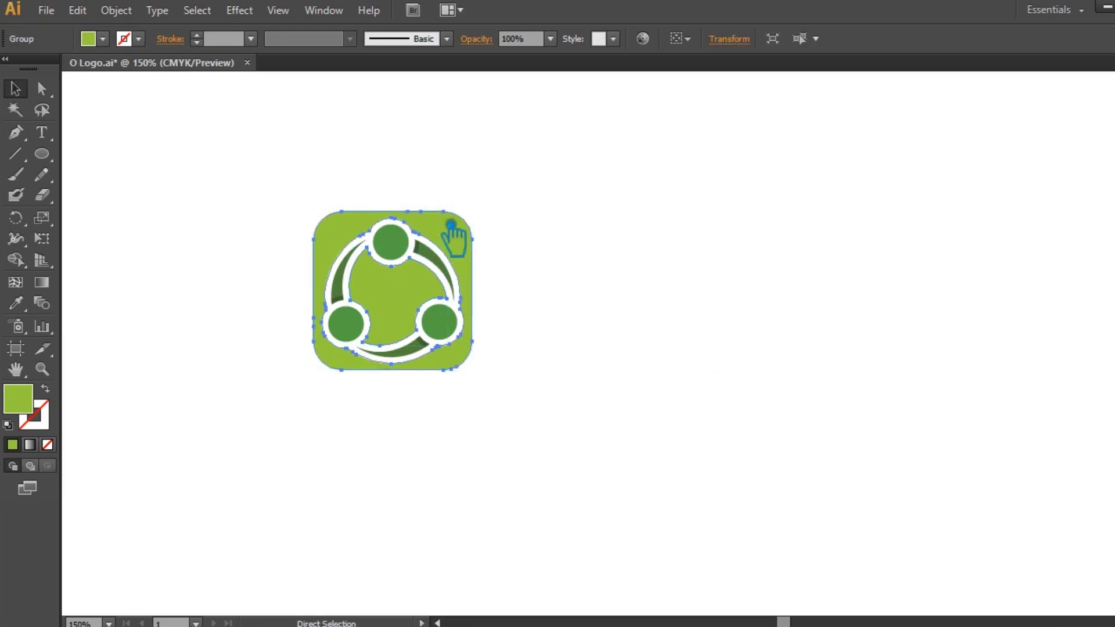
{"action": "left_click", "coordinate": [661, 232]}
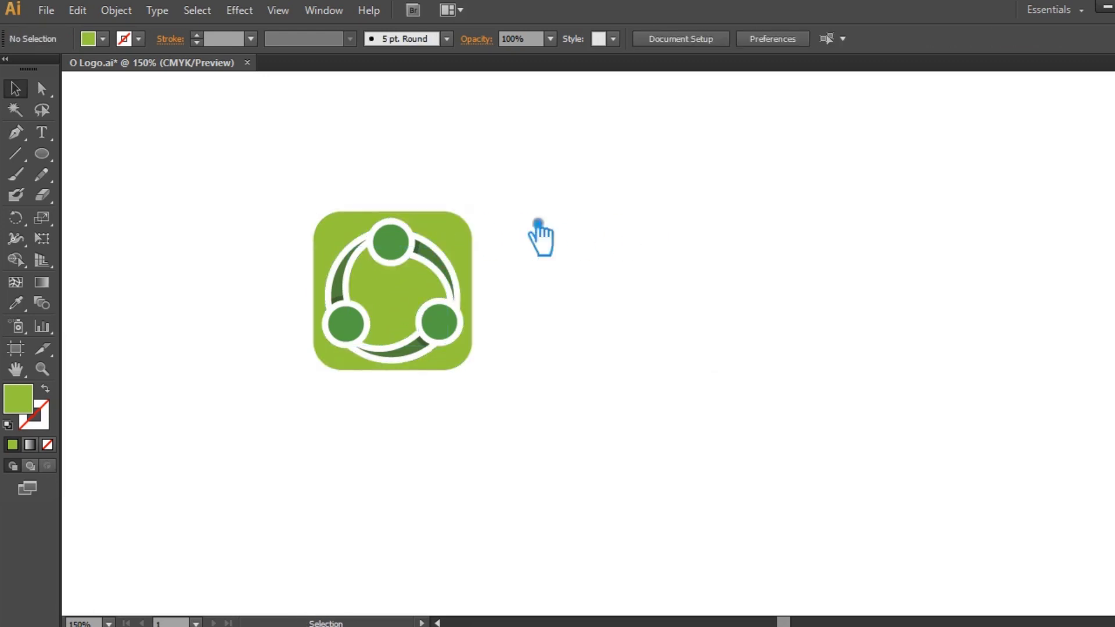
{"action": "right_click", "coordinate": [465, 228]}
{"action": "left_click", "coordinate": [507, 324]}
{"action": "left_click", "coordinate": [646, 285]}
- Fill the outer rounded-square frame with a gradient and set its type to Radial
{"action": "left_click", "coordinate": [471, 256]}
{"action": "left_click", "coordinate": [41, 283]}
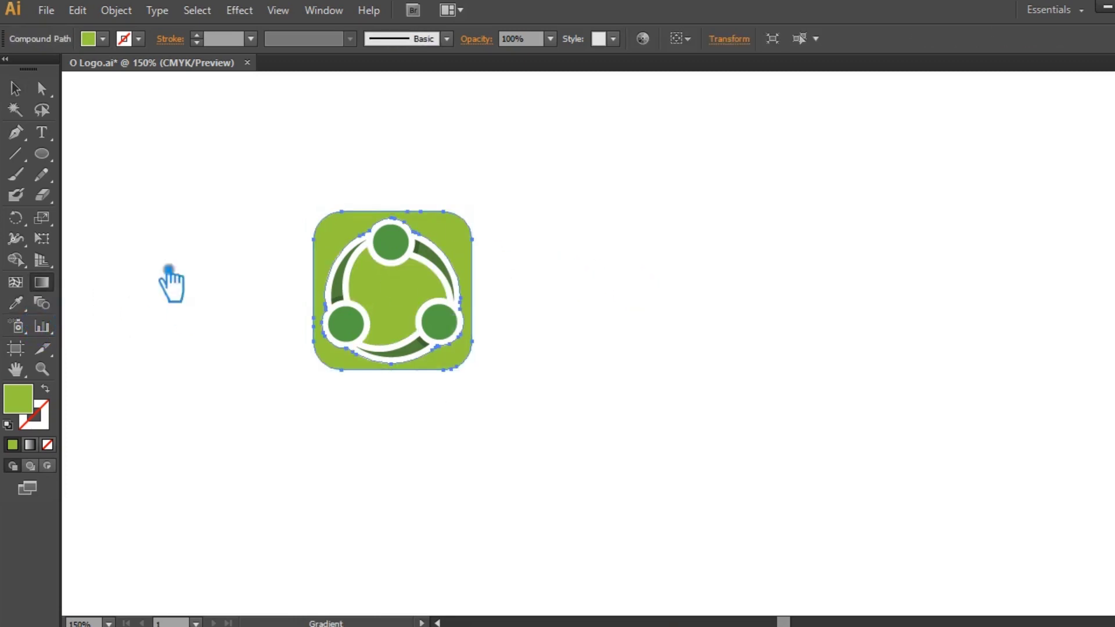
{"action": "left_click", "coordinate": [359, 241]}
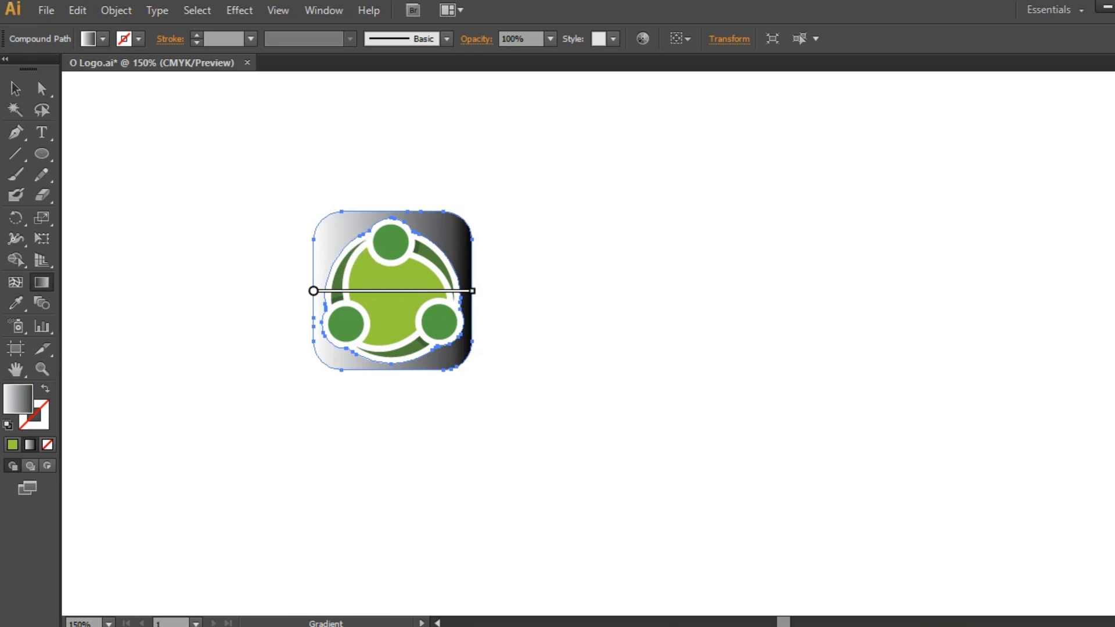
{"action": "key", "text": "ctrl+F9"}
{"action": "left_click", "coordinate": [1080, 239]}
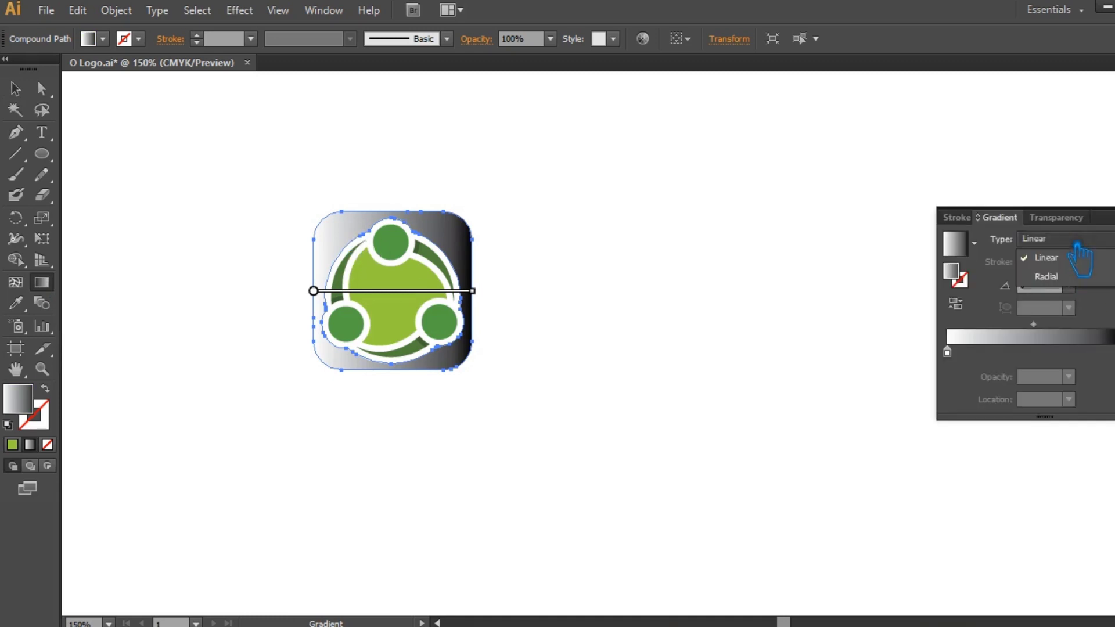
{"action": "left_click", "coordinate": [1037, 274]}
- Enlarge the frame's radial gradient so its outer end lies slightly beyond the frame's edge
{"action": "mouse_move", "coordinate": [391, 289]}
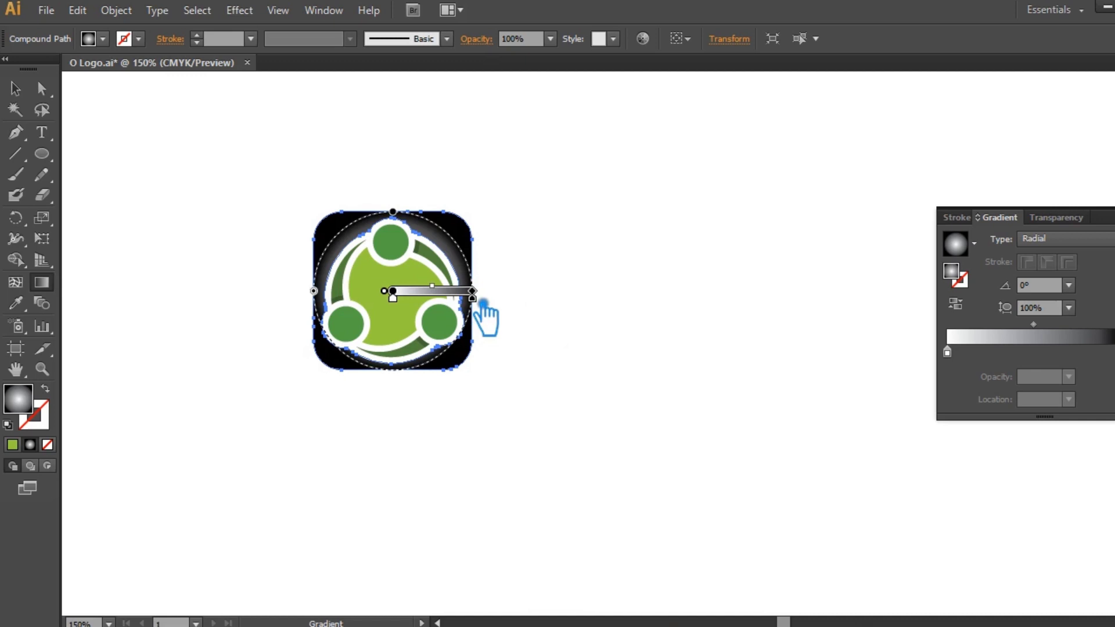
{"action": "left_click_drag", "start_coordinate": [490, 300], "coordinate": [537, 299]}
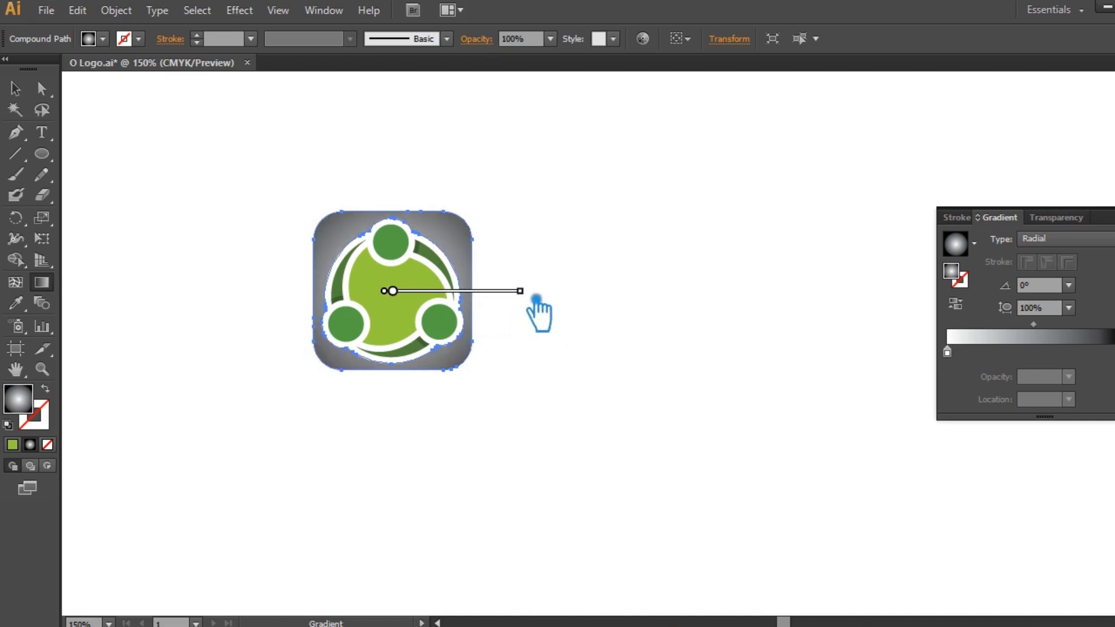
{"action": "left_click_drag", "start_coordinate": [531, 299], "coordinate": [507, 299]}
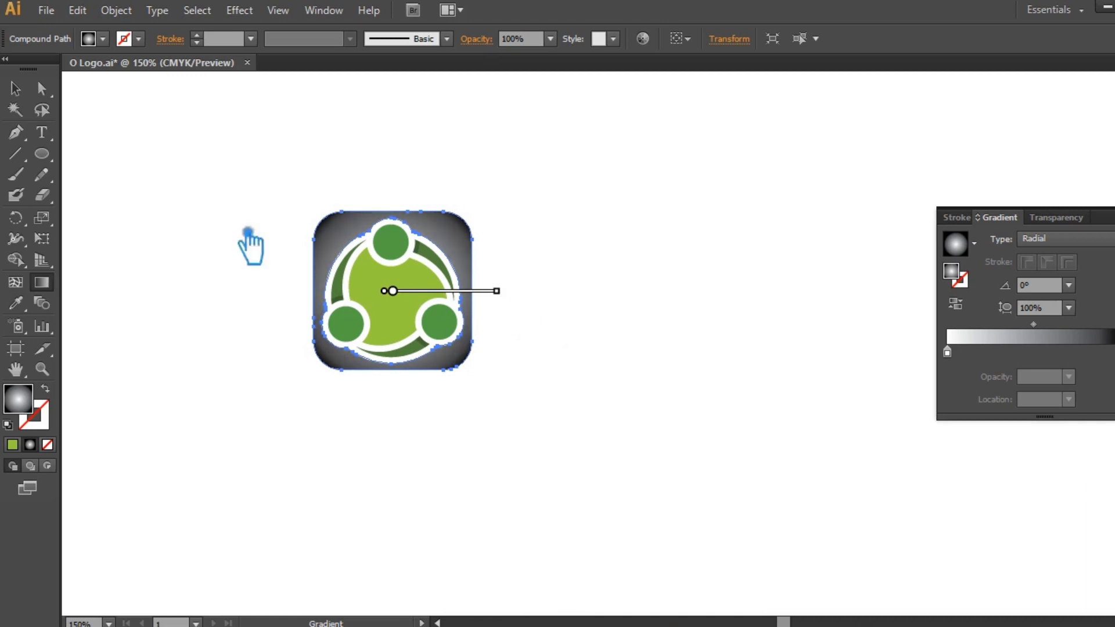
{"action": "left_click", "coordinate": [36, 95]}
{"action": "left_click", "coordinate": [271, 169]}
- Copy the hex code 97C93C from the center shape's fill color
{"action": "left_click", "coordinate": [405, 307]}
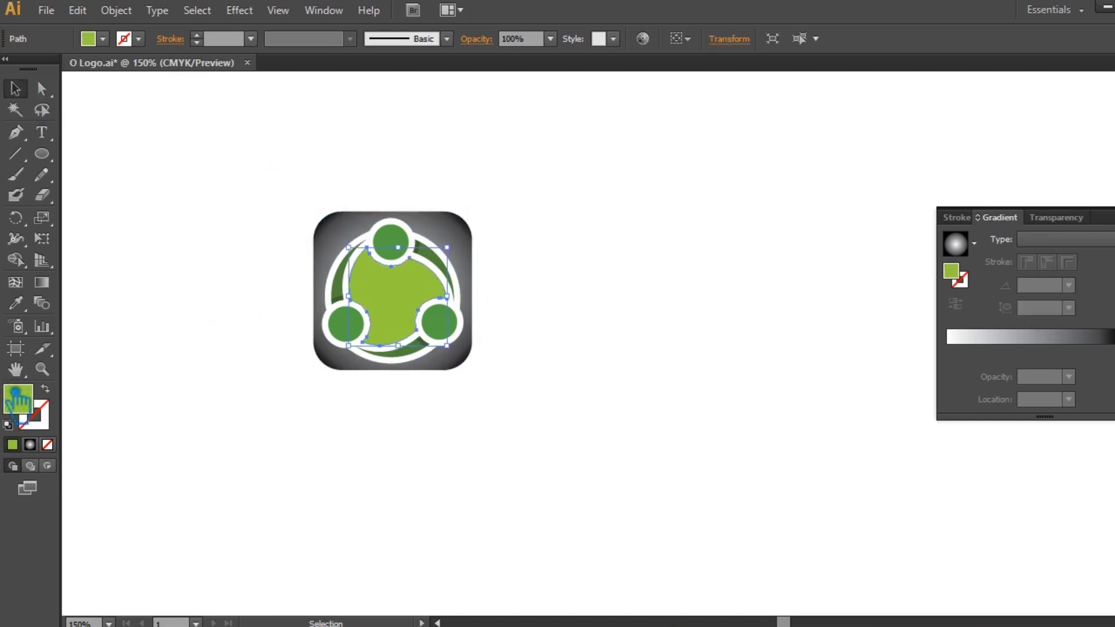
{"action": "double_click", "coordinate": [31, 406]}
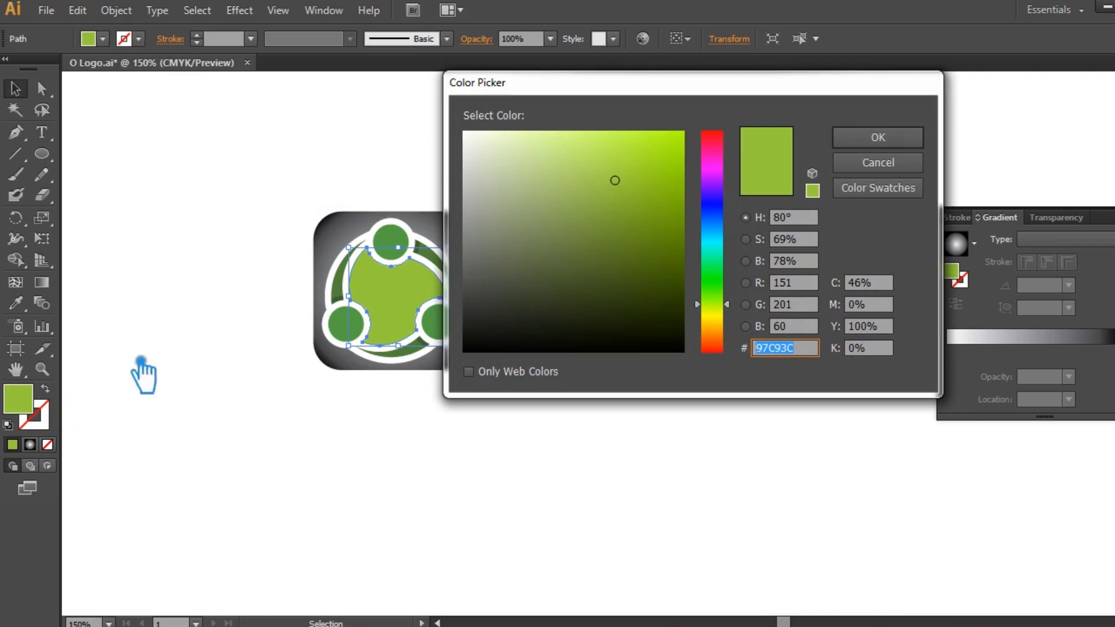
{"action": "left_click", "coordinate": [878, 138]}
{"action": "left_click", "coordinate": [638, 198]}
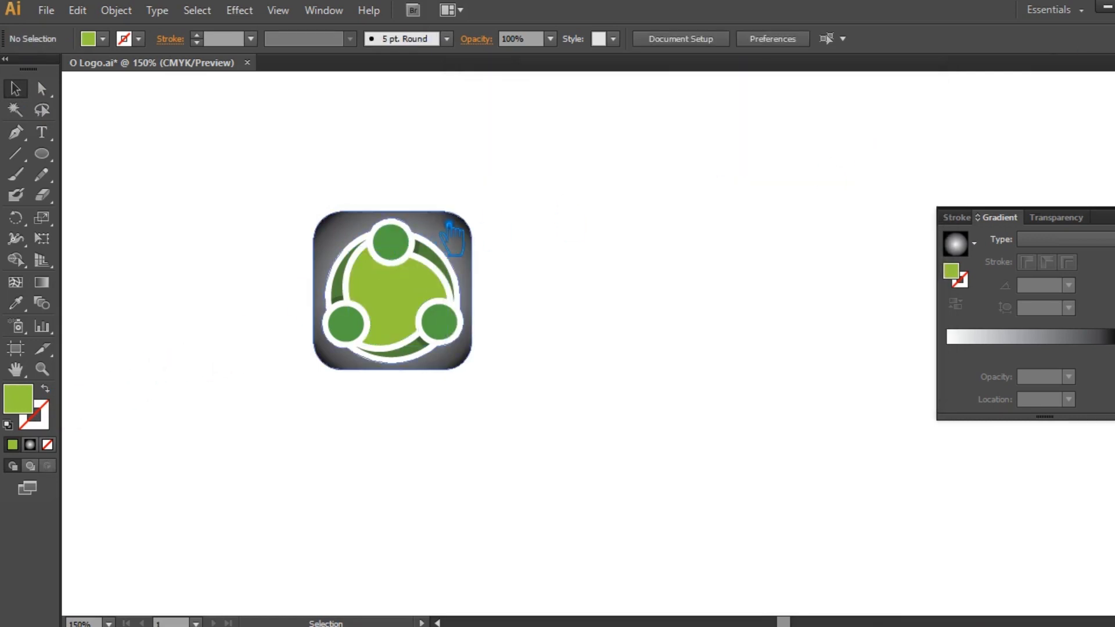
- Set the inner stop of the frame's radial gradient, at location 0%, to color 97C93C
{"action": "left_click", "coordinate": [398, 239]}
{"action": "left_click", "coordinate": [948, 353]}
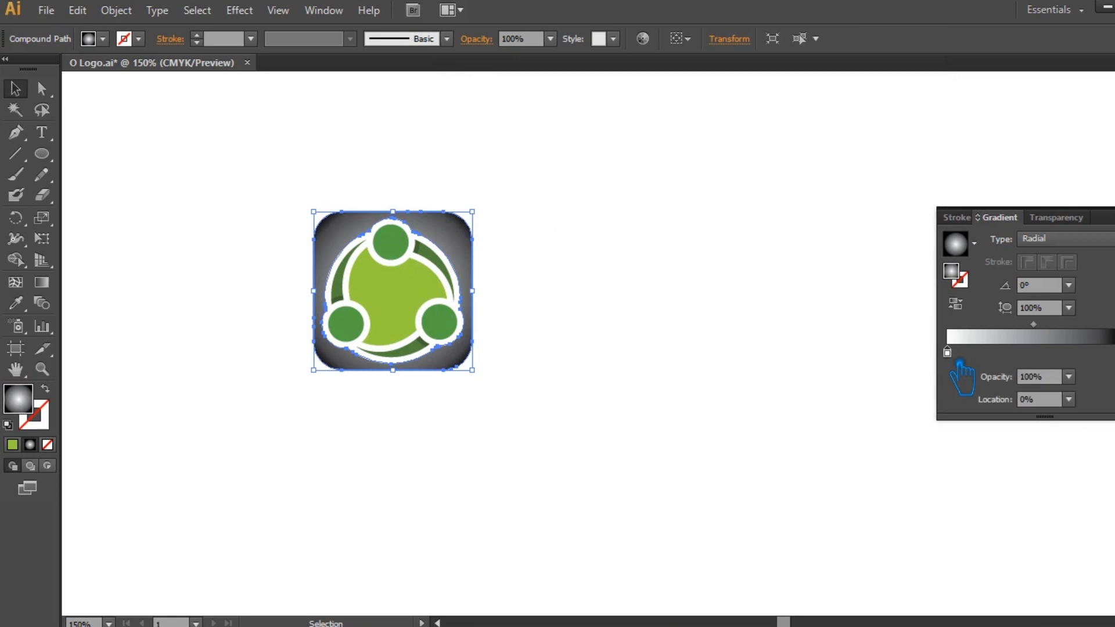
{"action": "double_click", "coordinate": [964, 278]}
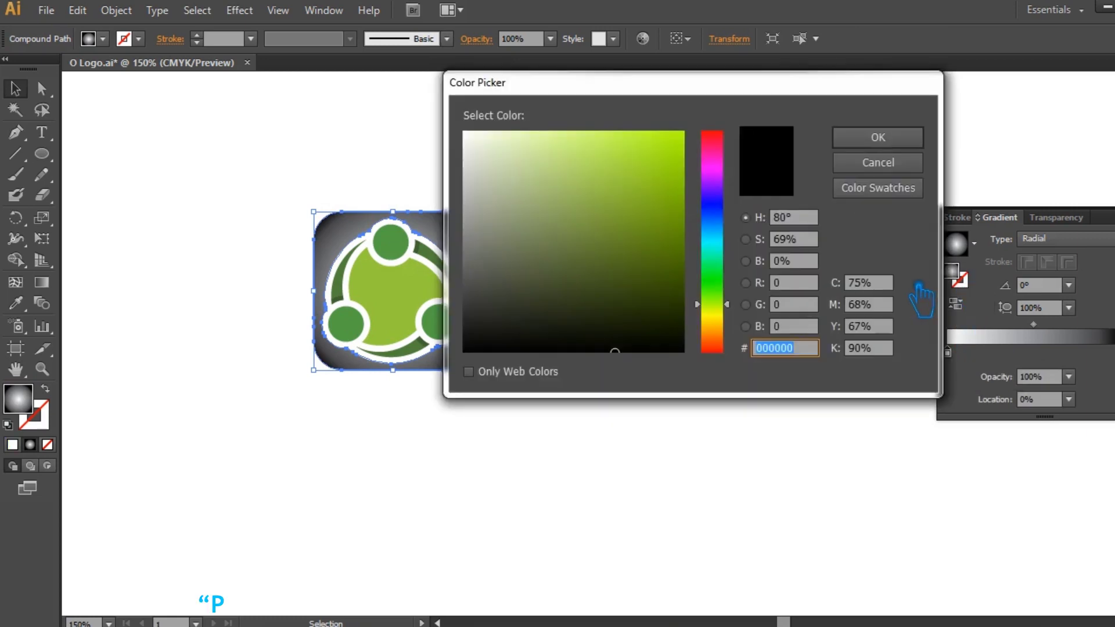
{"action": "type", "text": "95C13C"}
{"action": "left_click", "coordinate": [898, 140]}
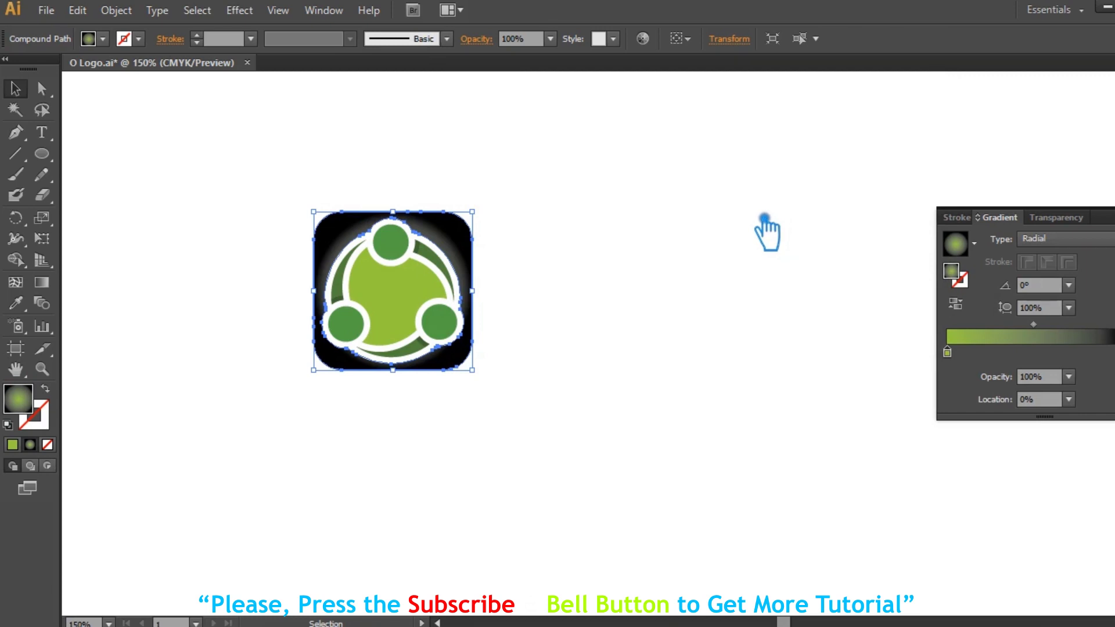
{"action": "left_click", "coordinate": [626, 287]}
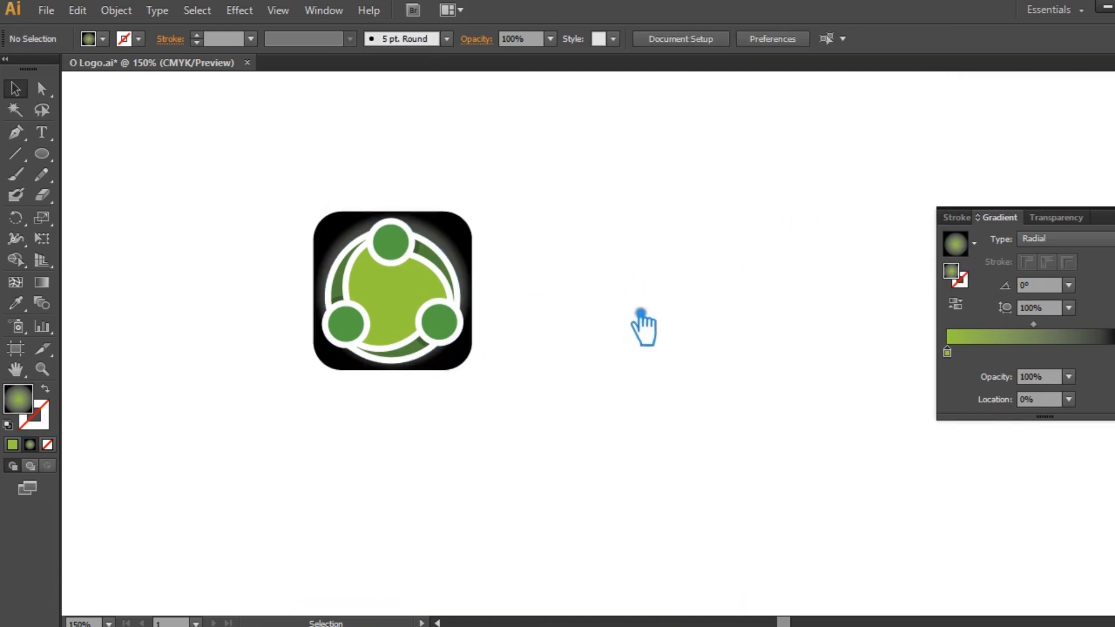
{"action": "left_click", "coordinate": [475, 250]}
{"action": "left_click", "coordinate": [630, 267]}
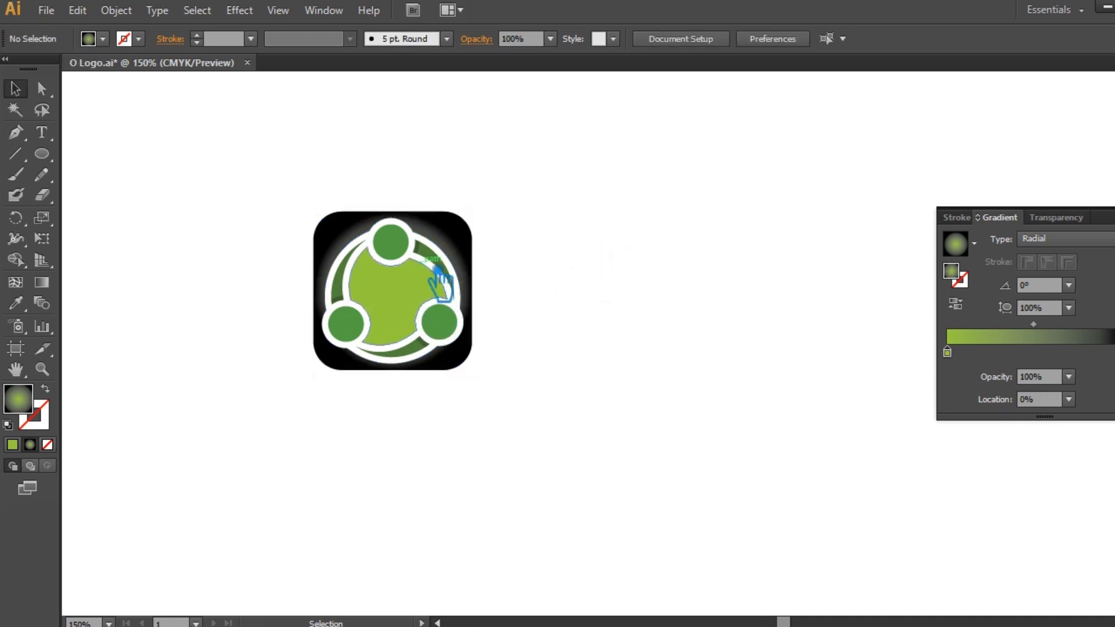
- Sample the curved tail's dark green with the Eyedropper and copy its hex code 3F632F
{"action": "left_click", "coordinate": [16, 303]}
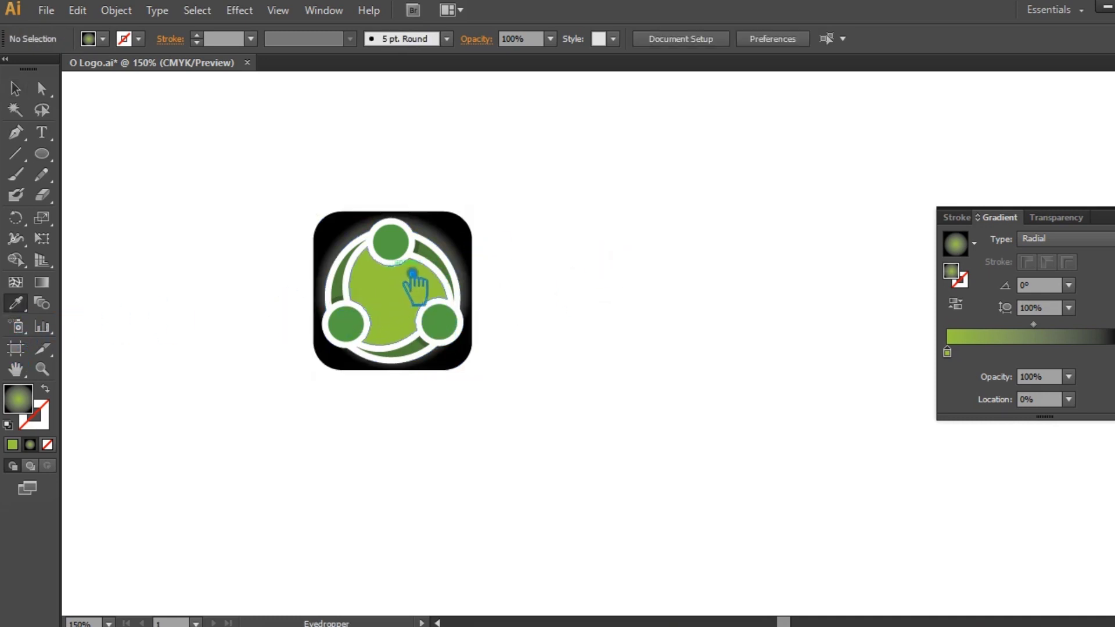
{"action": "left_click", "coordinate": [431, 260]}
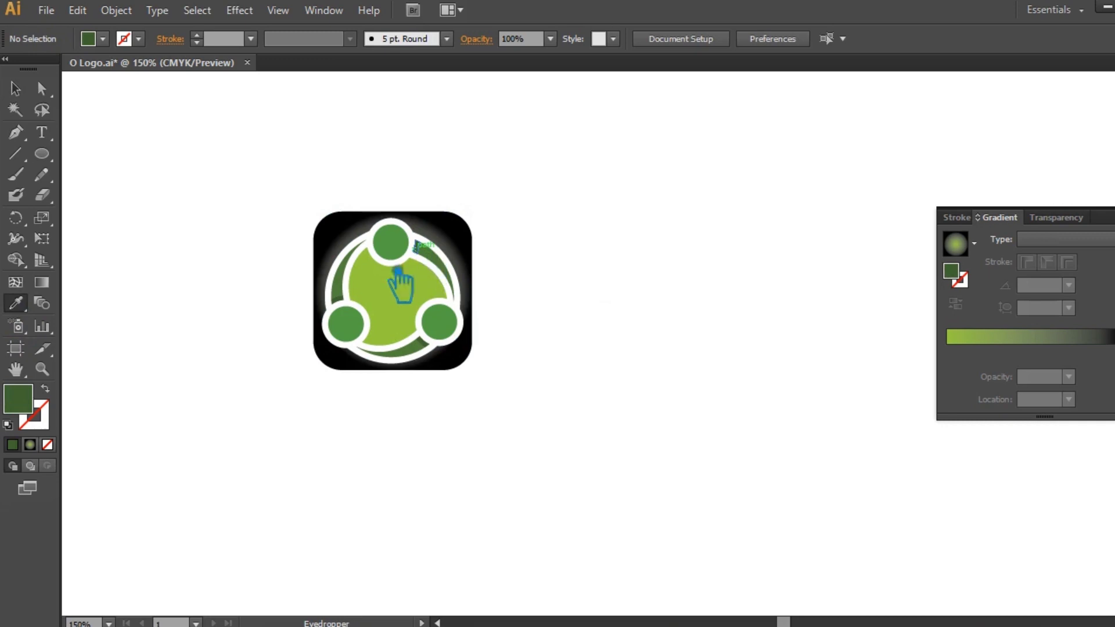
{"action": "double_click", "coordinate": [34, 405]}
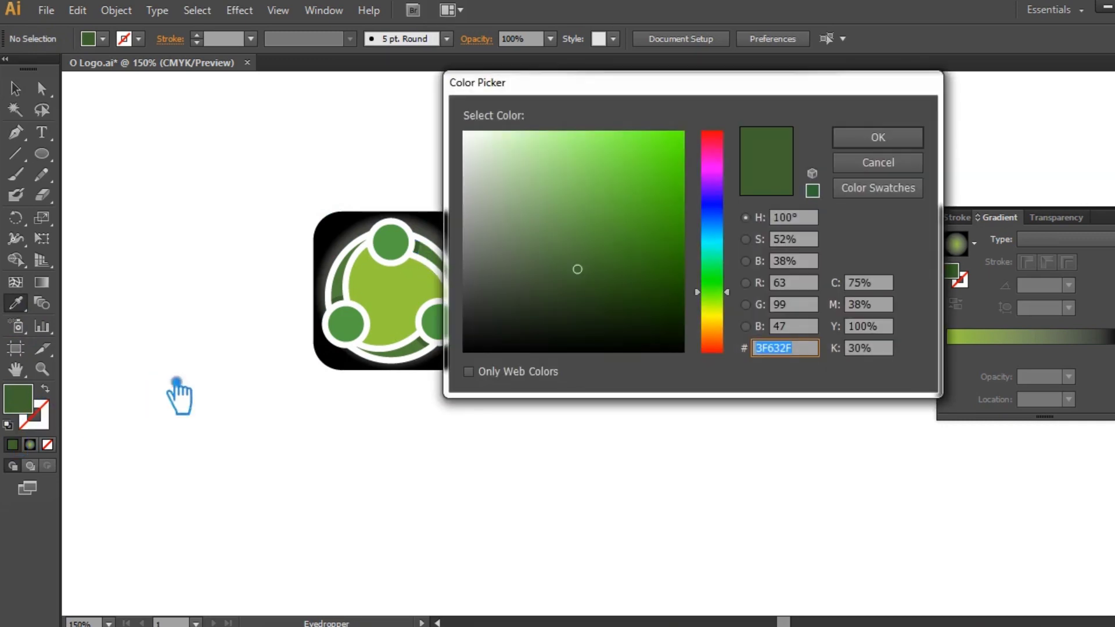
{"action": "left_click", "coordinate": [899, 144]}
- Set the outer stop of the frame's radial gradient, at location 100%, to dark green 3F632F
{"action": "key", "text": "v"}
{"action": "left_click", "coordinate": [475, 234]}
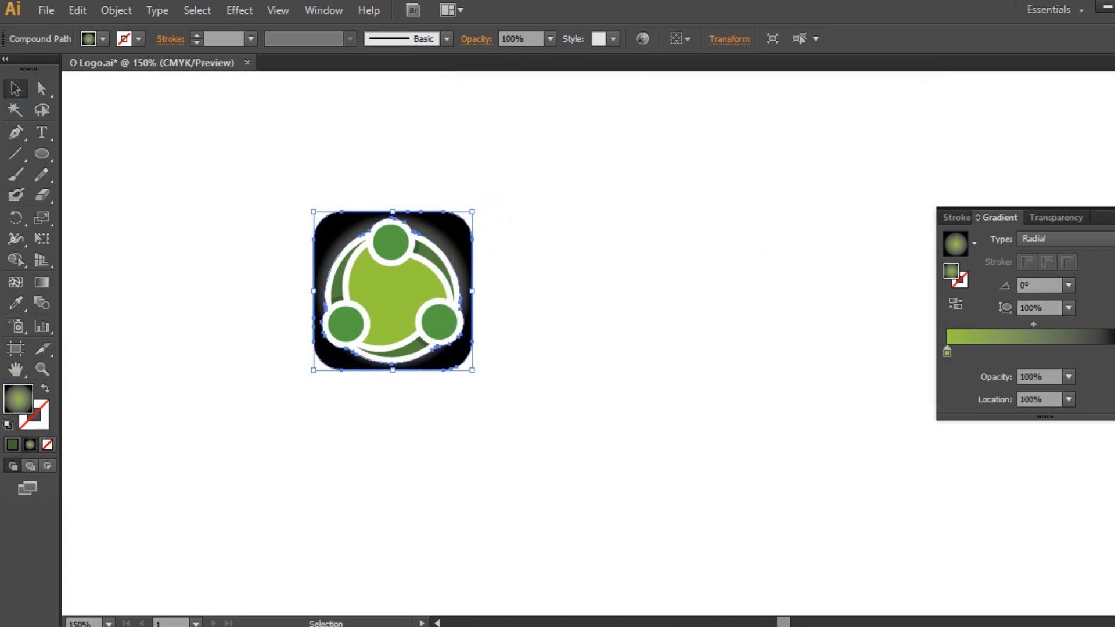
{"action": "double_click", "coordinate": [967, 281]}
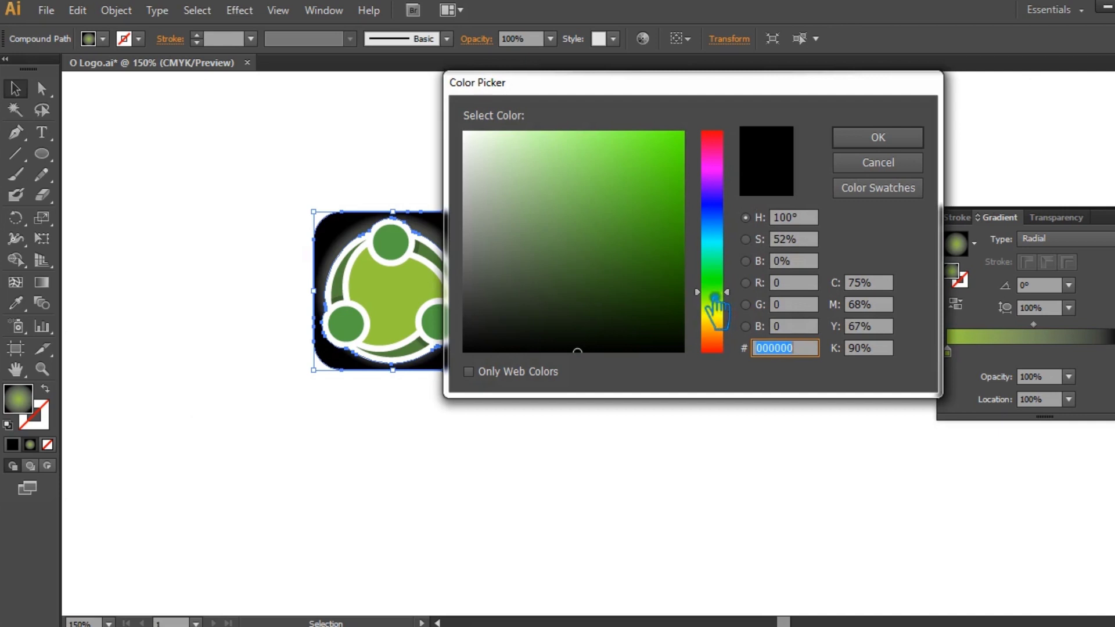
{"action": "left_click", "coordinate": [897, 141]}
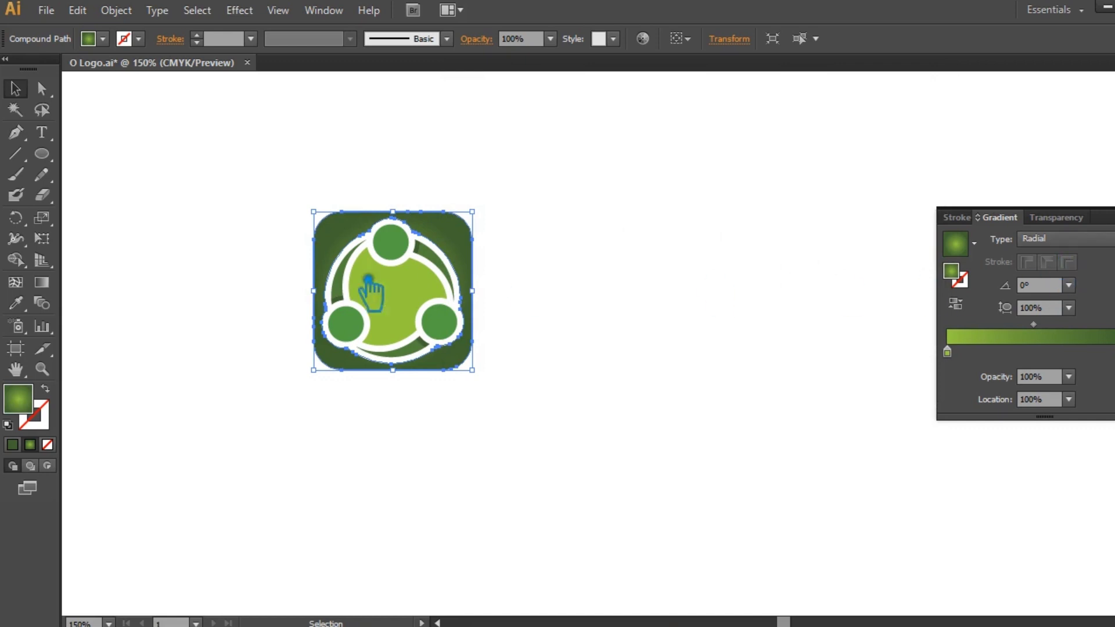
- Extend the frame's radial gradient far beyond the frame, pull its dark green stop inward and adjust the midpoint
{"action": "left_click", "coordinate": [41, 282]}
{"action": "left_click_drag", "start_coordinate": [473, 291], "coordinate": [609, 299]}
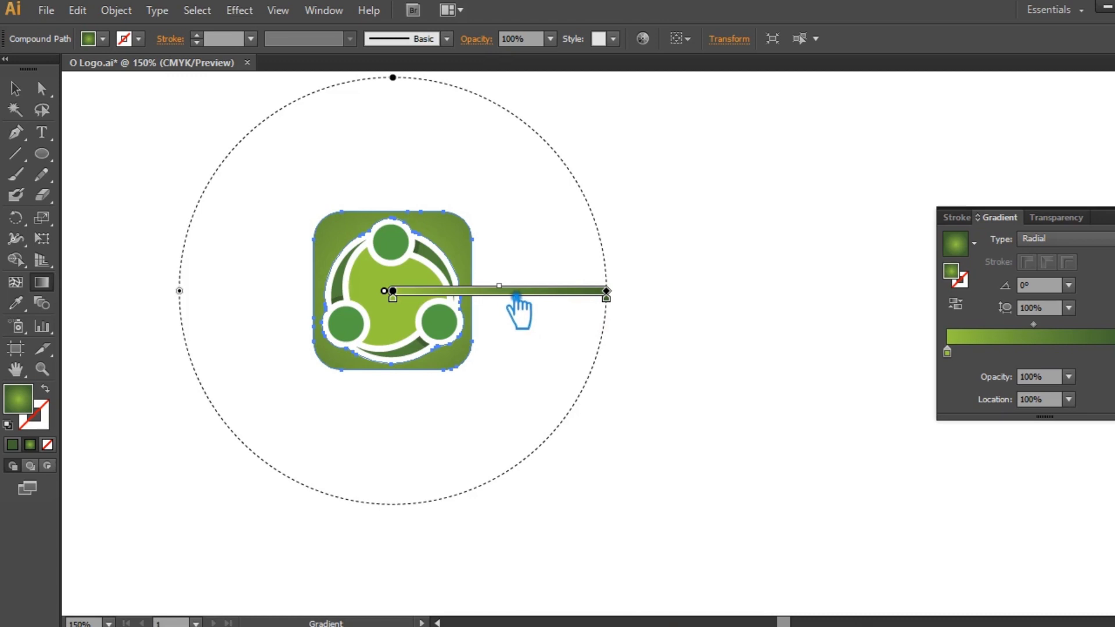
{"action": "left_click_drag", "start_coordinate": [514, 295], "coordinate": [492, 295]}
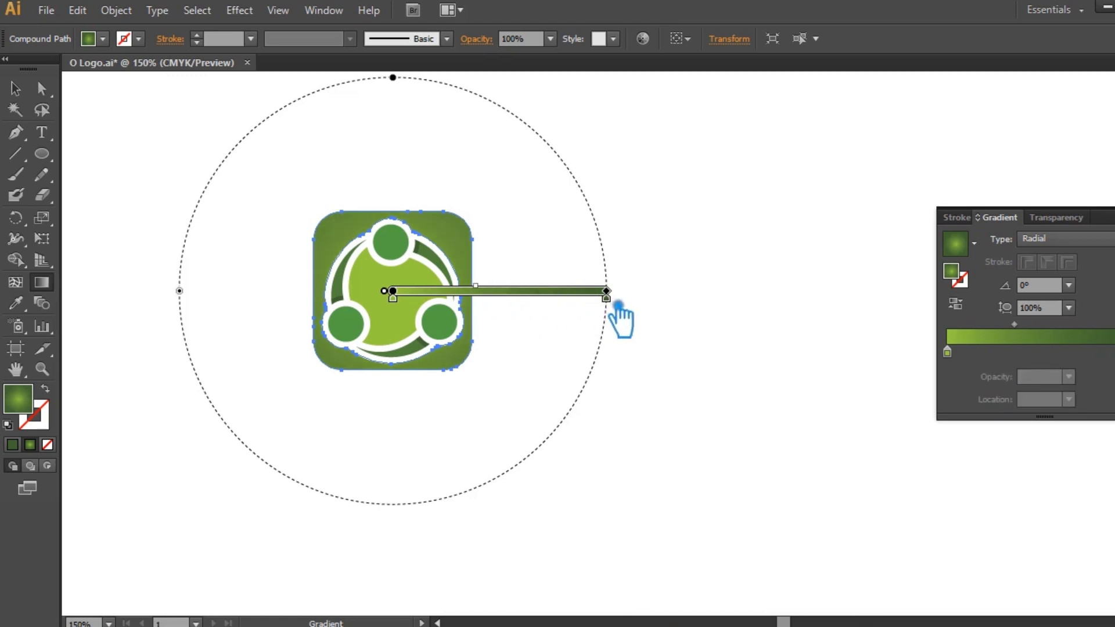
{"action": "left_click_drag", "start_coordinate": [620, 311], "coordinate": [562, 312]}
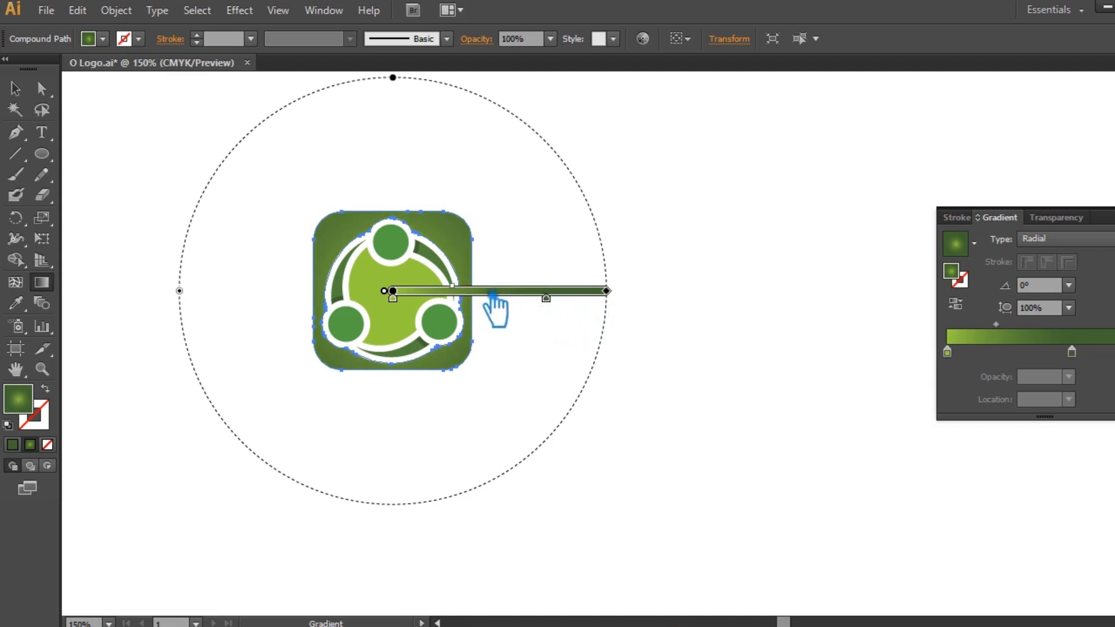
{"action": "mouse_move", "coordinate": [471, 311]}
{"action": "left_mouse_down"}
{"action": "mouse_move", "coordinate": [525, 314]}
{"action": "mouse_move", "coordinate": [516, 298]}
{"action": "left_mouse_up"}
{"action": "key", "text": "v"}
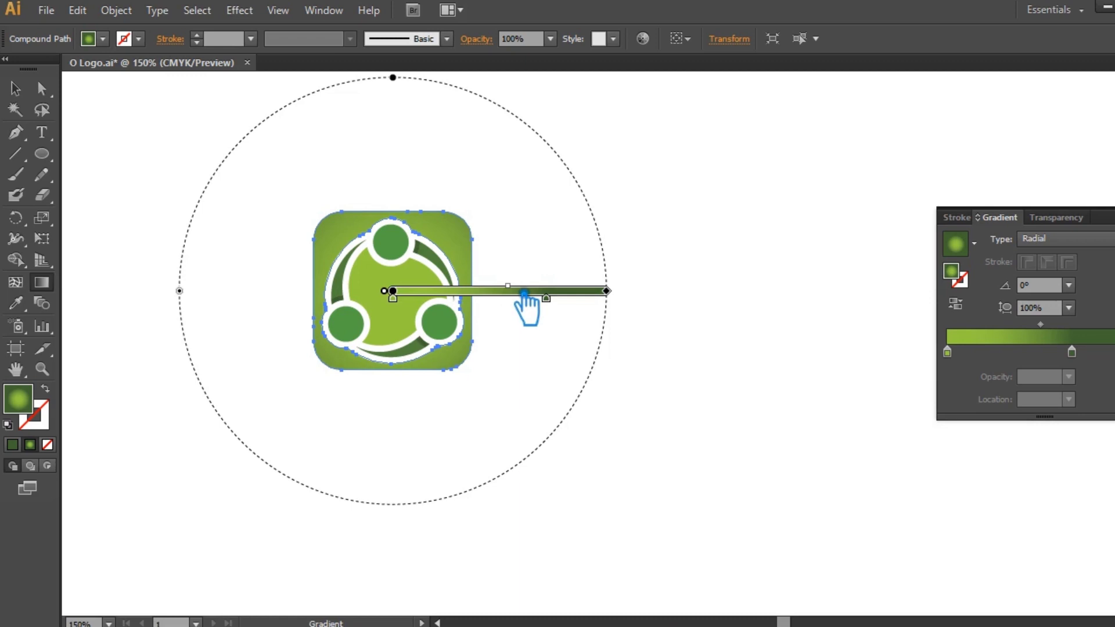
- Bring the dark green stop just outside the frame's edge and fine-tune the midpoint so the corners darken
{"action": "left_click_drag", "start_coordinate": [524, 295], "coordinate": [497, 295]}
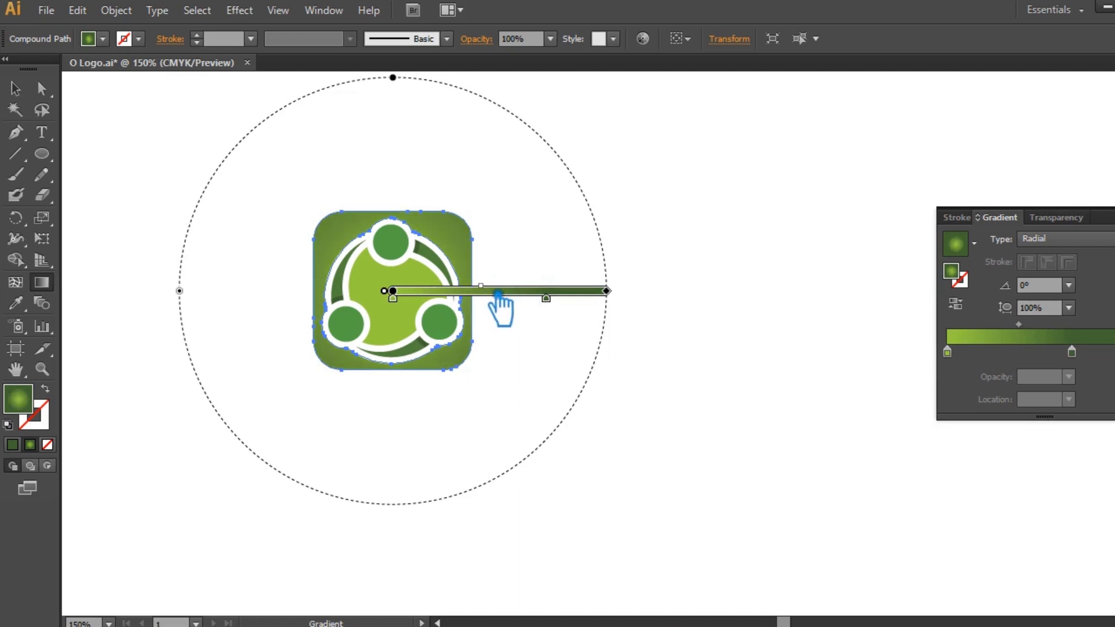
{"action": "left_click_drag", "start_coordinate": [498, 294], "coordinate": [507, 295]}
{"action": "left_click_drag", "start_coordinate": [550, 307], "coordinate": [482, 305]}
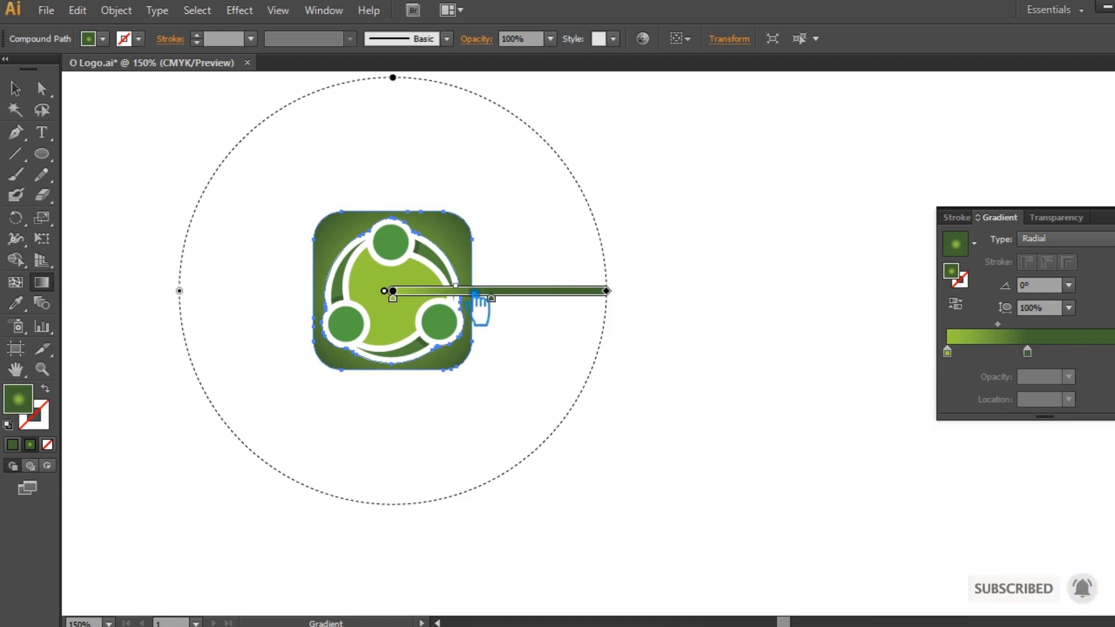
{"action": "left_click_drag", "start_coordinate": [472, 295], "coordinate": [485, 294]}
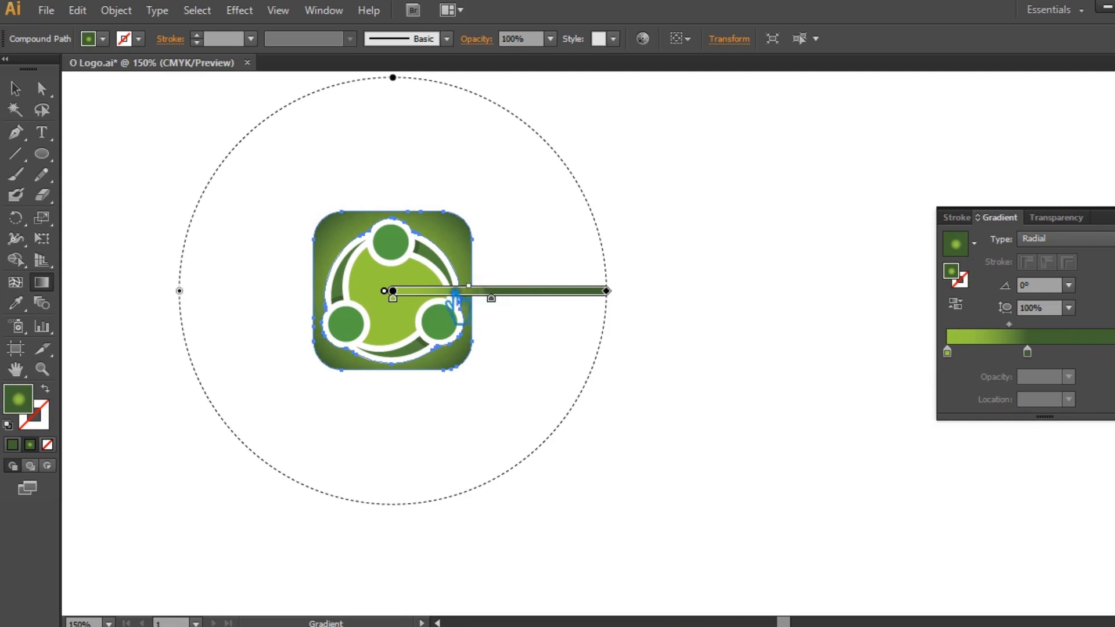
{"action": "left_click", "coordinate": [15, 88]}
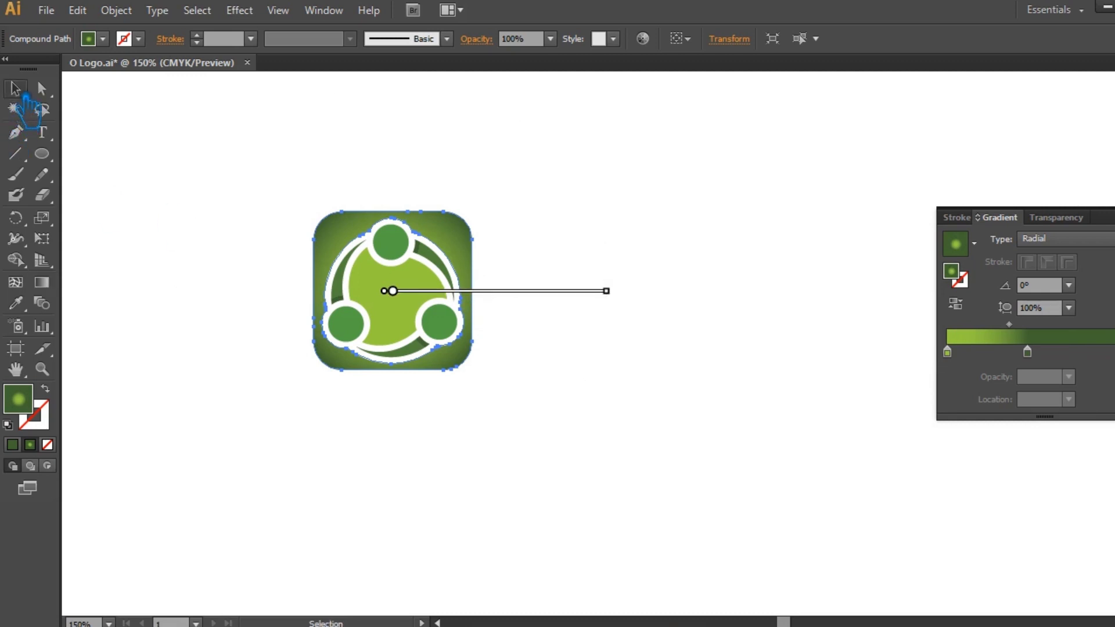
{"action": "left_click", "coordinate": [705, 170]}
{"action": "key", "text": "ctrl+F9"}
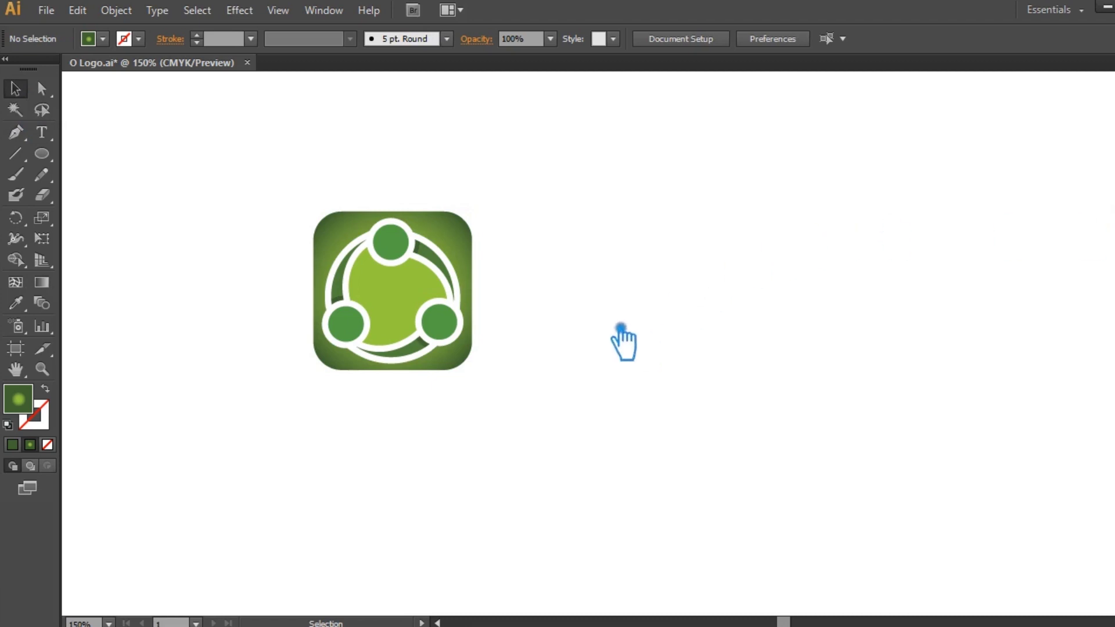
{"action": "key", "text": "ctrl+plus"}
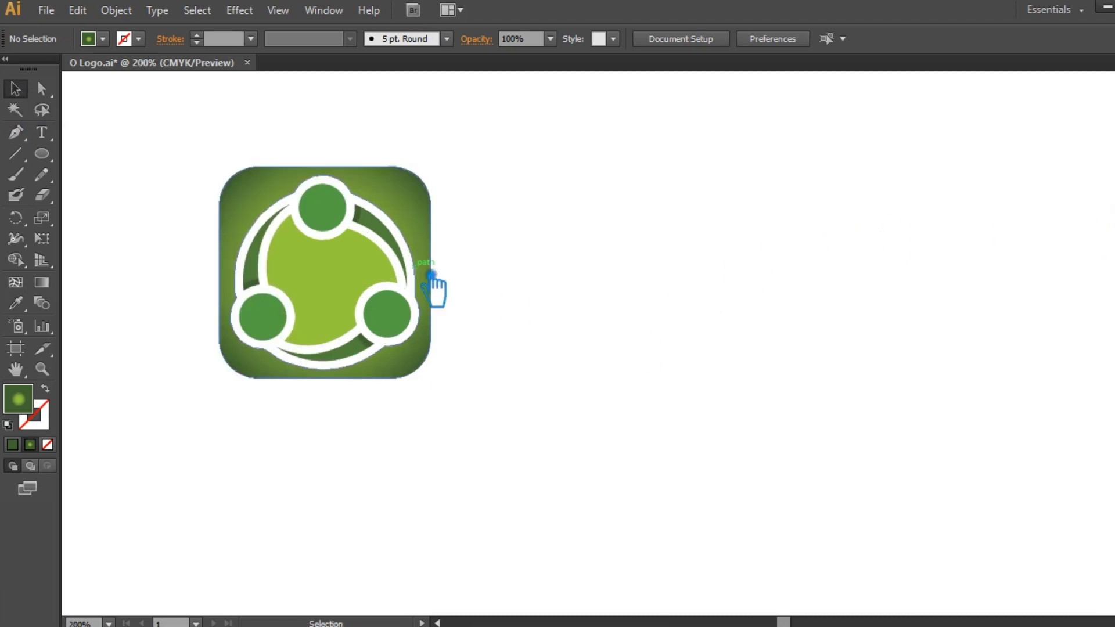
{"action": "left_click_drag", "start_coordinate": [739, 326], "coordinate": [923, 357]}
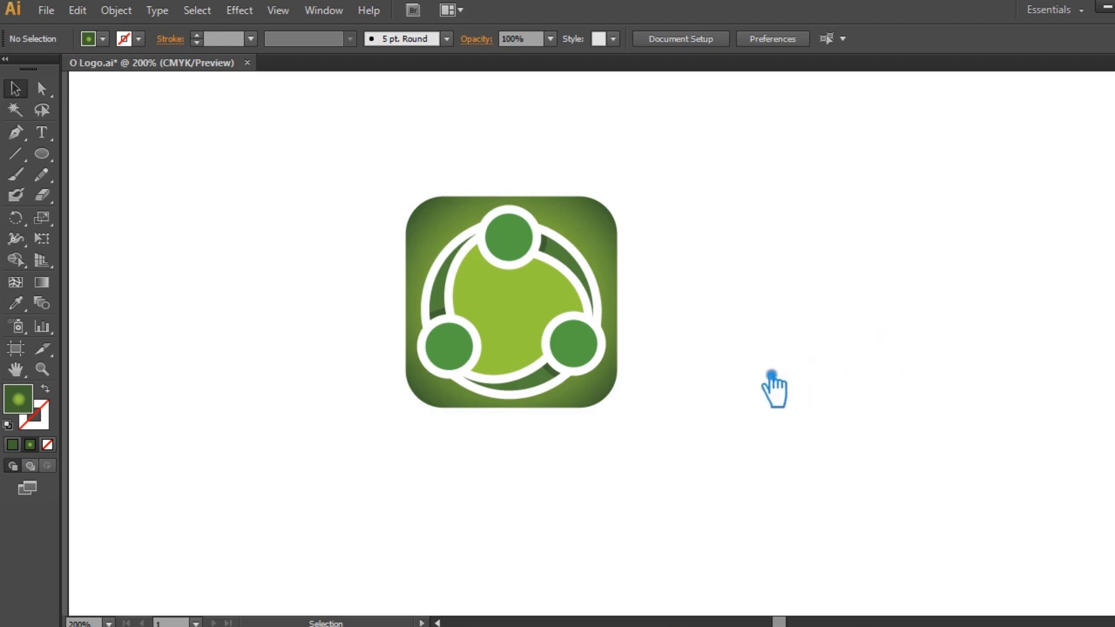
- Adjust the frame's radial gradient, bringing the dark green stop to about 56% and the midpoint to about 75%
{"action": "left_click", "coordinate": [606, 224]}
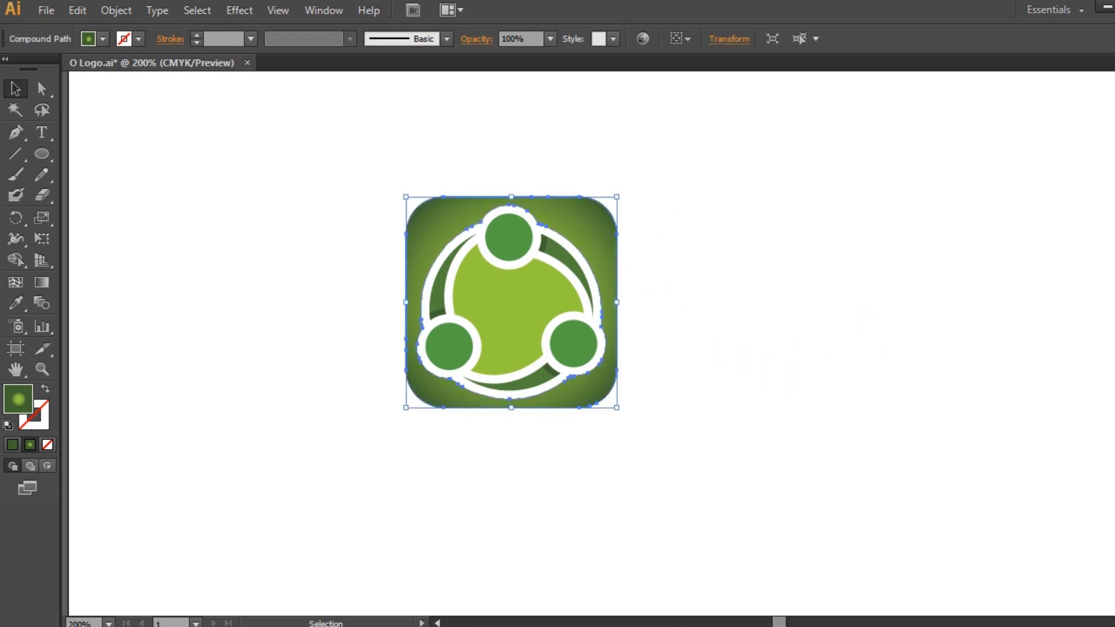
{"action": "key", "text": "ctrl+F9"}
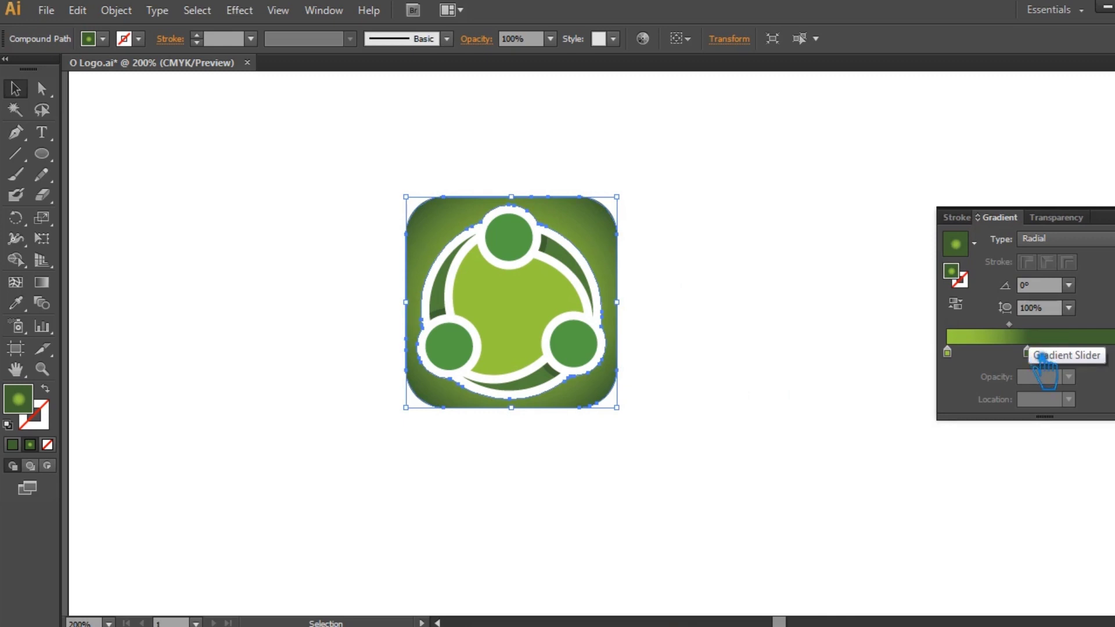
{"action": "left_click_drag", "start_coordinate": [1027, 353], "coordinate": [1035, 353]}
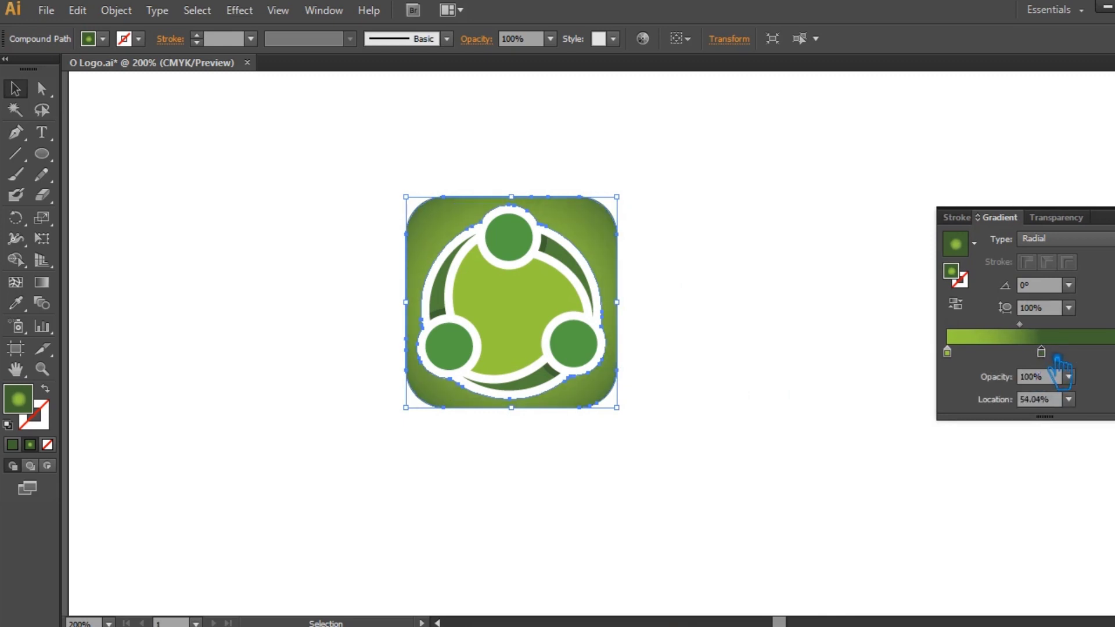
{"action": "left_click_drag", "start_coordinate": [1034, 334], "coordinate": [1018, 332]}
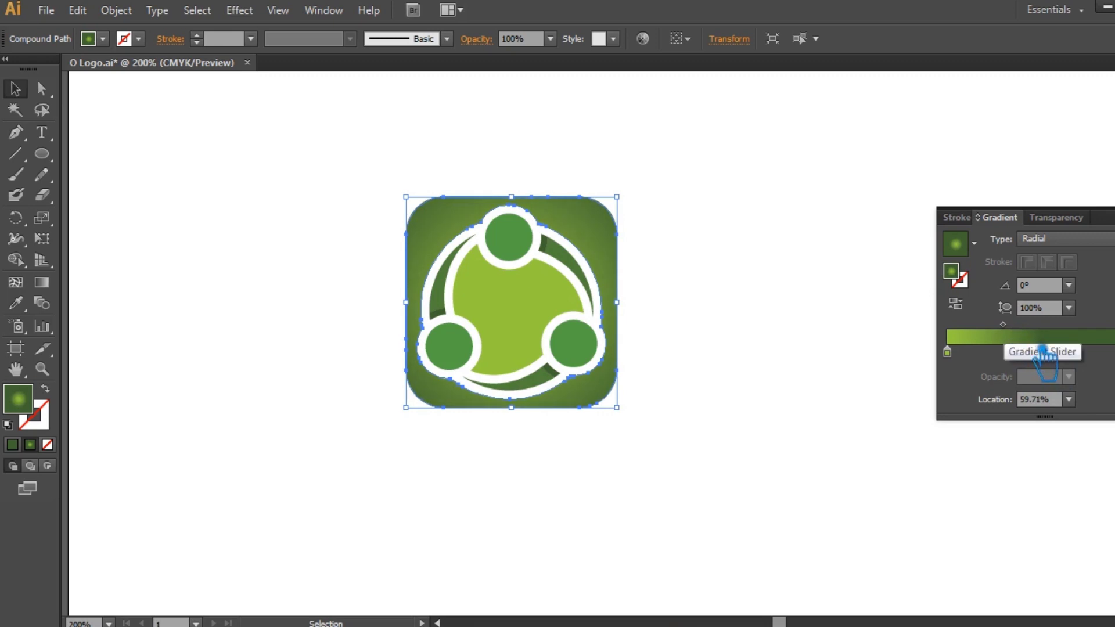
{"action": "left_click_drag", "start_coordinate": [1057, 356], "coordinate": [1072, 356]}
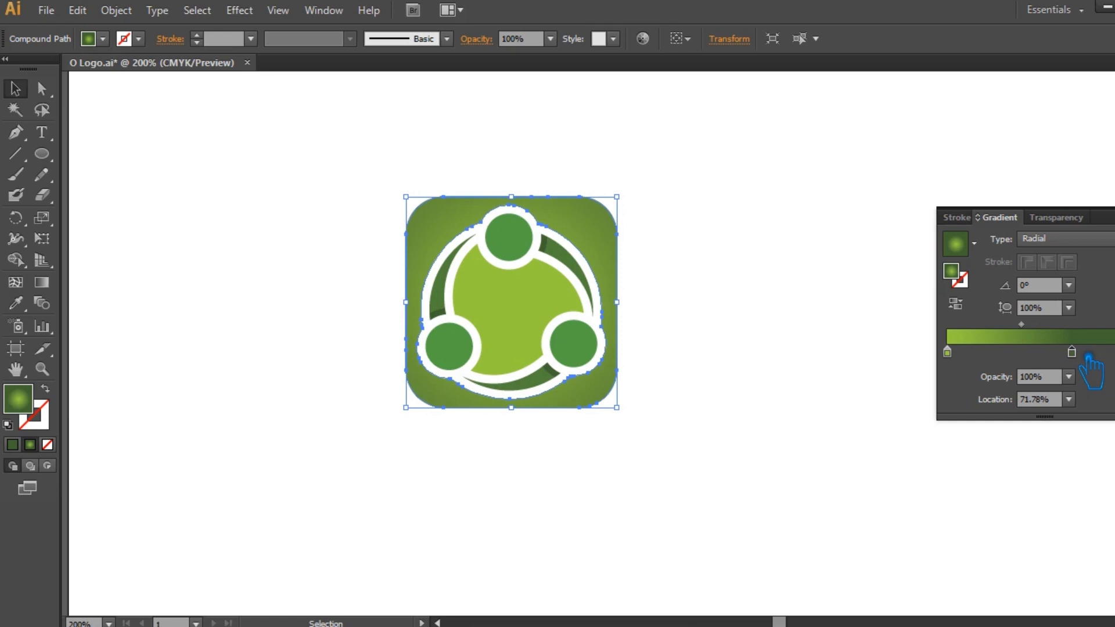
{"action": "left_click", "coordinate": [1038, 333]}
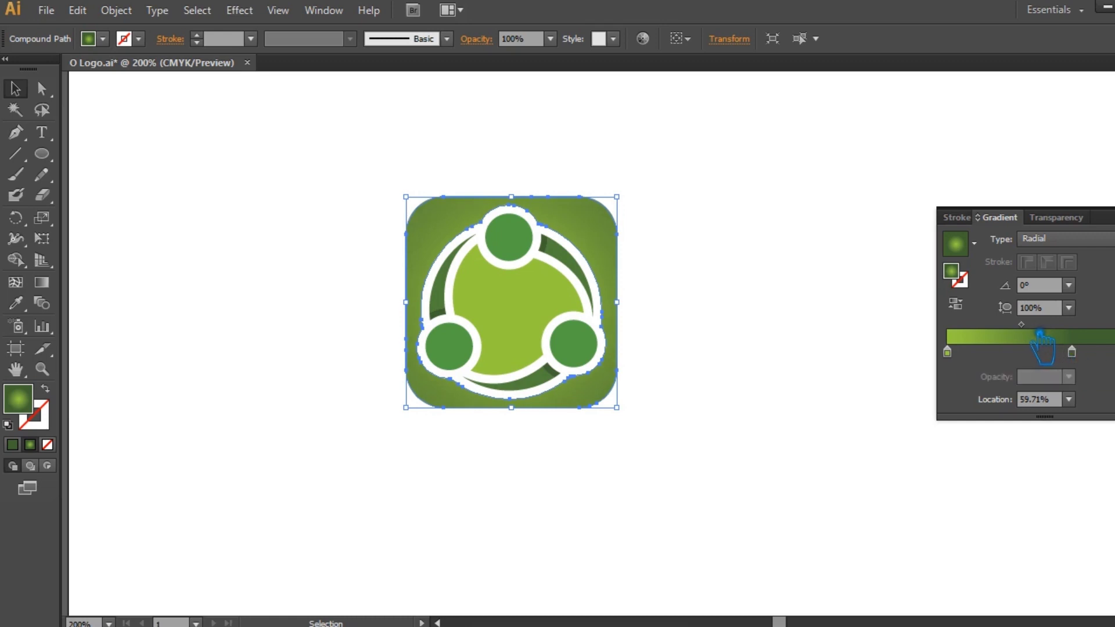
{"action": "left_click_drag", "start_coordinate": [1039, 332], "coordinate": [1041, 330]}
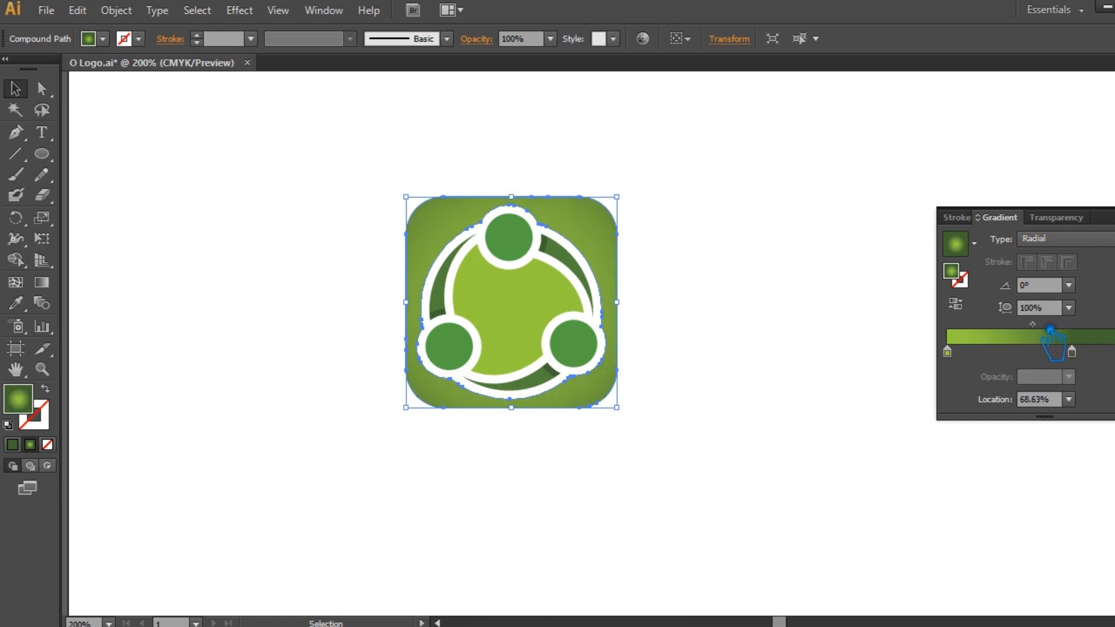
{"action": "left_click", "coordinate": [1072, 353]}
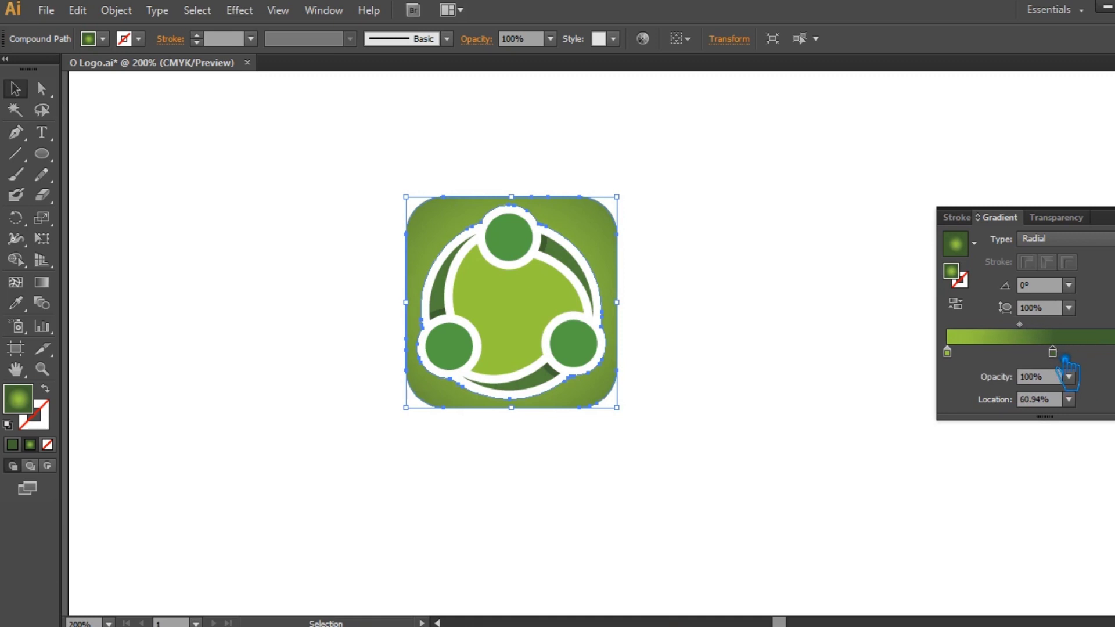
{"action": "left_click", "coordinate": [1019, 324]}
{"action": "left_click_drag", "start_coordinate": [1045, 331], "coordinate": [1047, 332]}
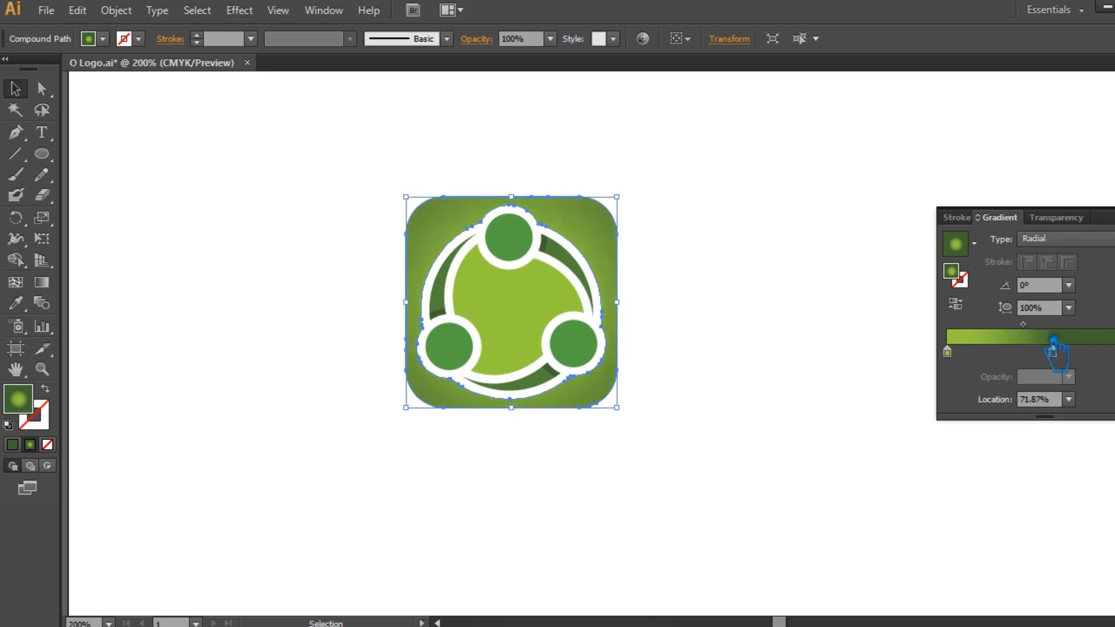
{"action": "left_click_drag", "start_coordinate": [1067, 358], "coordinate": [1058, 359]}
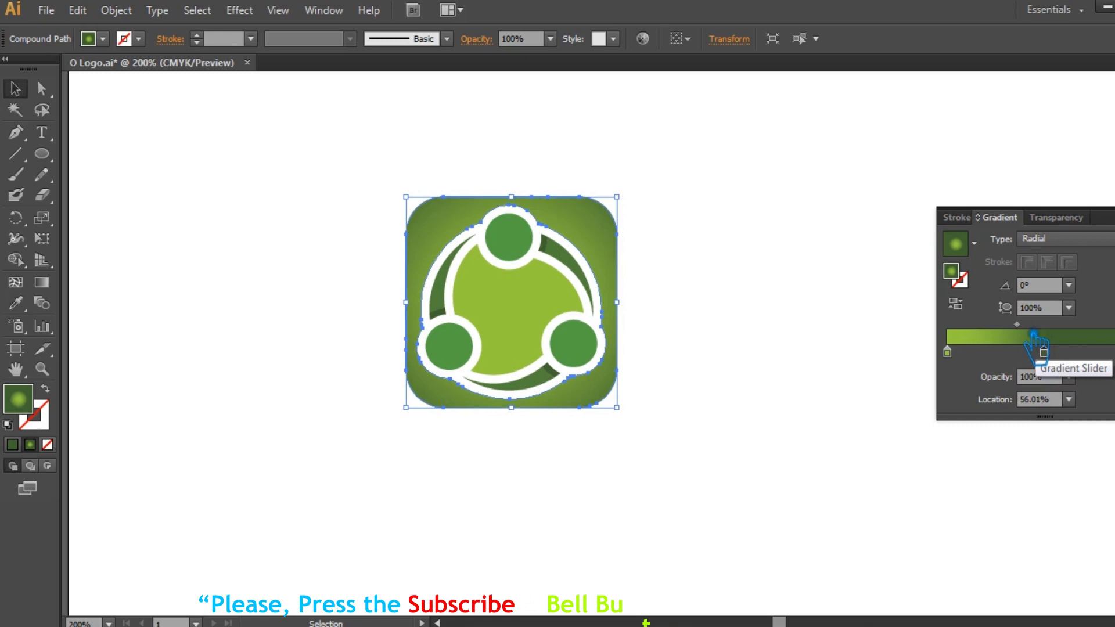
{"action": "left_click_drag", "start_coordinate": [1017, 325], "coordinate": [1020, 325]}
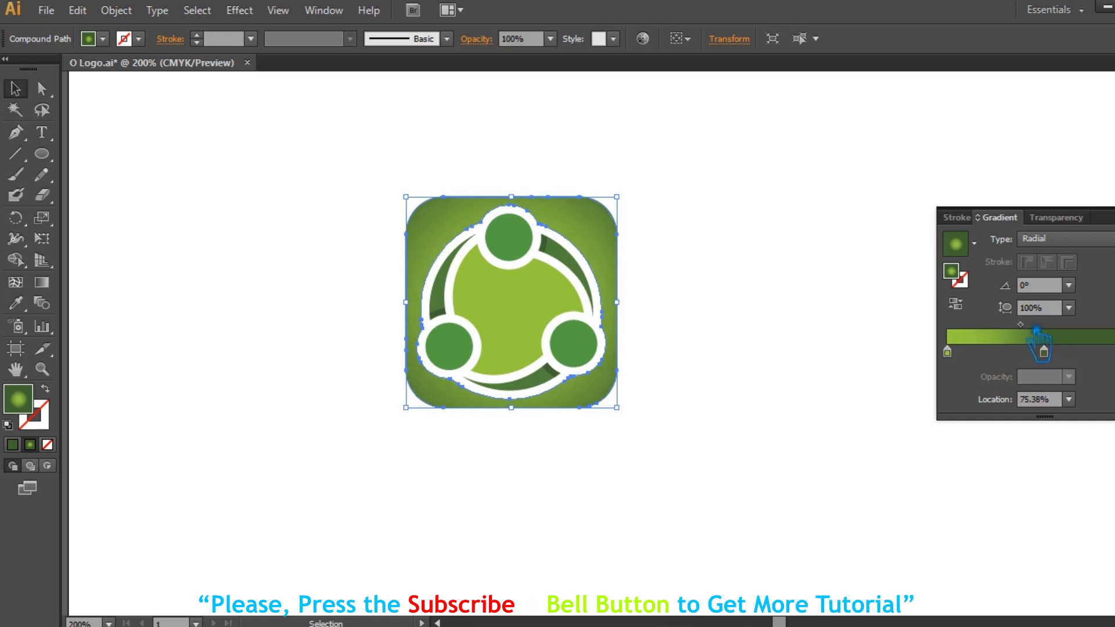
{"action": "key", "text": "ctrl+F9"}
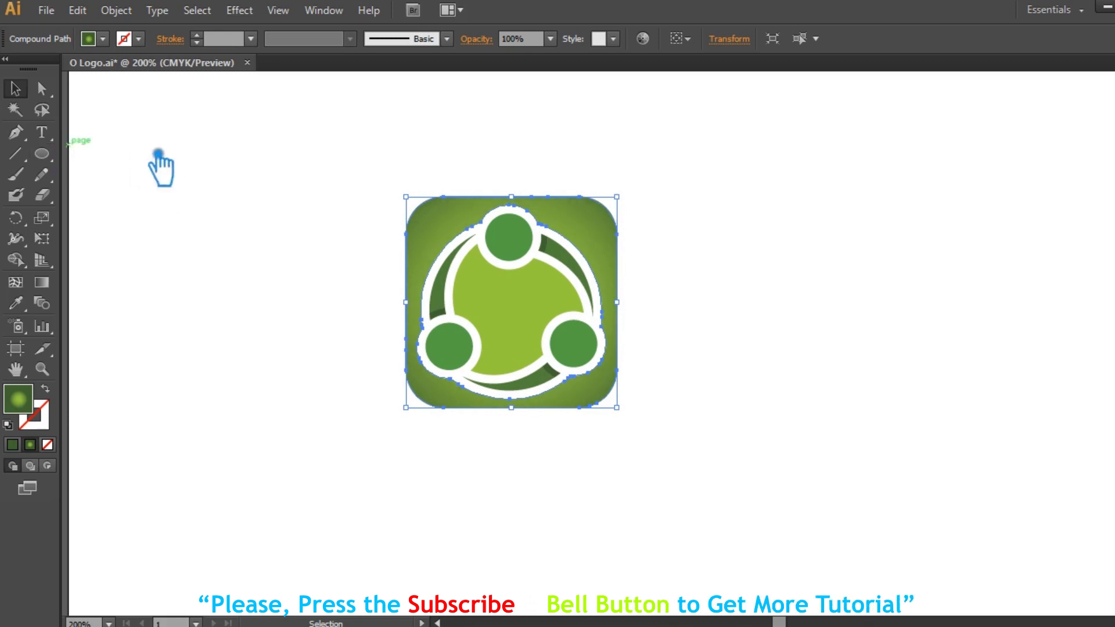
{"action": "left_click", "coordinate": [155, 151]}
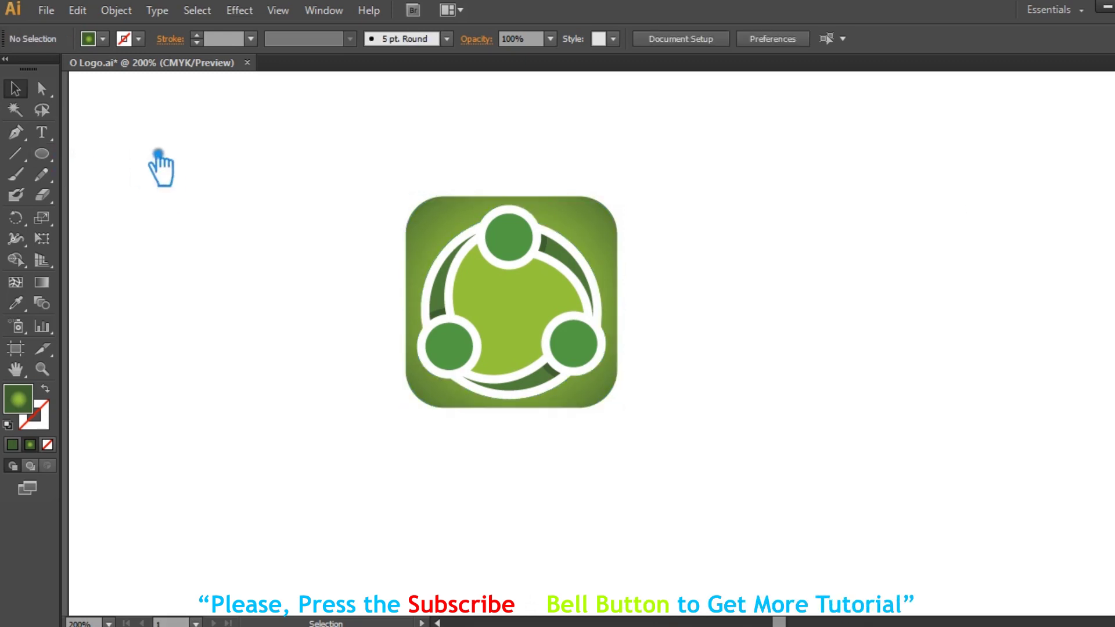
- Copy the frame's radial gradient onto the central shape inside the ring with the Eyedropper
{"action": "left_click", "coordinate": [542, 317]}
{"action": "left_click", "coordinate": [23, 306]}
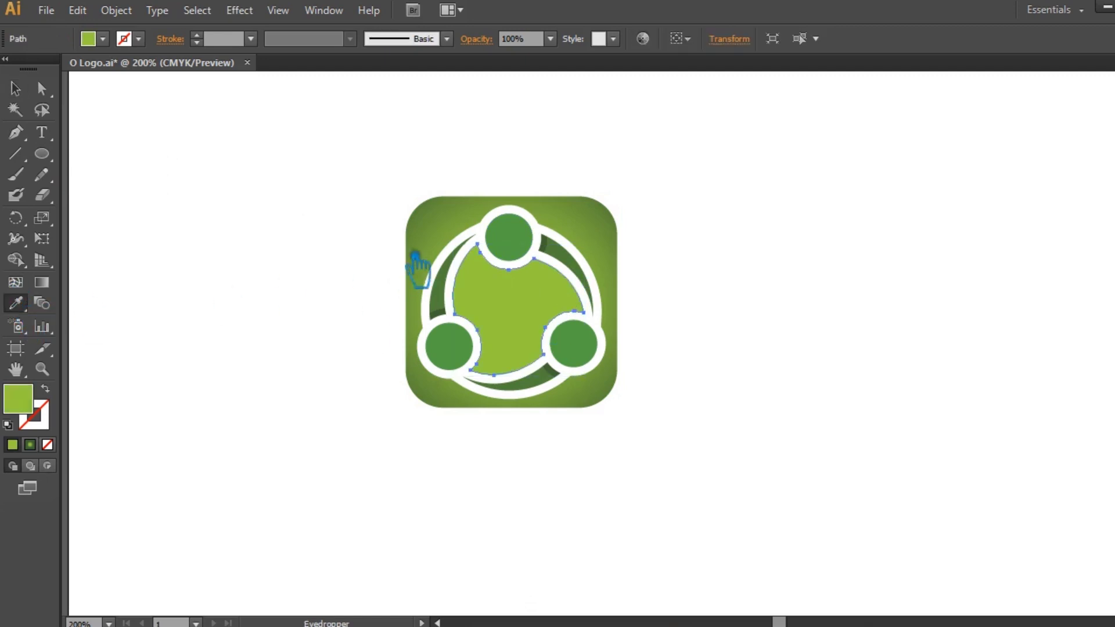
{"action": "left_click", "coordinate": [446, 253]}
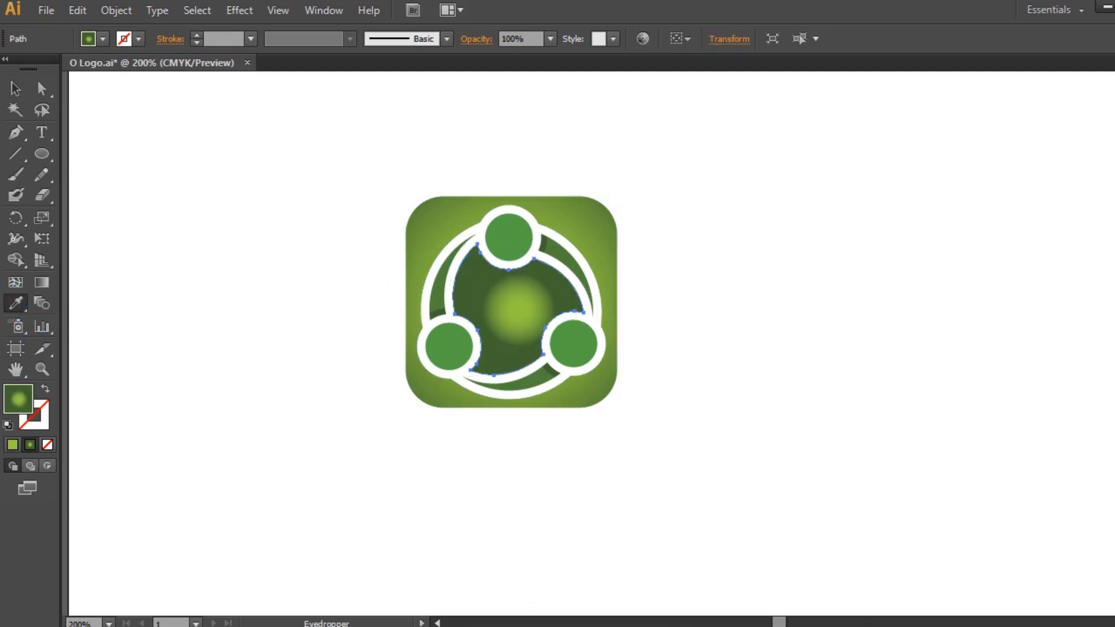
- Extend the central shape's radial gradient past the frame so the dark green only shades its edges
{"action": "key", "text": "ctrl+F9"}
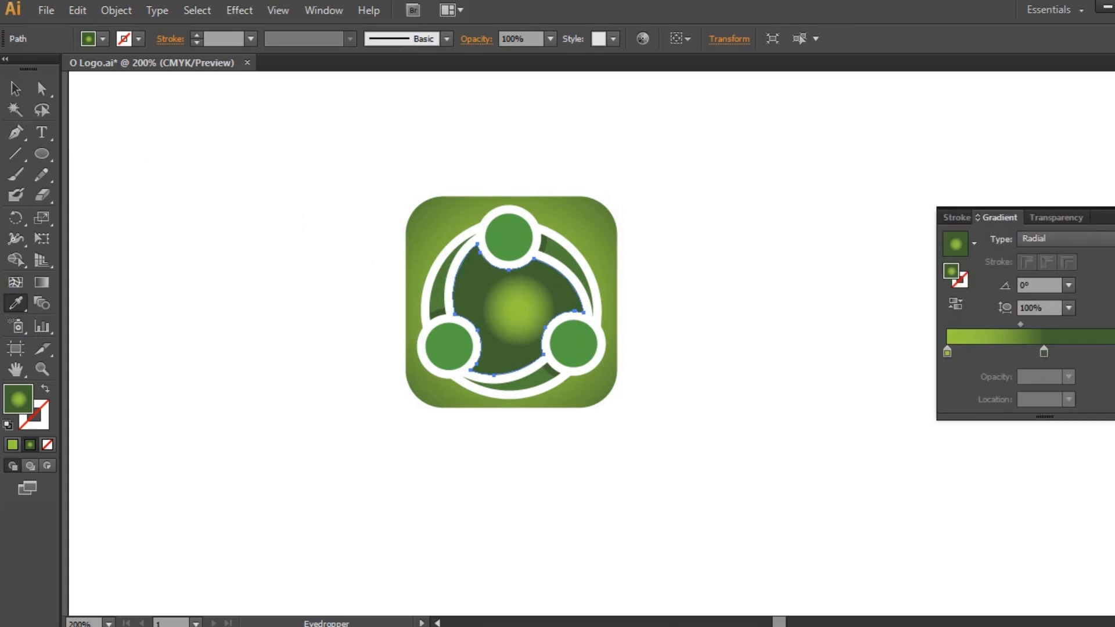
{"action": "left_click", "coordinate": [17, 90]}
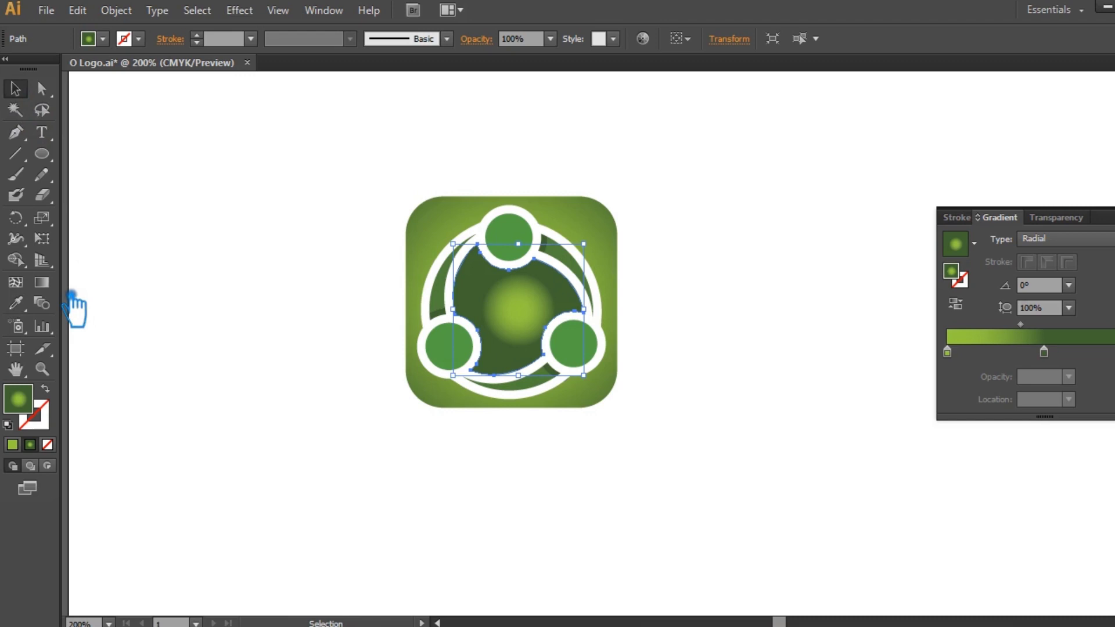
{"action": "key", "text": "g"}
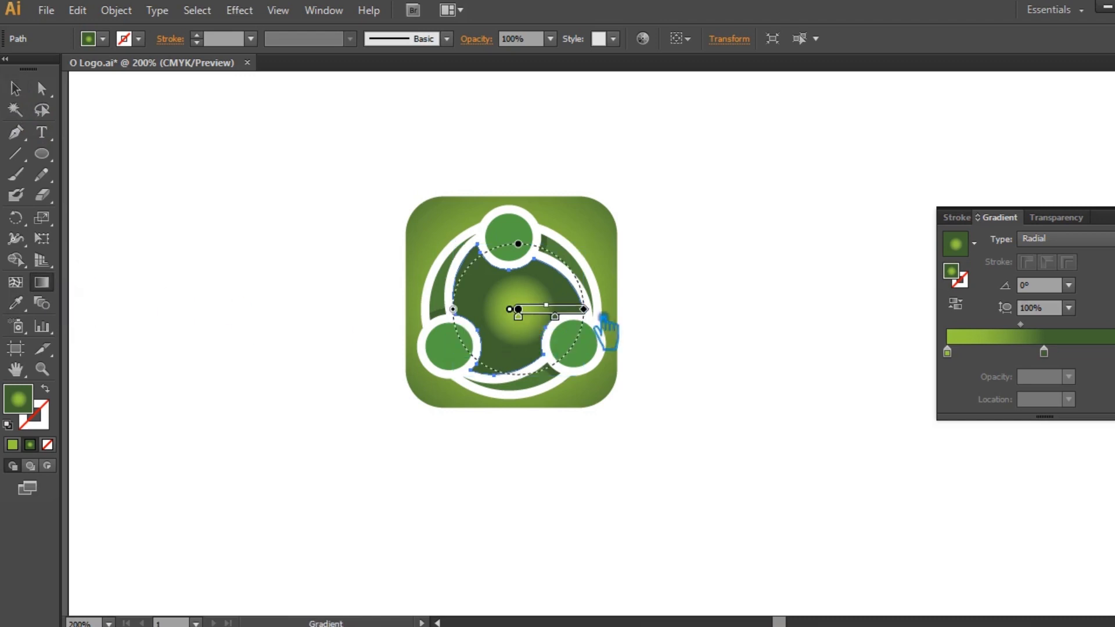
{"action": "left_click_drag", "start_coordinate": [600, 318], "coordinate": [672, 318]}
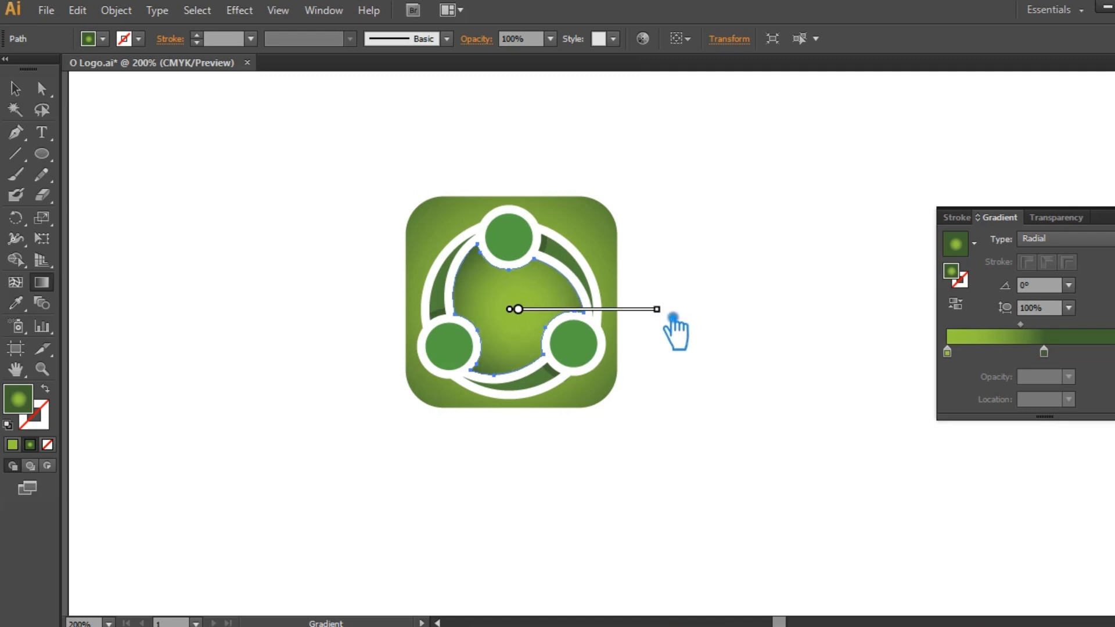
{"action": "left_click_drag", "start_coordinate": [673, 318], "coordinate": [670, 318]}
{"action": "left_click", "coordinate": [23, 96]}
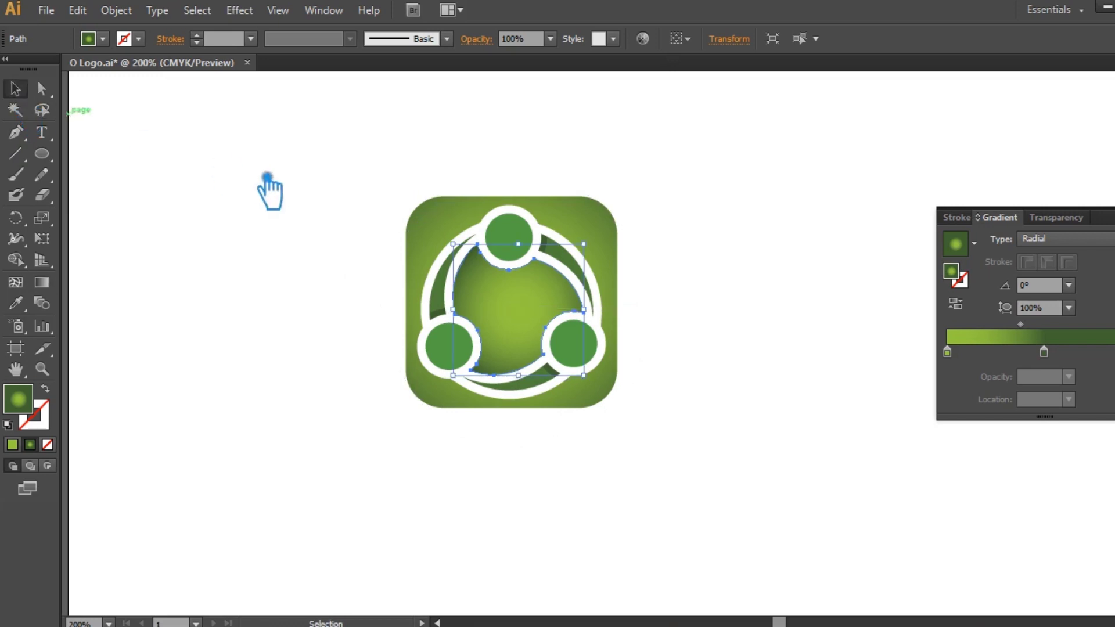
{"action": "left_click", "coordinate": [269, 200]}
- Sample the circles' green, hex code 539E44, and use it as the outer color of the central shape's radial gradient
{"action": "left_click", "coordinate": [23, 307]}
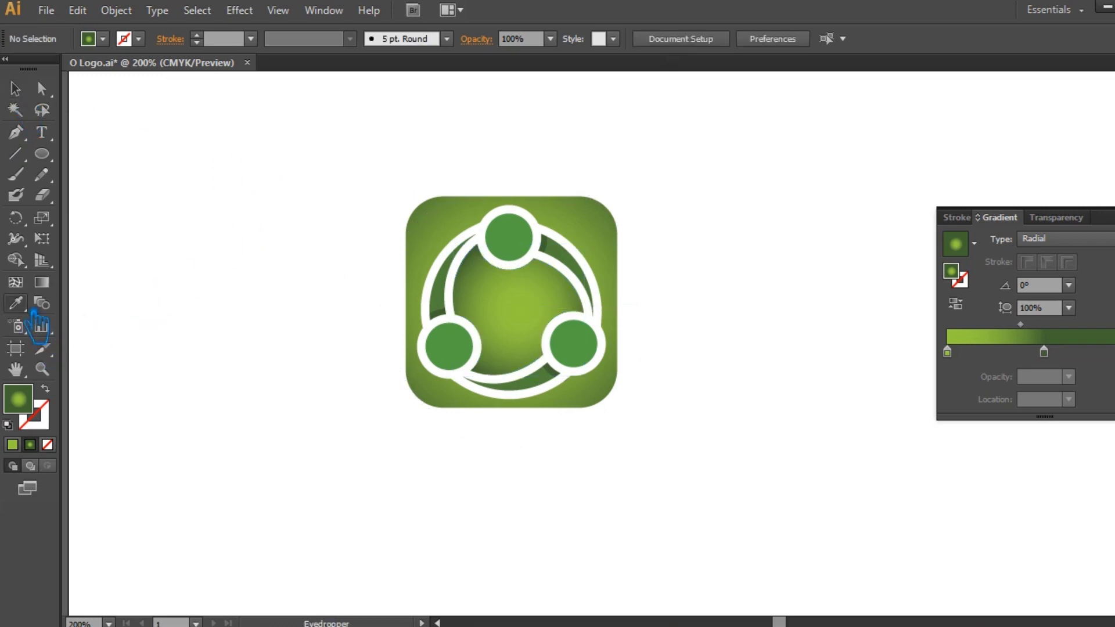
{"action": "left_click", "coordinate": [523, 241]}
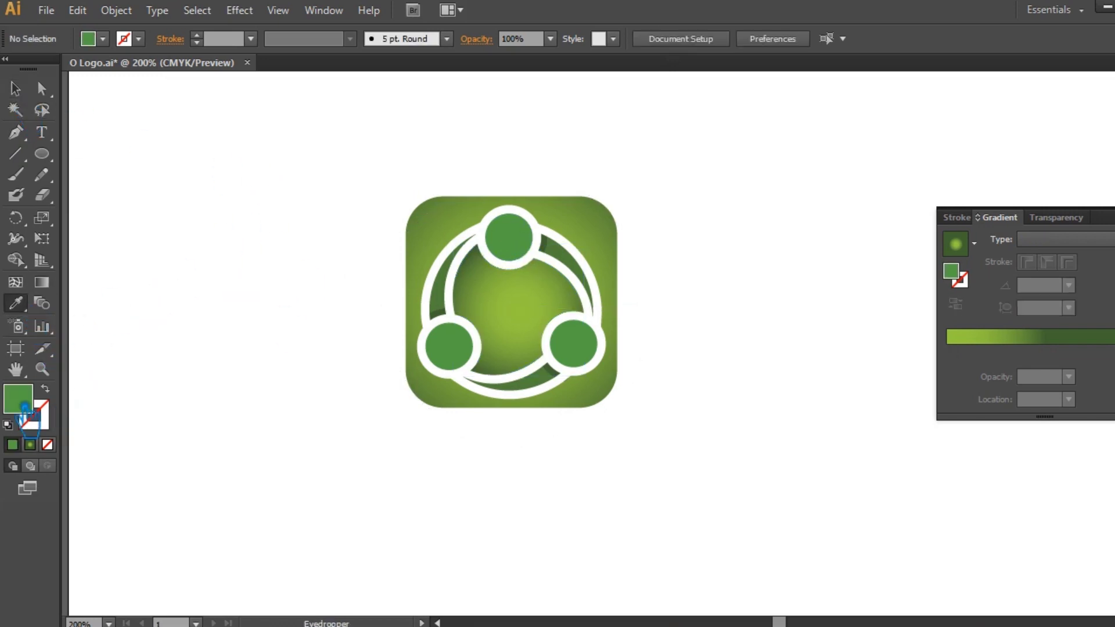
{"action": "double_click", "coordinate": [25, 406]}
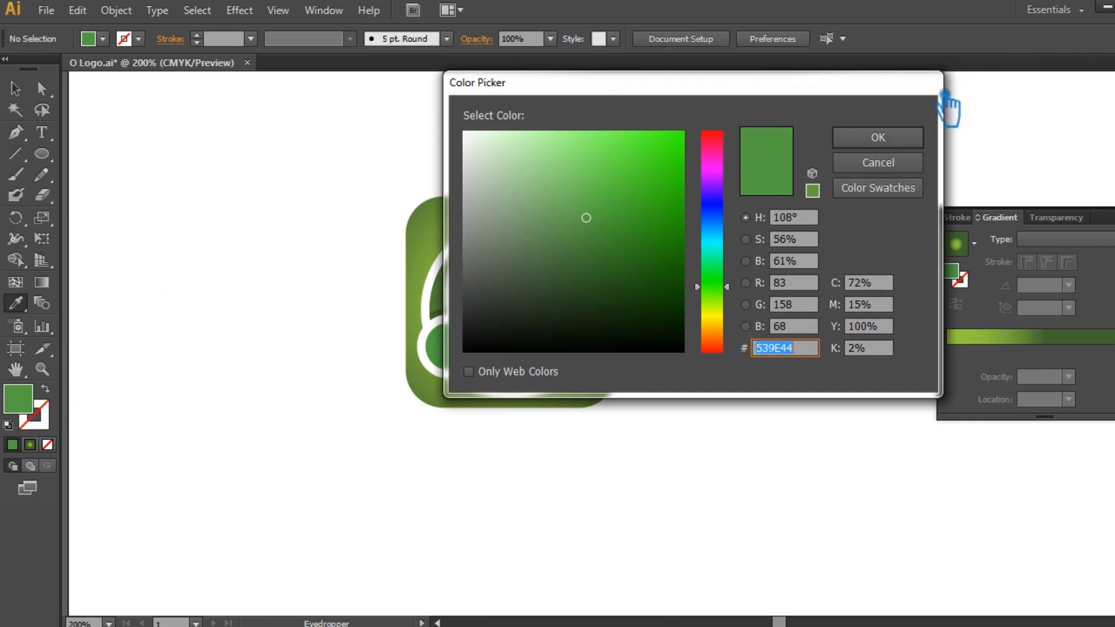
{"action": "left_click", "coordinate": [891, 143]}
{"action": "left_click", "coordinate": [16, 88]}
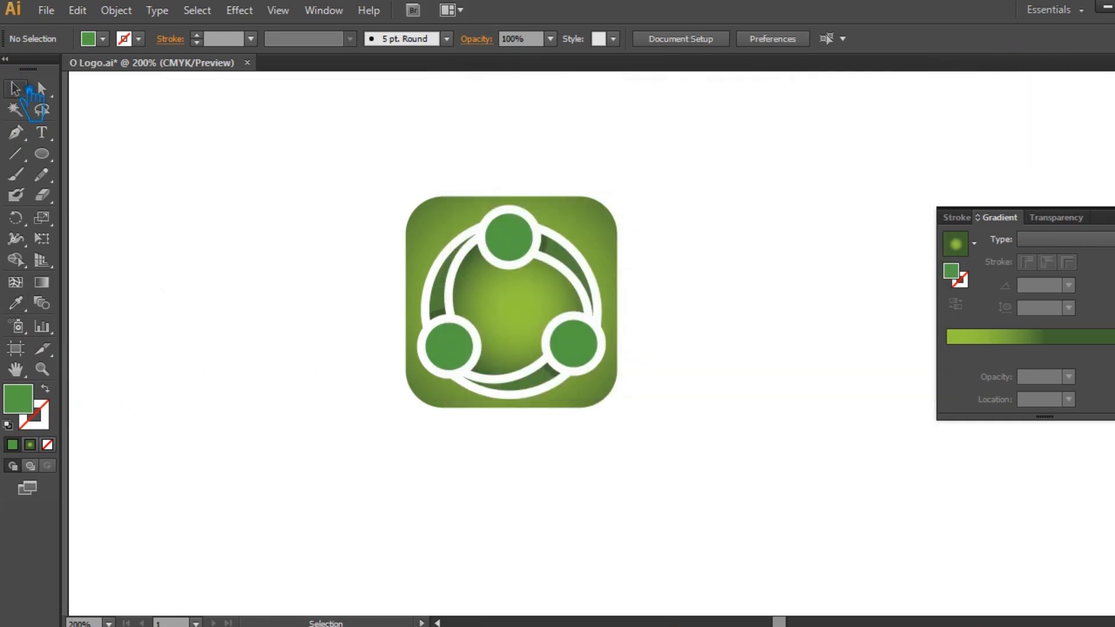
{"action": "left_click", "coordinate": [530, 299]}
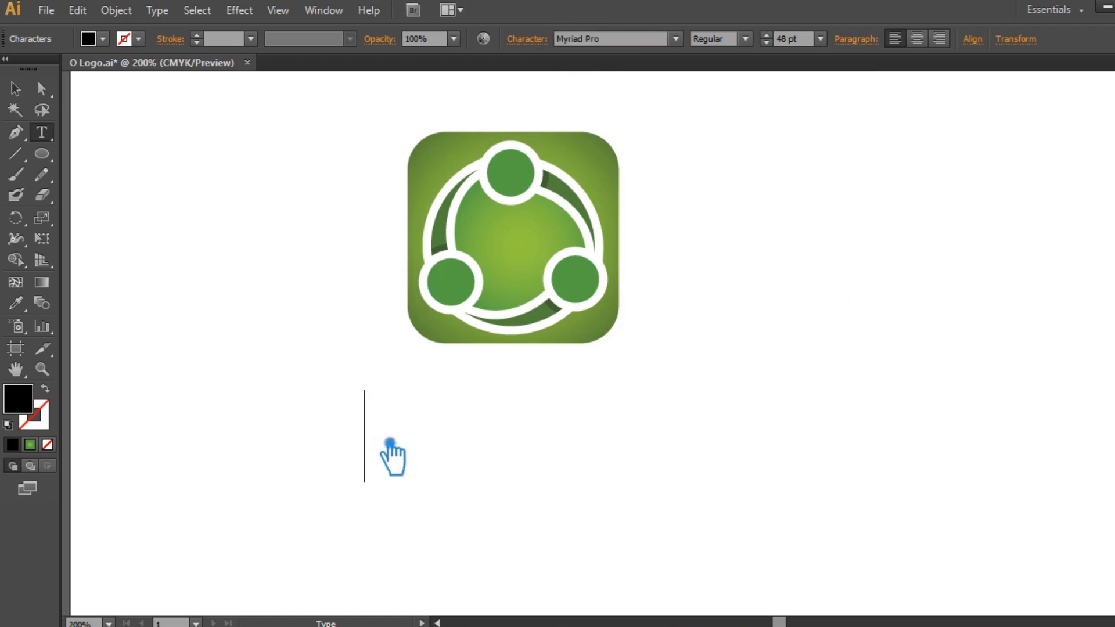
- Add the text CORPORATE NAME in Roboto Condensed at 43 pt and place it just below the logo
{"action": "type", "text": "Corpo"}
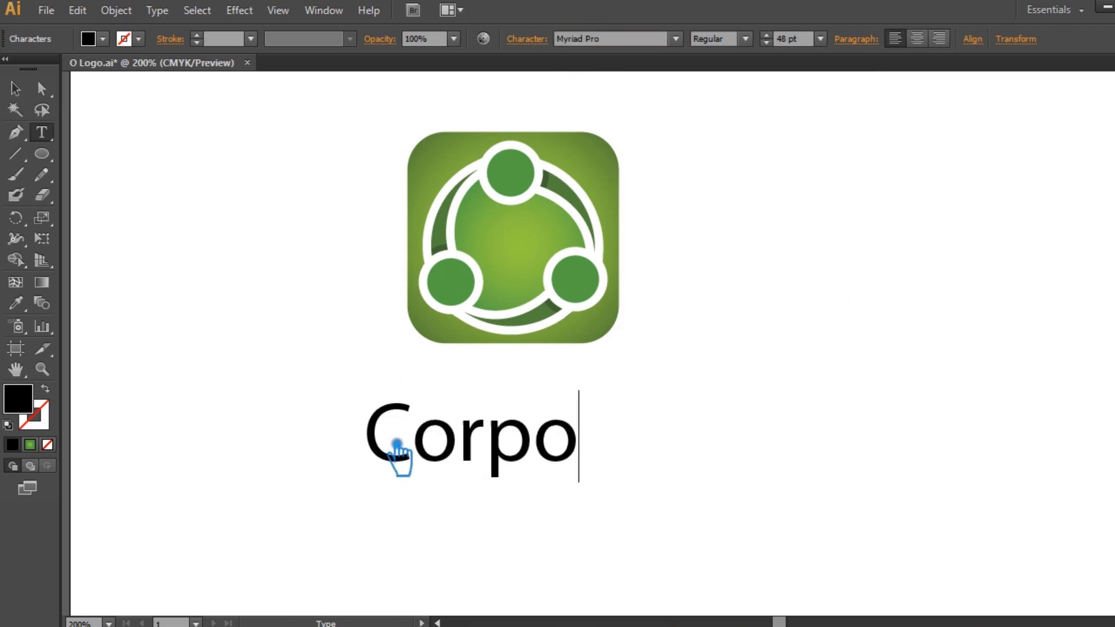
{"action": "type", "text": "rate Name"}
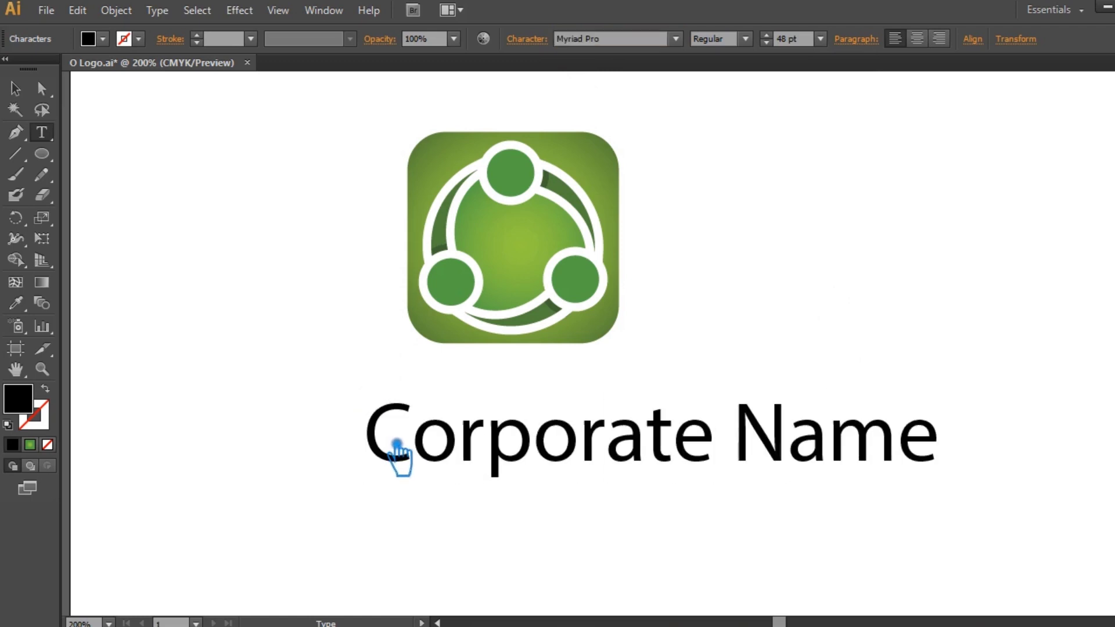
{"action": "left_click", "coordinate": [15, 88]}
{"action": "left_click_drag", "start_coordinate": [670, 464], "coordinate": [574, 426]}
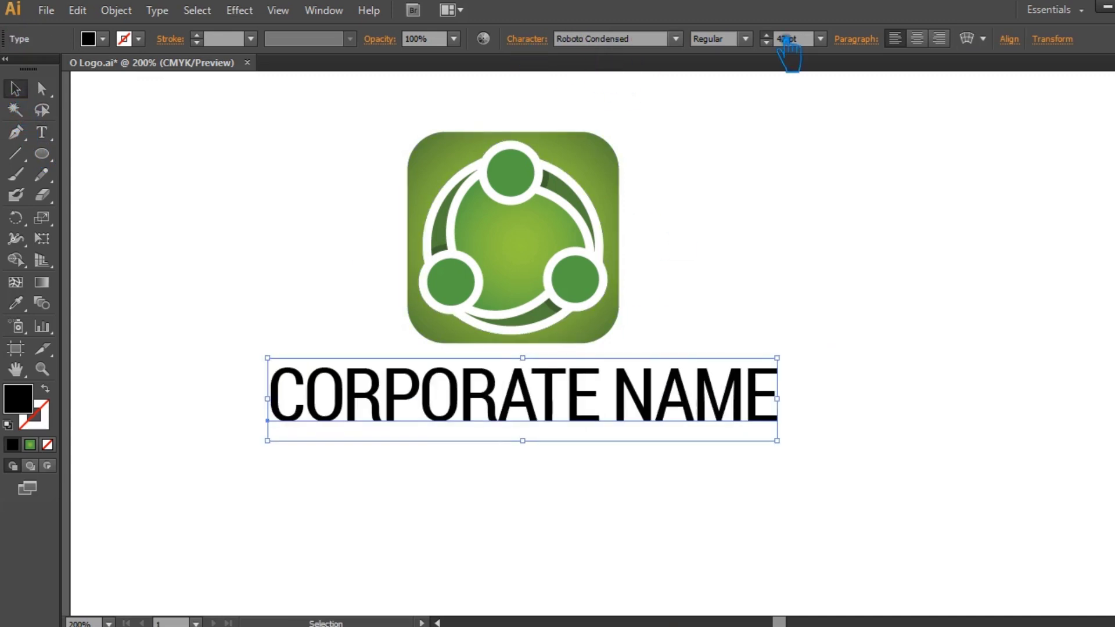
{"action": "key", "text": "Up"}
- Try the Bold font style on the company name and restore it to Regular
{"action": "left_click", "coordinate": [747, 40]}
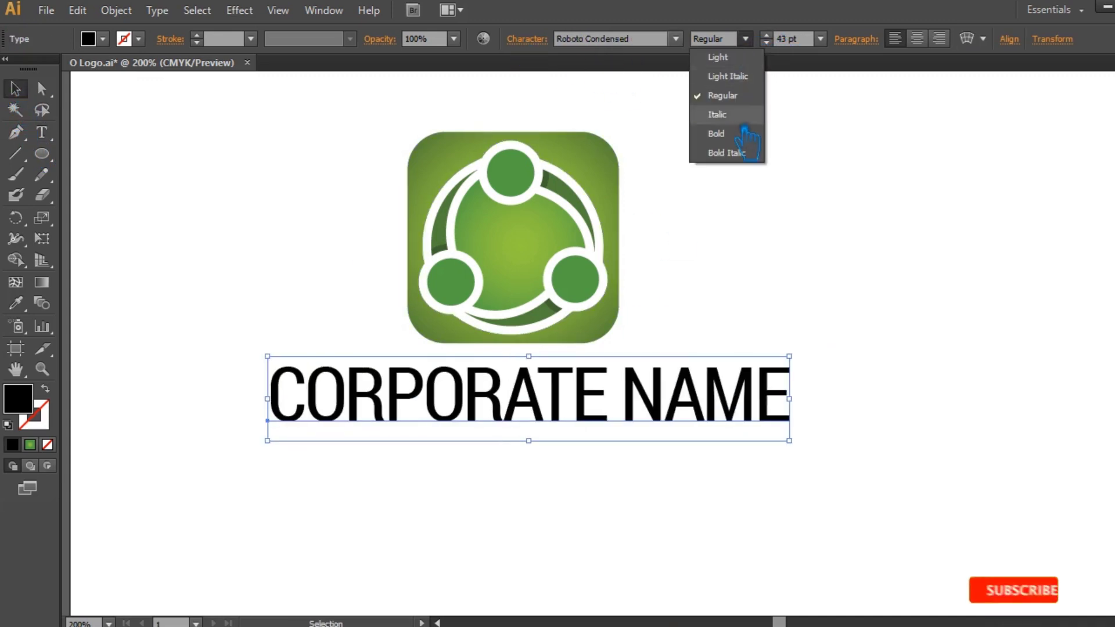
{"action": "left_click", "coordinate": [746, 130]}
{"action": "left_click", "coordinate": [746, 40]}
{"action": "left_click", "coordinate": [745, 92]}
{"action": "left_click", "coordinate": [743, 198]}
{"action": "key", "text": "ctrl+z"}
- Align the logo and the company name to a common horizontal center
{"action": "left_click_drag", "start_coordinate": [759, 478], "coordinate": [431, 179]}
{"action": "left_click", "coordinate": [575, 38]}
{"action": "left_click", "coordinate": [888, 373]}
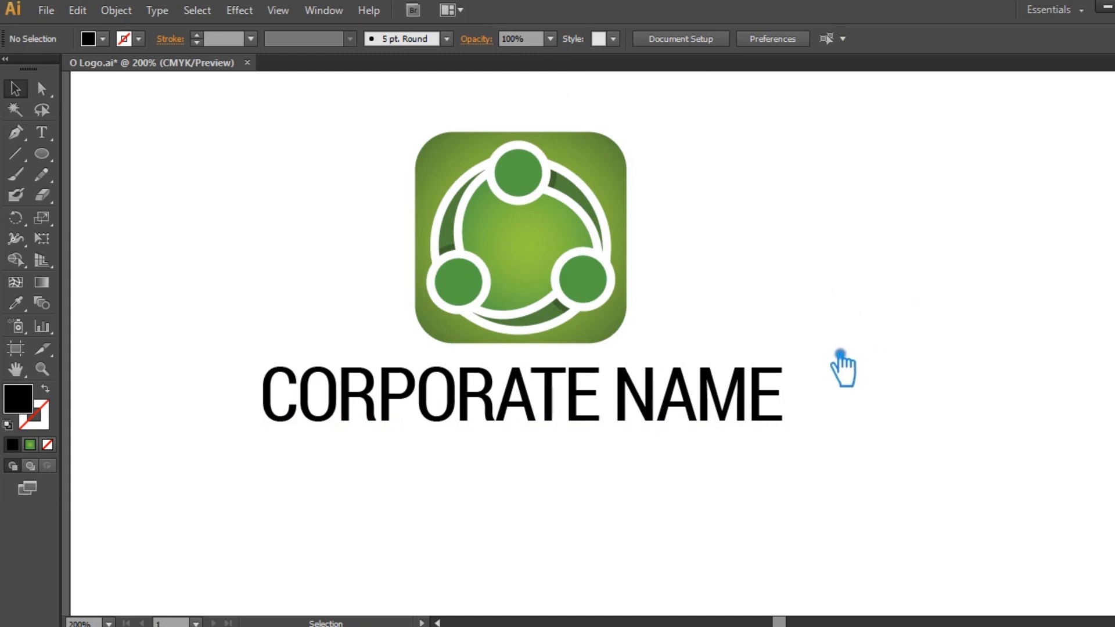
- Color the word CORPORATE with the dark green sampled from the ring's curved tail
{"action": "left_click", "coordinate": [42, 132]}
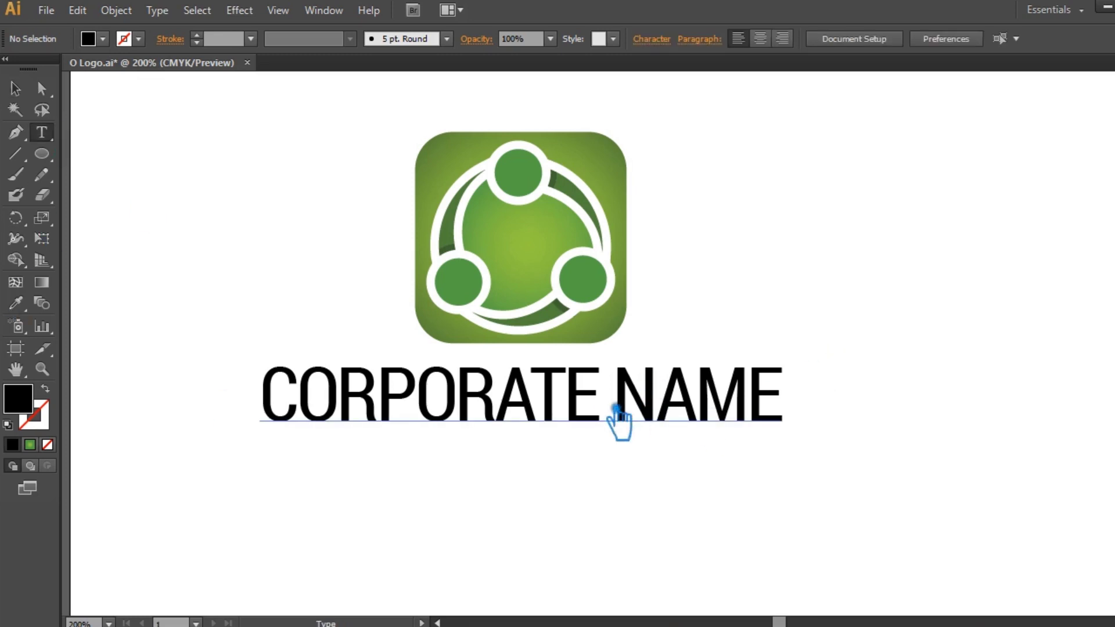
{"action": "left_click_drag", "start_coordinate": [604, 401], "coordinate": [244, 401]}
{"action": "left_click", "coordinate": [15, 303]}
{"action": "left_click", "coordinate": [465, 237]}
{"action": "left_click", "coordinate": [125, 132], "text": "ctrl"}
- Color the word NAME with the green sampled from the ring's upper circle
{"action": "left_click", "coordinate": [42, 132]}
{"action": "left_click_drag", "start_coordinate": [608, 401], "coordinate": [803, 402]}
{"action": "left_click", "coordinate": [16, 302]}
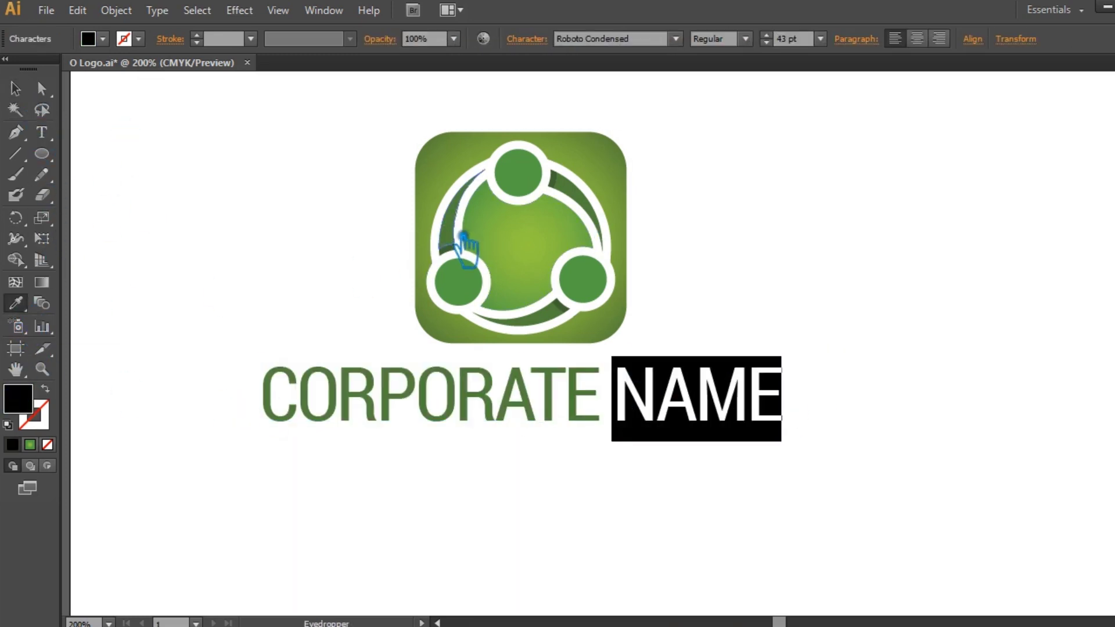
{"action": "left_click", "coordinate": [533, 184]}
{"action": "left_click", "coordinate": [16, 88]}
{"action": "left_click", "coordinate": [185, 164]}
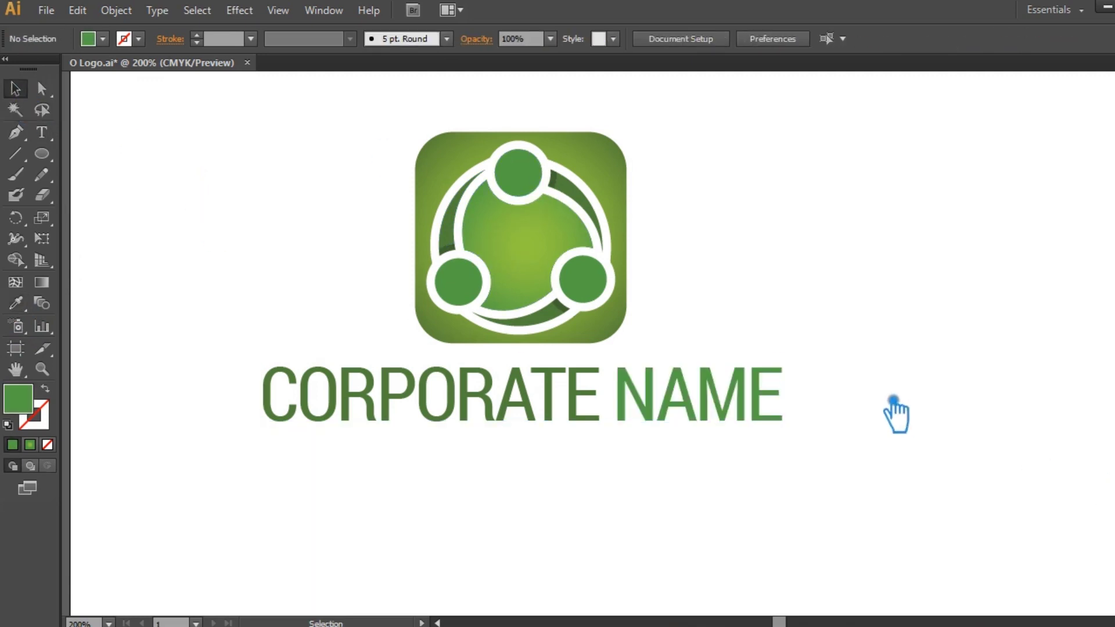
- Add the text TAGLINE GOES HERE at 24 pt below the company name
{"action": "key", "text": "t"}
{"action": "left_click", "coordinate": [365, 511]}
{"action": "left_click", "coordinate": [820, 38]}
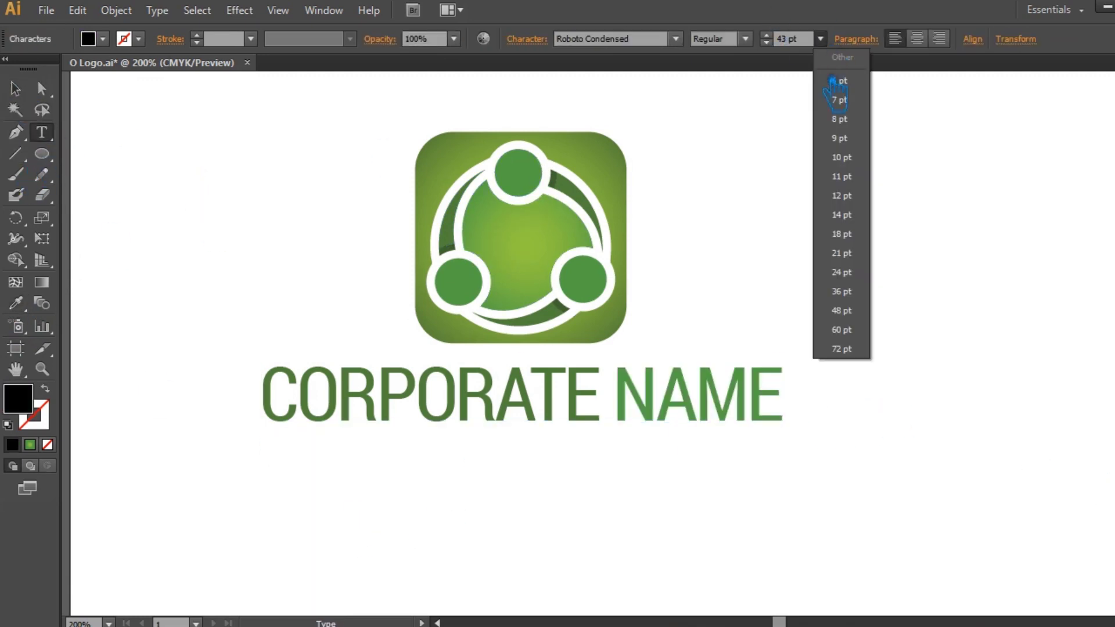
{"action": "left_click", "coordinate": [858, 273]}
{"action": "type", "text": "TAGLINE GOES HERE"}
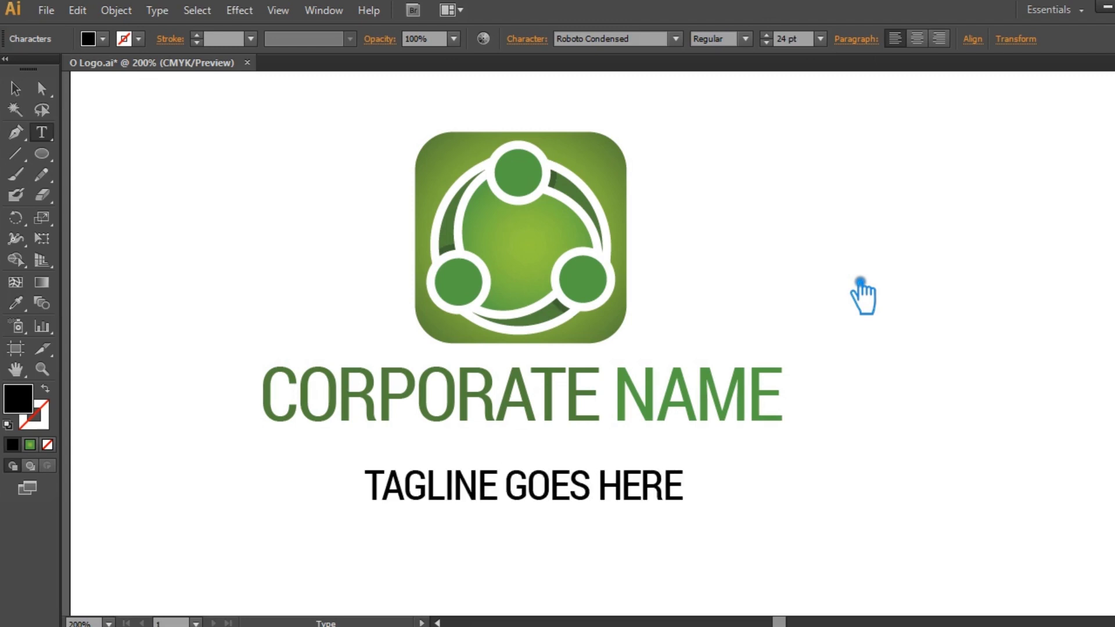
- Reduce the tagline text to 12 pt and move it up close beneath the company name
{"action": "key", "text": "Escape"}
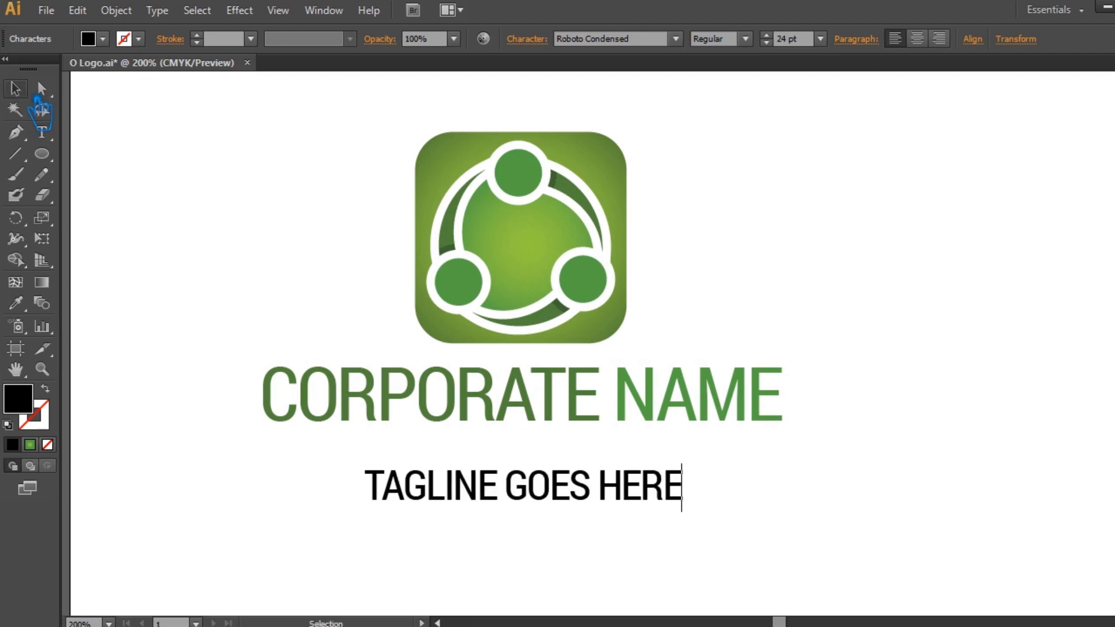
{"action": "left_click", "coordinate": [820, 39]}
{"action": "left_click", "coordinate": [862, 244]}
{"action": "left_click", "coordinate": [820, 38]}
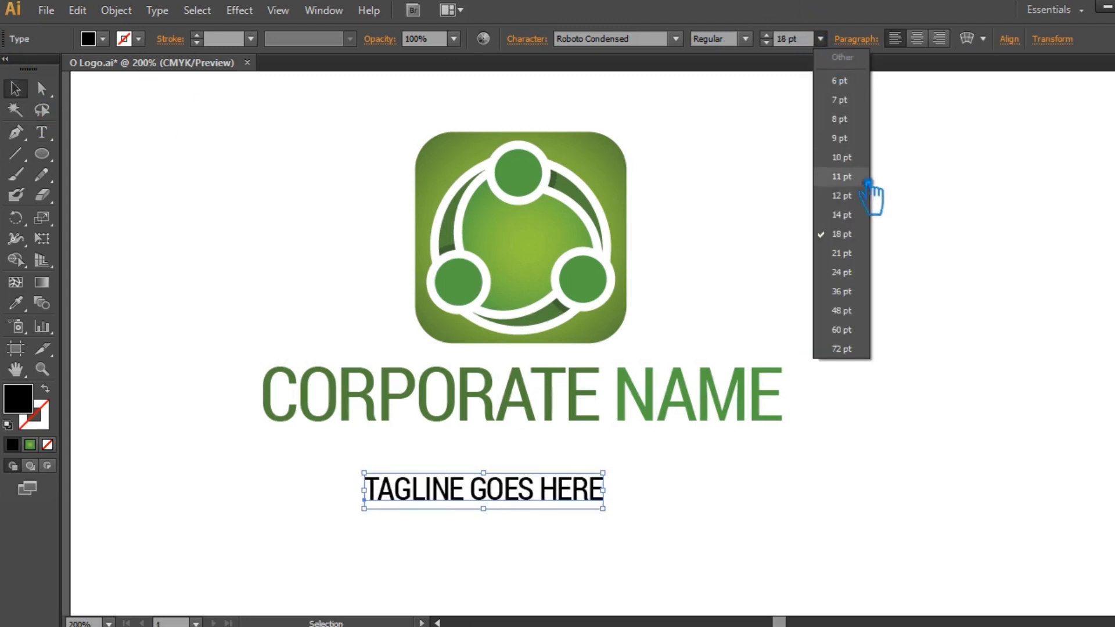
{"action": "left_click", "coordinate": [858, 201]}
{"action": "left_click_drag", "start_coordinate": [488, 495], "coordinate": [525, 457]}
- Set the tagline's character tracking to 400 and center it under the company name
{"action": "left_click", "coordinate": [540, 46]}
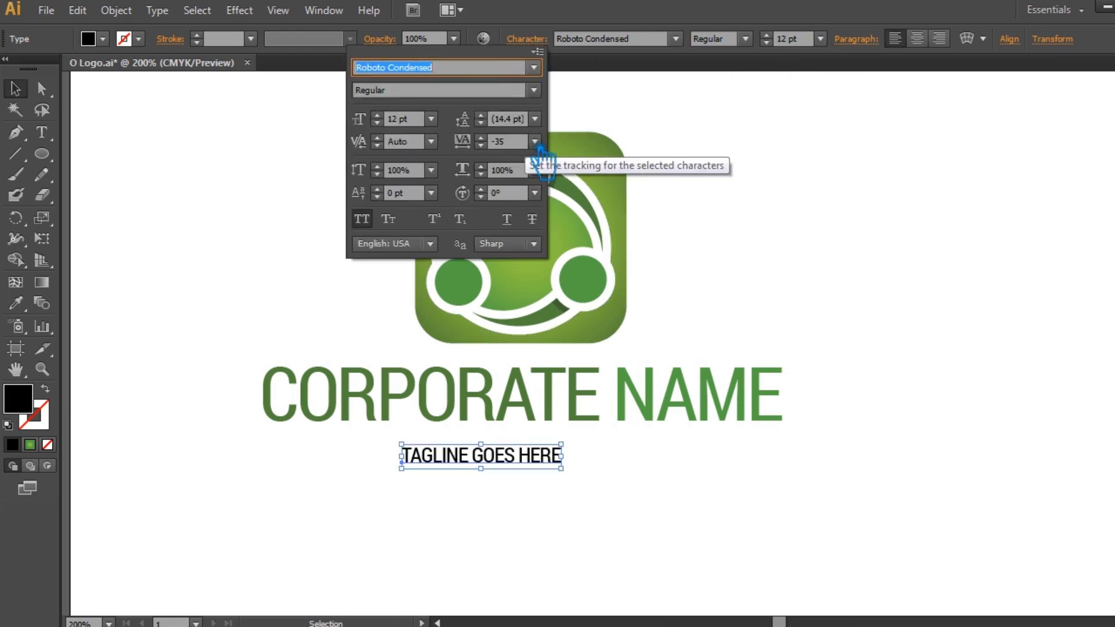
{"action": "left_click", "coordinate": [533, 152]}
{"action": "left_click", "coordinate": [525, 168]}
{"action": "left_click", "coordinate": [674, 290]}
{"action": "left_click_drag", "start_coordinate": [643, 459], "coordinate": [689, 452]}
- Reduce the tracking on the tagline's final letter E to remove the trailing space
{"action": "left_click", "coordinate": [41, 133]}
{"action": "left_click", "coordinate": [536, 49]}
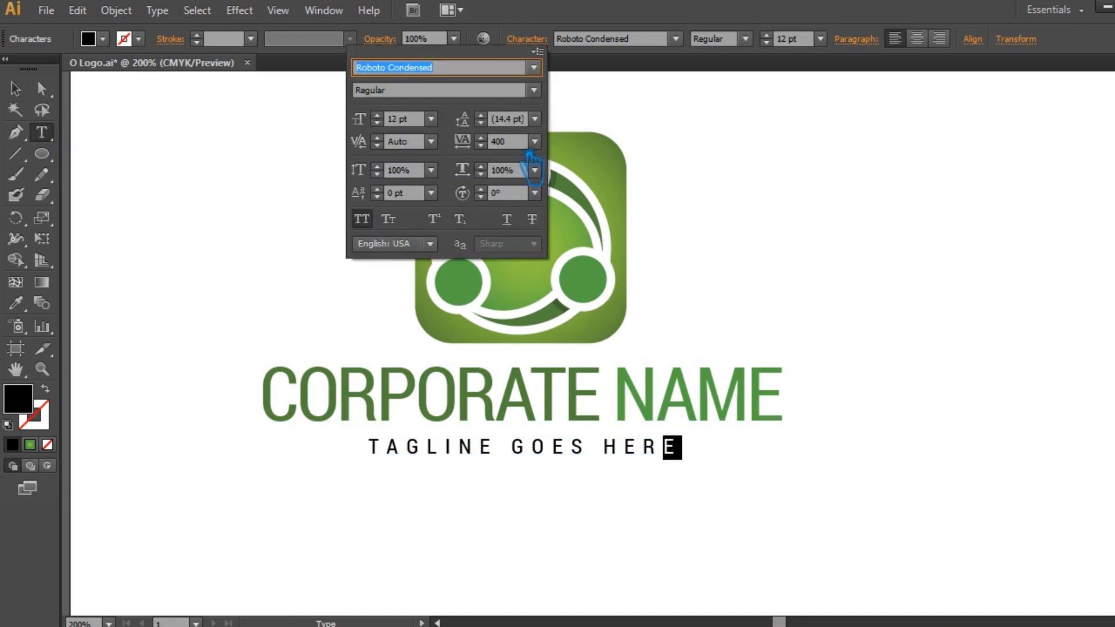
{"action": "key", "text": "Escape"}
{"action": "key", "text": "Escape"}
{"action": "left_click", "coordinate": [891, 441]}
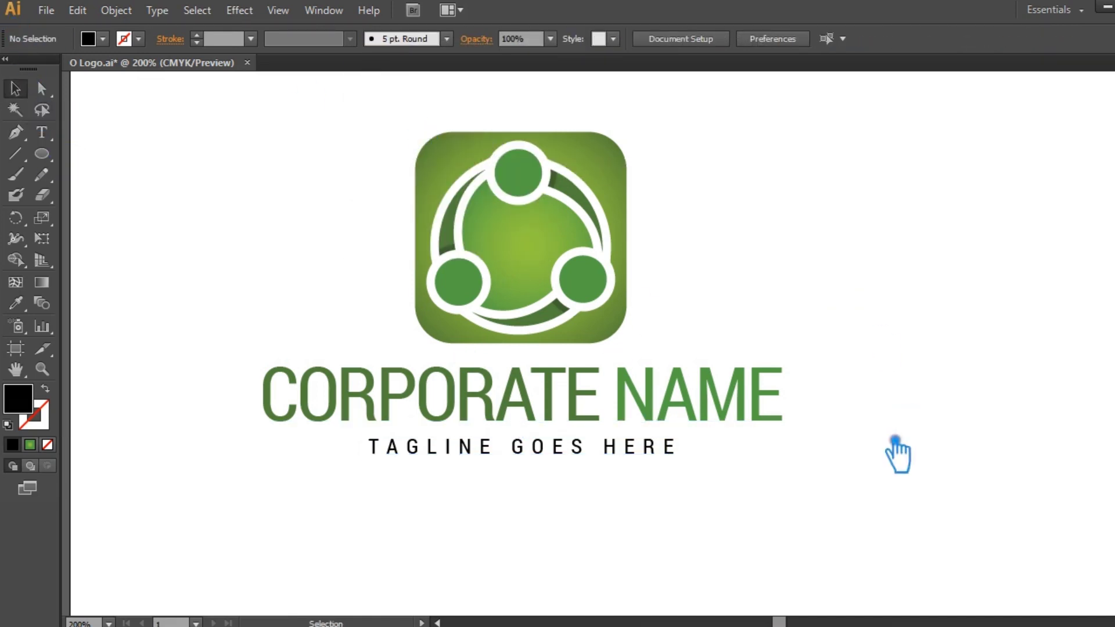
- Set the tagline's font style to Regular and nudge it slightly up toward the company name
{"action": "left_click", "coordinate": [614, 451]}
{"action": "left_click", "coordinate": [745, 39]}
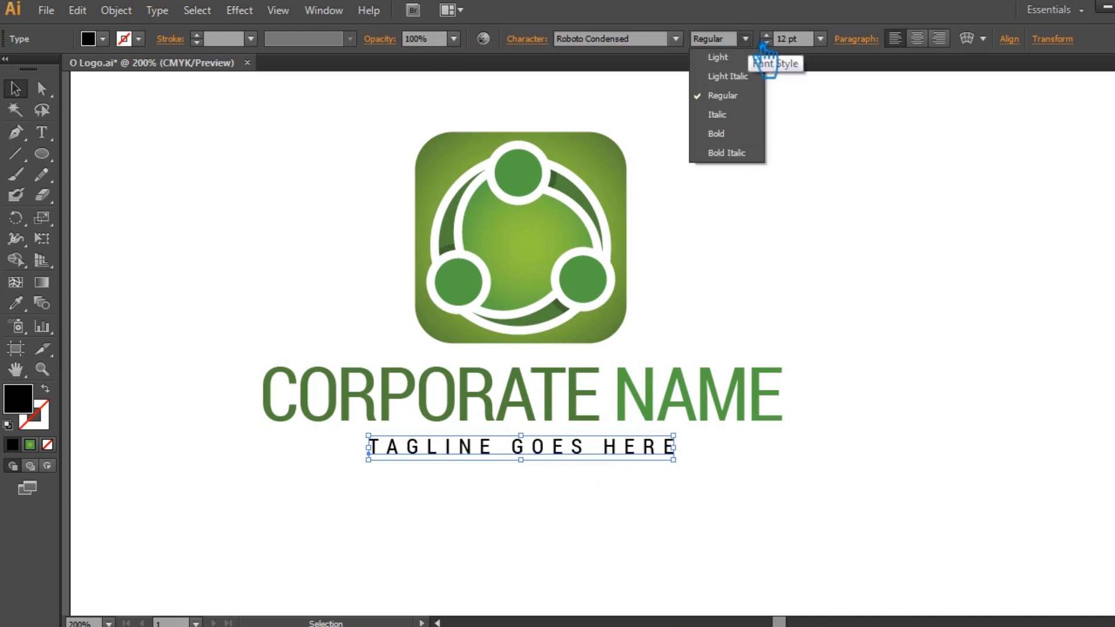
{"action": "left_click", "coordinate": [746, 55]}
{"action": "left_click", "coordinate": [746, 107]}
{"action": "left_click_drag", "start_coordinate": [621, 459], "coordinate": [622, 456]}
- Fill the tagline with a near-black gray
{"action": "double_click", "coordinate": [42, 418]}
{"action": "left_click_drag", "start_coordinate": [515, 326], "coordinate": [481, 337]}
{"action": "left_click", "coordinate": [873, 144]}
{"action": "left_click", "coordinate": [865, 454]}
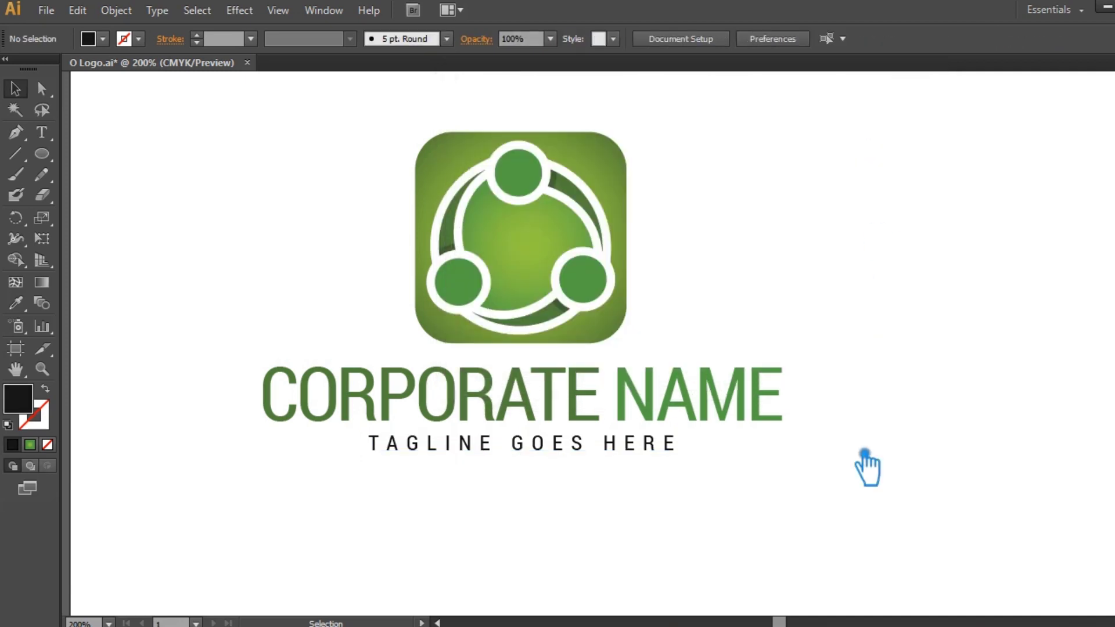
- Set the tagline's fill to the dark gray hex color 282828
{"action": "left_click", "coordinate": [624, 454]}
{"action": "double_click", "coordinate": [19, 399]}
{"action": "type", "text": "282828"}
{"action": "key", "text": "Return"}
{"action": "left_click", "coordinate": [953, 270]}
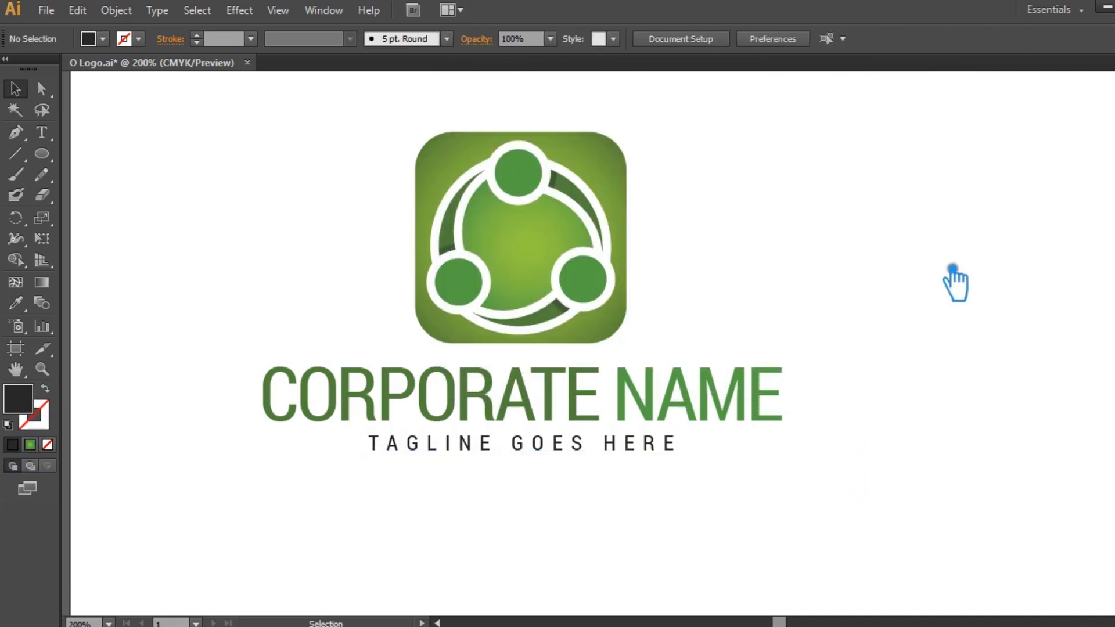
- Scale down the rounded-square badge and position it centered above the company name with a larger gap
{"action": "left_click", "coordinate": [624, 319]}
{"action": "left_click_drag", "start_coordinate": [627, 319], "coordinate": [620, 366]}
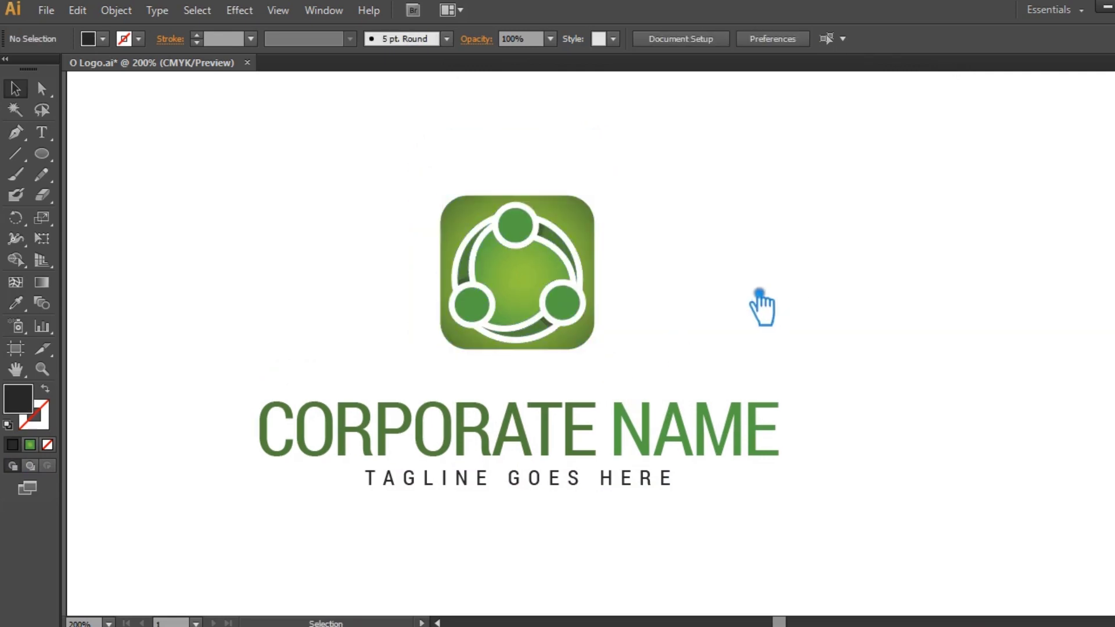
{"action": "mouse_move", "coordinate": [552, 271]}
{"action": "left_mouse_down"}
{"action": "mouse_move", "coordinate": [553, 296]}
{"action": "mouse_move", "coordinate": [551, 277]}
{"action": "left_mouse_up"}
{"action": "left_click", "coordinate": [697, 263]}
{"action": "left_click", "coordinate": [703, 508]}
- Group the badge, company name and tagline, and place a copy of the group beside the original
{"action": "key", "text": "ctrl+a"}
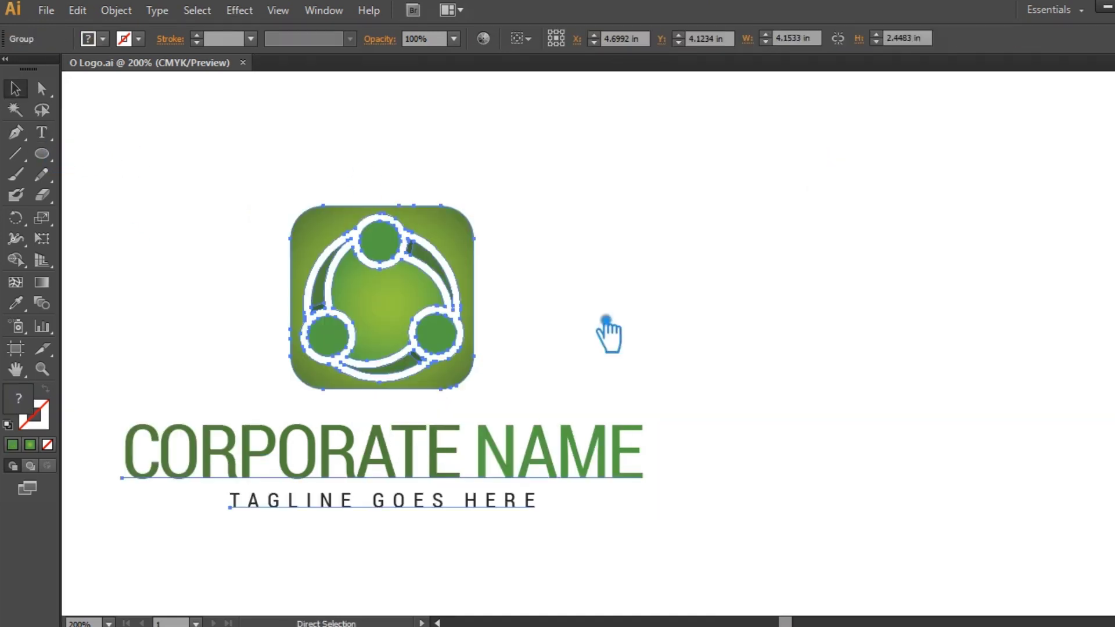
{"action": "left_click", "coordinate": [610, 331]}
{"action": "left_click_drag", "start_coordinate": [510, 286], "coordinate": [934, 355]}
{"action": "left_click_drag", "start_coordinate": [588, 494], "coordinate": [475, 419]}
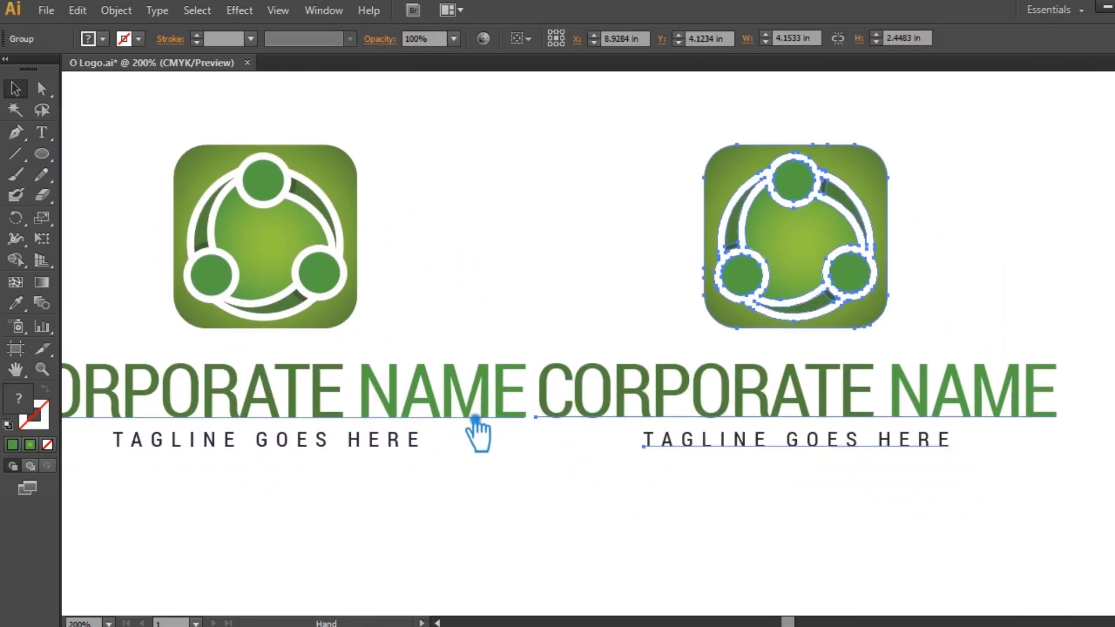
- Scale both logo groups down together to about half size and reposition them on the artboard
{"action": "key", "text": "ctrl+a"}
{"action": "left_click_drag", "start_coordinate": [1067, 455], "coordinate": [836, 400]}
{"action": "left_click", "coordinate": [716, 468]}
{"action": "left_click_drag", "start_coordinate": [677, 368], "coordinate": [722, 368]}
{"action": "left_click", "coordinate": [721, 428]}
- Save the document with the two logo versions
{"action": "scroll", "coordinate": [729, 468], "scroll_direction": "up", "scroll_amount": 1}
{"action": "key", "text": "ctrl+plus"}
{"action": "key", "text": "ctrl+plus"}
{"action": "mouse_move", "coordinate": [662, 451]}
{"action": "left_mouse_down"}
{"action": "mouse_move", "coordinate": [681, 469]}
{"action": "mouse_move", "coordinate": [653, 465]}
{"action": "left_mouse_up"}
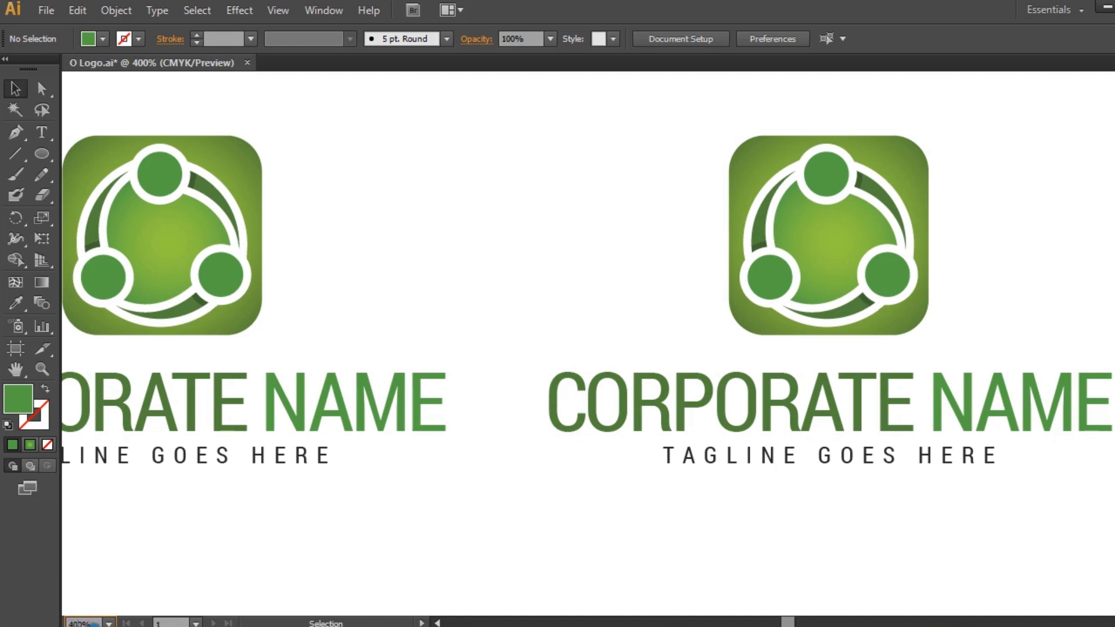
{"action": "key", "text": "Return"}
{"action": "left_click_drag", "start_coordinate": [483, 294], "coordinate": [540, 309]}
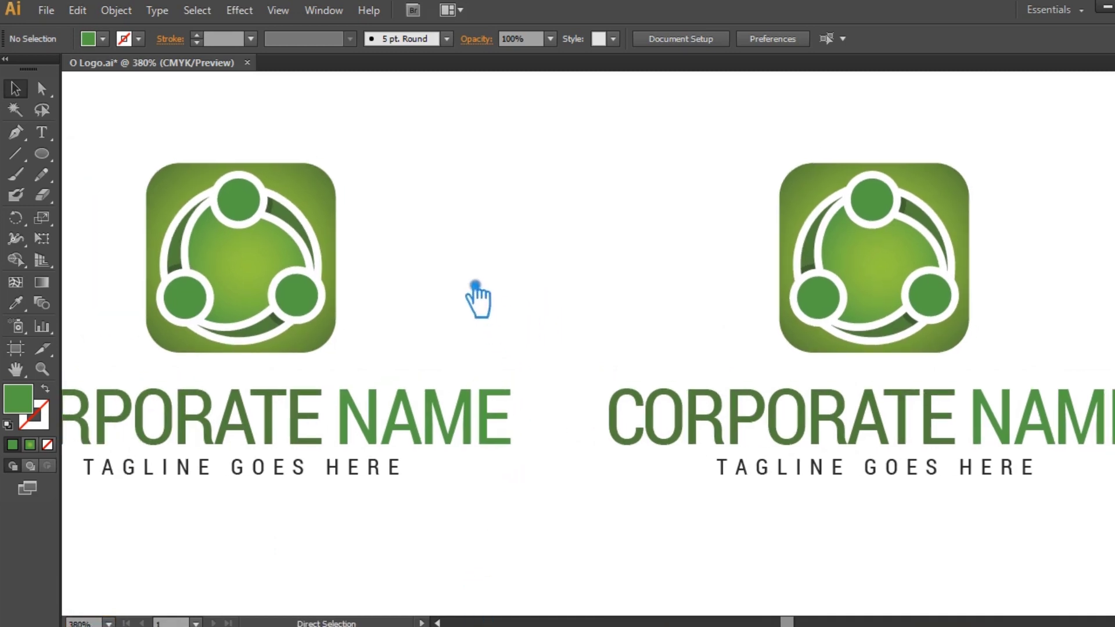
{"action": "key", "text": "ctrl+s"}
{"action": "key", "text": "s"}
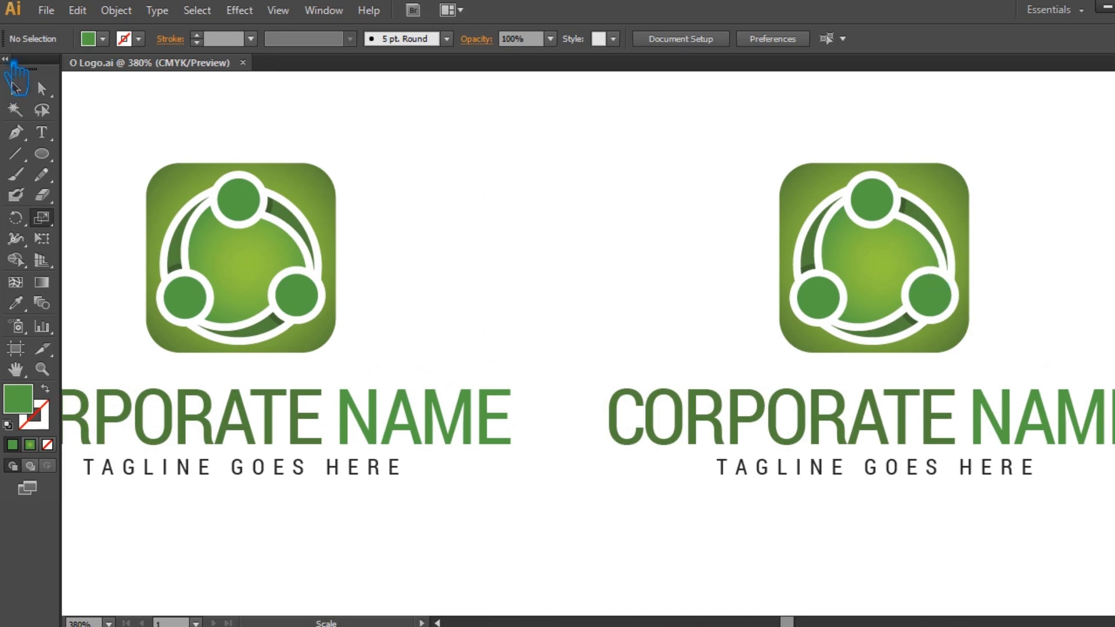
{"action": "key", "text": "ctrl+1"}
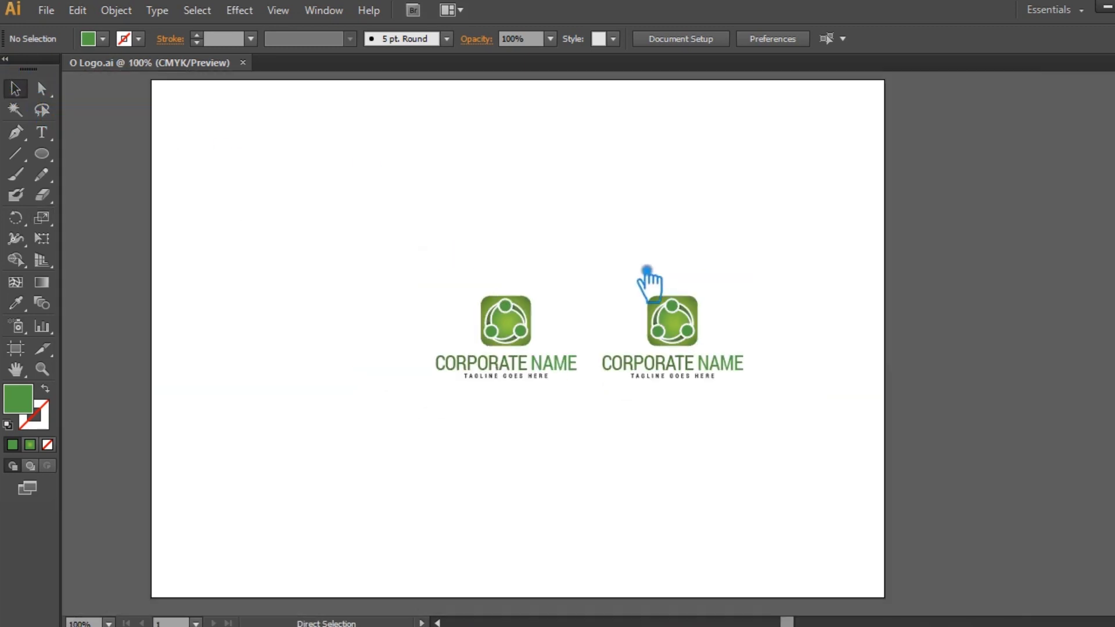
- Draw a small circle to the right of the logo copy as a color swatch
{"action": "key", "text": "ctrl+plus"}
{"action": "key", "text": "ctrl+plus"}
{"action": "key", "text": "ctrl+plus"}
{"action": "key", "text": "ctrl+plus"}
{"action": "left_click_drag", "start_coordinate": [647, 286], "coordinate": [439, 245]}
{"action": "key", "text": "l"}
{"action": "left_click_drag", "start_coordinate": [1029, 124], "coordinate": [1092, 187]}
{"action": "left_click", "coordinate": [15, 88]}
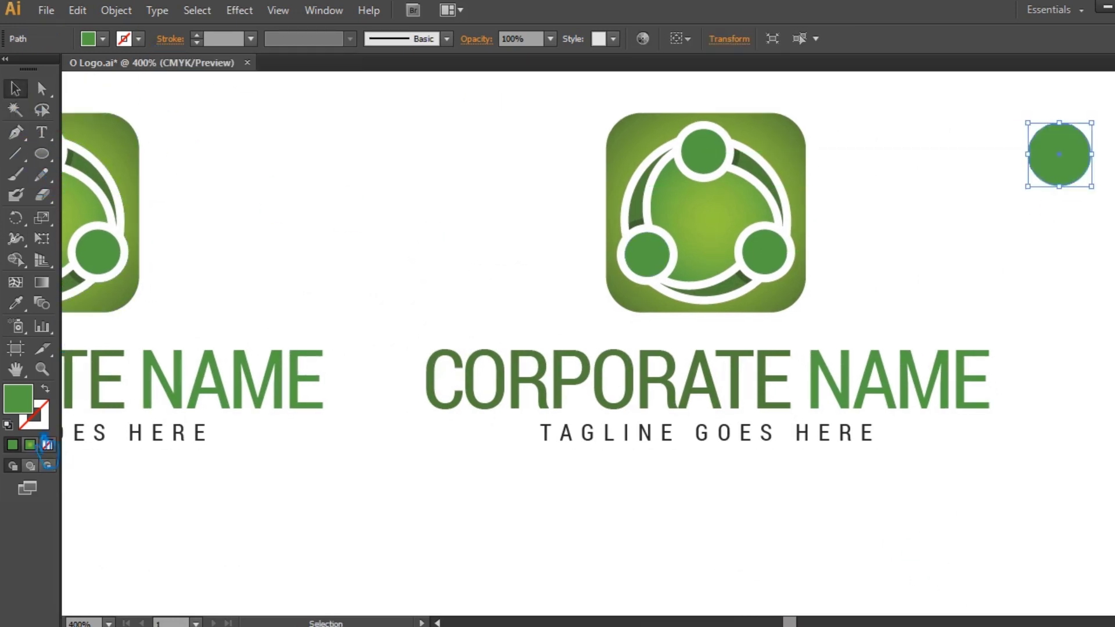
- Fill the swatch circle with light turquoise 8DFFEC
{"action": "double_click", "coordinate": [27, 410]}
{"action": "left_click_drag", "start_coordinate": [729, 243], "coordinate": [731, 249]}
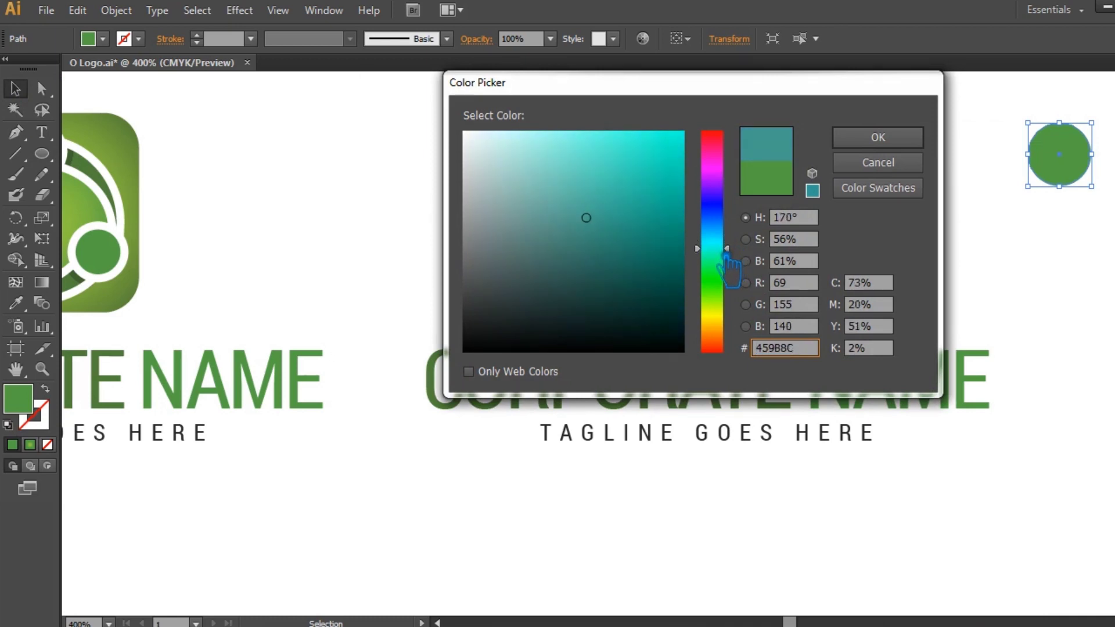
{"action": "mouse_move", "coordinate": [602, 217]}
{"action": "left_mouse_down"}
{"action": "mouse_move", "coordinate": [628, 185]}
{"action": "mouse_move", "coordinate": [570, 133]}
{"action": "left_mouse_up"}
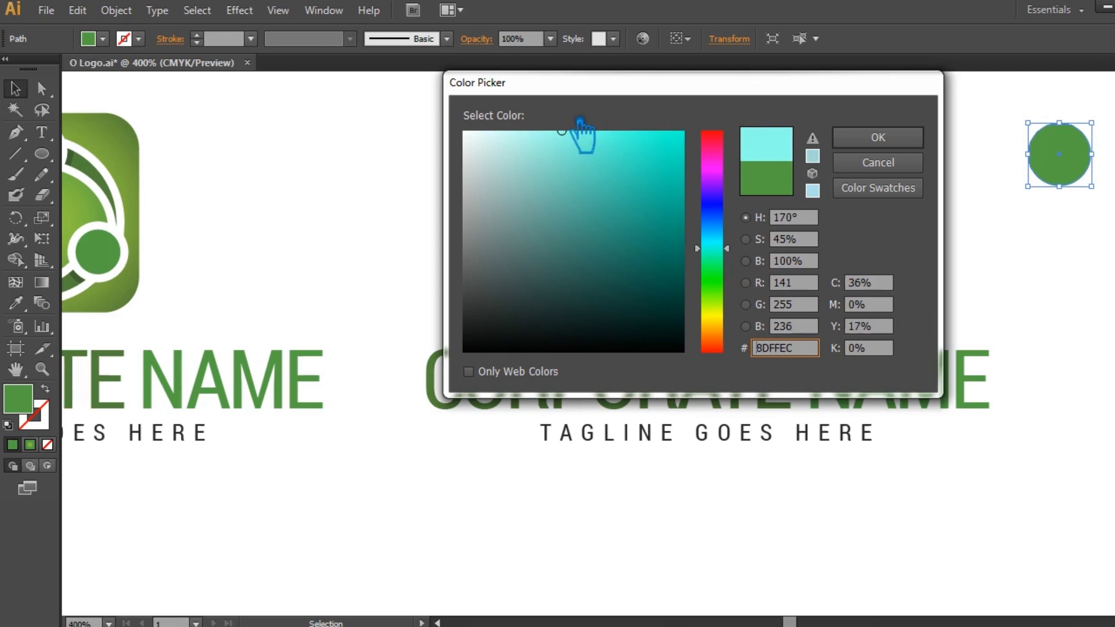
{"action": "left_click", "coordinate": [878, 137]}
{"action": "left_click", "coordinate": [908, 166]}
- Duplicate the swatch circle directly below and fill the copy with dark teal 1A6B5B
{"action": "left_click_drag", "start_coordinate": [1075, 174], "coordinate": [1076, 232]}
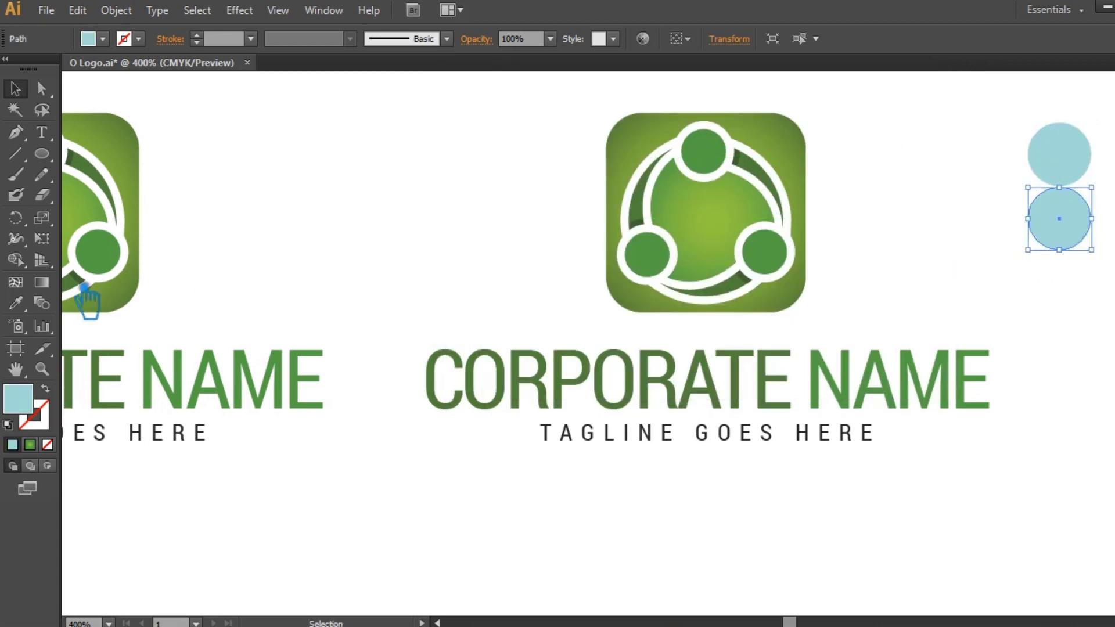
{"action": "double_click", "coordinate": [18, 399]}
{"action": "mouse_move", "coordinate": [652, 249]}
{"action": "left_mouse_down"}
{"action": "mouse_move", "coordinate": [661, 271]}
{"action": "mouse_move", "coordinate": [650, 261]}
{"action": "mouse_move", "coordinate": [650, 279]}
{"action": "mouse_move", "coordinate": [647, 264]}
{"action": "left_mouse_up"}
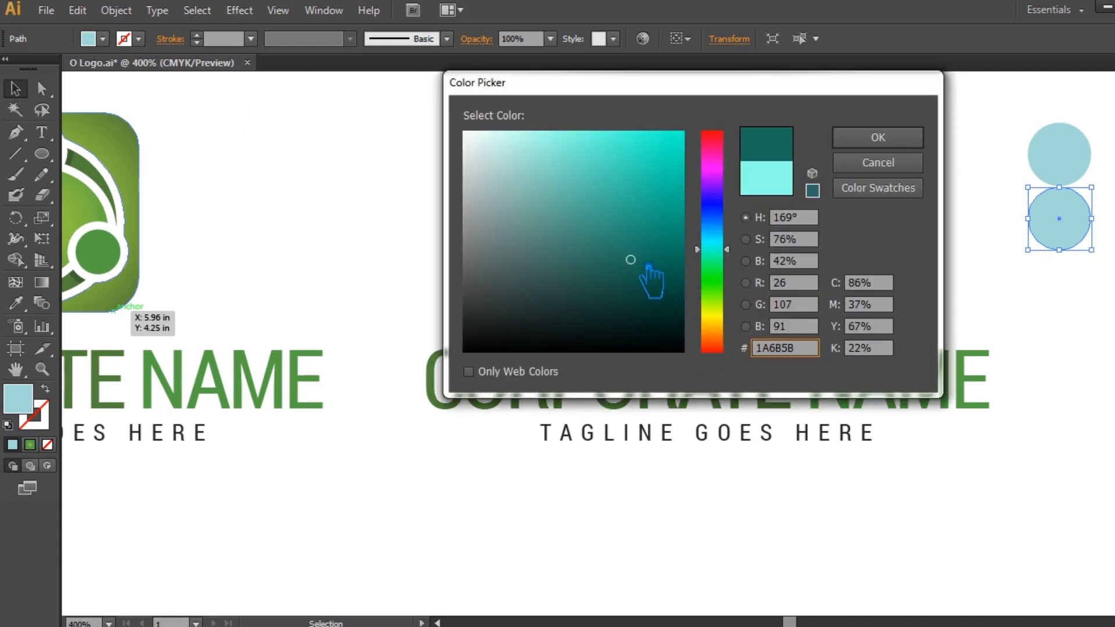
{"action": "left_click", "coordinate": [909, 139]}
- Duplicate the dark teal circle below as a third swatch and fill the middle circle with teal 31A38D
{"action": "left_click_drag", "start_coordinate": [1077, 240], "coordinate": [1080, 308]}
{"action": "left_click", "coordinate": [1062, 223]}
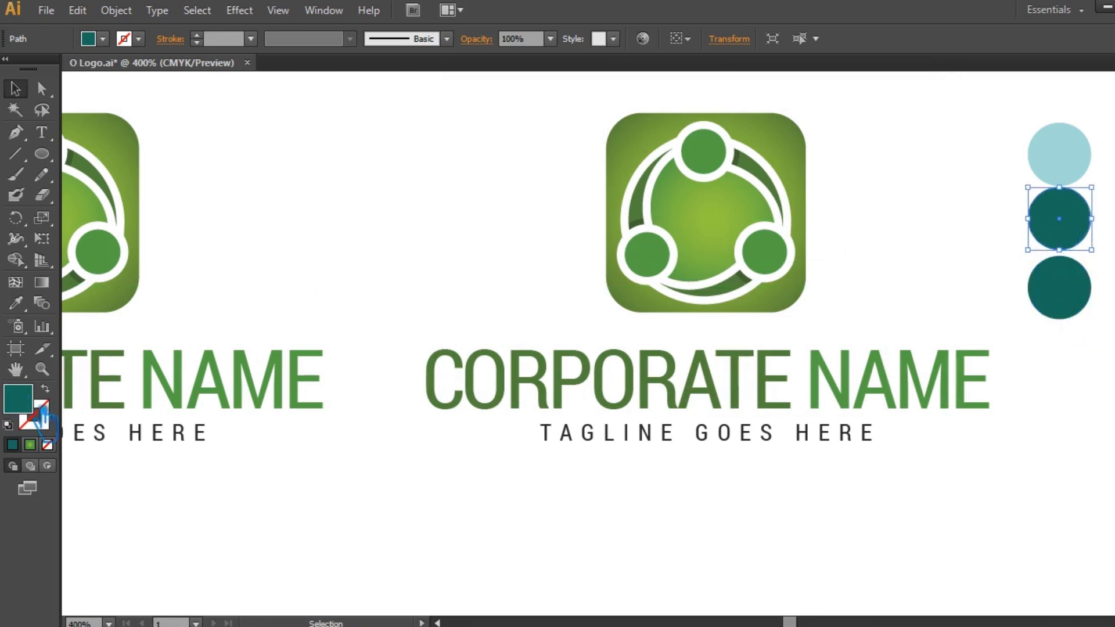
{"action": "double_click", "coordinate": [34, 400]}
{"action": "left_click_drag", "start_coordinate": [647, 274], "coordinate": [637, 218]}
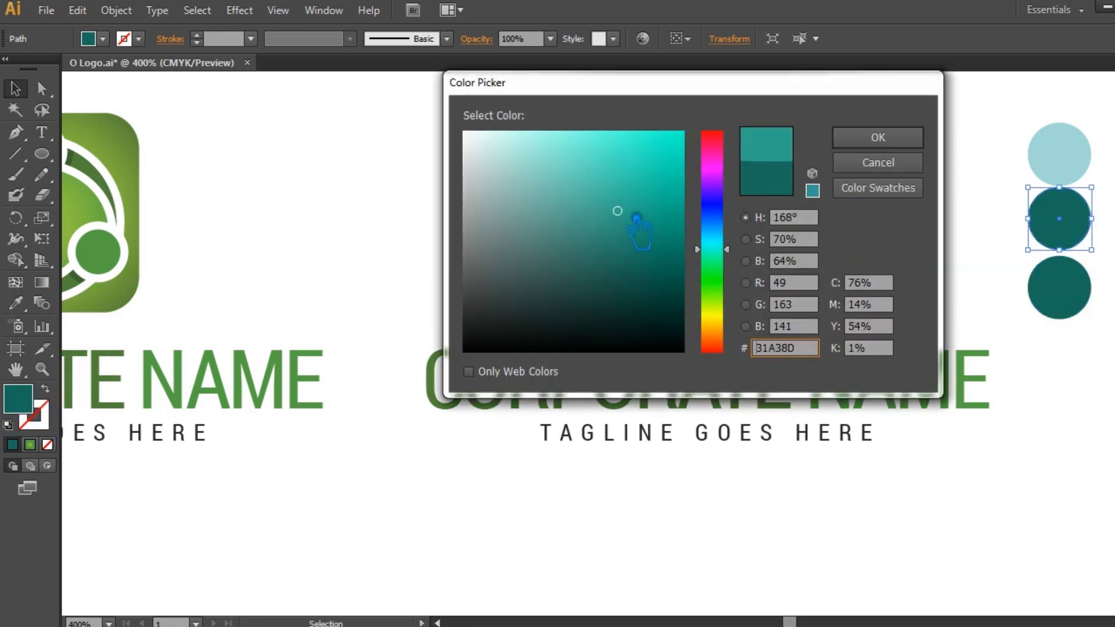
{"action": "left_click", "coordinate": [878, 137]}
{"action": "left_click", "coordinate": [966, 154]}
- Ungroup the logo copy, and ungroup its badge into separate shapes
{"action": "left_click_drag", "start_coordinate": [989, 251], "coordinate": [950, 285]}
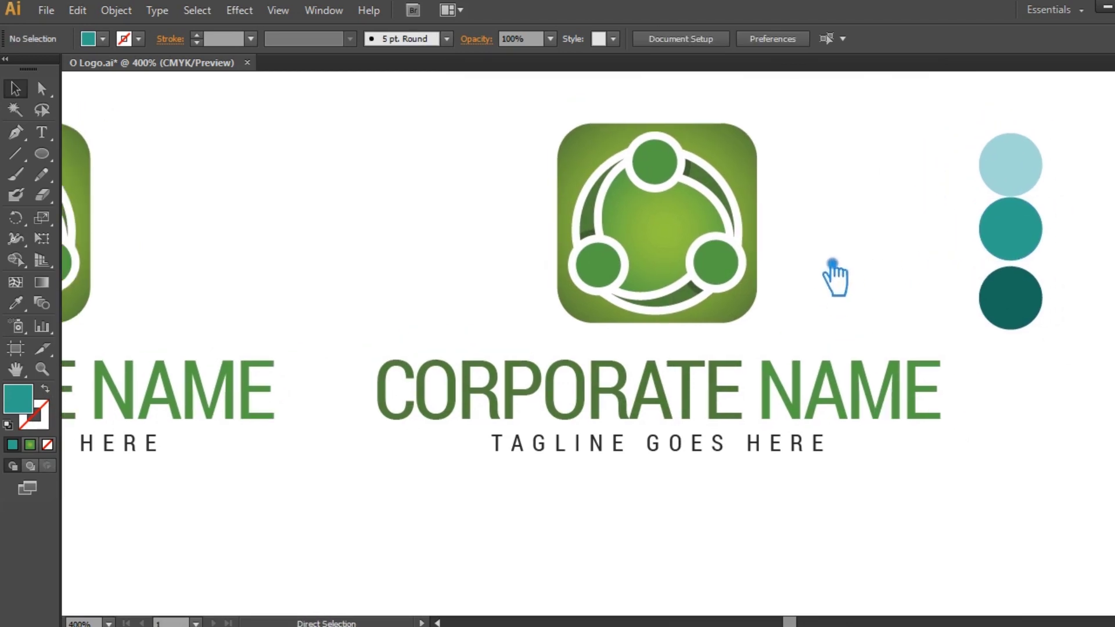
{"action": "right_click", "coordinate": [686, 235]}
{"action": "left_click", "coordinate": [720, 326]}
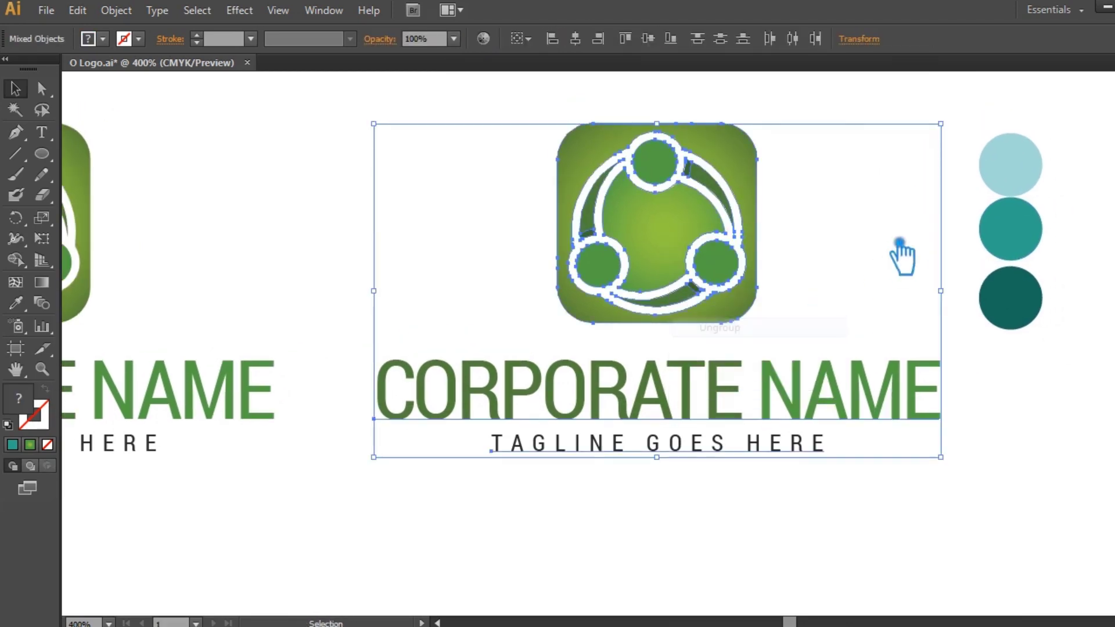
{"action": "left_click", "coordinate": [906, 251]}
{"action": "left_click", "coordinate": [664, 242]}
{"action": "right_click", "coordinate": [653, 216]}
{"action": "left_click", "coordinate": [726, 317]}
{"action": "left_click", "coordinate": [703, 249]}
{"action": "left_click", "coordinate": [1015, 293]}
{"action": "left_click", "coordinate": [1019, 238]}
{"action": "left_click", "coordinate": [811, 163]}
{"action": "left_click", "coordinate": [749, 174]}
{"action": "key", "text": "ctrl+F9"}
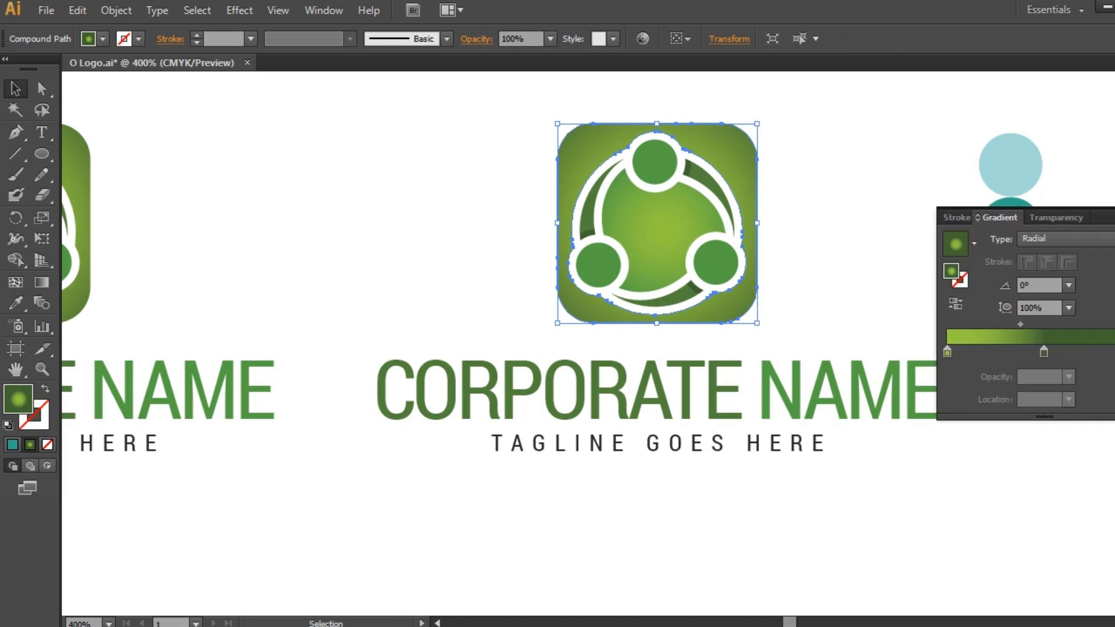
{"action": "left_click", "coordinate": [866, 183]}
{"action": "key", "text": "ctrl+F9"}
- Copy the hex color code of the dark teal swatch circle
{"action": "left_click", "coordinate": [1013, 299]}
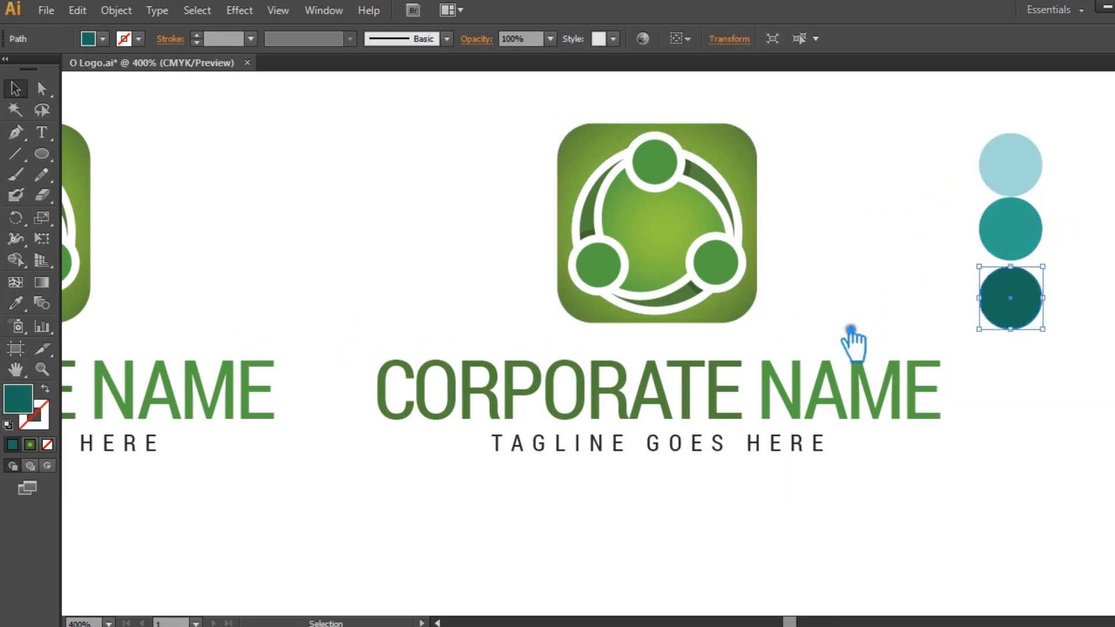
{"action": "double_click", "coordinate": [27, 407]}
{"action": "left_click", "coordinate": [859, 137]}
{"action": "key", "text": "ctrl+shift+a"}
- Set the outer color stop of the copied rounded square's radial gradient to dark teal 1A6B5B
{"action": "left_click", "coordinate": [726, 219]}
{"action": "key", "text": "ctrl+F9"}
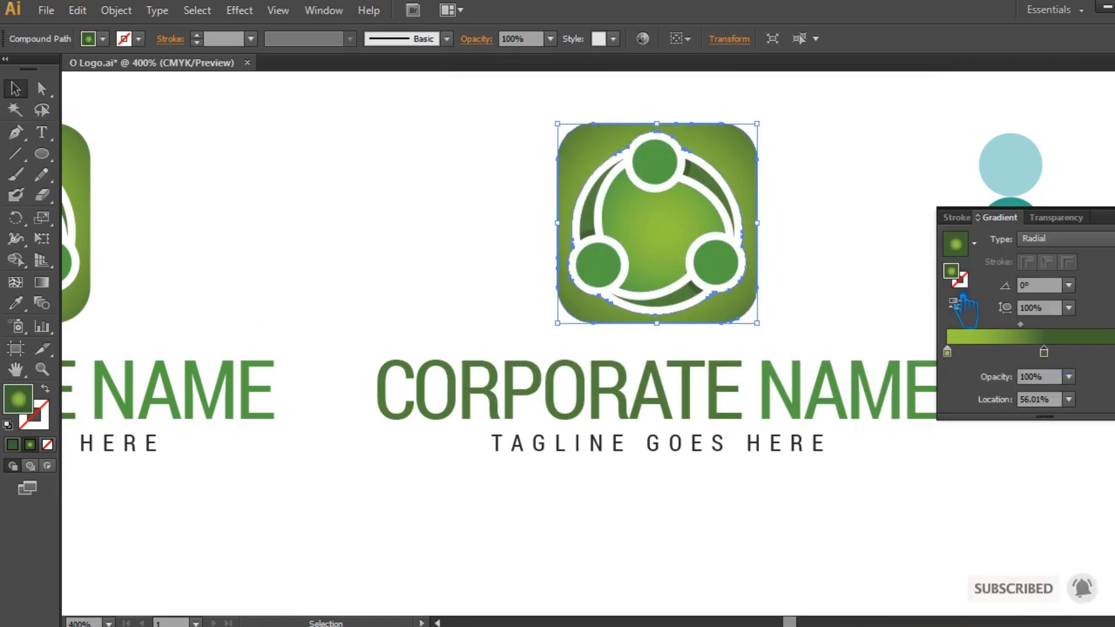
{"action": "double_click", "coordinate": [955, 273]}
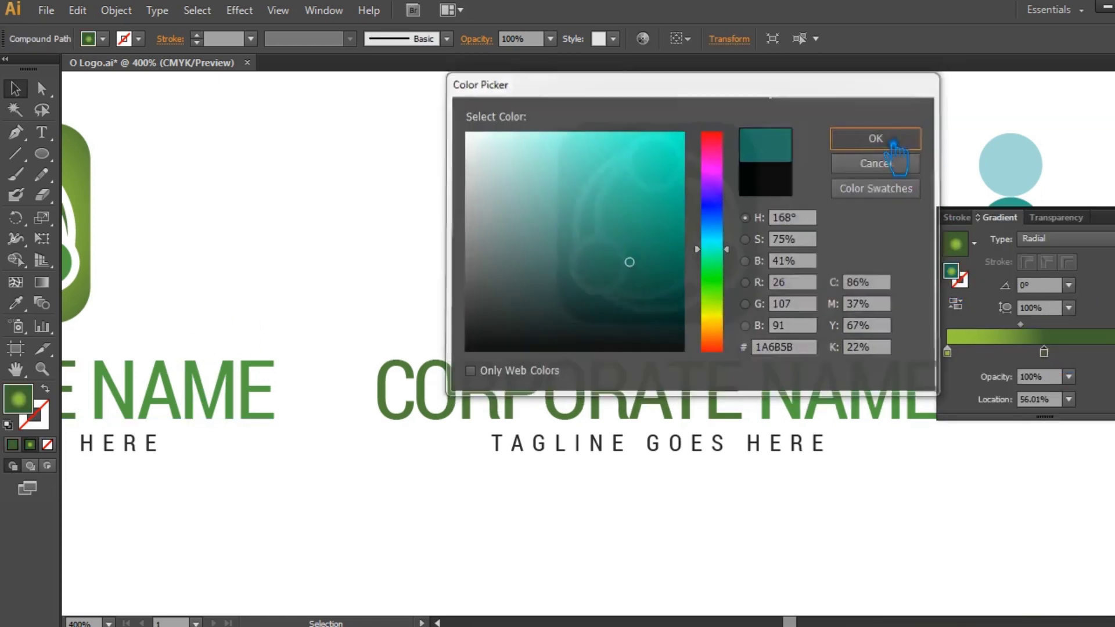
{"action": "left_click", "coordinate": [877, 137]}
{"action": "key", "text": "ctrl+F9"}
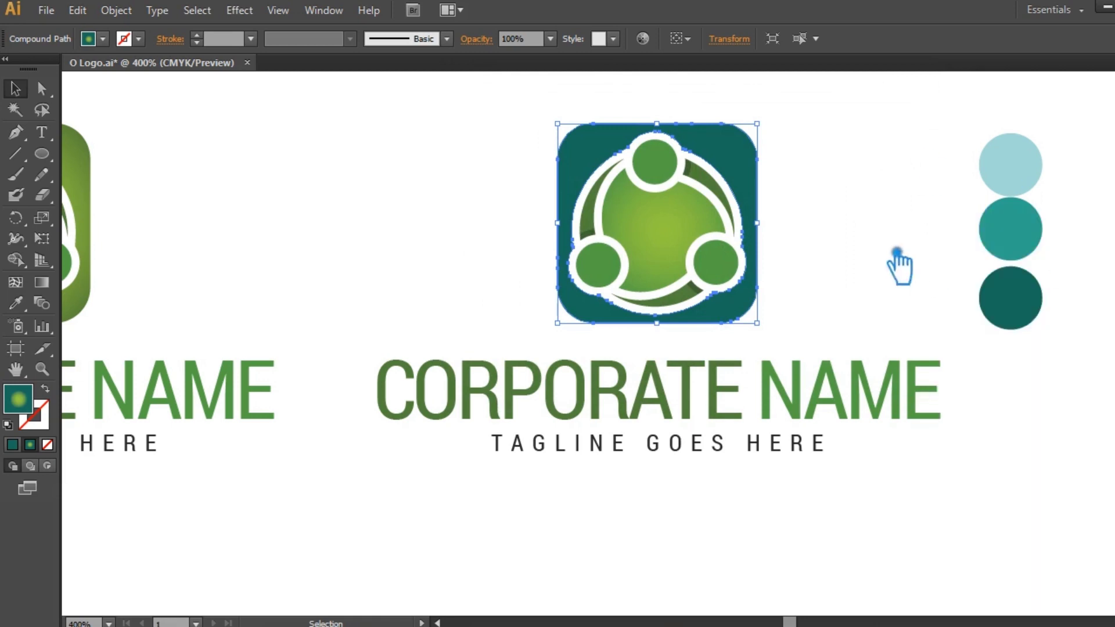
- Extend the rounded square's radial gradient outward beyond the shape's edge with the Gradient tool
{"action": "key", "text": "ctrl+minus"}
{"action": "key", "text": "ctrl+minus"}
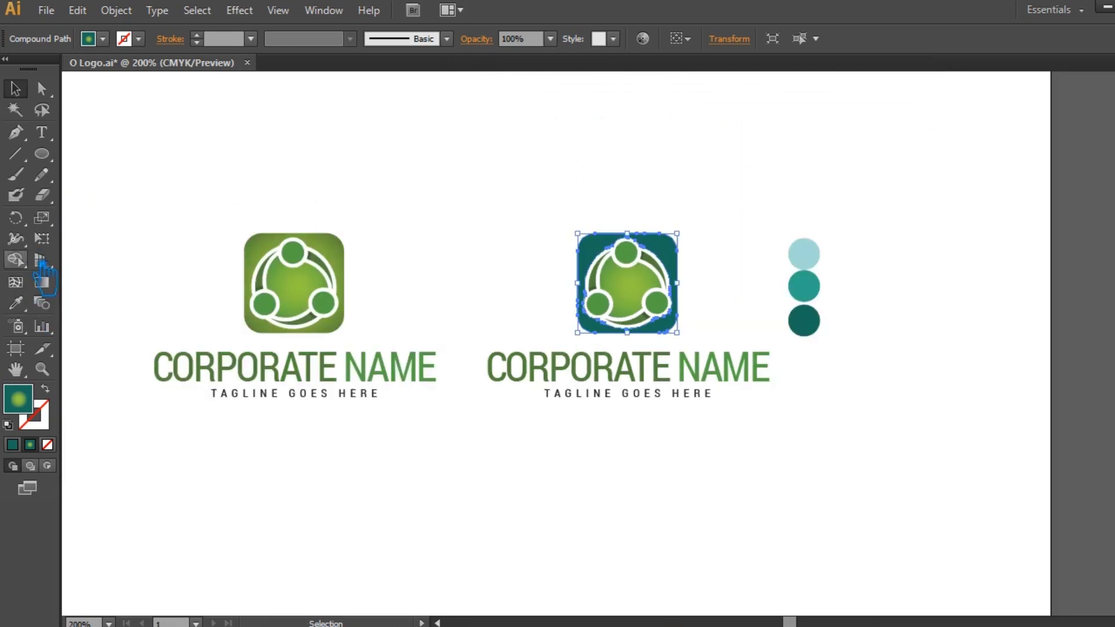
{"action": "left_click", "coordinate": [42, 283]}
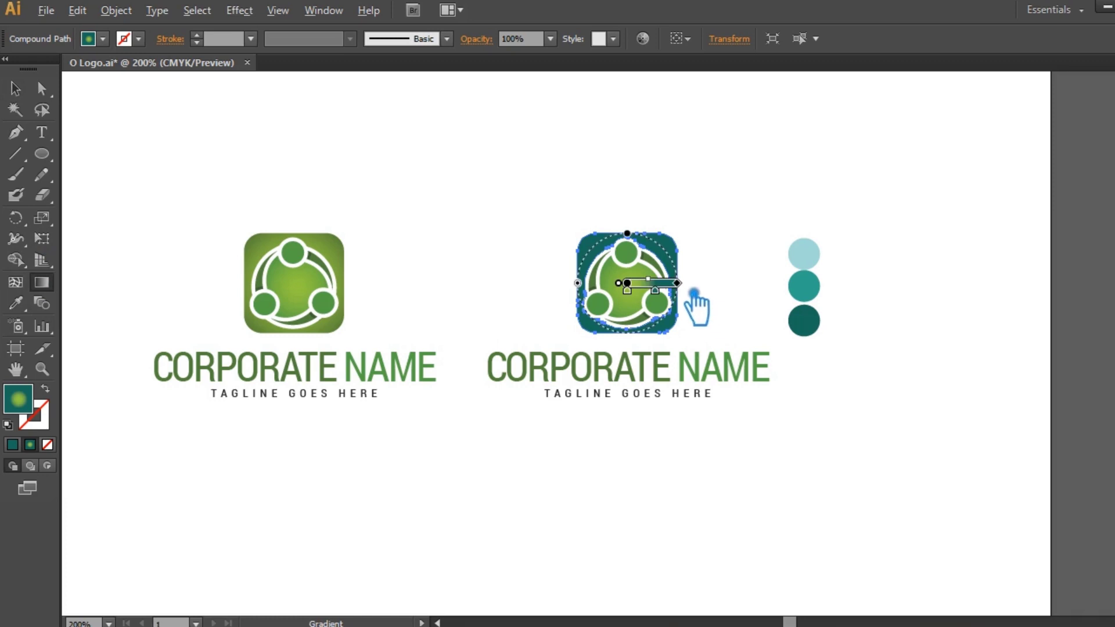
{"action": "mouse_move", "coordinate": [697, 292]}
{"action": "left_mouse_down"}
{"action": "mouse_move", "coordinate": [762, 291]}
{"action": "mouse_move", "coordinate": [751, 292]}
{"action": "left_mouse_up"}
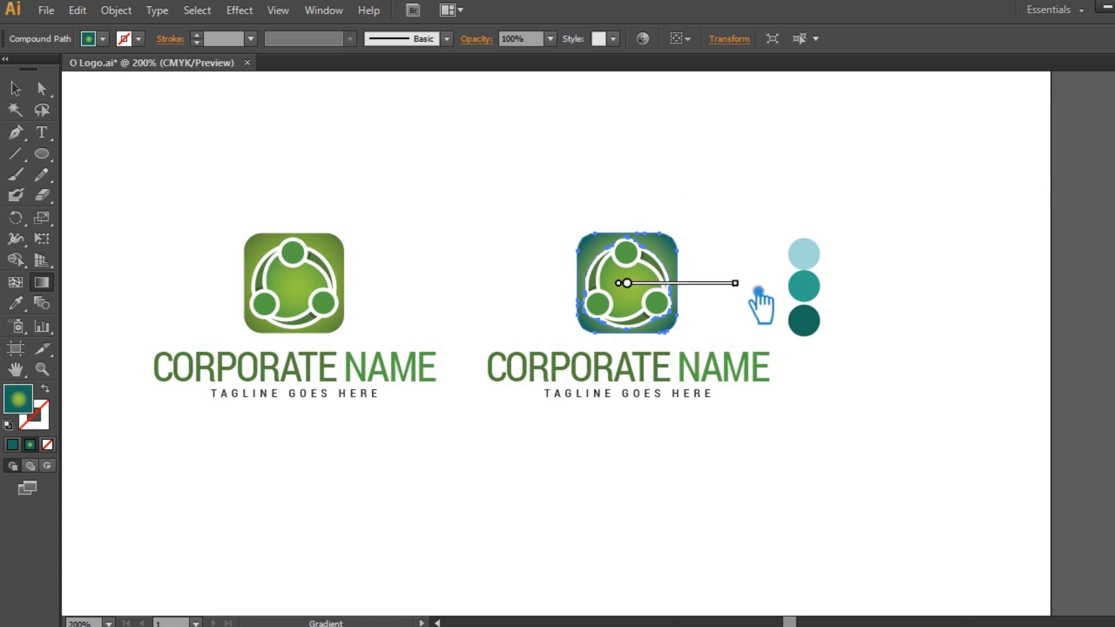
- Brighten the light turquoise swatch circle's fill to A4FFF8 and copy its hex color code
{"action": "key", "text": "ctrl+plus"}
{"action": "key", "text": "ctrl+plus"}
{"action": "left_click_drag", "start_coordinate": [922, 264], "coordinate": [756, 325]}
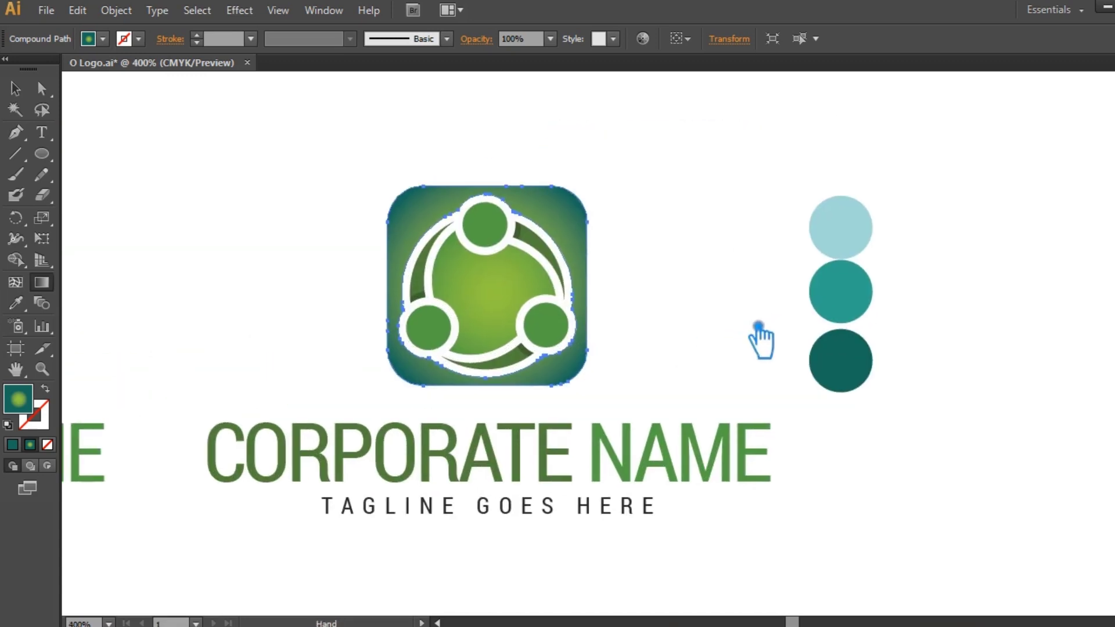
{"action": "left_click", "coordinate": [15, 89]}
{"action": "left_click", "coordinate": [831, 229]}
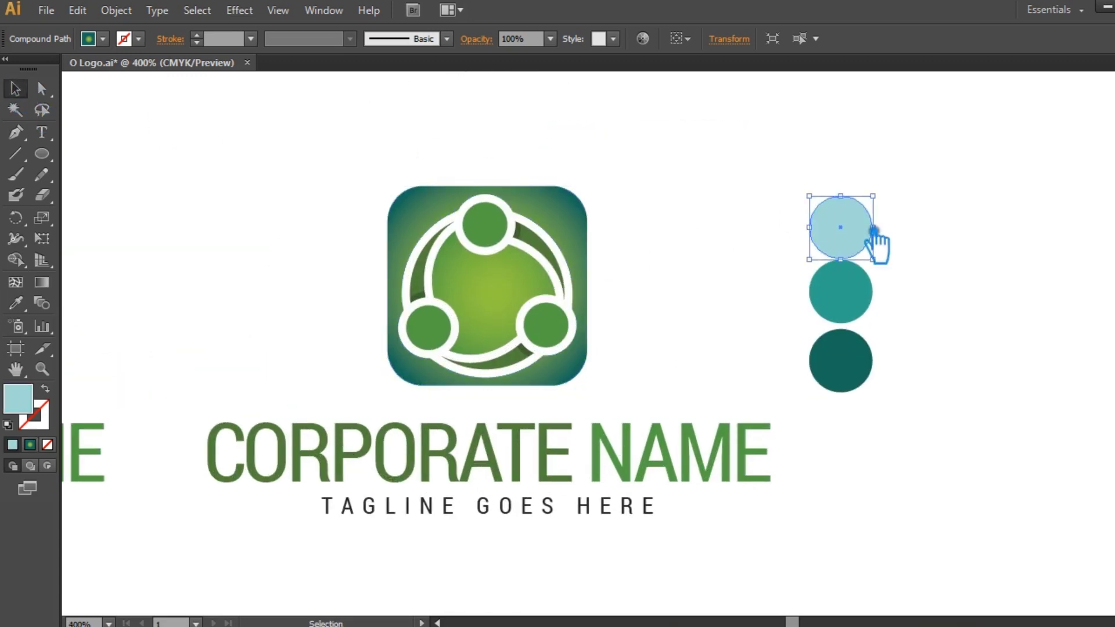
{"action": "double_click", "coordinate": [39, 407]}
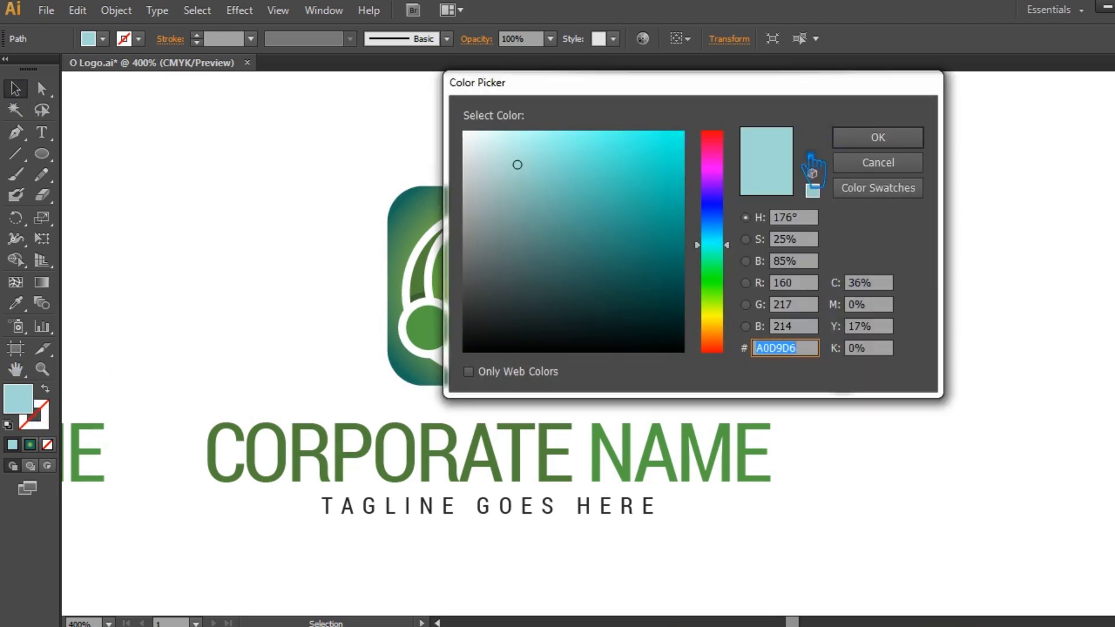
{"action": "left_click", "coordinate": [542, 132]}
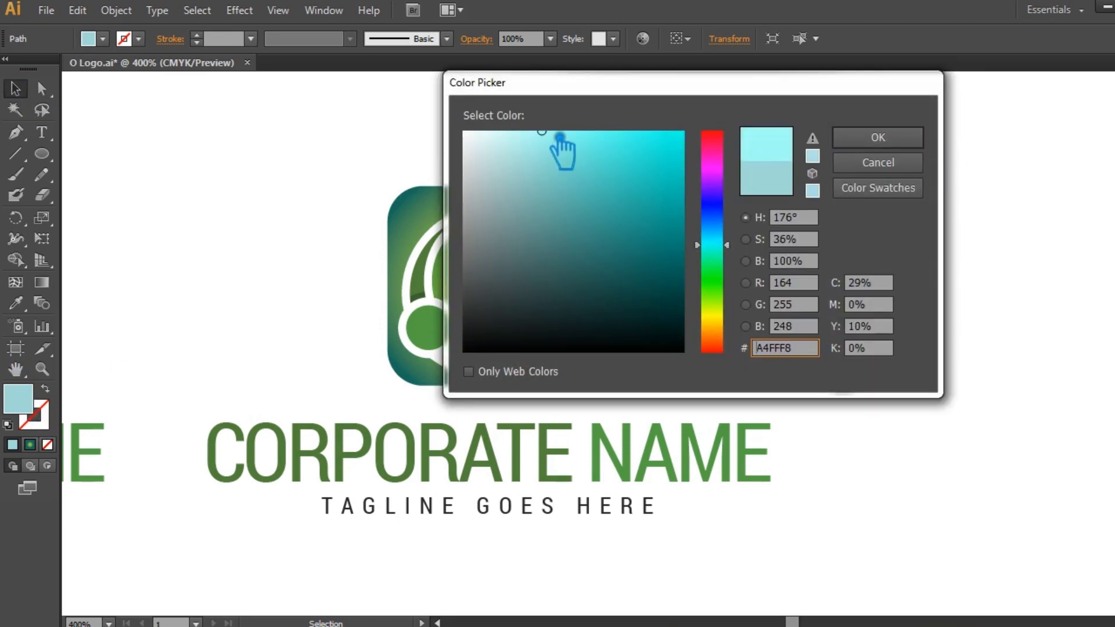
{"action": "left_click", "coordinate": [878, 162]}
{"action": "double_click", "coordinate": [27, 415]}
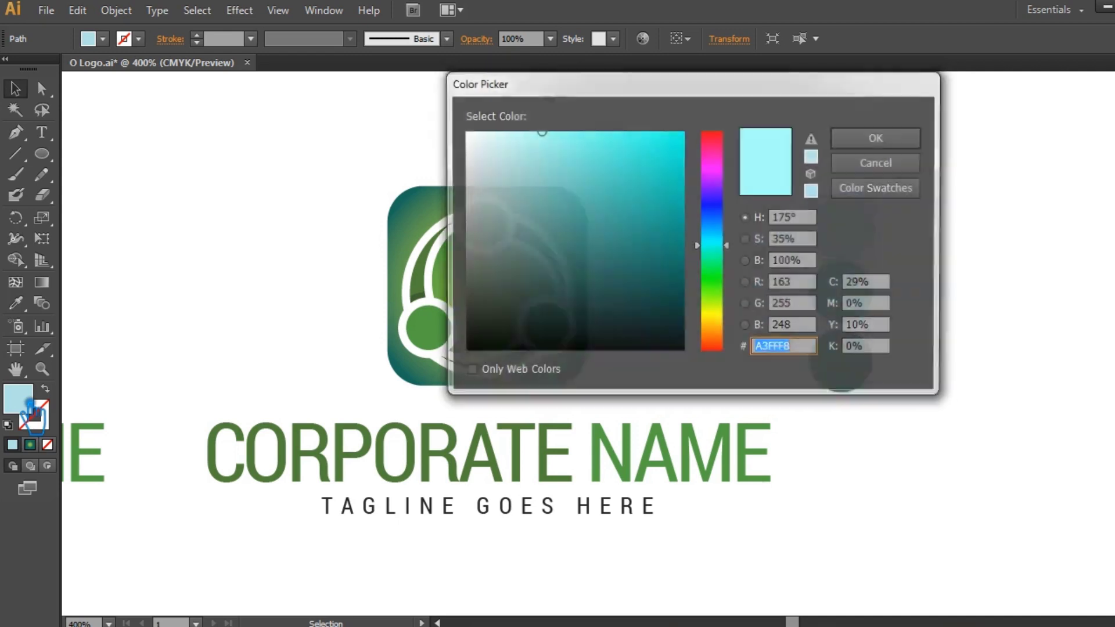
{"action": "left_click", "coordinate": [891, 142]}
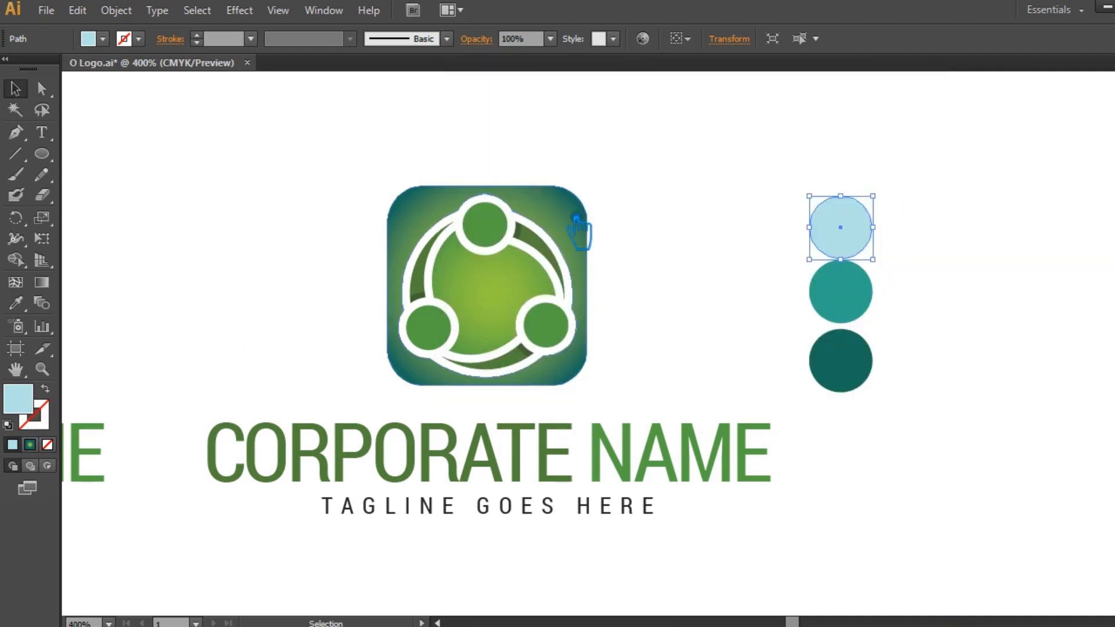
- Set the inner color stop of the copied rounded square's radial gradient to light turquoise A3FFF8
{"action": "left_click", "coordinate": [579, 231]}
{"action": "key", "text": "ctrl+F9"}
{"action": "left_click", "coordinate": [948, 352]}
{"action": "double_click", "coordinate": [952, 273]}
{"action": "type", "text": "A3FFF8"}
{"action": "key", "text": "Return"}
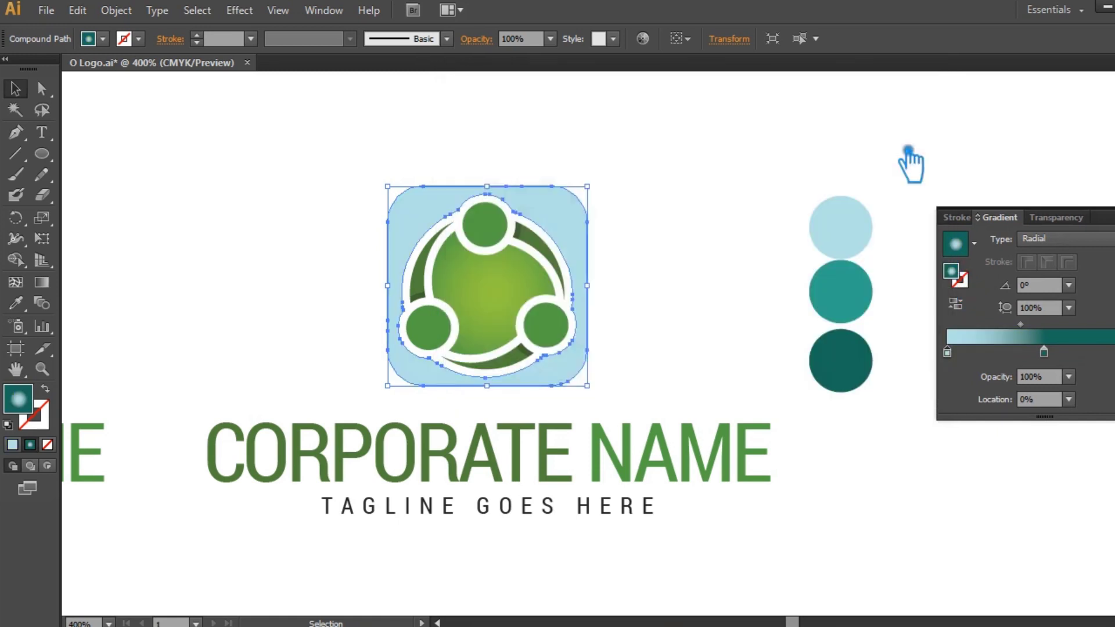
- Extend the rounded square's radial gradient well beyond its edge and shift the gradient midpoint toward the center
{"action": "left_click", "coordinate": [42, 281]}
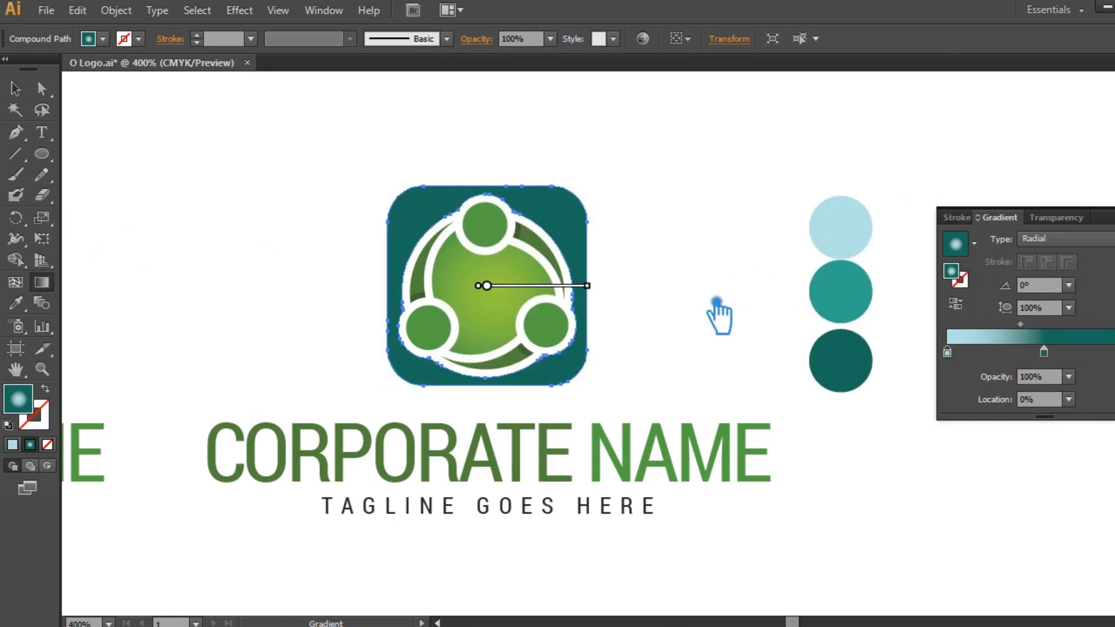
{"action": "mouse_move", "coordinate": [589, 285]}
{"action": "left_mouse_down"}
{"action": "mouse_move", "coordinate": [842, 286]}
{"action": "mouse_move", "coordinate": [742, 286]}
{"action": "left_mouse_up"}
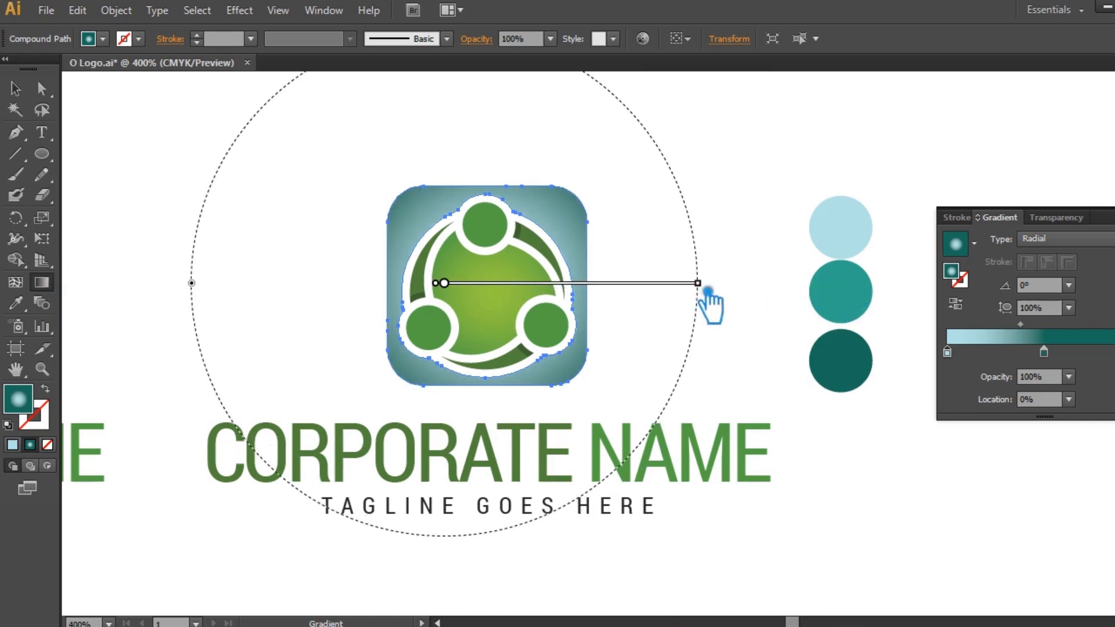
{"action": "mouse_move", "coordinate": [733, 294]}
{"action": "mouse_move", "coordinate": [755, 292]}
{"action": "left_mouse_down"}
{"action": "mouse_move", "coordinate": [667, 295]}
{"action": "mouse_move", "coordinate": [763, 291]}
{"action": "left_mouse_up"}
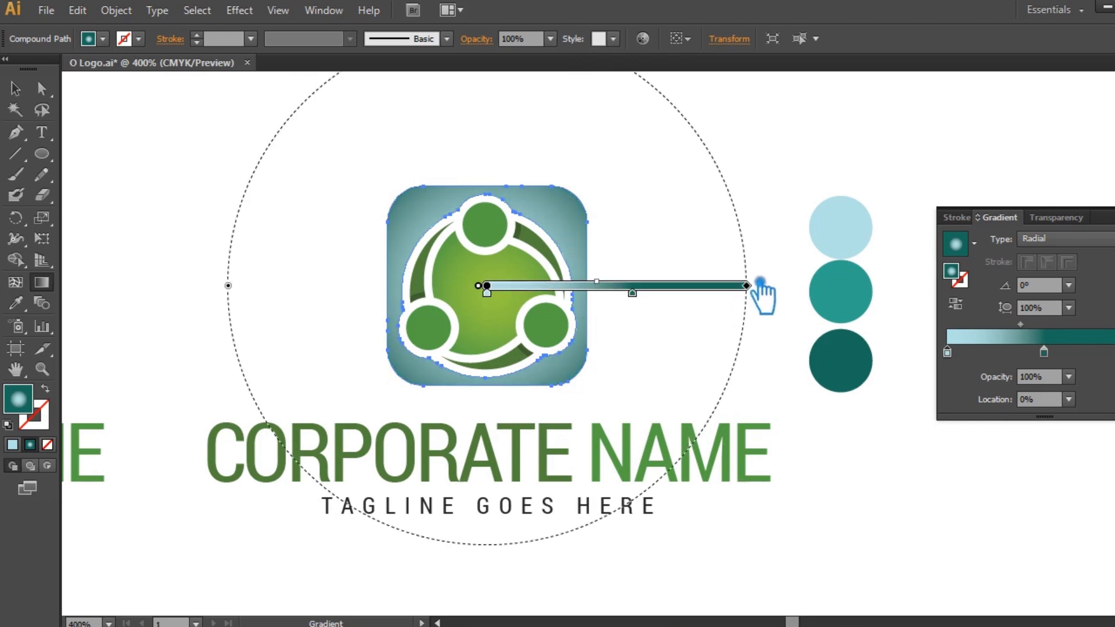
{"action": "left_click_drag", "start_coordinate": [628, 294], "coordinate": [585, 291]}
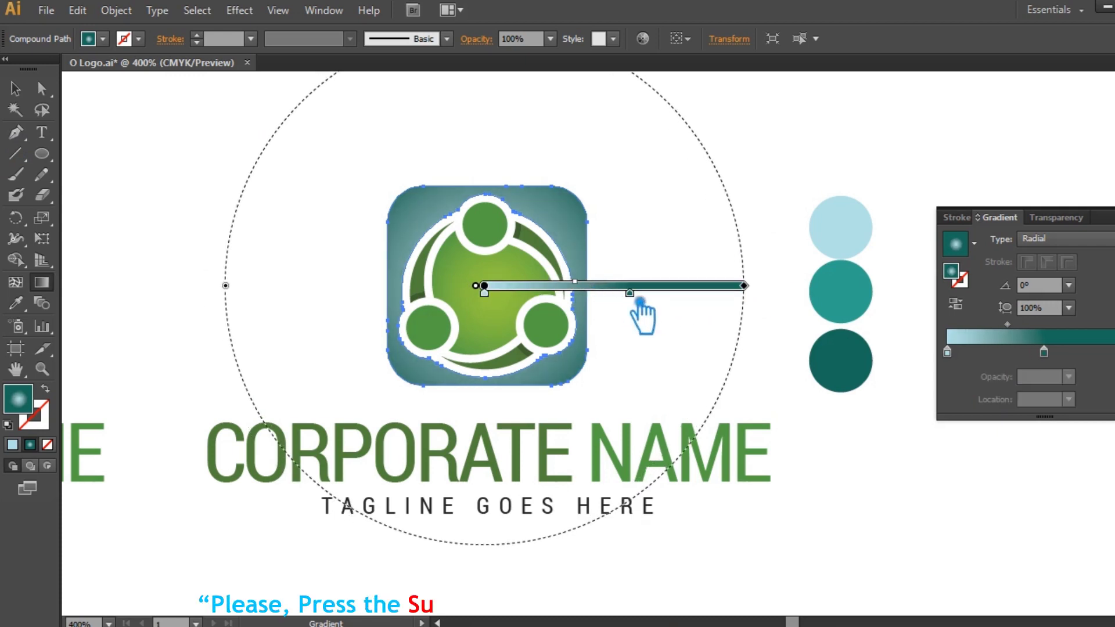
{"action": "key", "text": "v"}
{"action": "left_click", "coordinate": [158, 154]}
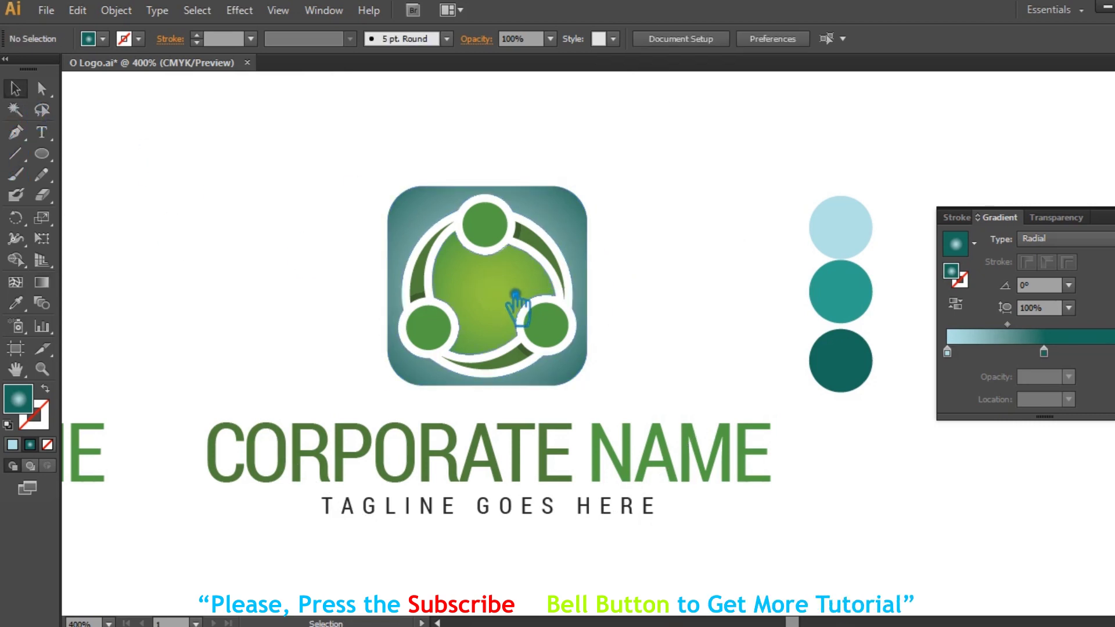
- Copy the light blue swatch's hex code B2E0E4 and apply it to the center stop of the ring's inner shape gradient
{"action": "left_click", "coordinate": [866, 241]}
{"action": "double_click", "coordinate": [18, 399]}
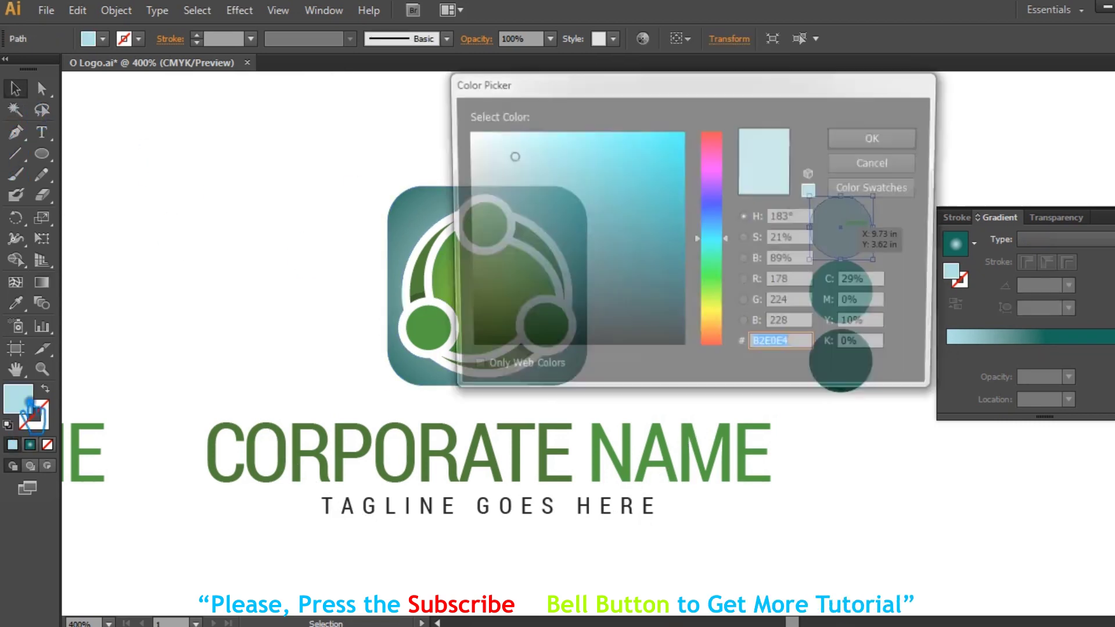
{"action": "left_click", "coordinate": [900, 149]}
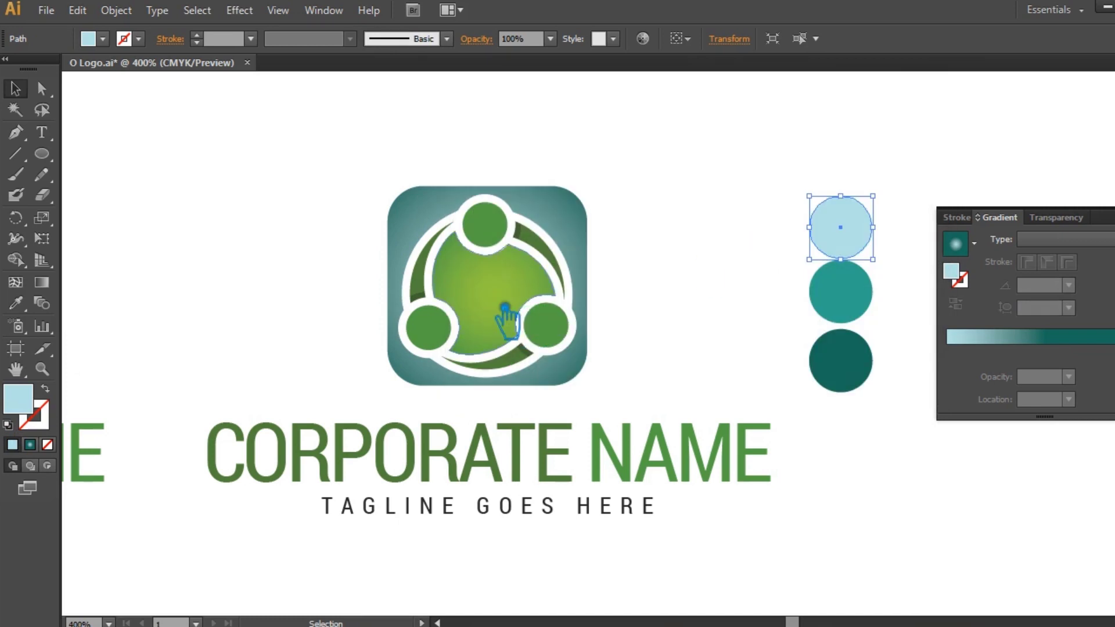
{"action": "left_click", "coordinate": [505, 311]}
{"action": "double_click", "coordinate": [949, 277]}
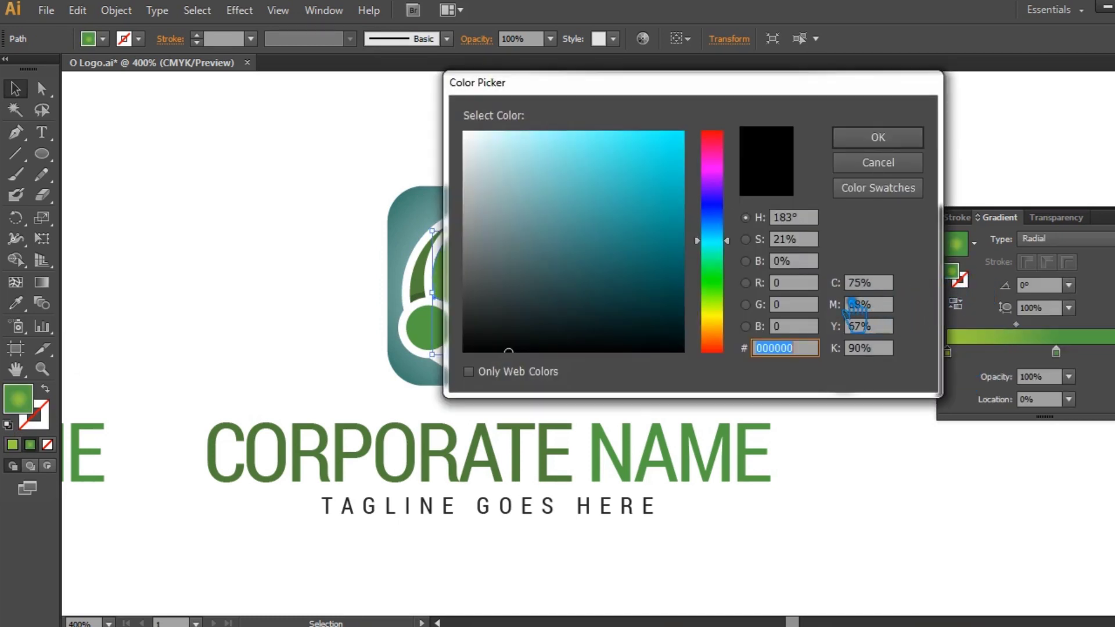
{"action": "key", "text": "Return"}
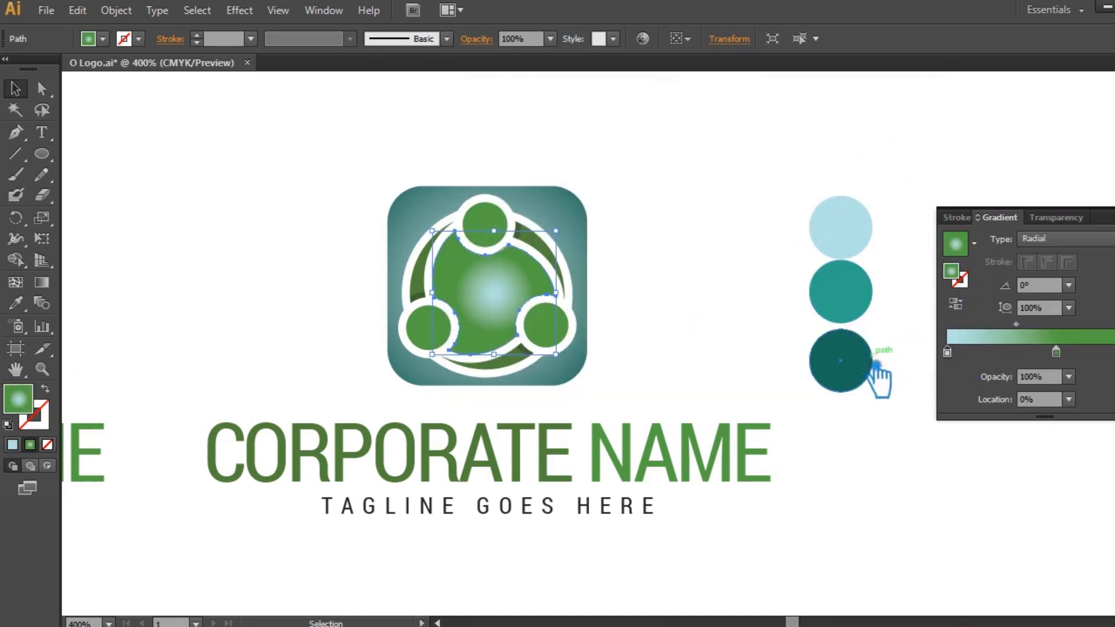
- Copy the medium teal swatch's hex code and set the inner shape's outer gradient stop to 2FA38D
{"action": "left_click", "coordinate": [840, 290]}
{"action": "double_click", "coordinate": [23, 404]}
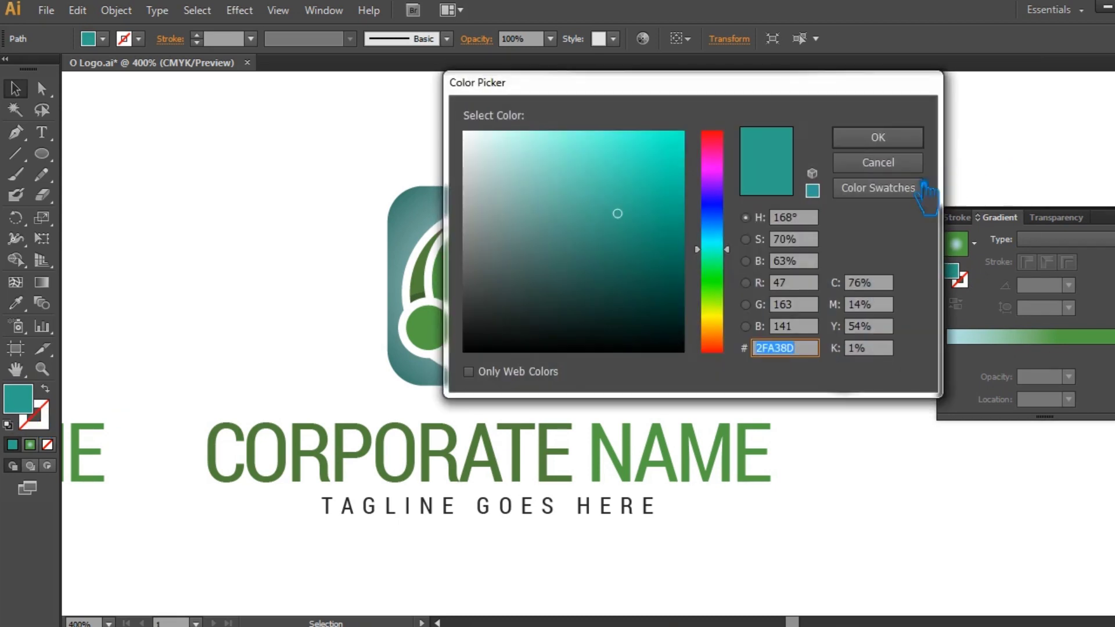
{"action": "left_click", "coordinate": [888, 160]}
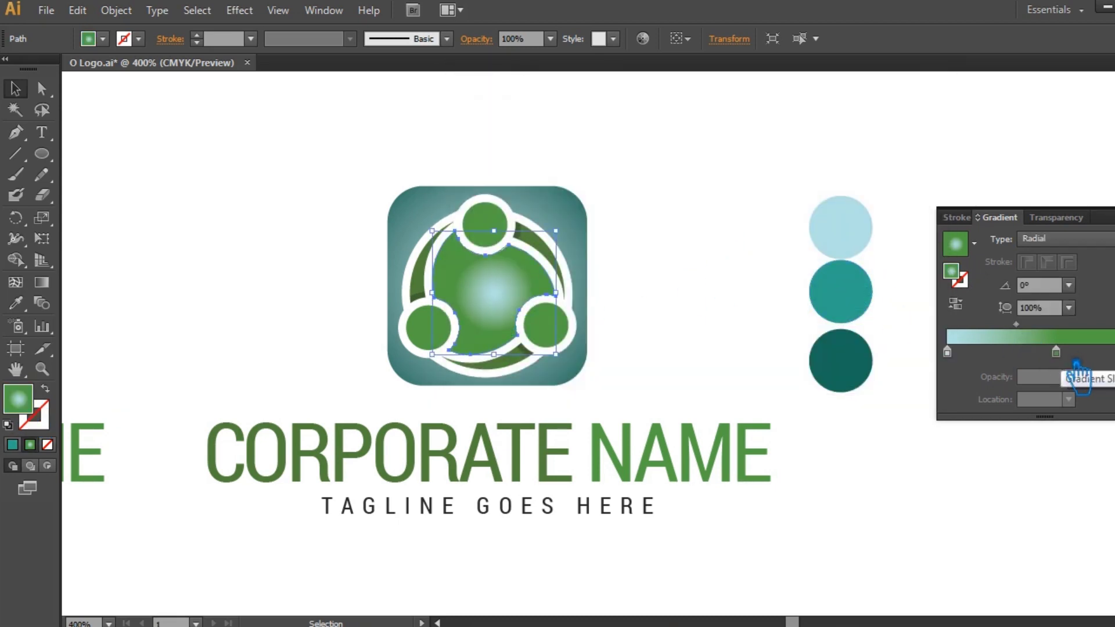
{"action": "left_click", "coordinate": [1056, 352]}
{"action": "double_click", "coordinate": [951, 271]}
{"action": "type", "text": "2FA38D"}
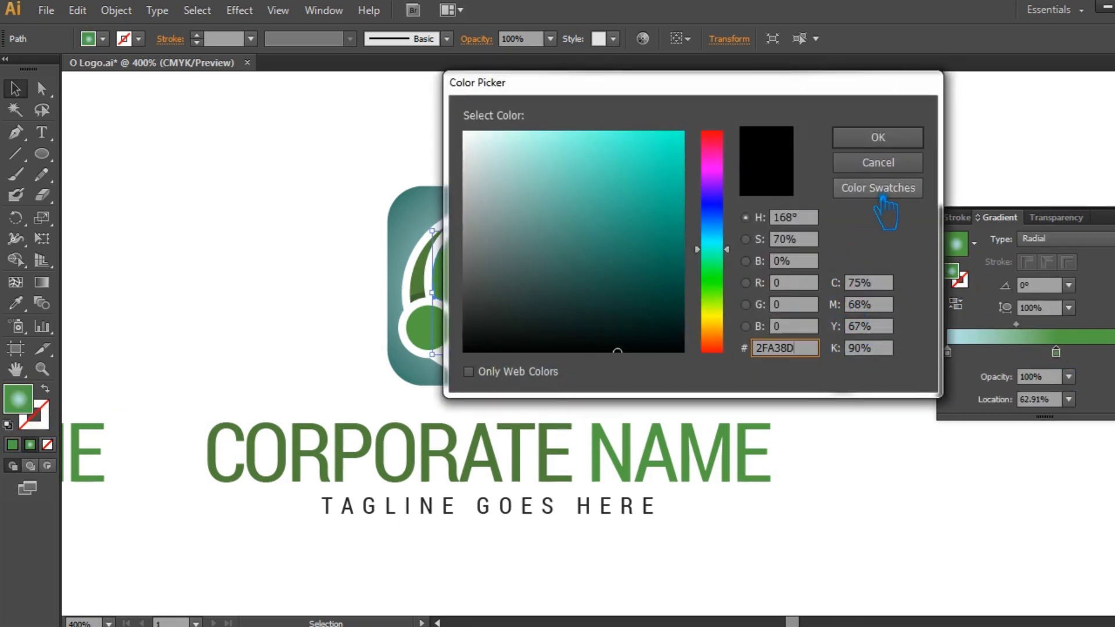
{"action": "left_click", "coordinate": [878, 138]}
- Extend the inner shape's radial gradient outward past its edge with the Gradient tool, and deselect it
{"action": "key", "text": "g"}
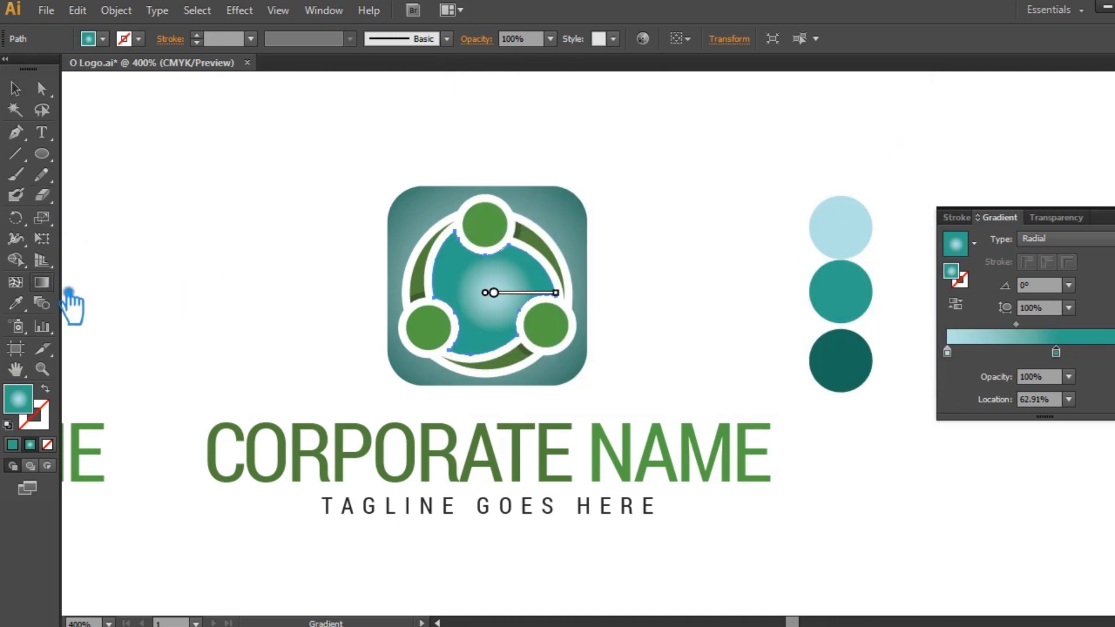
{"action": "left_click_drag", "start_coordinate": [555, 292], "coordinate": [619, 300]}
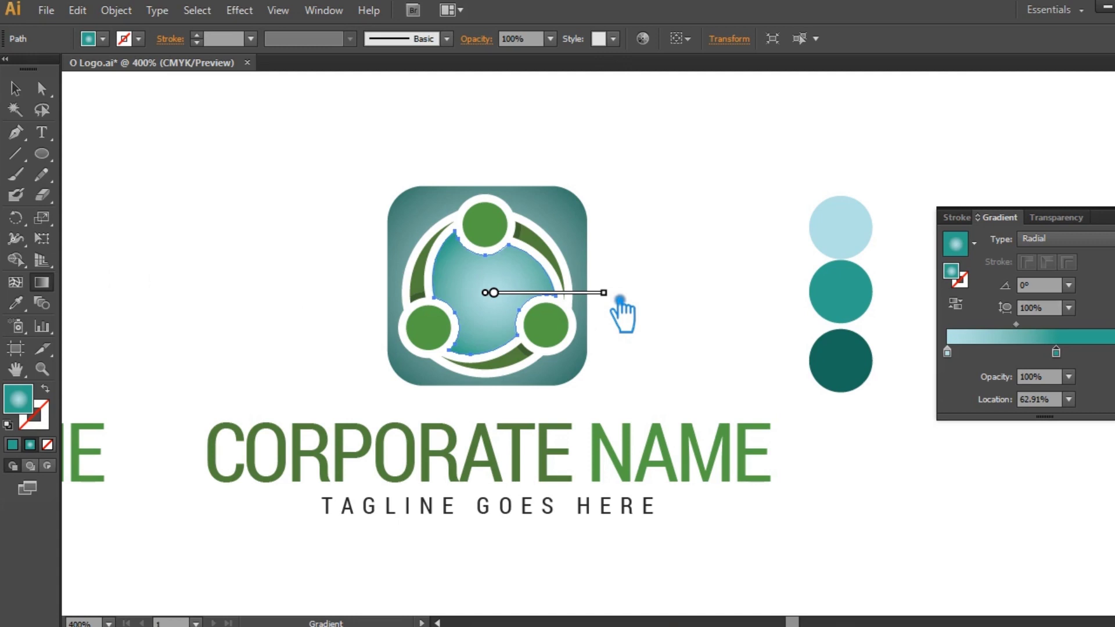
{"action": "left_click", "coordinate": [15, 88]}
{"action": "left_click", "coordinate": [270, 148]}
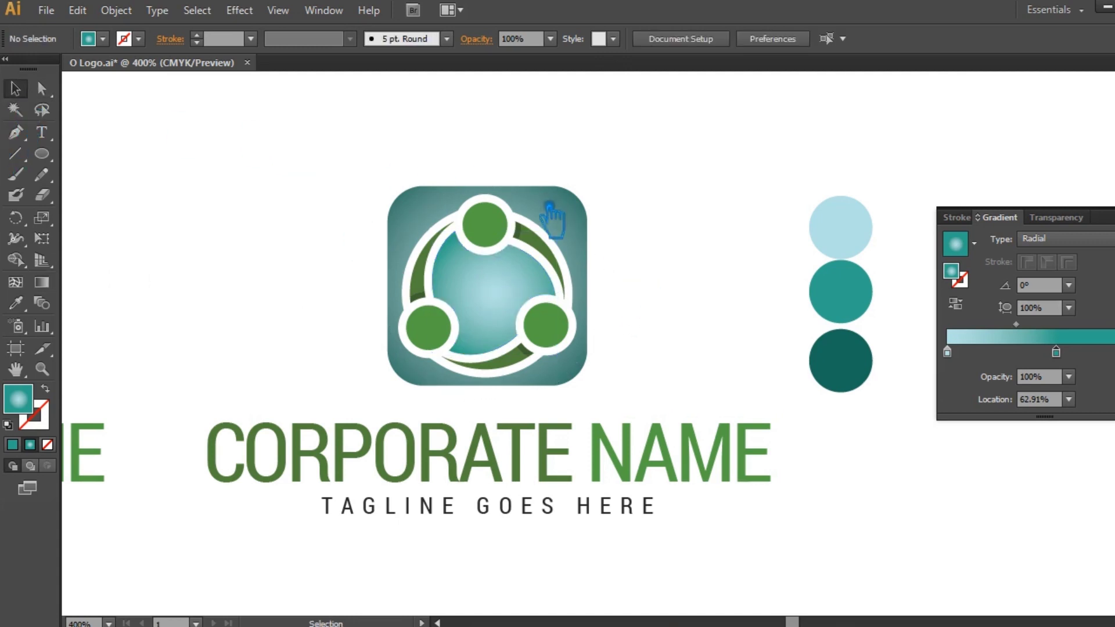
- Recolor the upper small circle on the ring with the light blue swatch color using the Eyedropper
{"action": "left_click", "coordinate": [506, 228]}
{"action": "left_click", "coordinate": [15, 299]}
{"action": "left_click", "coordinate": [842, 224]}
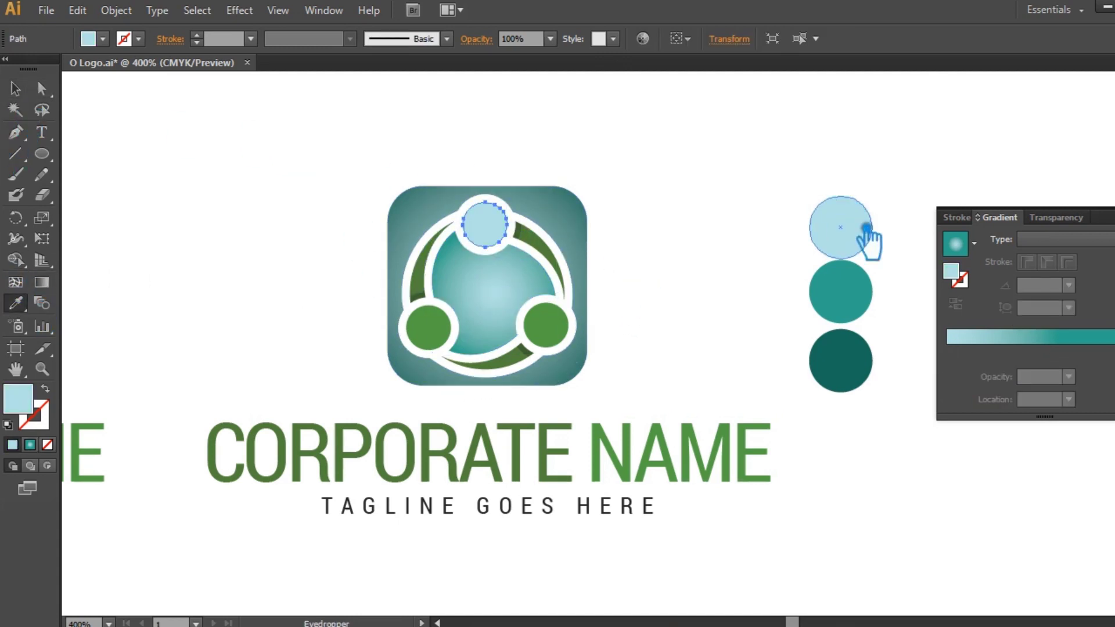
{"action": "left_click", "coordinate": [16, 90]}
{"action": "left_click", "coordinate": [634, 190]}
- Group the three green crescent segments of the ring and recolor them with the medium teal swatch color
{"action": "left_click", "coordinate": [552, 255]}
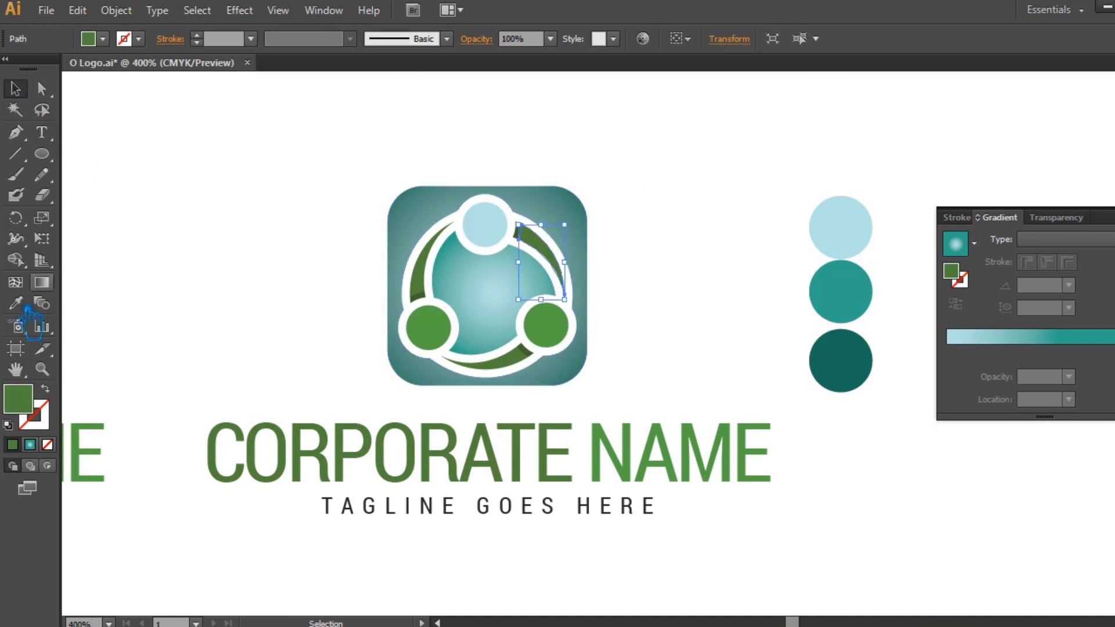
{"action": "left_click", "coordinate": [504, 363], "text": "shift"}
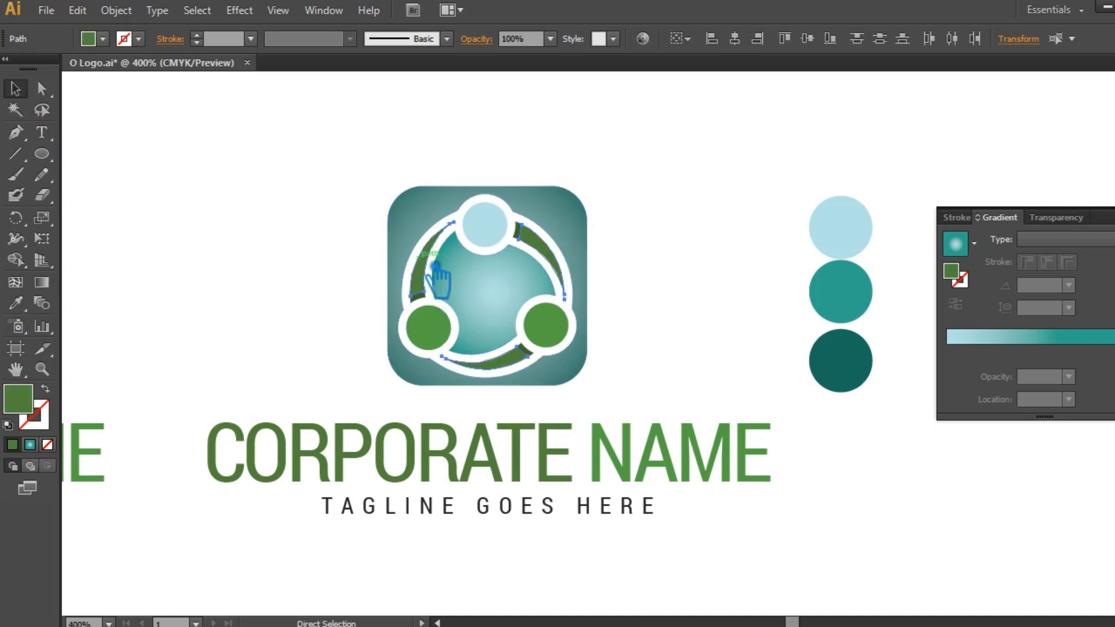
{"action": "key", "text": "ctrl+g"}
{"action": "left_click", "coordinate": [16, 302]}
{"action": "left_click", "coordinate": [870, 301]}
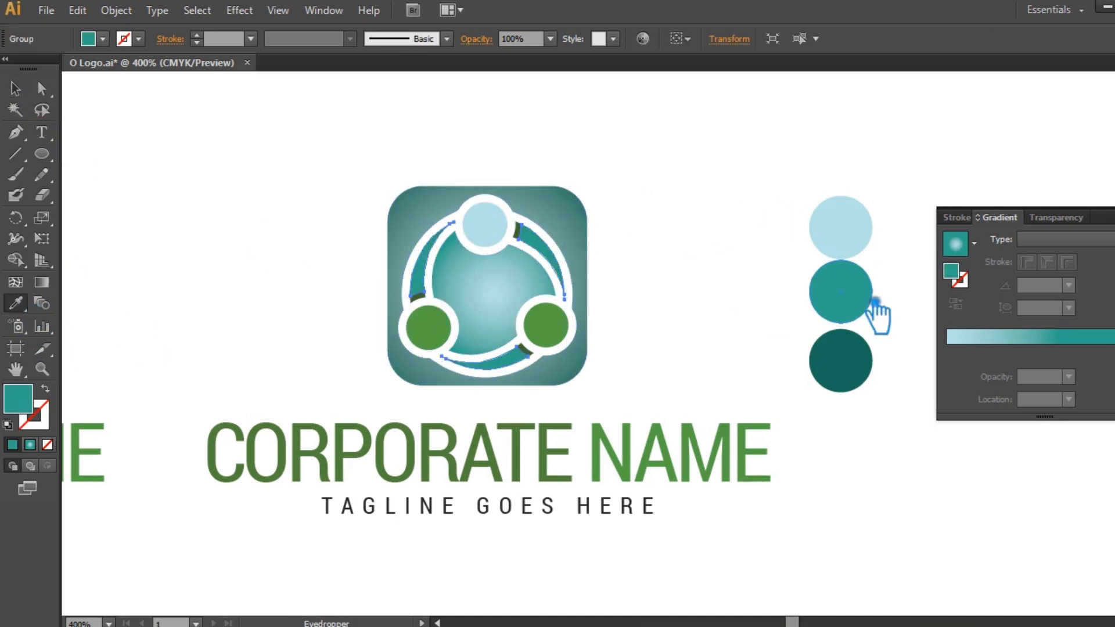
{"action": "left_click", "coordinate": [16, 88]}
{"action": "left_click", "coordinate": [336, 179]}
{"action": "left_click", "coordinate": [517, 230]}
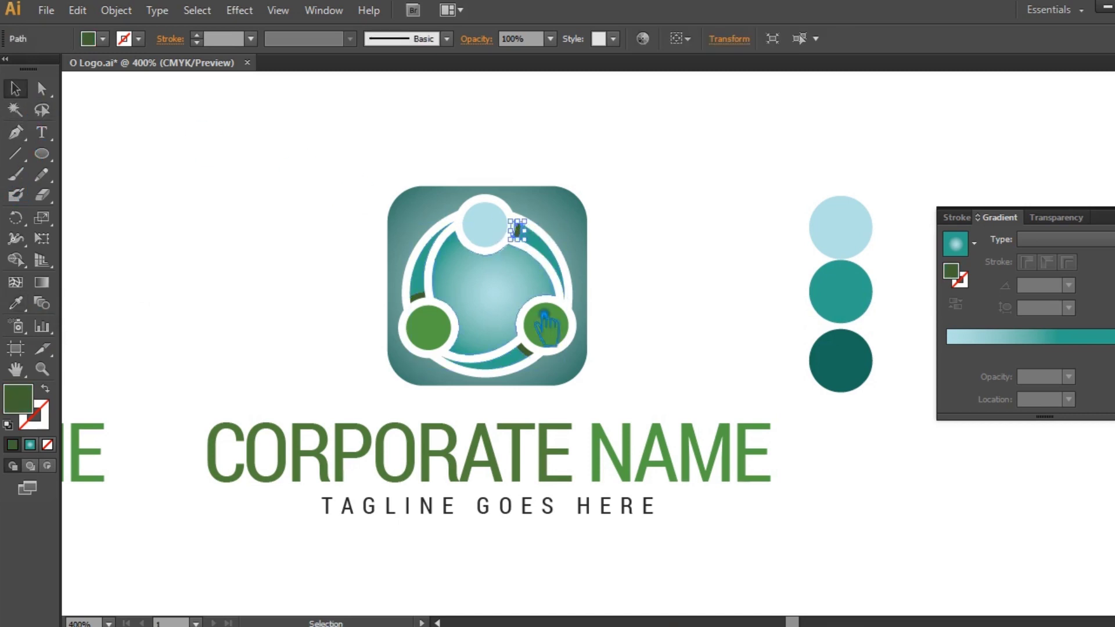
{"action": "left_click", "coordinate": [545, 360], "text": "shift"}
{"action": "left_click", "coordinate": [430, 304], "text": "shift"}
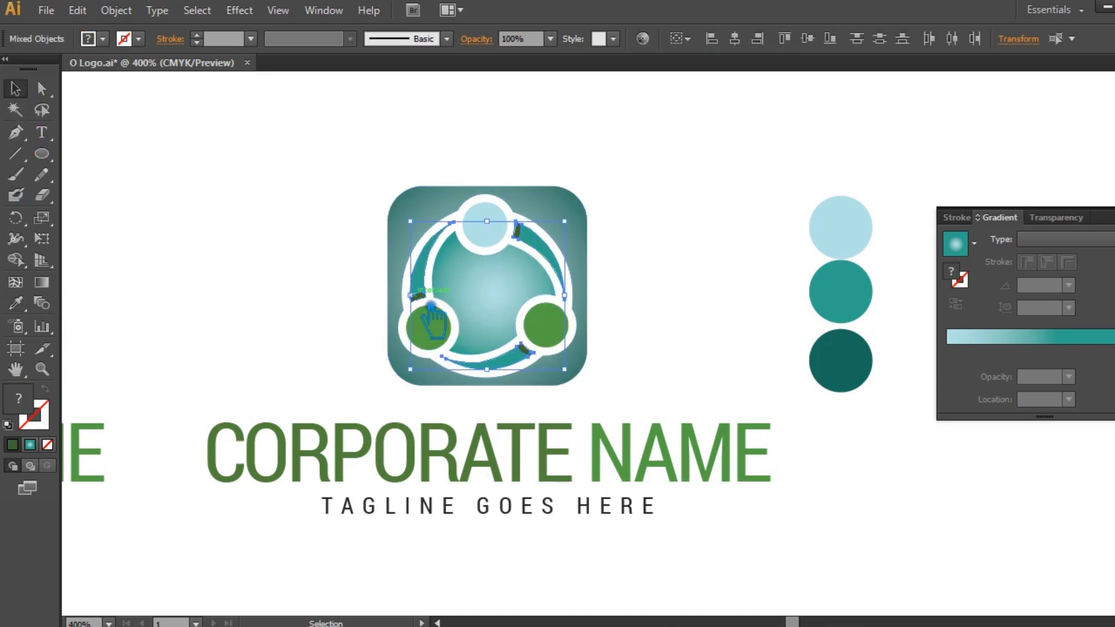
{"action": "key", "text": "ctrl+g"}
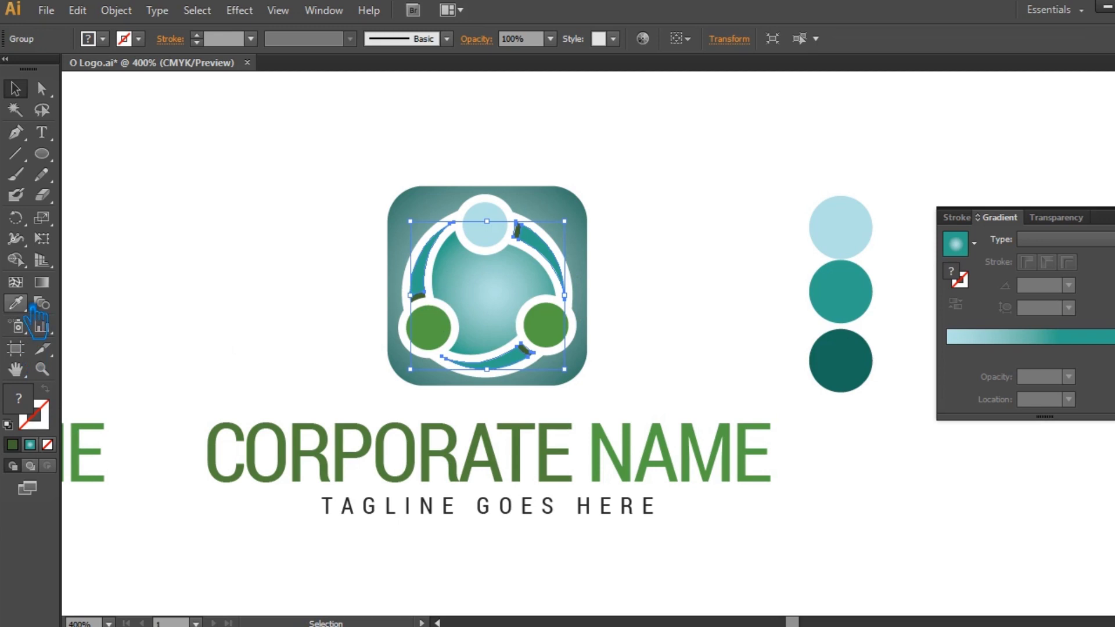
{"action": "left_click", "coordinate": [266, 216]}
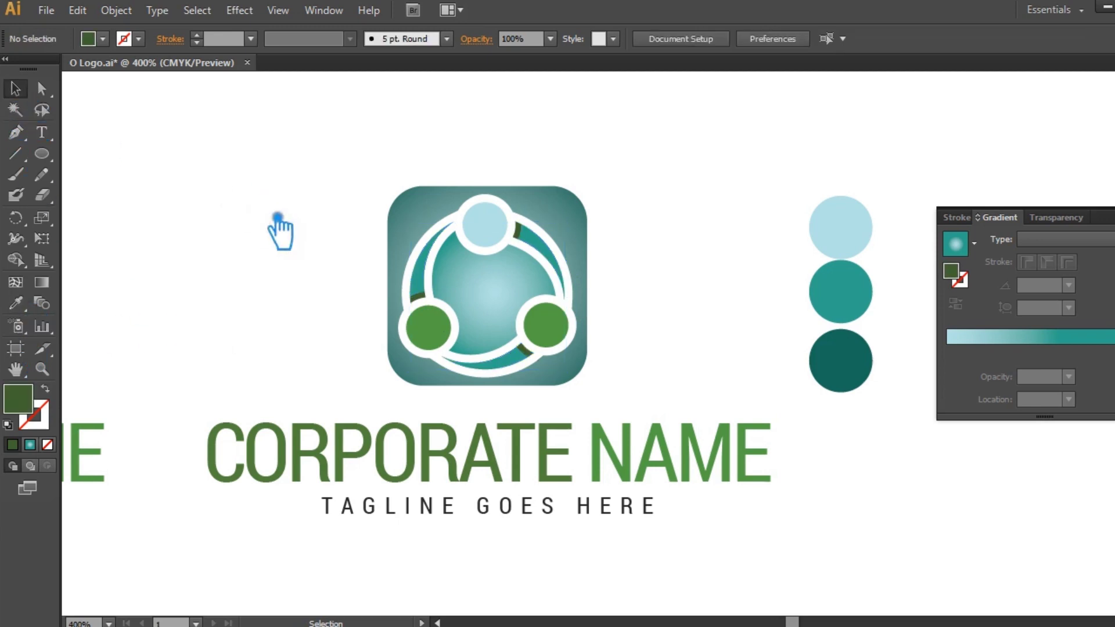
{"action": "right_click", "coordinate": [507, 365]}
{"action": "left_click", "coordinate": [572, 473]}
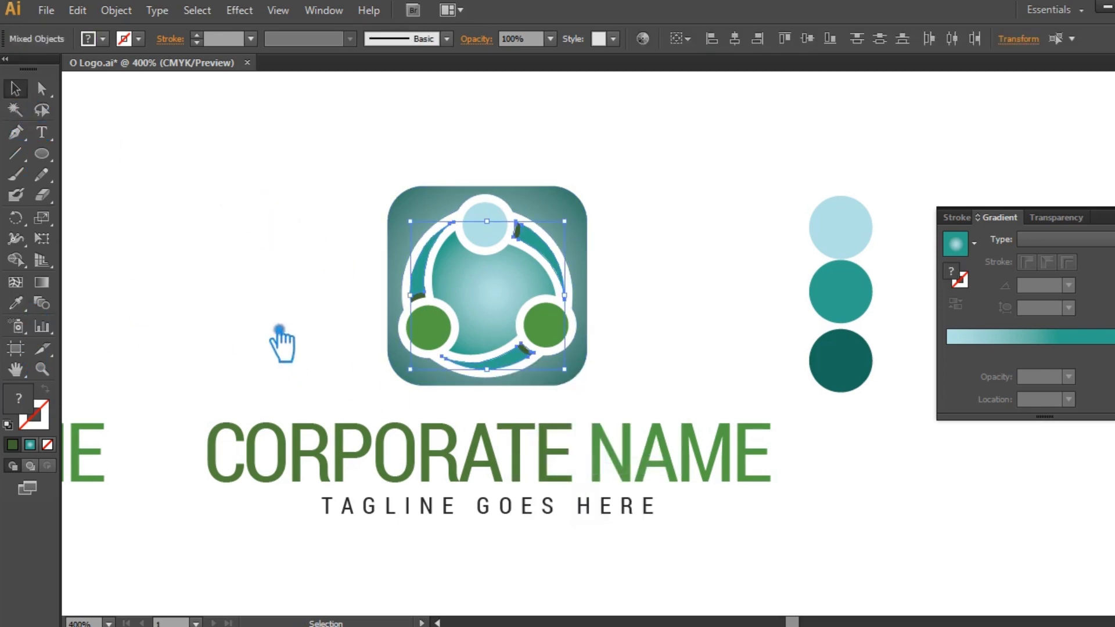
{"action": "left_click", "coordinate": [283, 343]}
- Group the three dark green shadow pieces at the crescent ends and recolor them with the dark teal swatch color
{"action": "left_click", "coordinate": [517, 230], "text": "shift"}
{"action": "left_click", "coordinate": [544, 361], "text": "shift"}
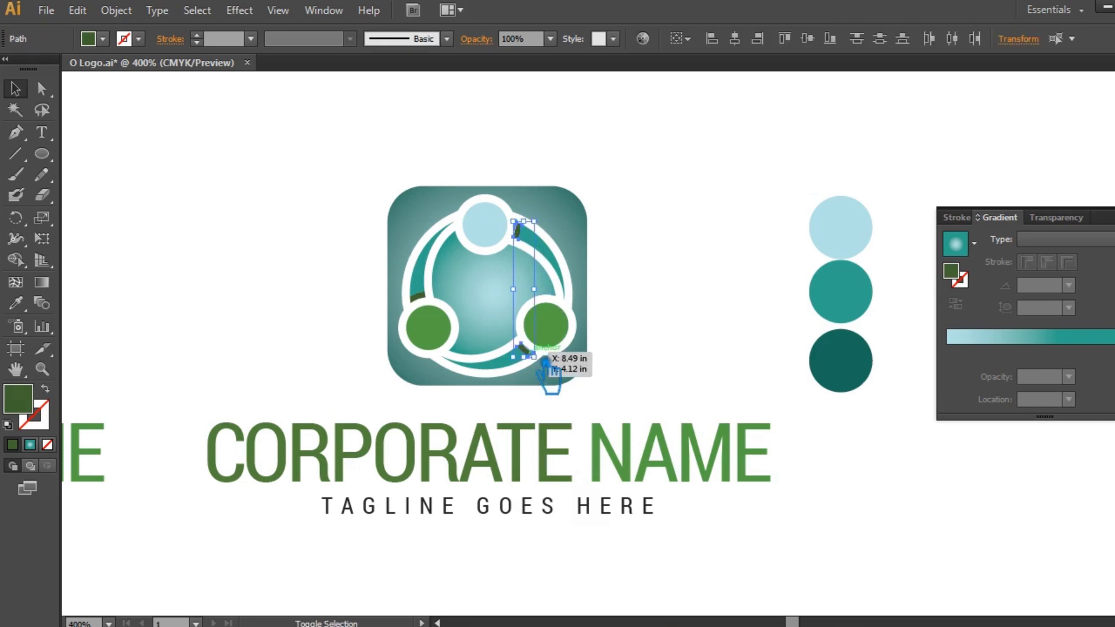
{"action": "left_click", "coordinate": [417, 298], "text": "shift"}
{"action": "key", "text": "ctrl+g"}
{"action": "left_click", "coordinate": [20, 304]}
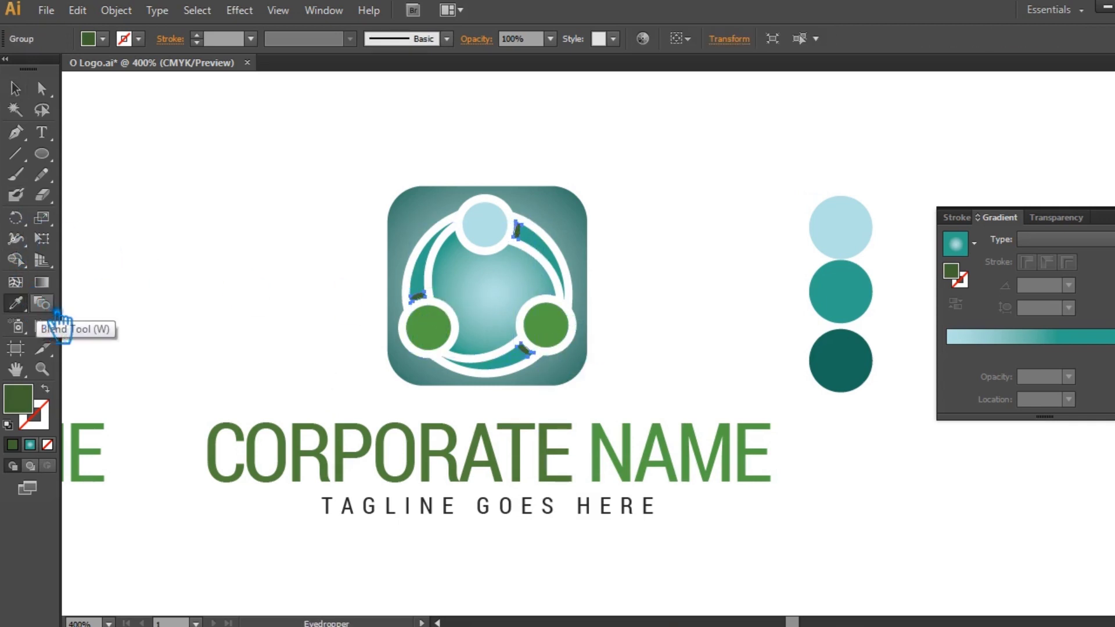
{"action": "left_click", "coordinate": [855, 317]}
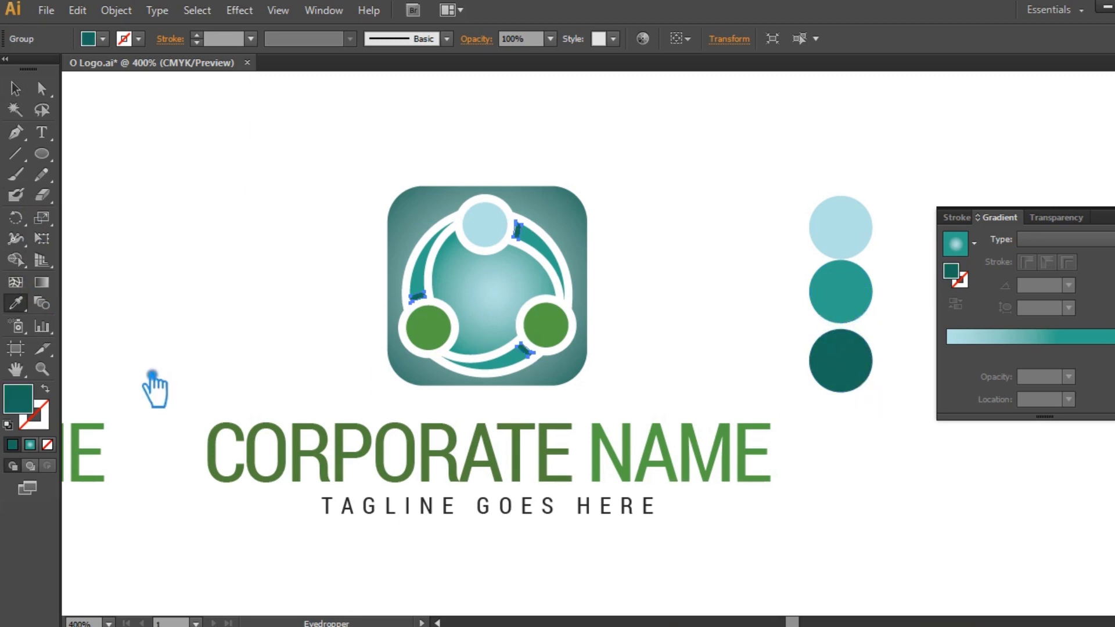
{"action": "left_click", "coordinate": [15, 88]}
{"action": "left_click", "coordinate": [278, 215]}
- Group the three small circles on the ring and recolor them with the light blue swatch color using the Eyedropper
{"action": "left_click", "coordinate": [485, 226]}
{"action": "left_click", "coordinate": [546, 326], "text": "shift"}
{"action": "left_click", "coordinate": [431, 336], "text": "shift"}
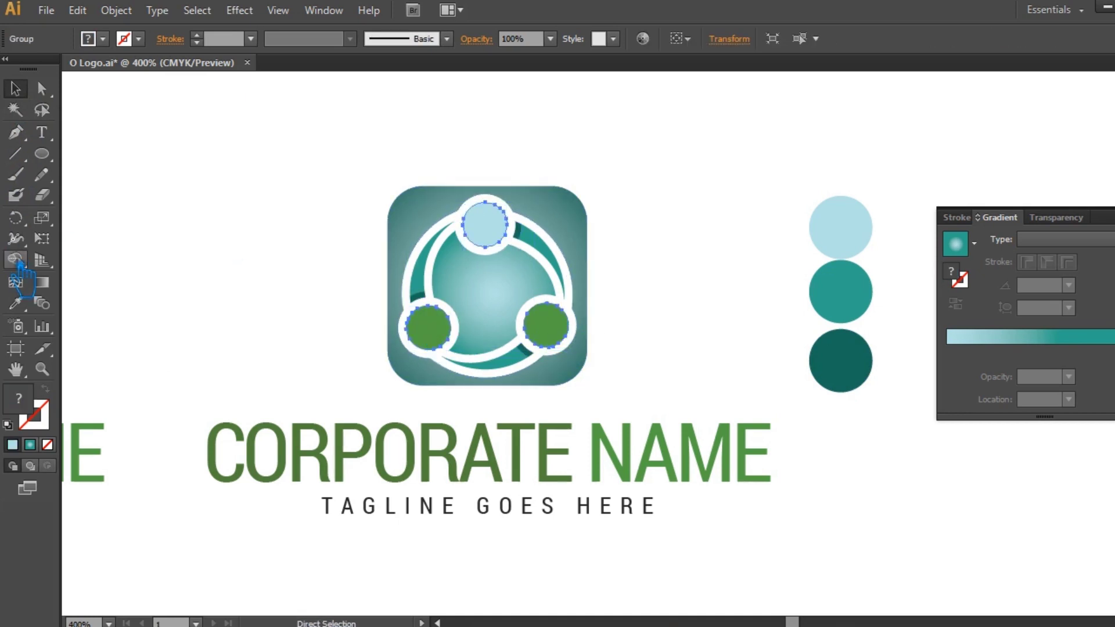
{"action": "left_click", "coordinate": [15, 302]}
{"action": "left_click", "coordinate": [873, 238]}
{"action": "key", "text": "v"}
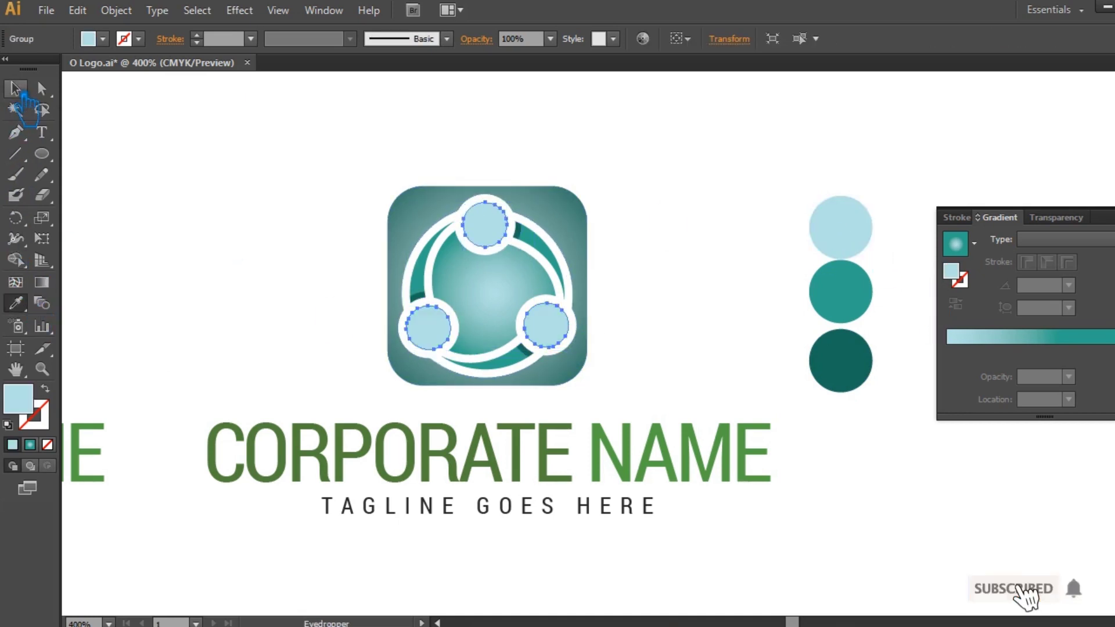
{"action": "left_click", "coordinate": [124, 132]}
- Change the fill of the three small ring circles to turquoise 51DADD and copy its hex code
{"action": "left_click", "coordinate": [491, 229]}
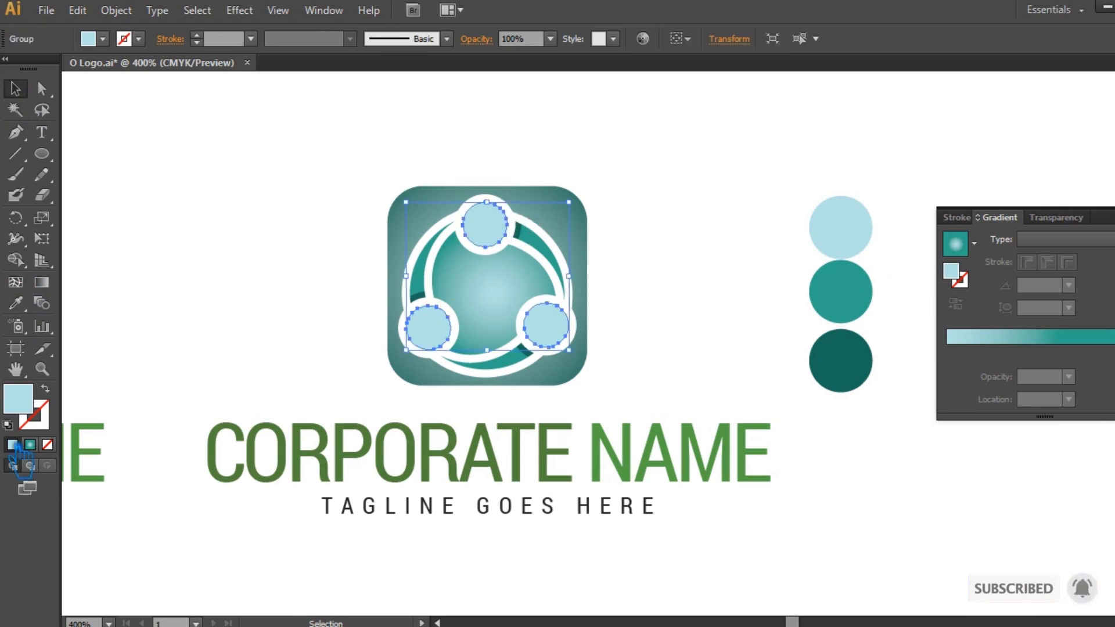
{"action": "double_click", "coordinate": [27, 404]}
{"action": "left_click_drag", "start_coordinate": [605, 199], "coordinate": [602, 160]}
{"action": "left_click", "coordinate": [920, 143]}
{"action": "double_click", "coordinate": [33, 418]}
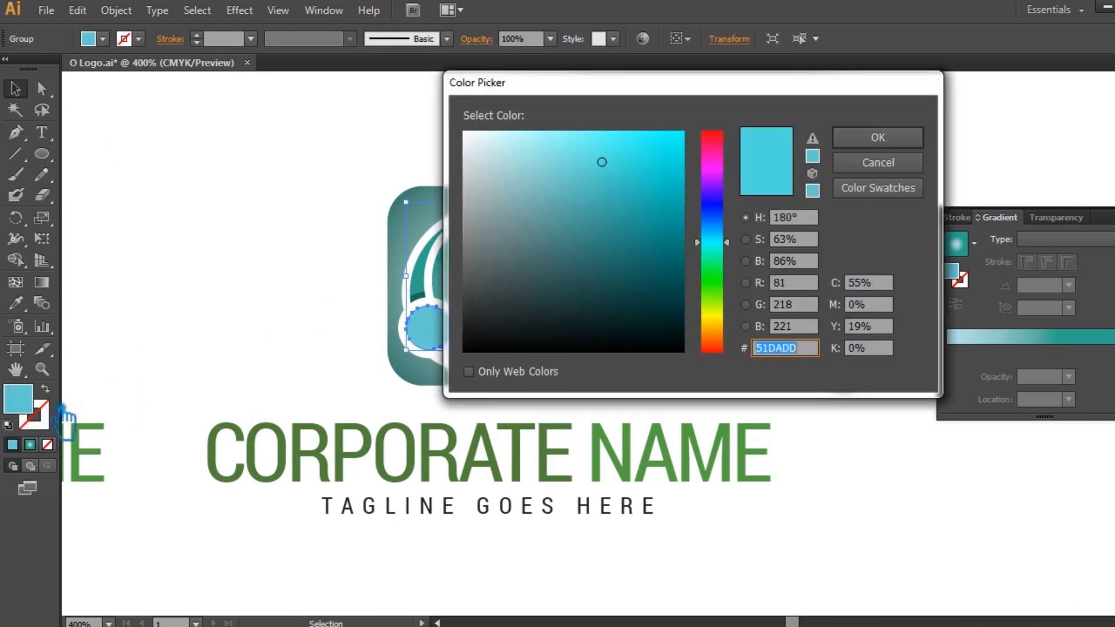
{"action": "left_click", "coordinate": [877, 137]}
{"action": "left_click", "coordinate": [782, 166]}
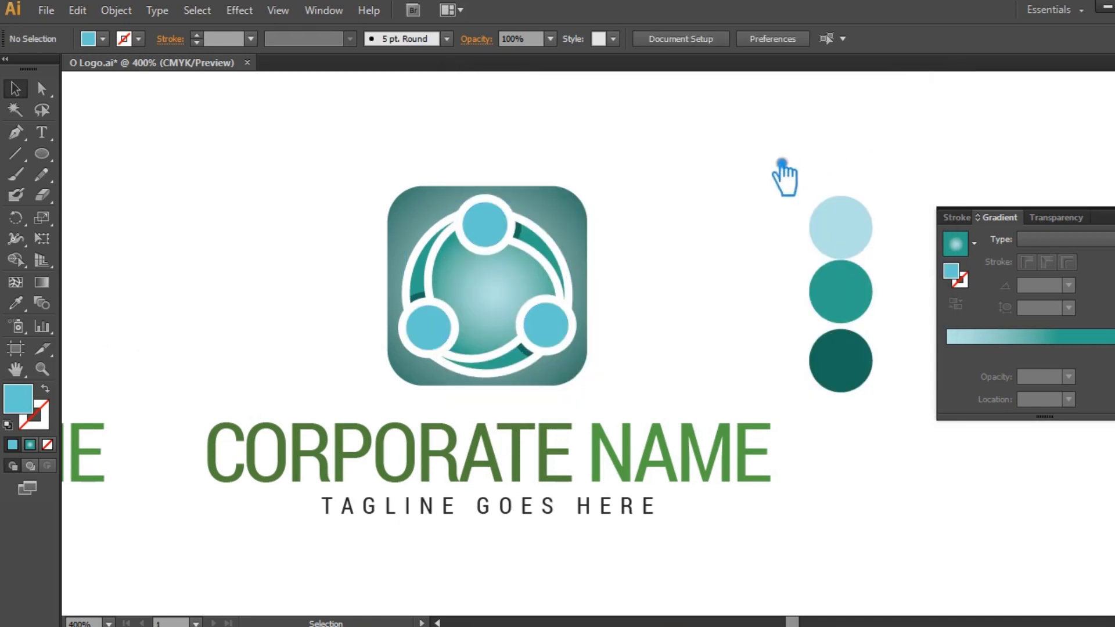
- Set the light start stop of the rounded square background's radial gradient to color 51DADD
{"action": "left_click", "coordinate": [580, 227]}
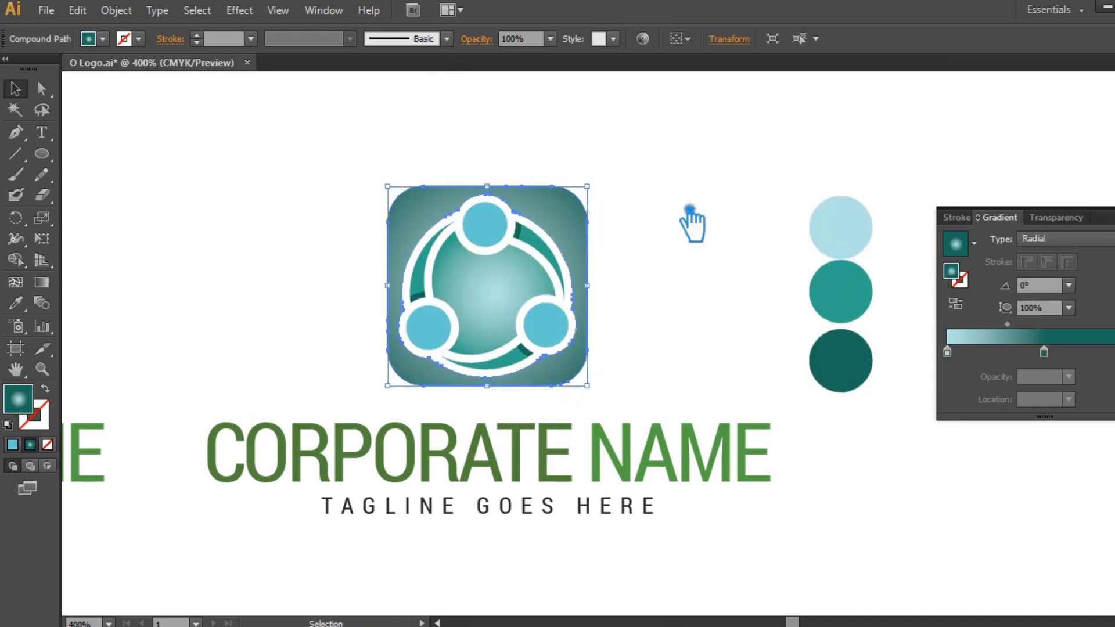
{"action": "double_click", "coordinate": [962, 283]}
{"action": "type", "text": "51DADD"}
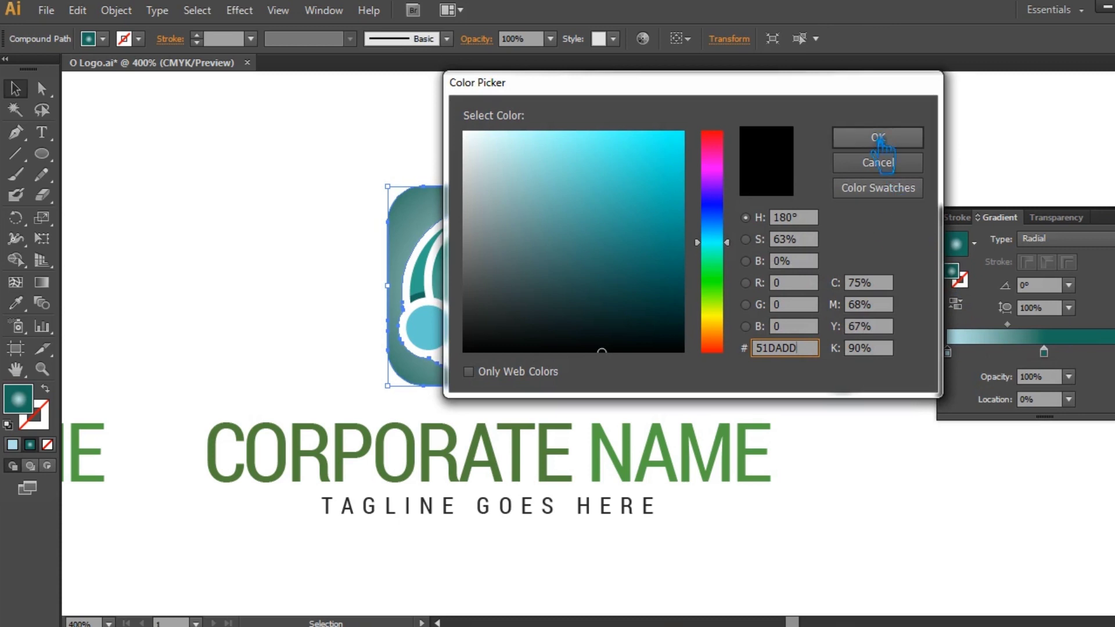
{"action": "left_click", "coordinate": [878, 139]}
- Extend the background square's radial gradient well past its edge with the Gradient tool, and deselect it
{"action": "left_click", "coordinate": [41, 283]}
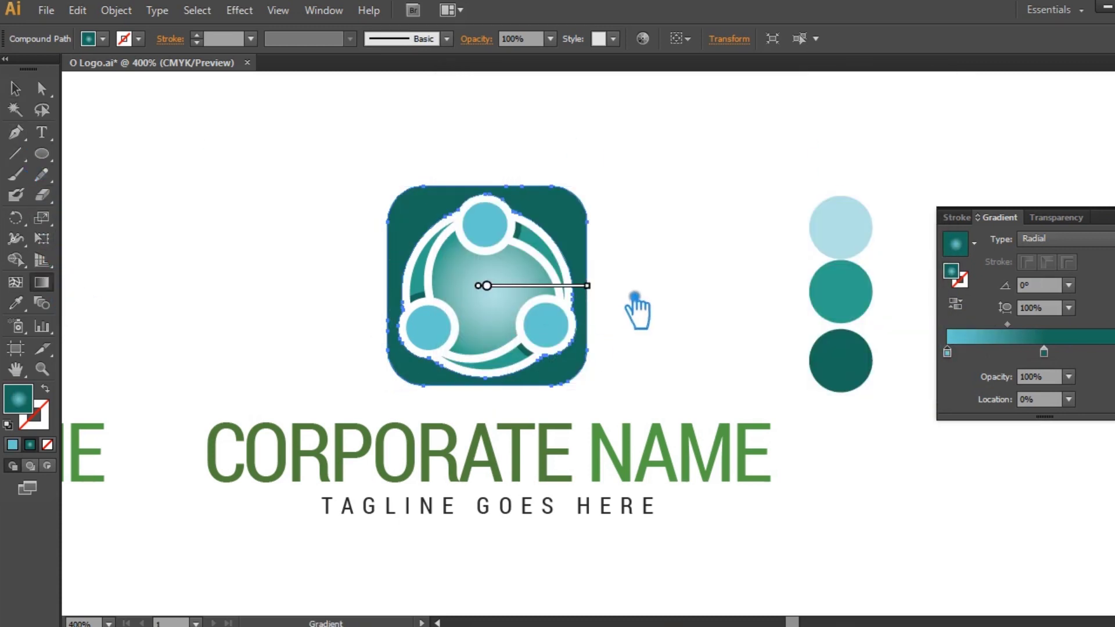
{"action": "mouse_move", "coordinate": [622, 296]}
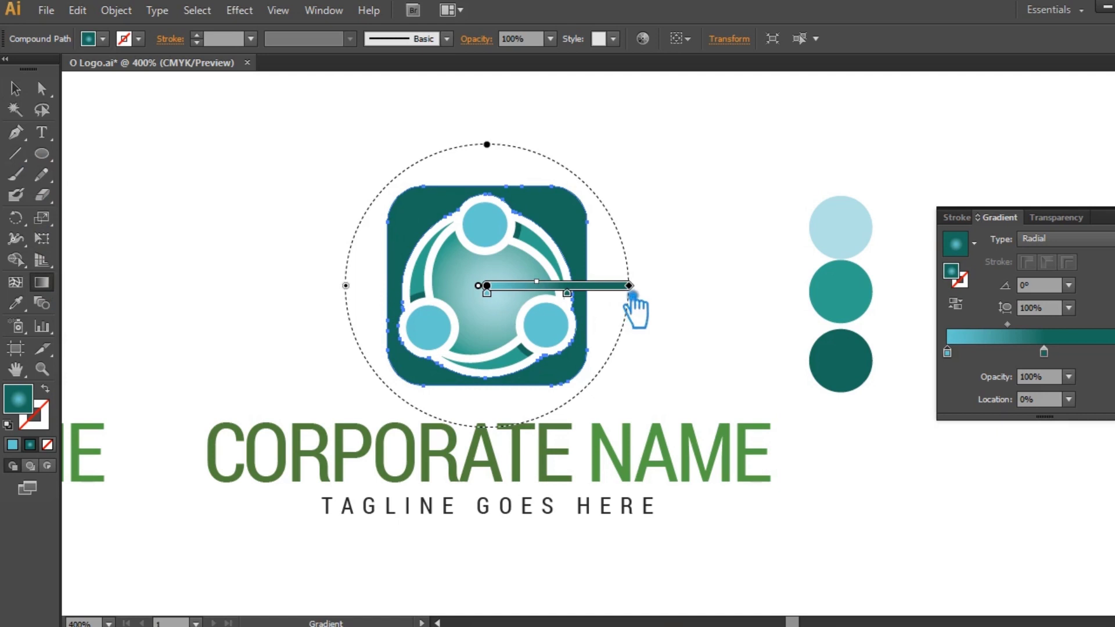
{"action": "left_click_drag", "start_coordinate": [655, 293], "coordinate": [705, 294]}
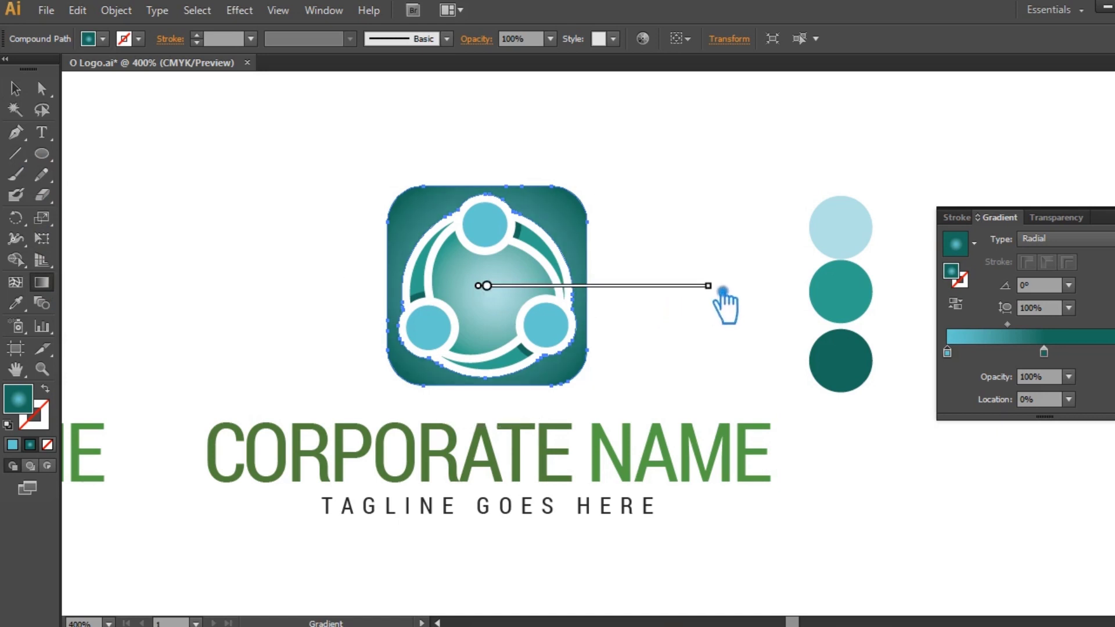
{"action": "left_click", "coordinate": [15, 89]}
{"action": "left_click", "coordinate": [244, 169]}
- Adjust the inner shape's radial gradient by shifting its midpoint and placing the teal stop at 58.48%
{"action": "left_click", "coordinate": [511, 286]}
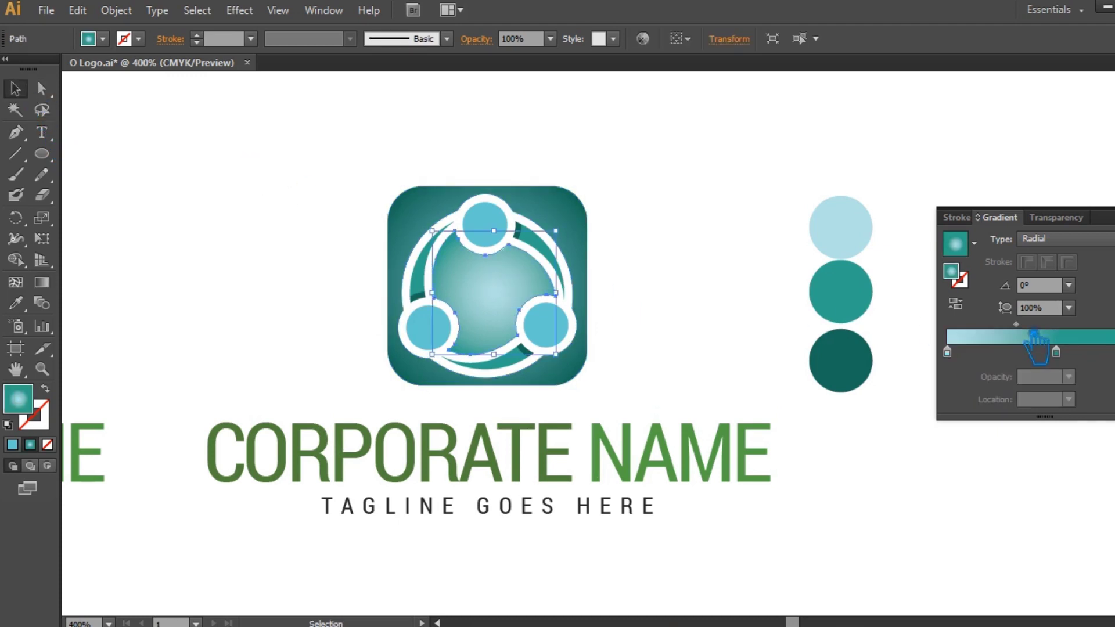
{"action": "left_click_drag", "start_coordinate": [1034, 332], "coordinate": [1008, 334]}
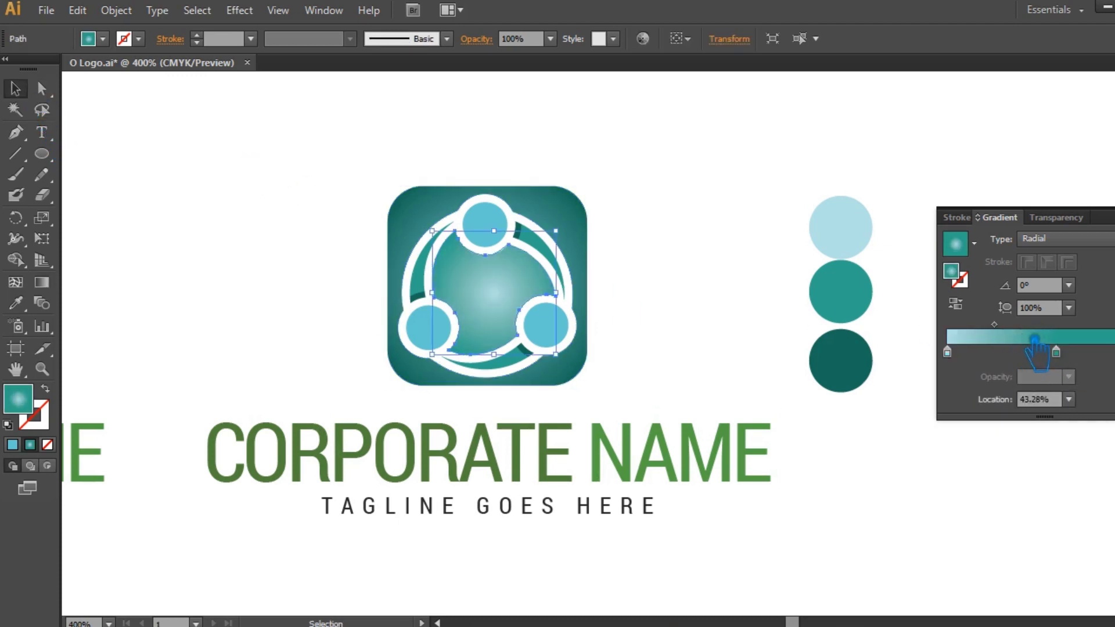
{"action": "left_click_drag", "start_coordinate": [1066, 357], "coordinate": [1097, 358]}
{"action": "left_click_drag", "start_coordinate": [1006, 325], "coordinate": [1011, 331]}
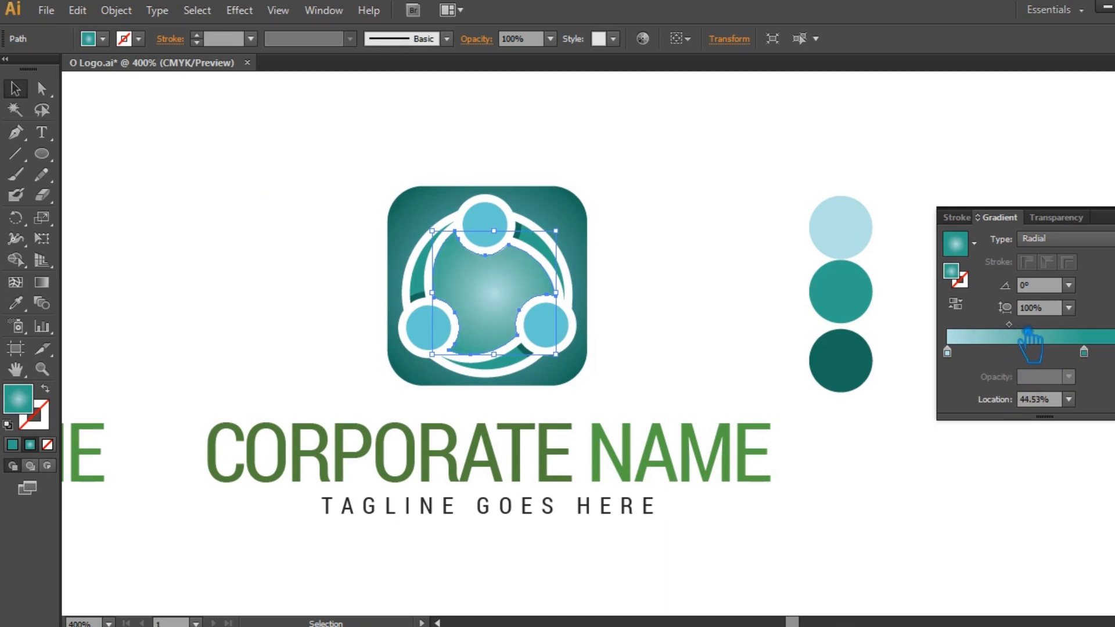
{"action": "left_click_drag", "start_coordinate": [1084, 353], "coordinate": [1072, 360]}
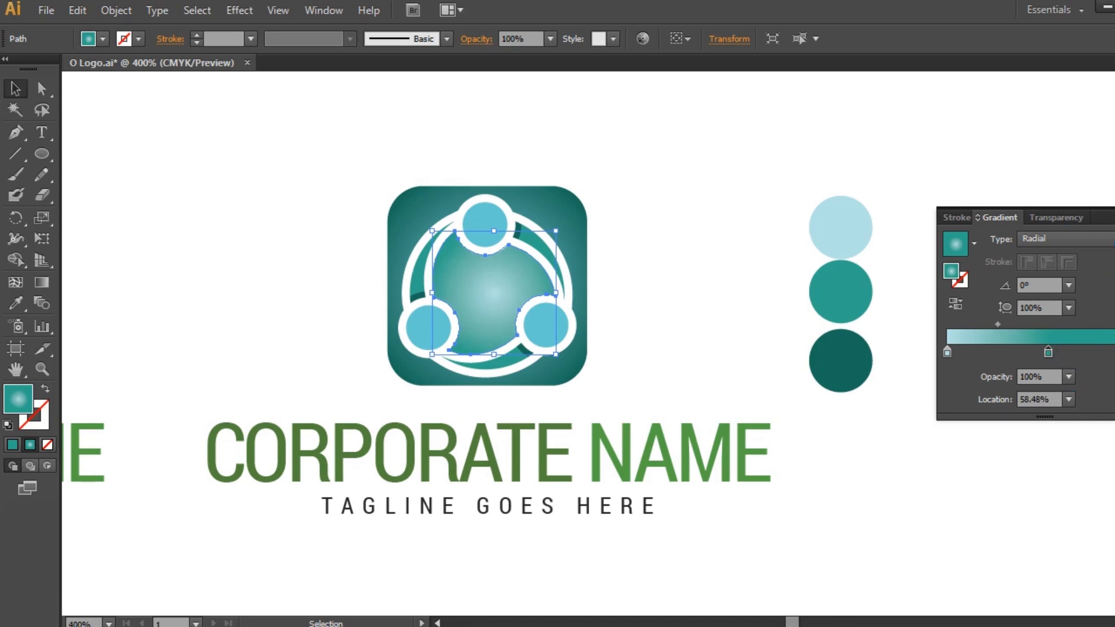
{"action": "left_click", "coordinate": [741, 218]}
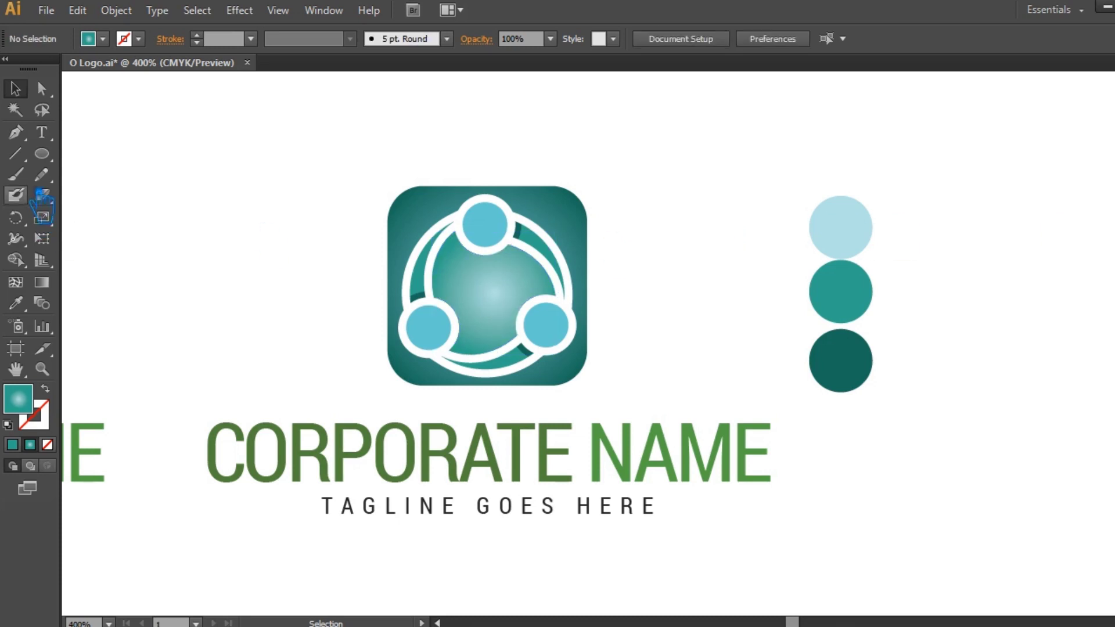
- Recolor the word CORPORATE below the teal logo with the dark teal swatch color
{"action": "key", "text": "t"}
{"action": "left_click_drag", "start_coordinate": [572, 454], "coordinate": [208, 453]}
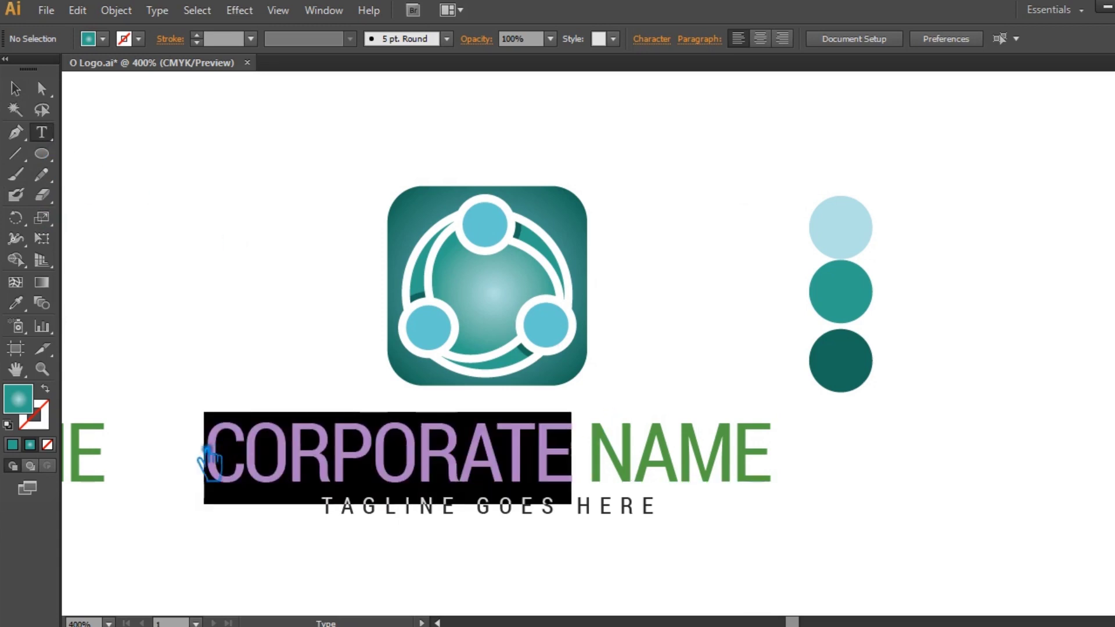
{"action": "key", "text": "i"}
{"action": "left_click", "coordinate": [868, 351]}
{"action": "left_click", "coordinate": [16, 89]}
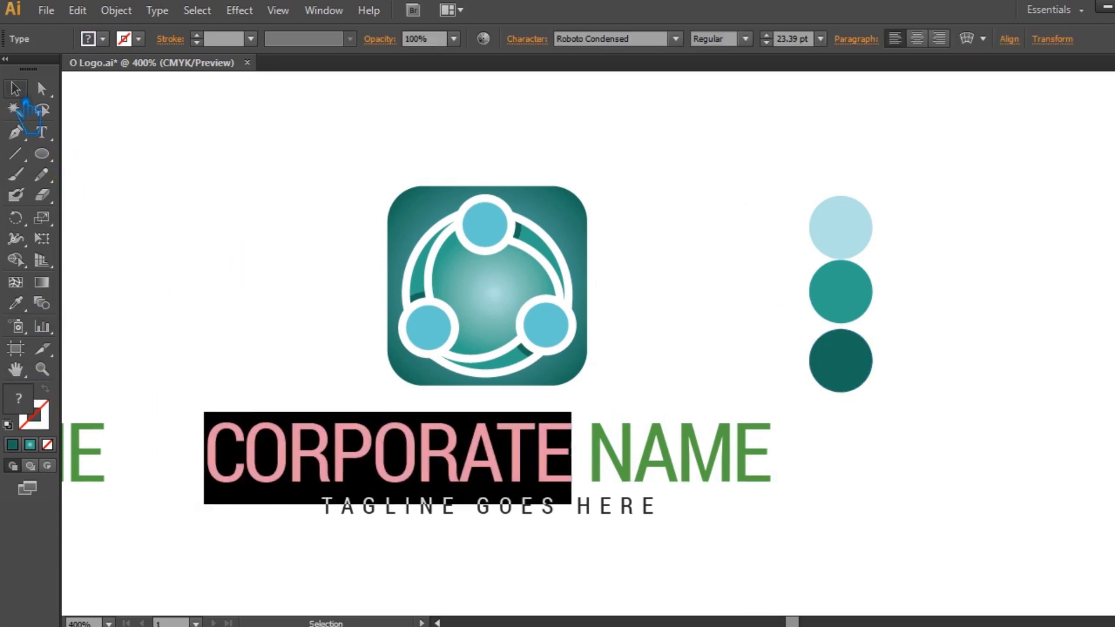
{"action": "left_click", "coordinate": [259, 181]}
- Recolor the word NAME below the teal logo with the medium teal swatch color
{"action": "left_click", "coordinate": [42, 132]}
{"action": "left_click_drag", "start_coordinate": [588, 453], "coordinate": [821, 468]}
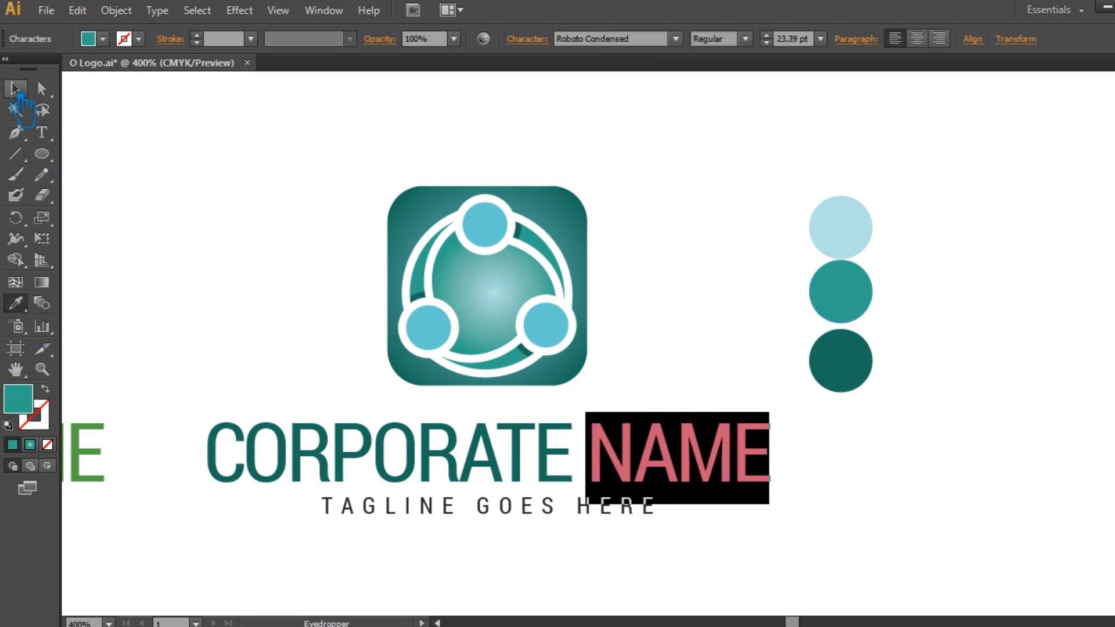
{"action": "left_click", "coordinate": [15, 88]}
{"action": "left_click", "coordinate": [226, 167]}
- Delete the three swatch circles beside the teal logo and compare it with the green version
{"action": "left_click_drag", "start_coordinate": [949, 432], "coordinate": [761, 190]}
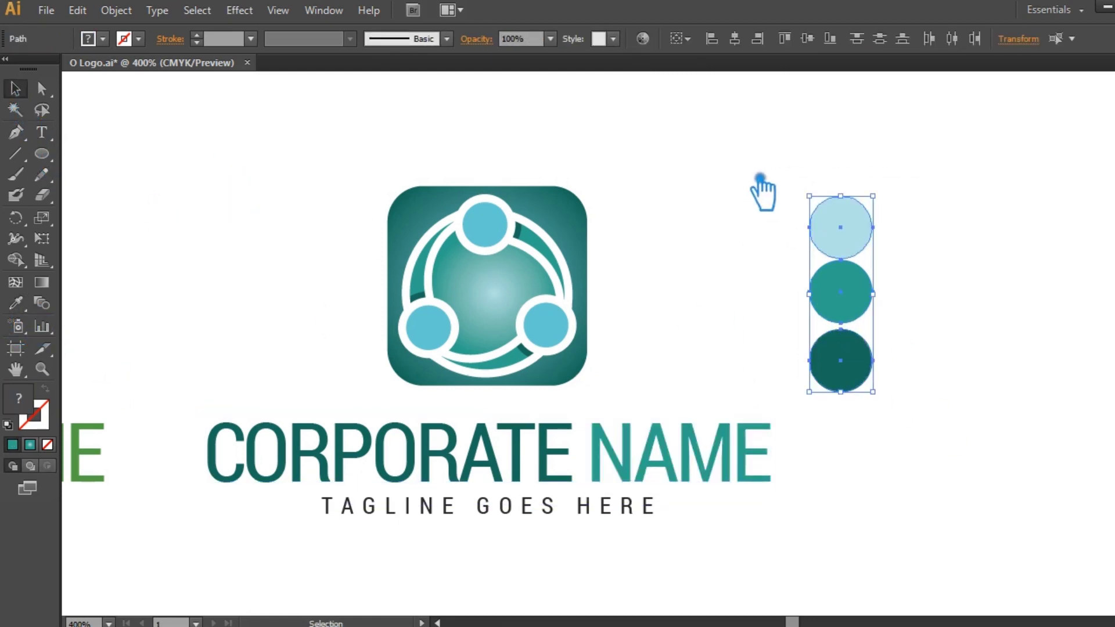
{"action": "key", "text": "Delete"}
{"action": "left_click_drag", "start_coordinate": [774, 289], "coordinate": [1020, 316]}
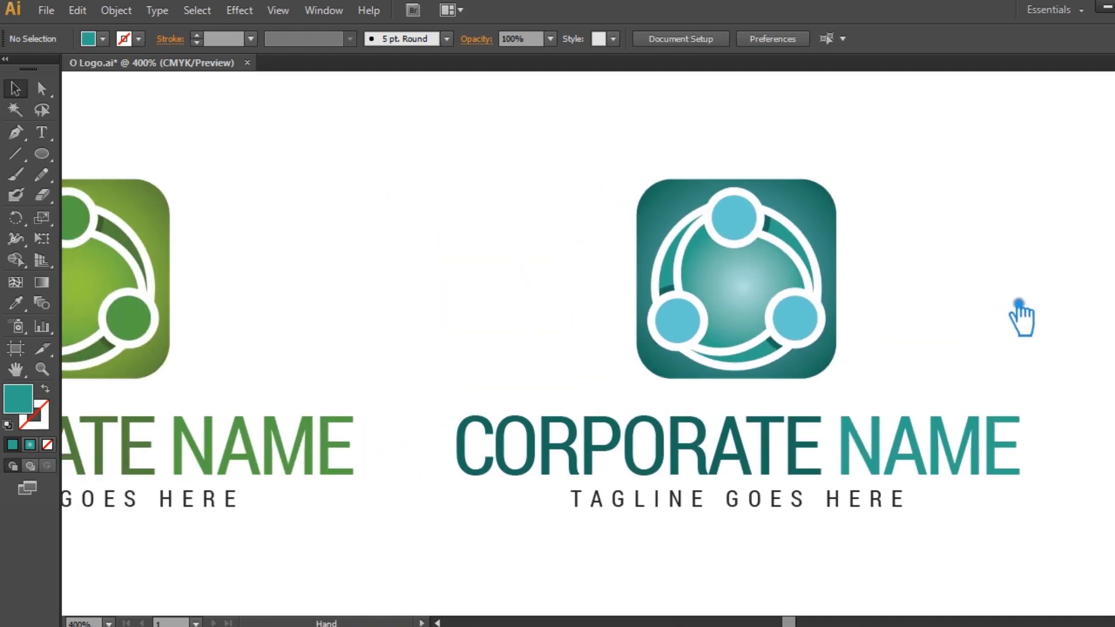
{"action": "left_click_drag", "start_coordinate": [931, 558], "coordinate": [603, 259]}
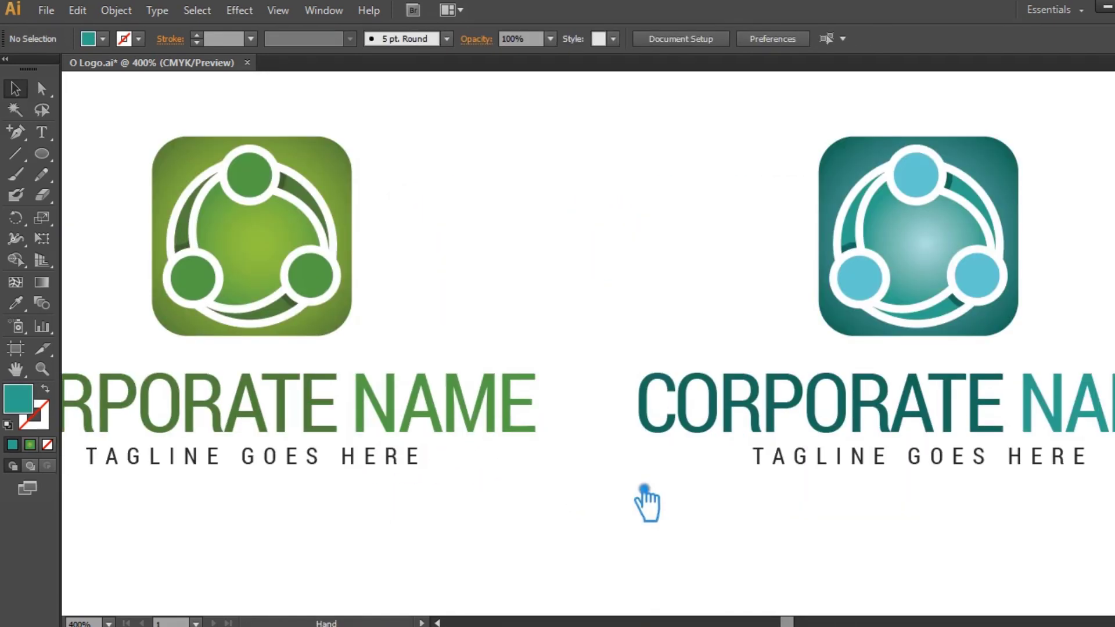
{"action": "left_click_drag", "start_coordinate": [646, 503], "coordinate": [600, 503]}
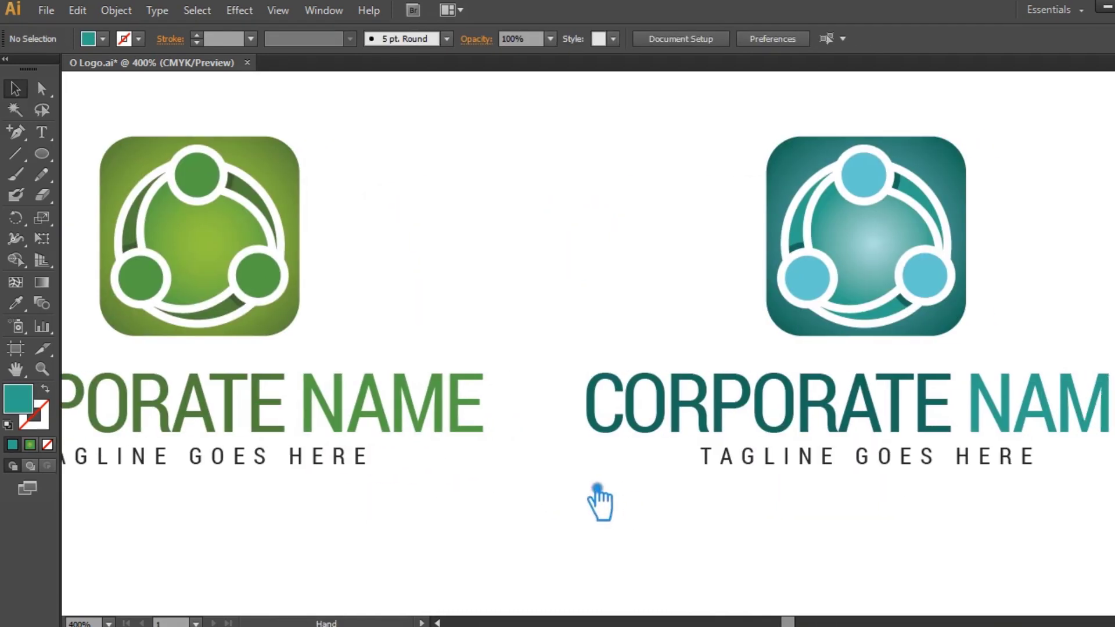
- Delete the medium teal circle from the column of swatches beside the teal logo
{"action": "key", "text": "a"}
{"action": "left_click_drag", "start_coordinate": [642, 473], "coordinate": [464, 471]}
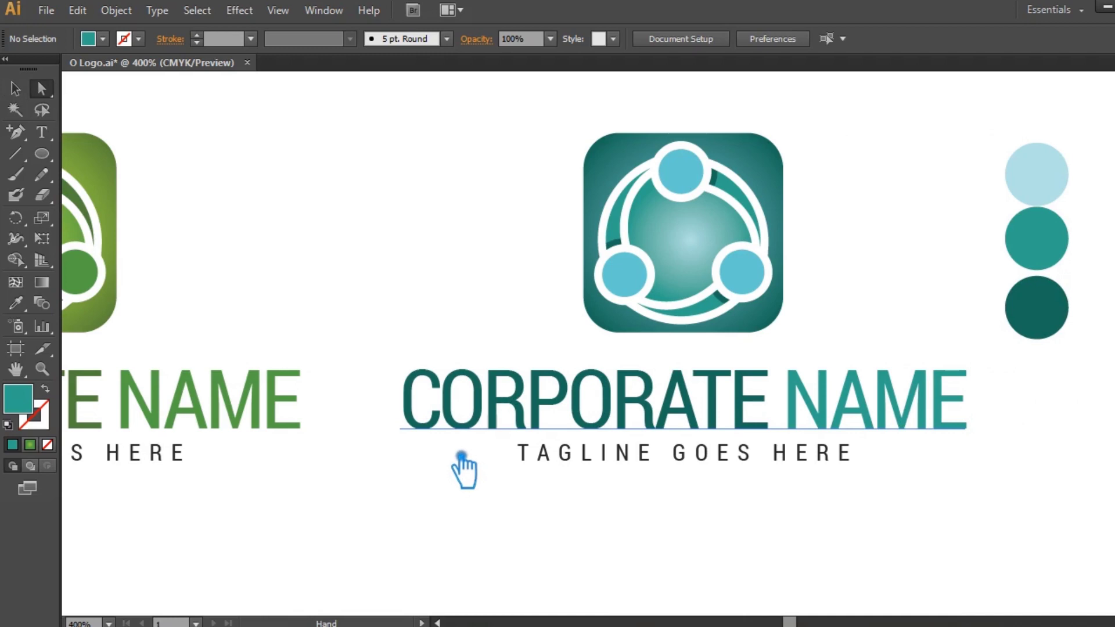
{"action": "left_click", "coordinate": [1055, 256]}
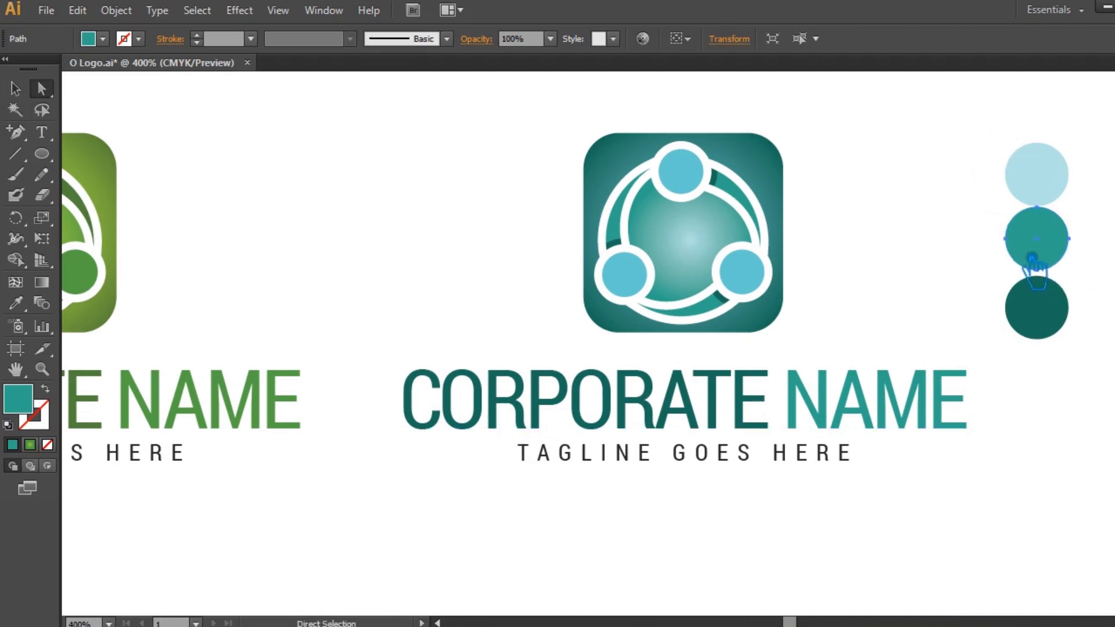
{"action": "key", "text": "Delete"}
- Apply the background square's radial gradient to the teal logo's inner shape with the Eyedropper, and deselect it
{"action": "left_click", "coordinate": [715, 246]}
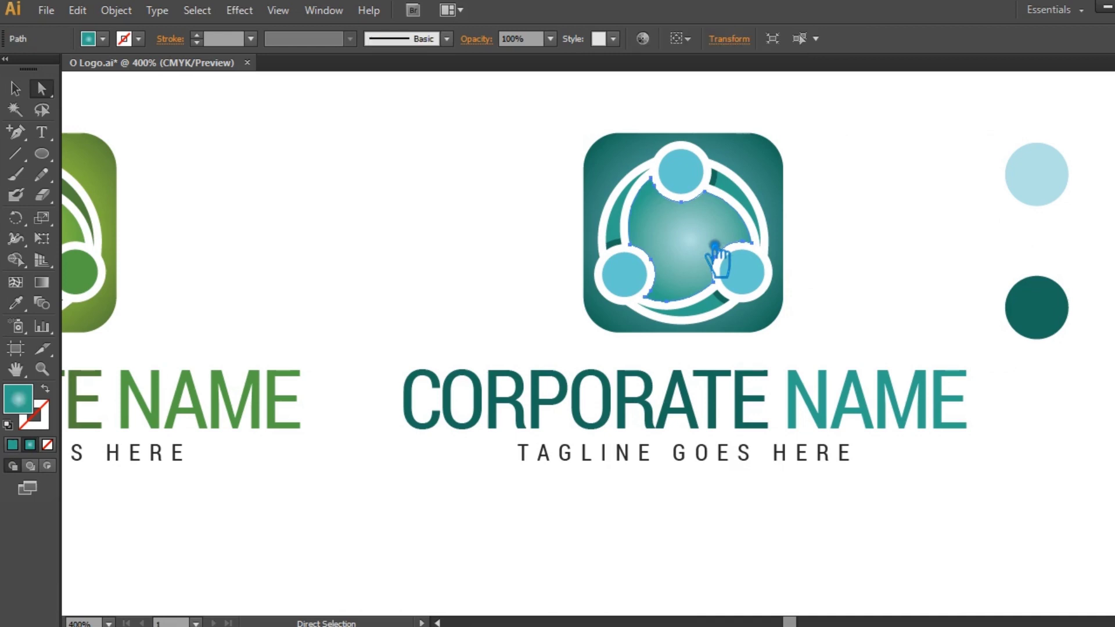
{"action": "left_click", "coordinate": [16, 303]}
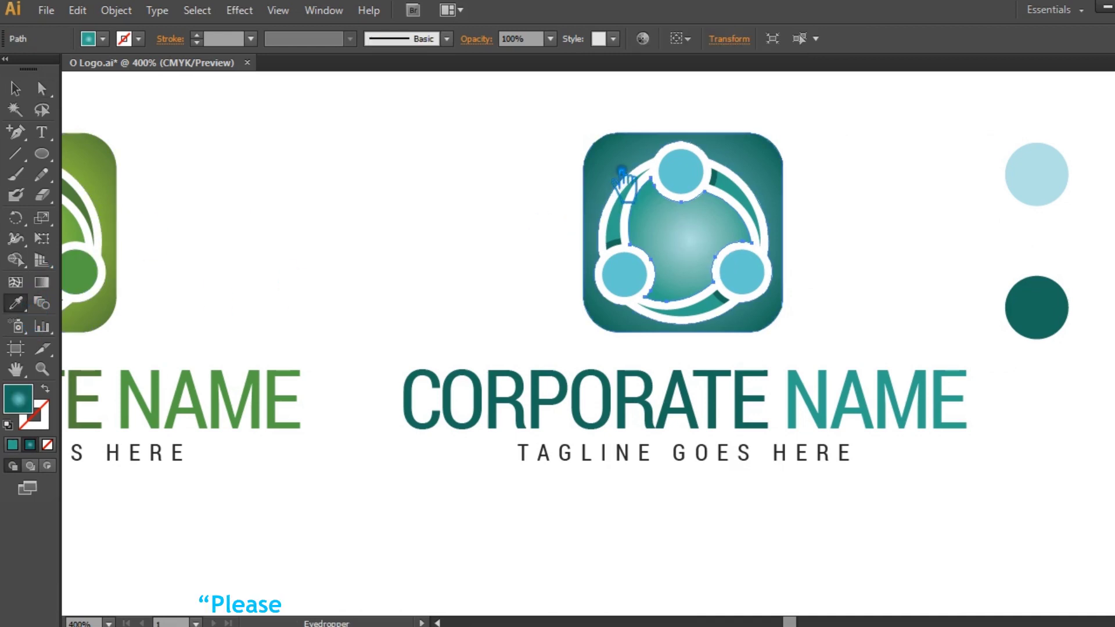
{"action": "left_click", "coordinate": [620, 172]}
{"action": "left_click", "coordinate": [15, 88]}
{"action": "left_click", "coordinate": [296, 133]}
- Apply the green background square's gradient to the green logo's inner shape with the Eyedropper, and deselect it
{"action": "left_click_drag", "start_coordinate": [348, 229], "coordinate": [522, 234]}
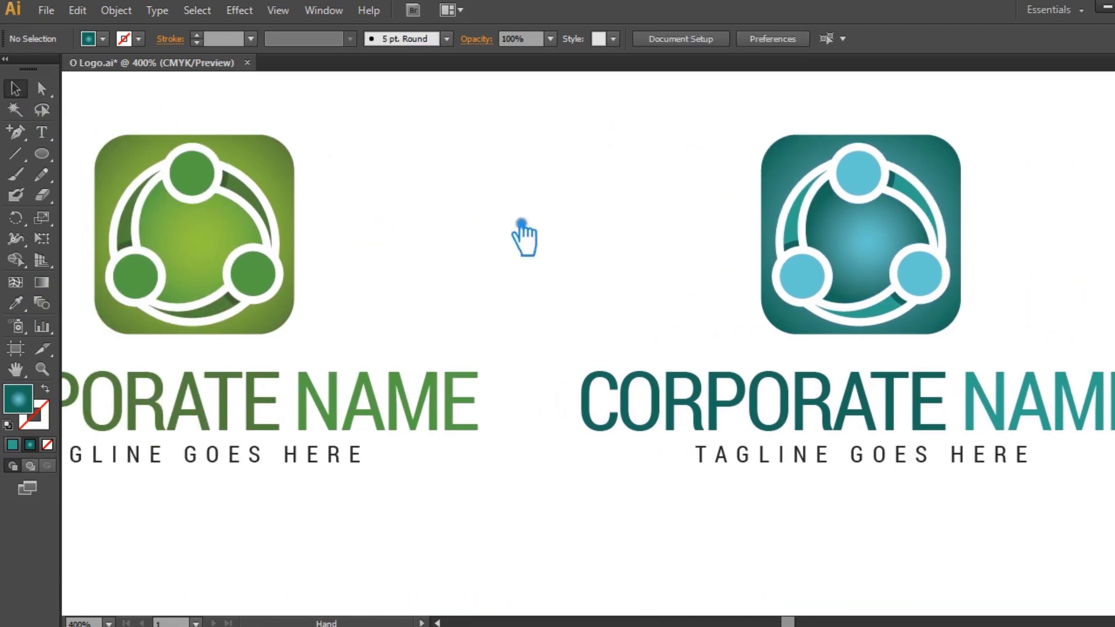
{"action": "left_click", "coordinate": [198, 226]}
{"action": "left_click", "coordinate": [16, 302]}
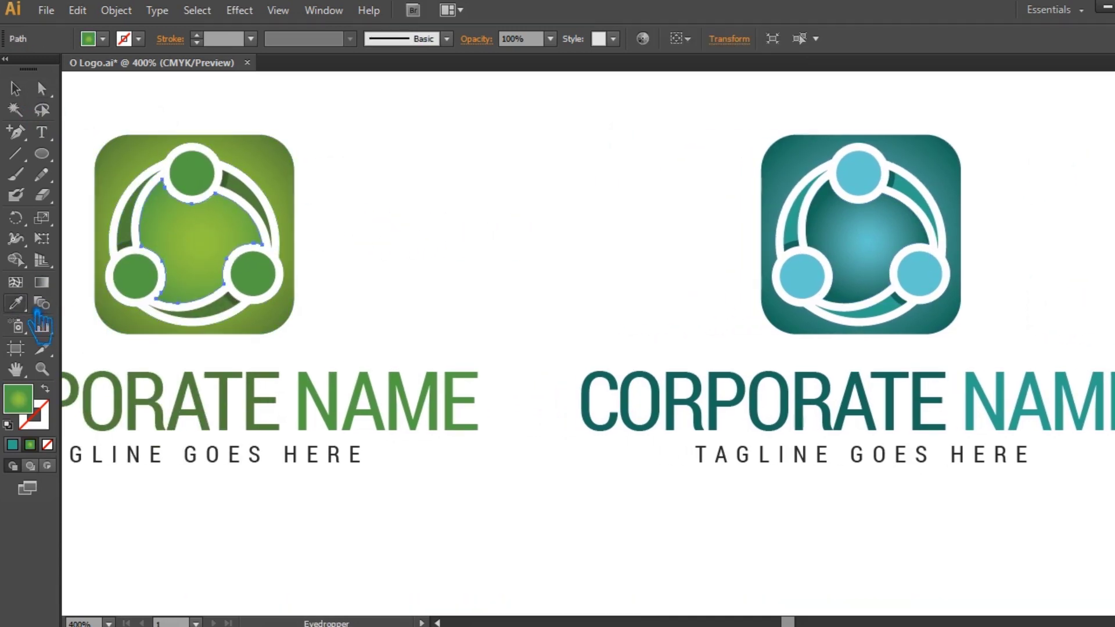
{"action": "left_click", "coordinate": [295, 177]}
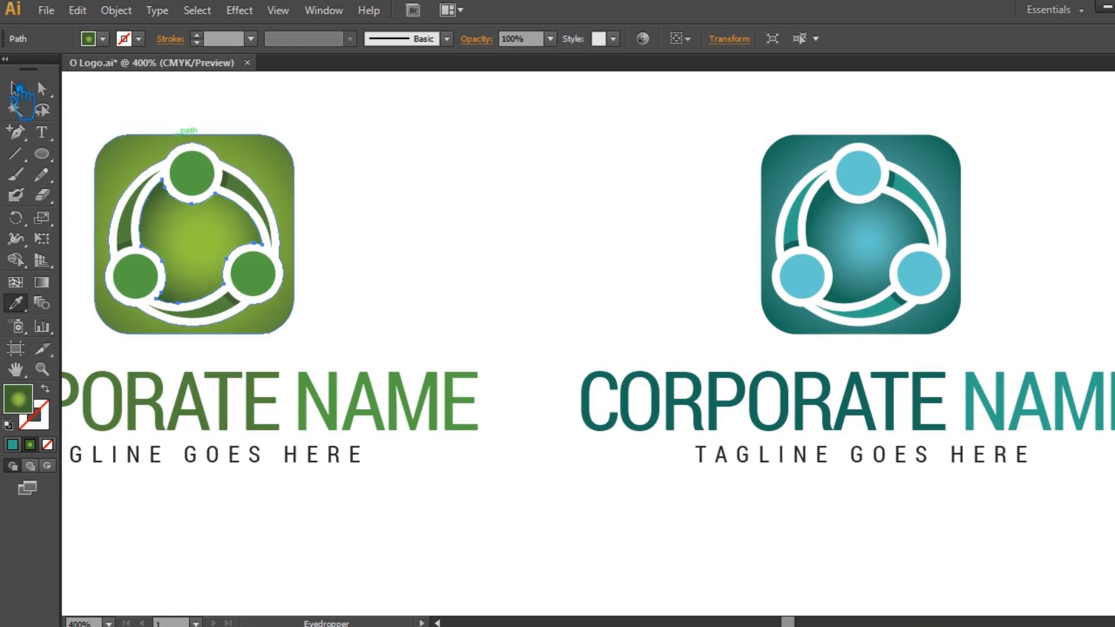
{"action": "left_click", "coordinate": [448, 144]}
- Group the green logo with its text, and group the teal logo with its text separately
{"action": "left_click_drag", "start_coordinate": [489, 492], "coordinate": [206, 219]}
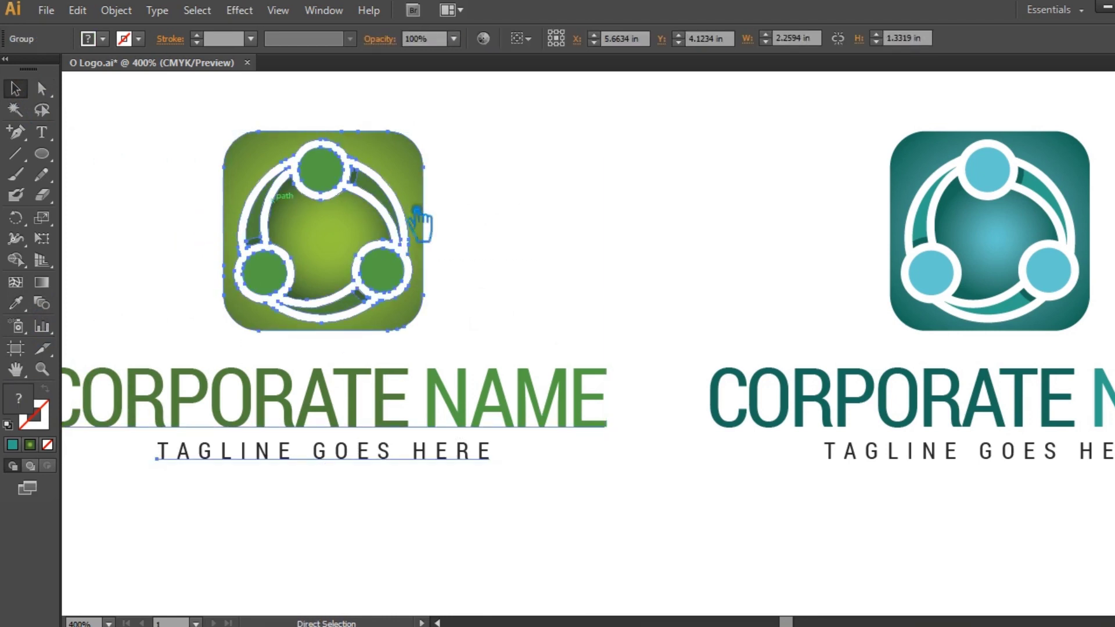
{"action": "left_click", "coordinate": [595, 228]}
{"action": "left_click_drag", "start_coordinate": [754, 266], "coordinate": [512, 271]}
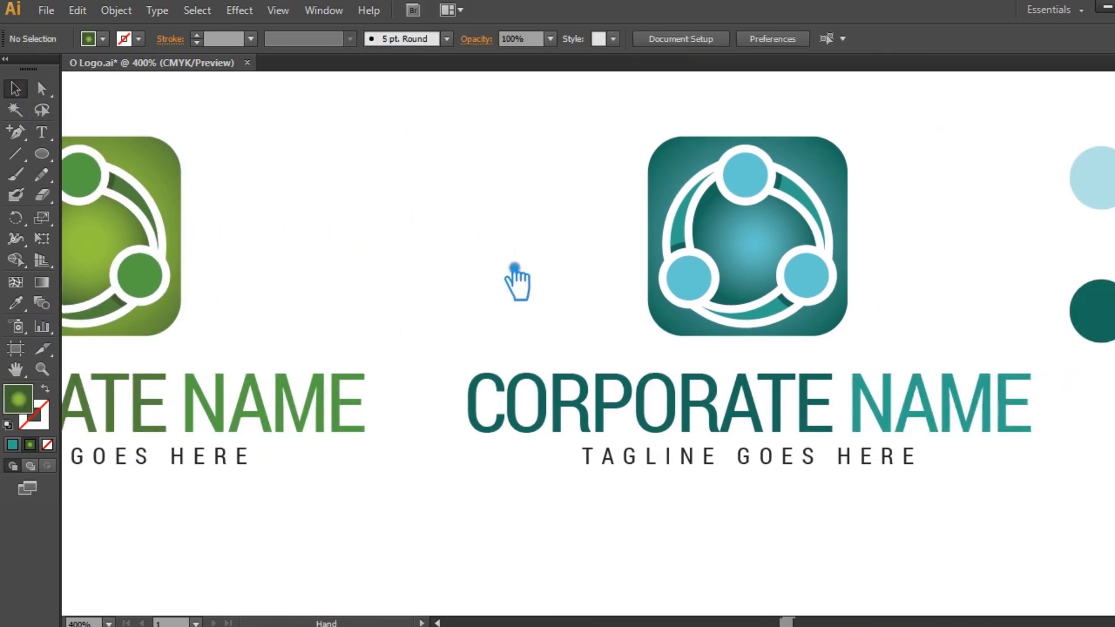
{"action": "left_click_drag", "start_coordinate": [889, 503], "coordinate": [652, 256]}
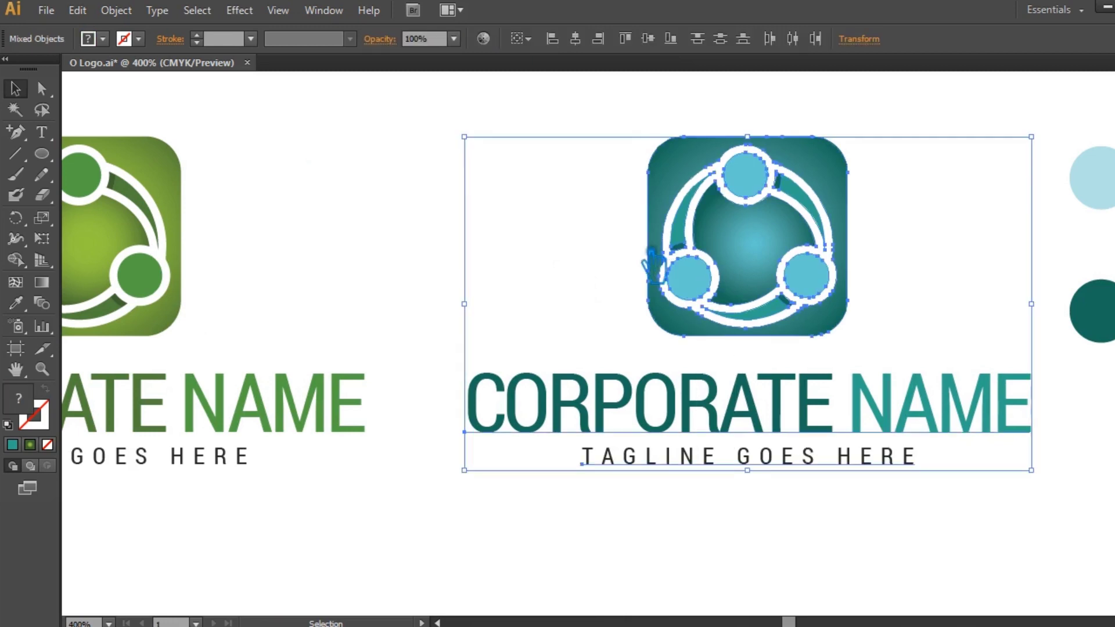
{"action": "key", "text": "ctrl+g"}
{"action": "left_click", "coordinate": [526, 200]}
- Delete the light blue and dark teal swatch circles beside the teal logo and save the document
{"action": "left_click_drag", "start_coordinate": [552, 243], "coordinate": [403, 247]}
{"action": "left_click_drag", "start_coordinate": [954, 316], "coordinate": [965, 265]}
{"action": "left_click", "coordinate": [1040, 249]}
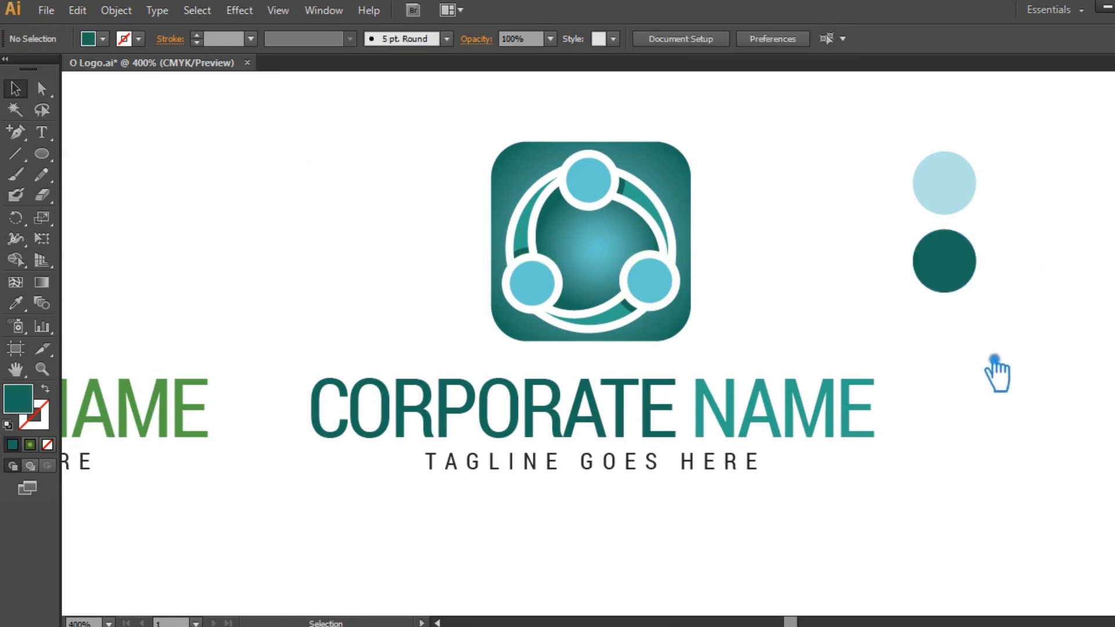
{"action": "left_click_drag", "start_coordinate": [1013, 345], "coordinate": [933, 176]}
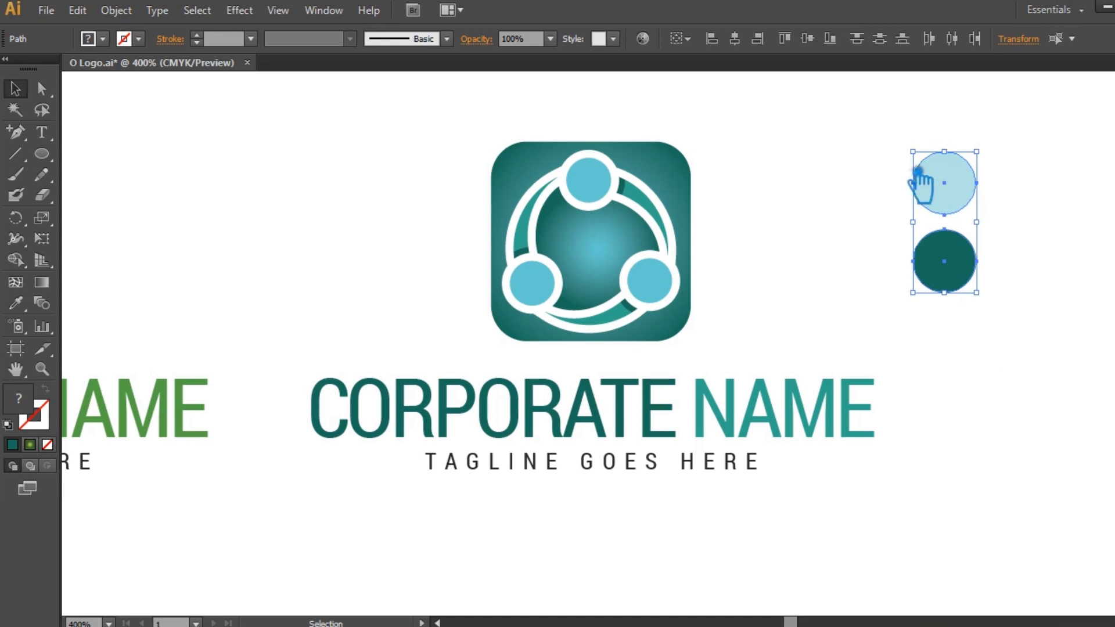
{"action": "key", "text": "Delete"}
{"action": "left_click_drag", "start_coordinate": [774, 271], "coordinate": [1059, 298]}
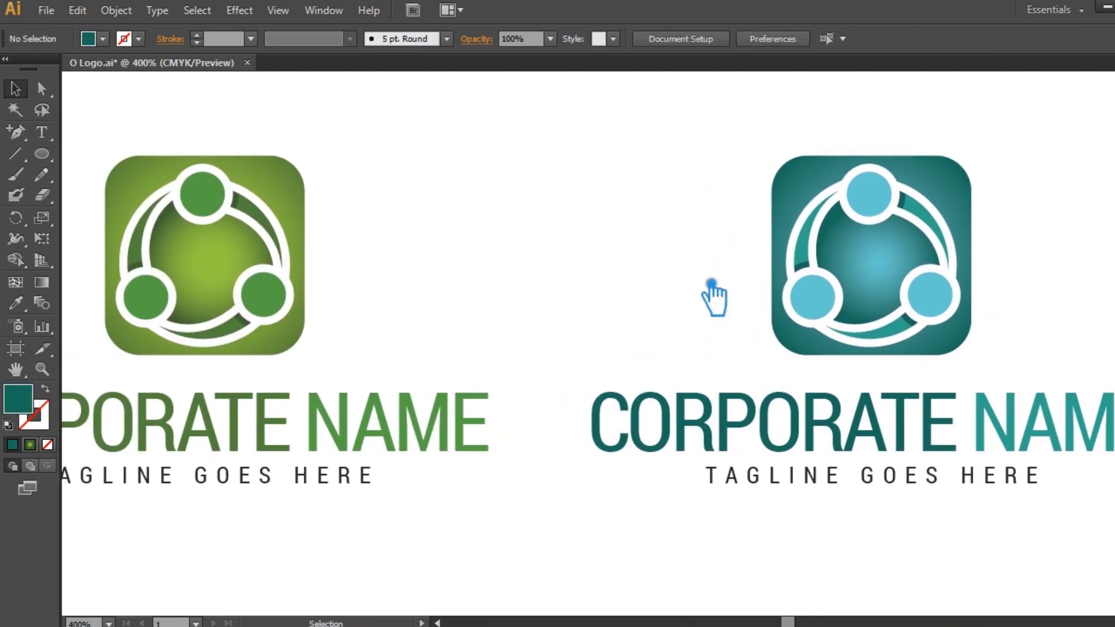
{"action": "key", "text": "ctrl+s"}
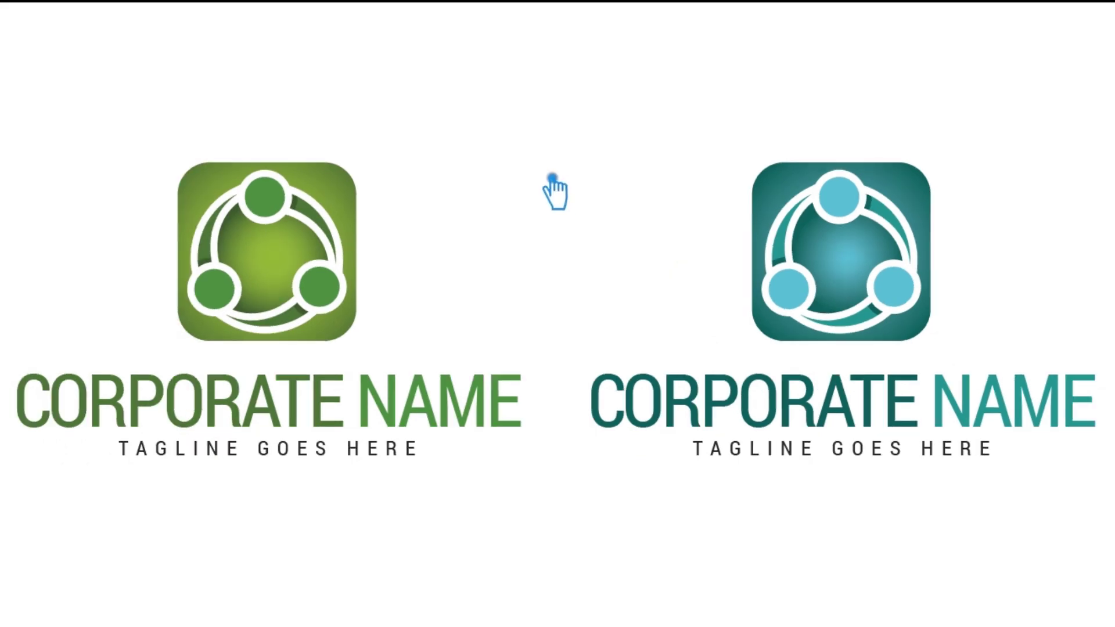